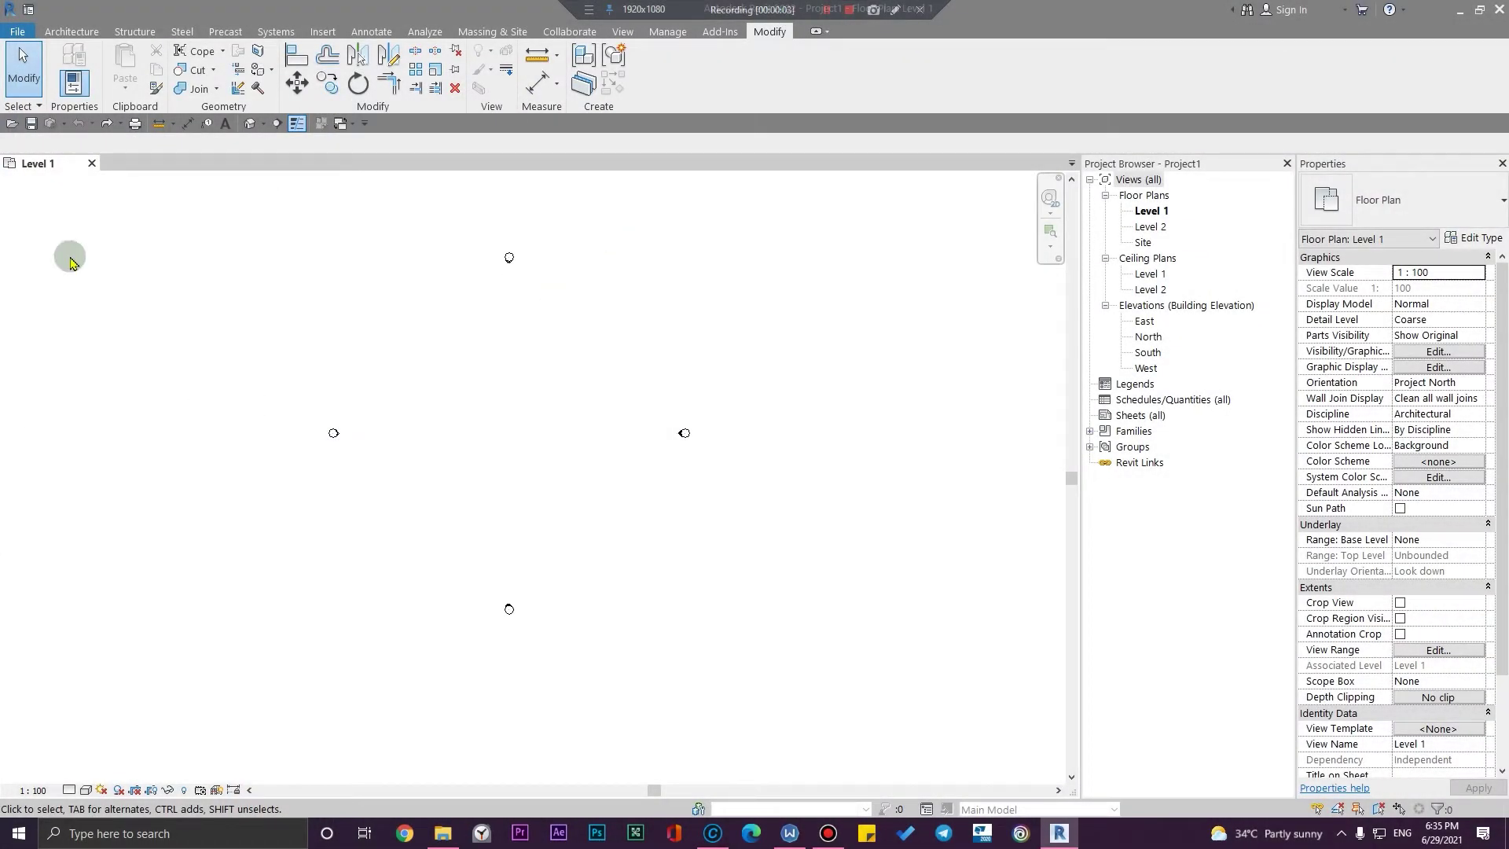
Open the default 3D view and start an in-place mass named "facade"
click(249, 128)
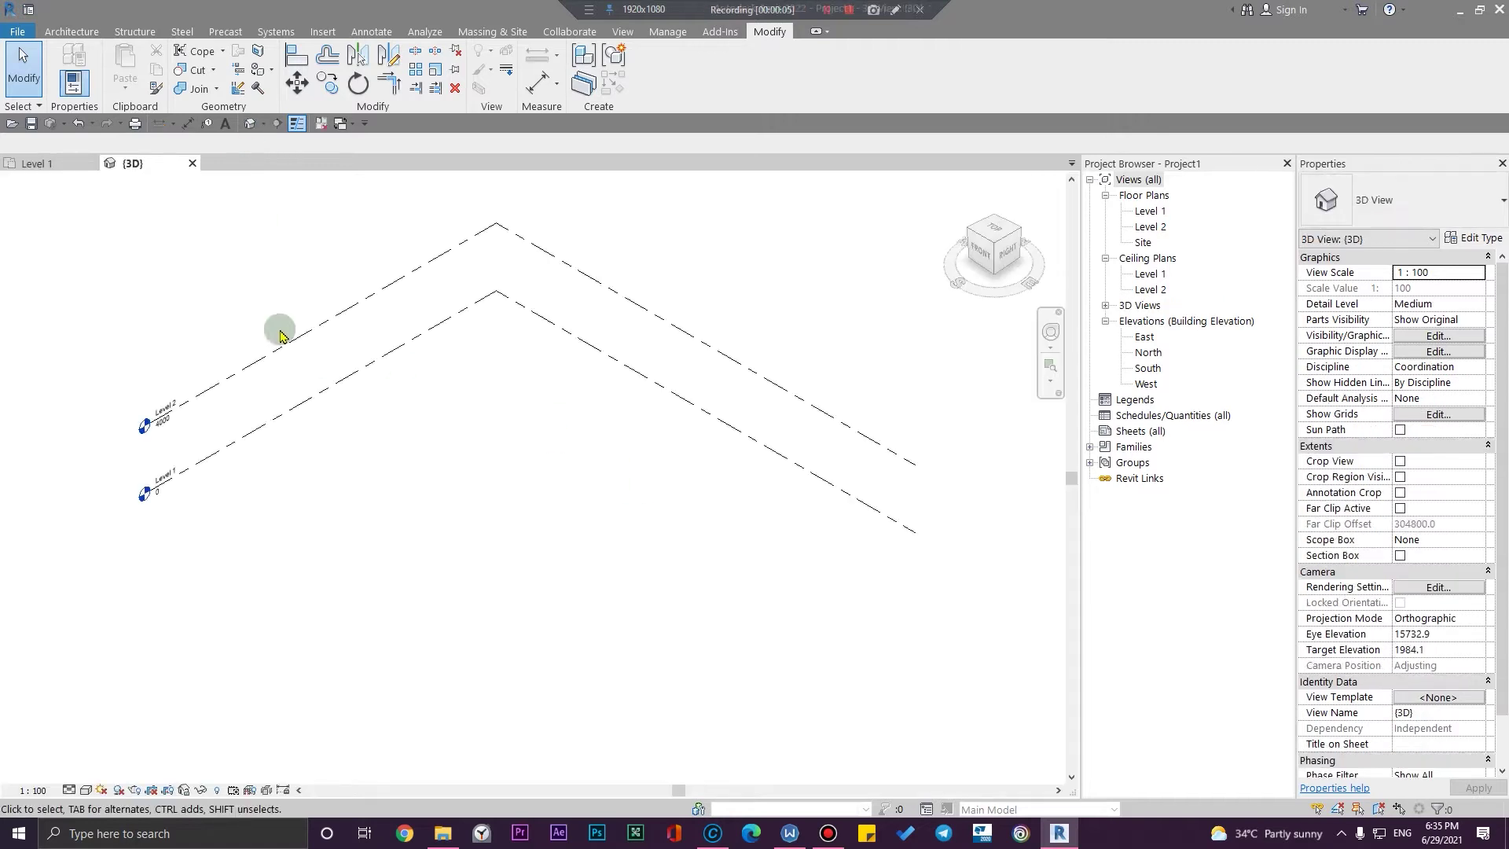
click(492, 32)
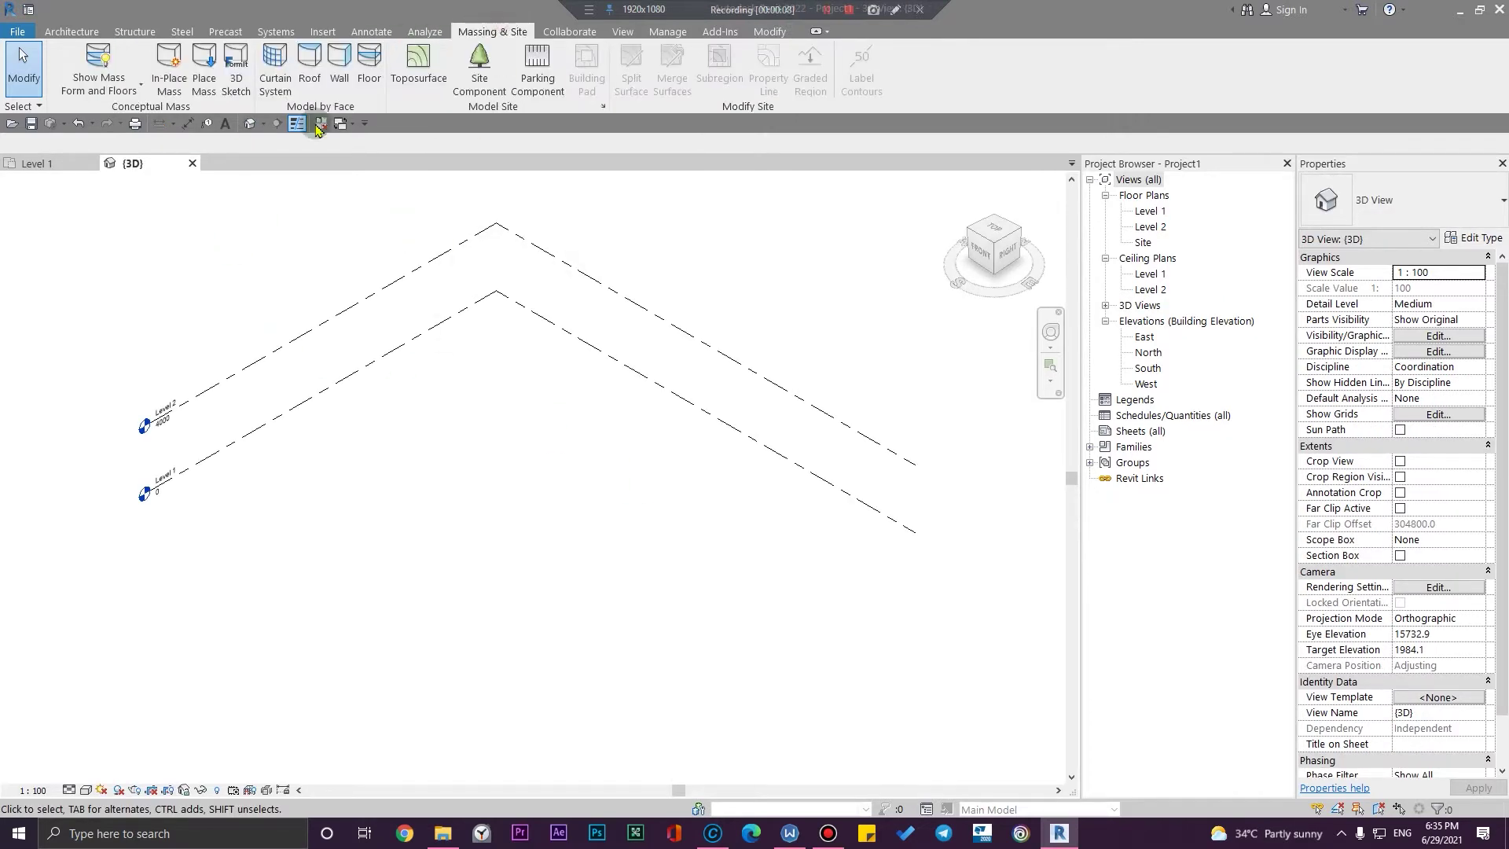
click(168, 81)
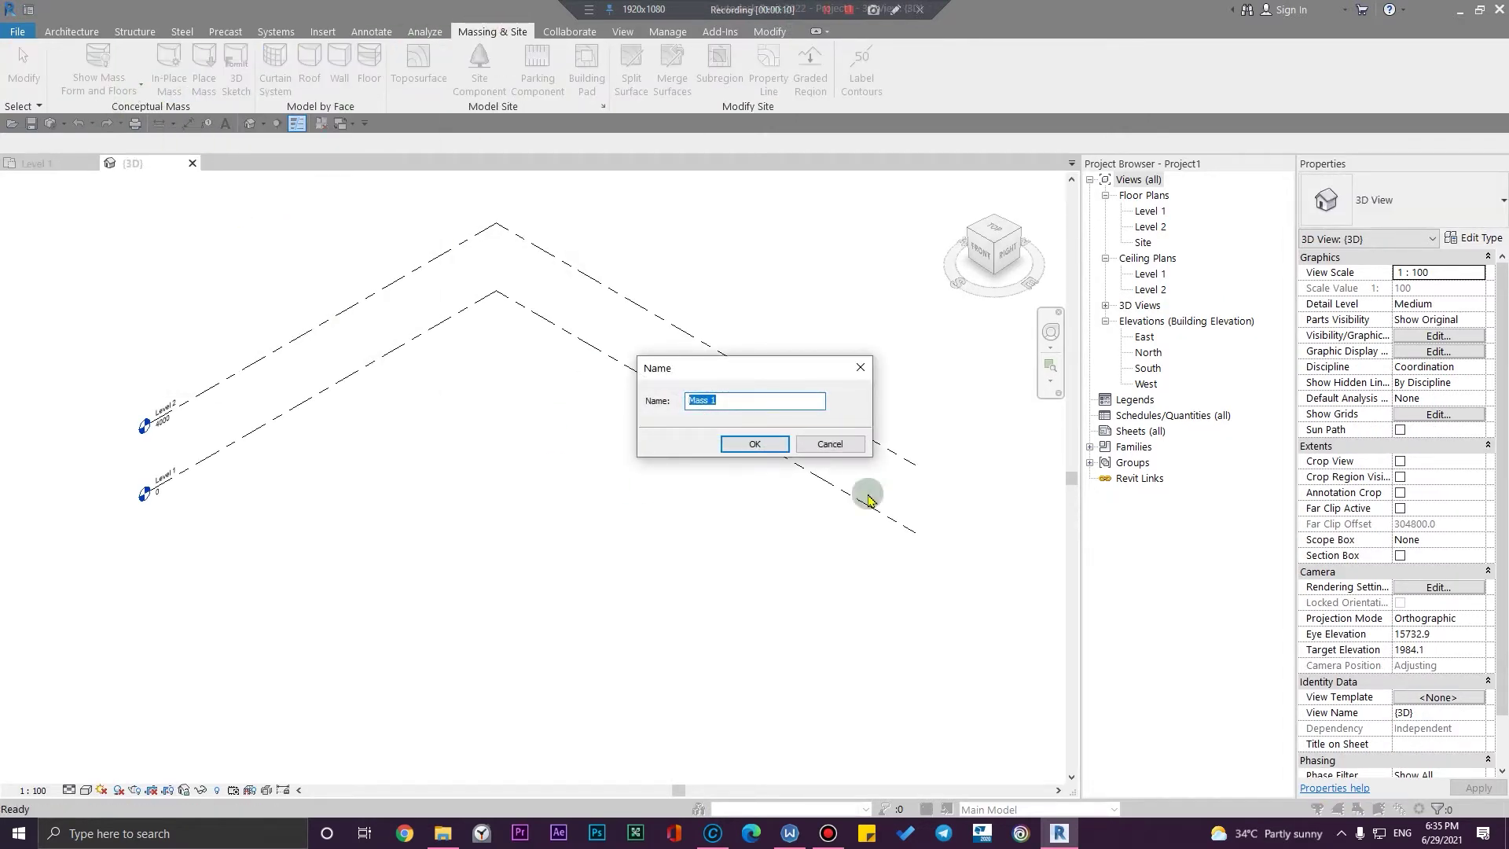
text(facade)
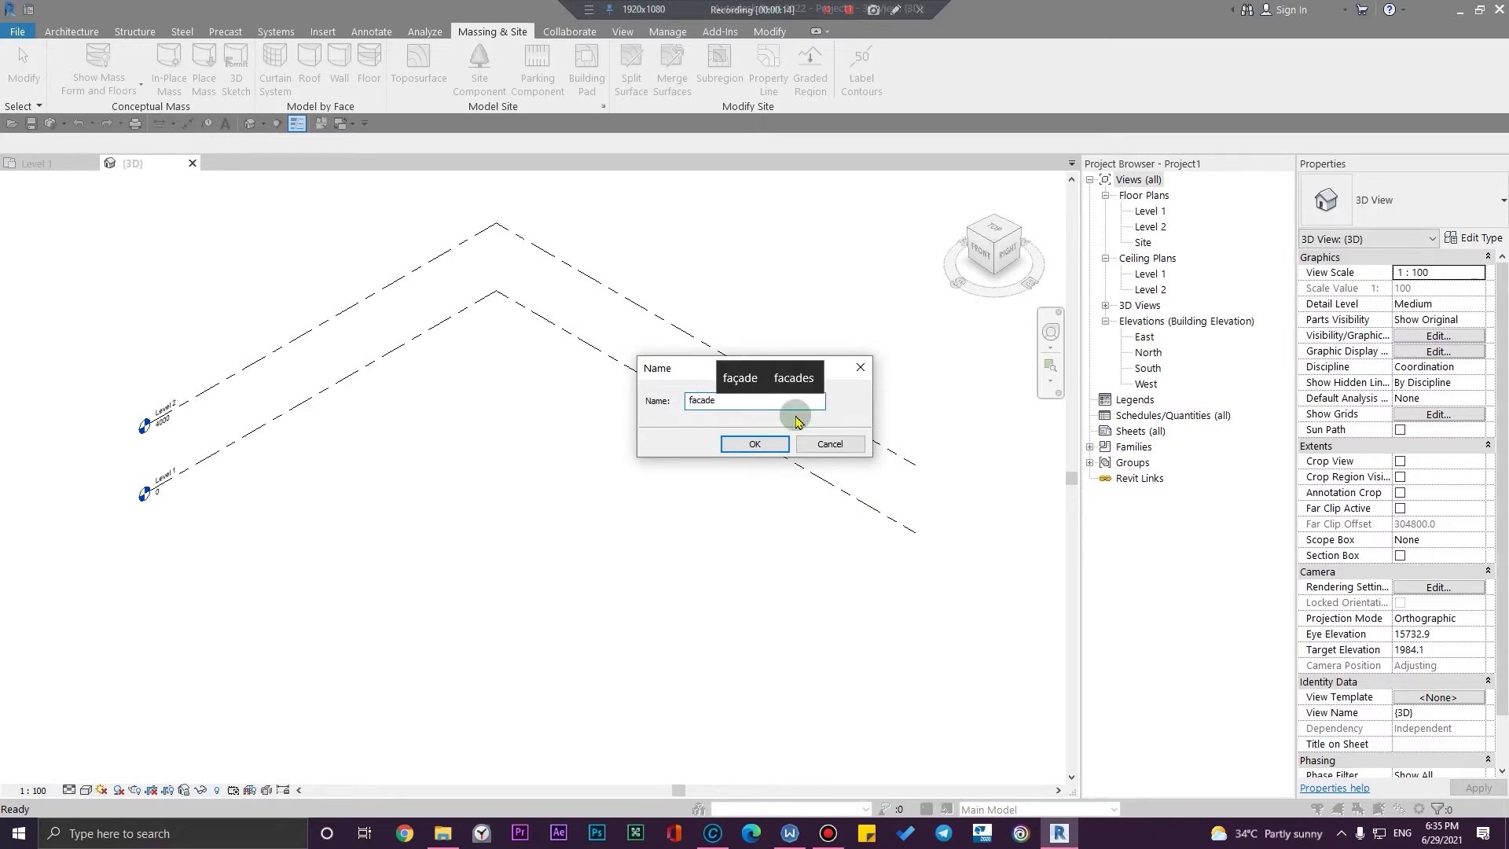
key(Return)
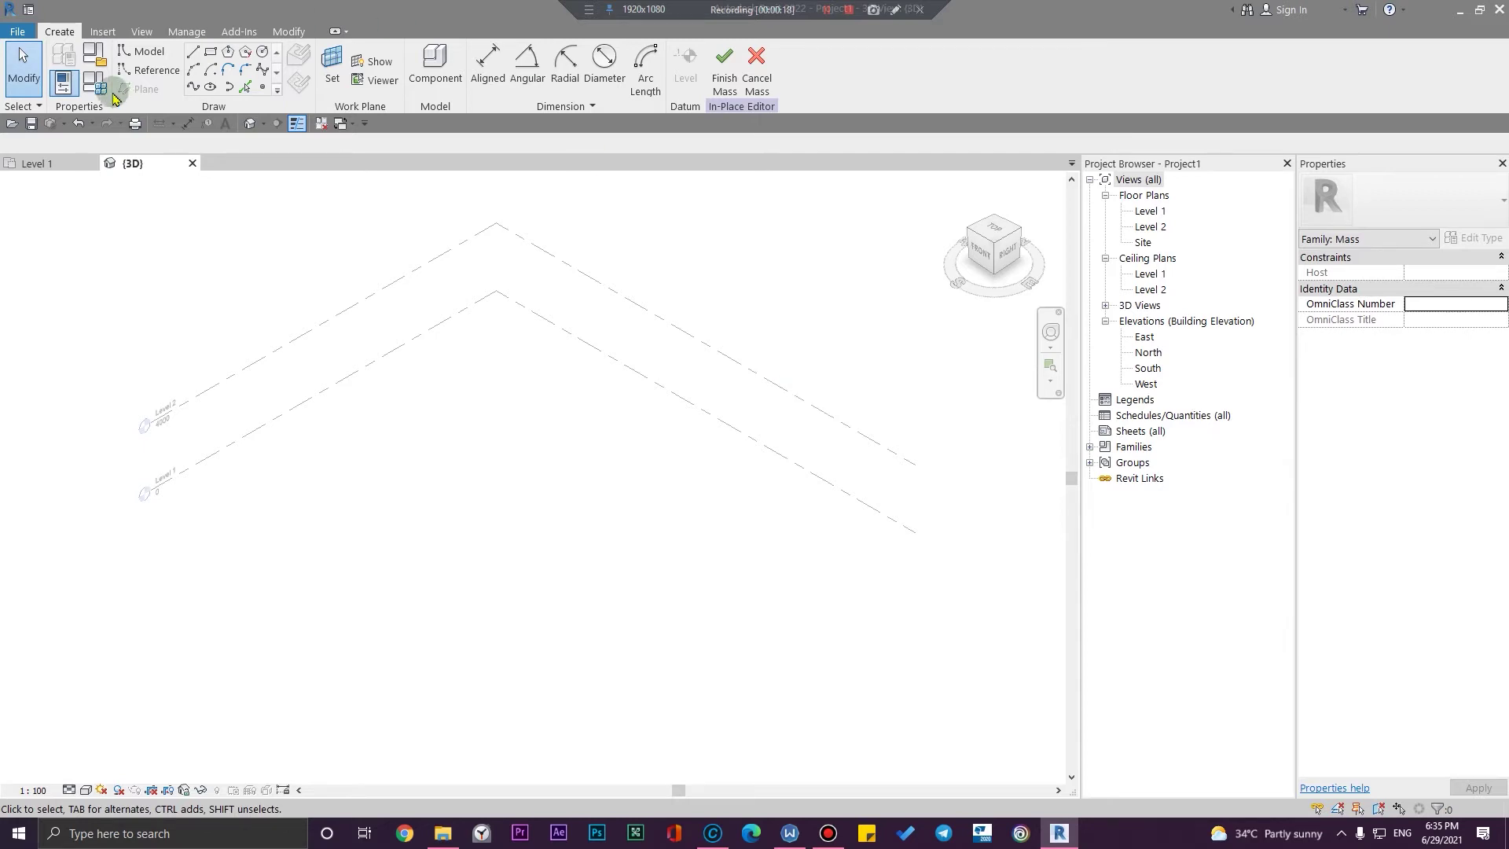
Draw an L of two reference lines on Level 1, about 7400 mm and 11300 mm long, and lengthen the shorter line at its free end
click(148, 70)
scroll(411, 474, up, 3)
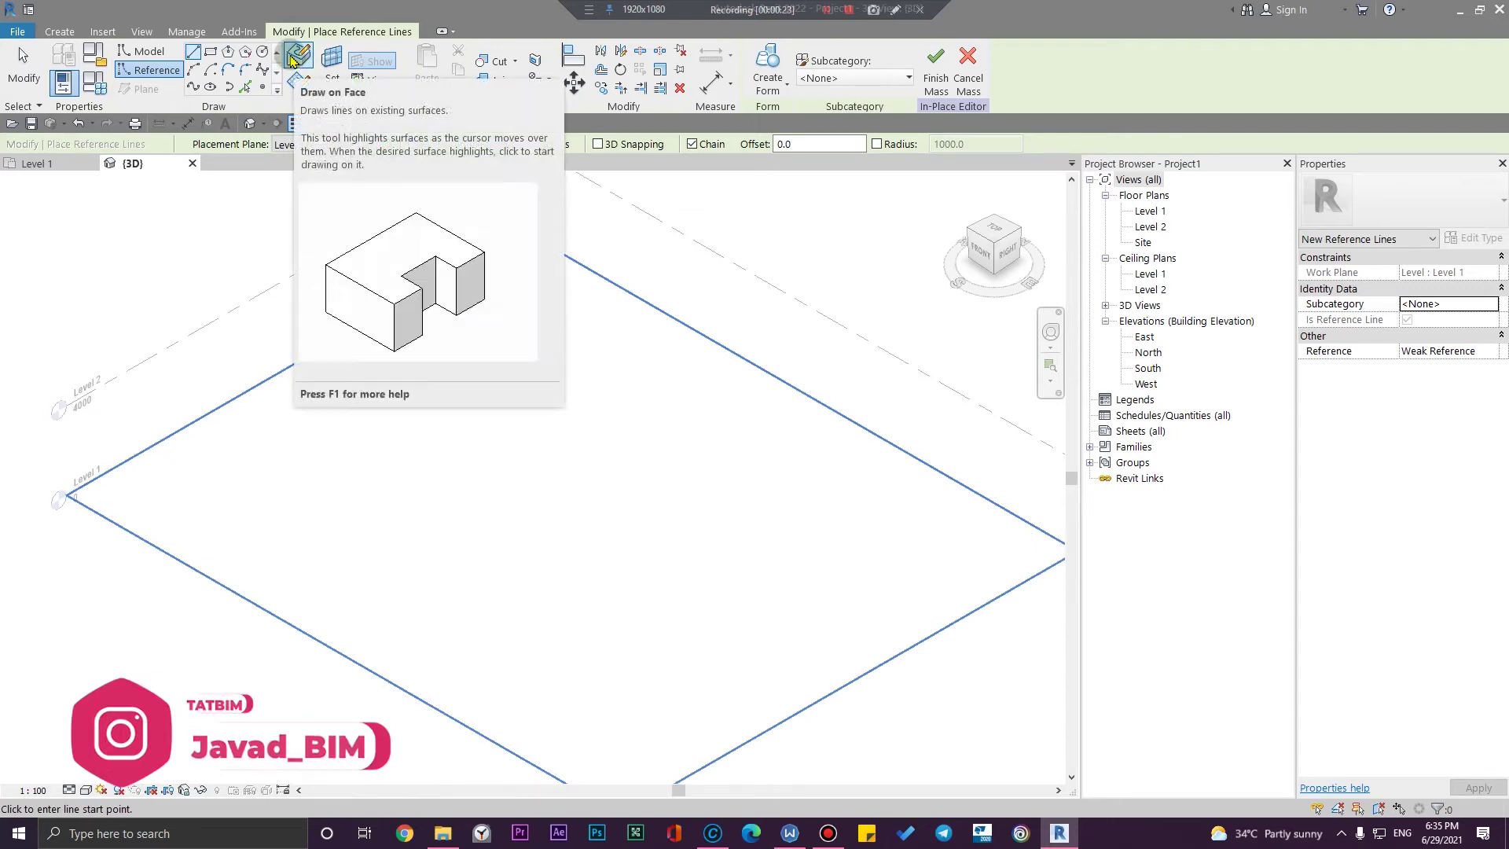
click(401, 543)
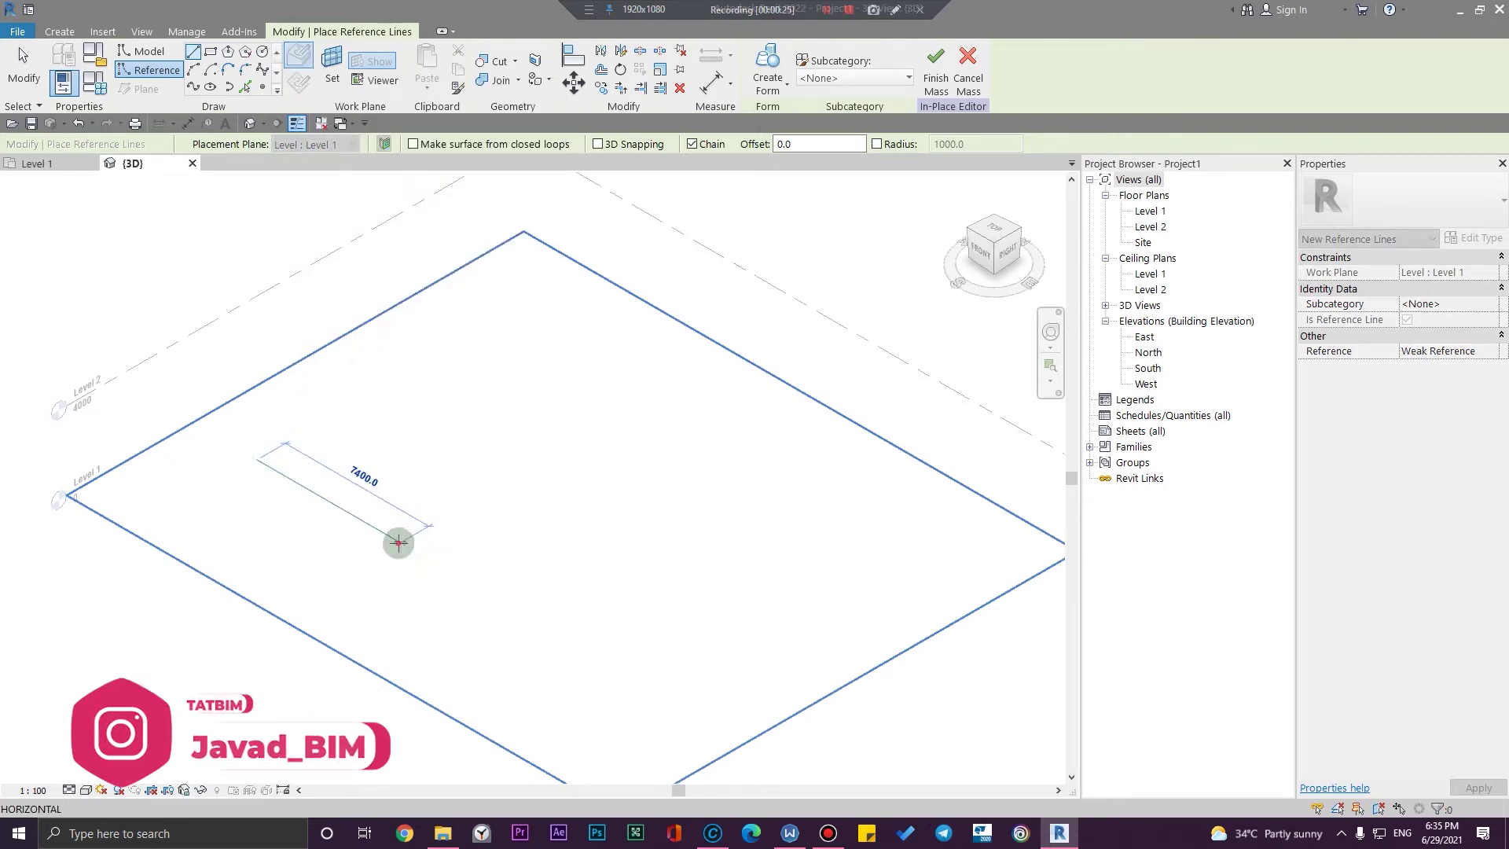
click(616, 416)
key(Escape)
key(Escape)
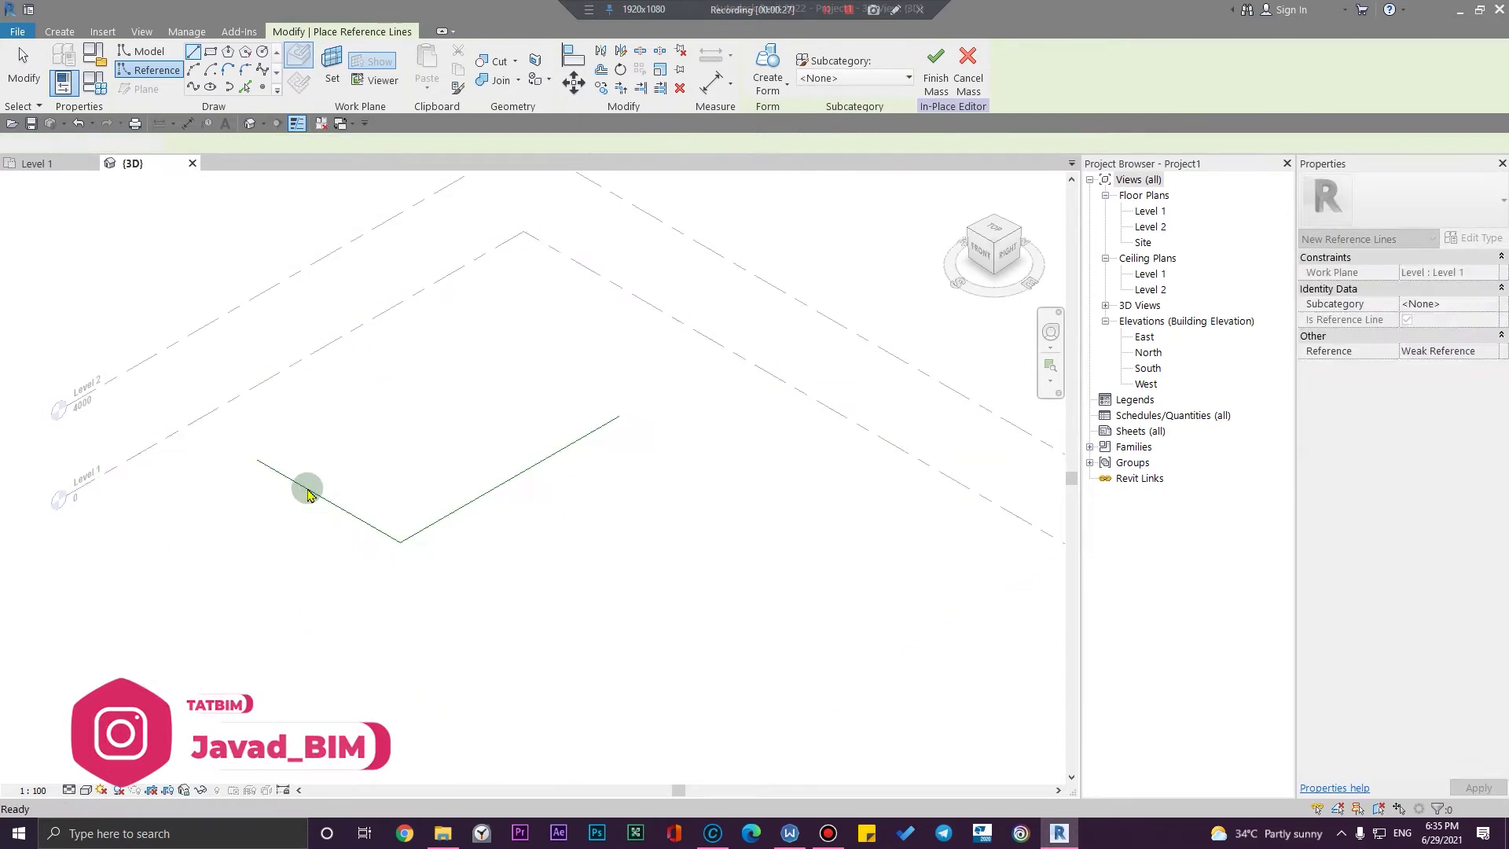
click(255, 463)
drag(255, 463, 209, 432)
Create a solid form from the two connected reference lines
click(532, 673)
click(458, 520)
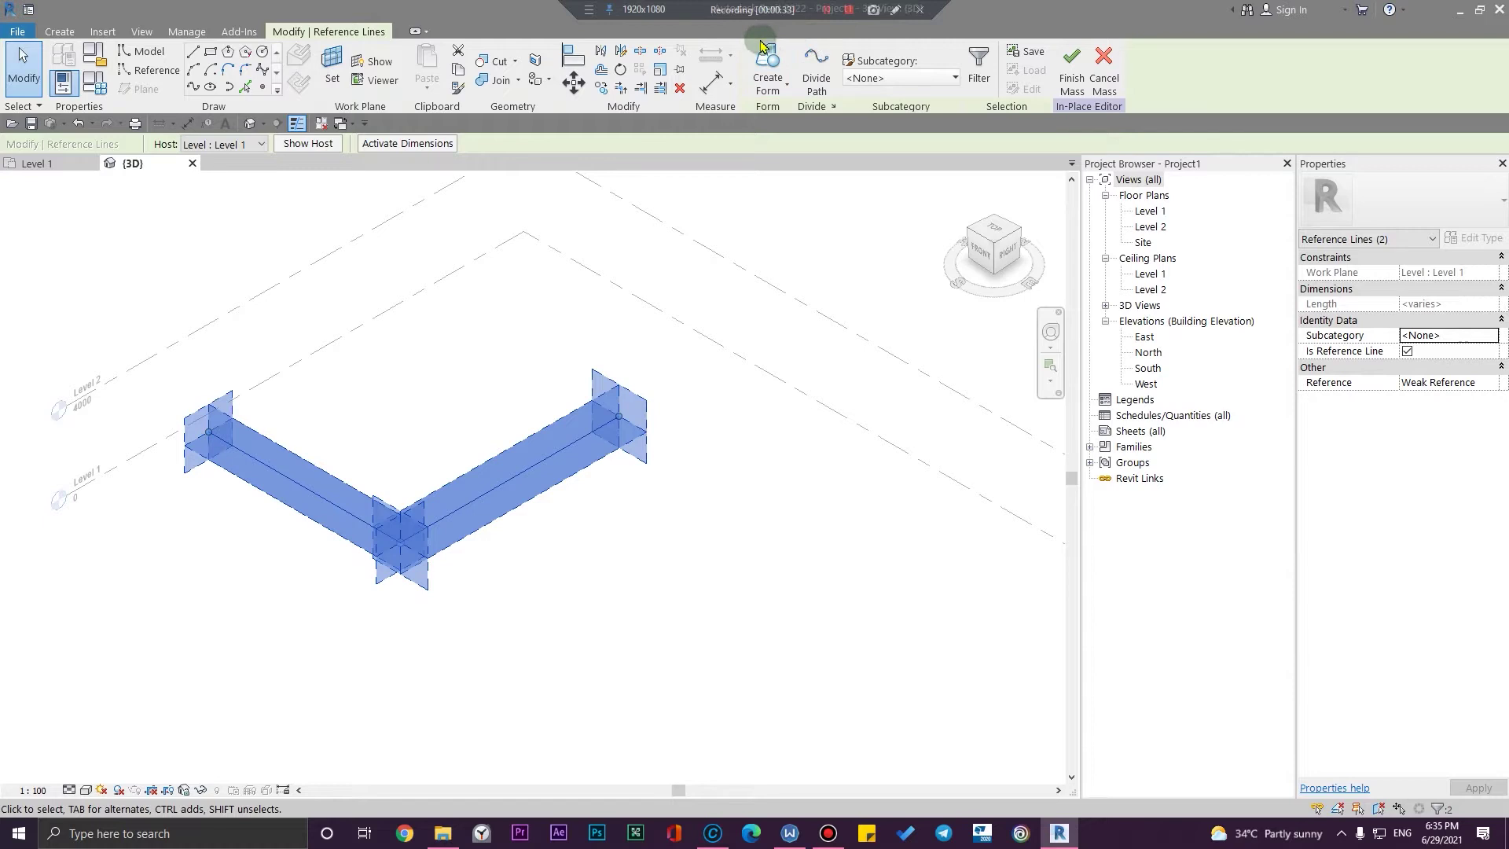
click(762, 54)
scroll(620, 606, down, 1)
scroll(531, 552, up, 5)
click(454, 523)
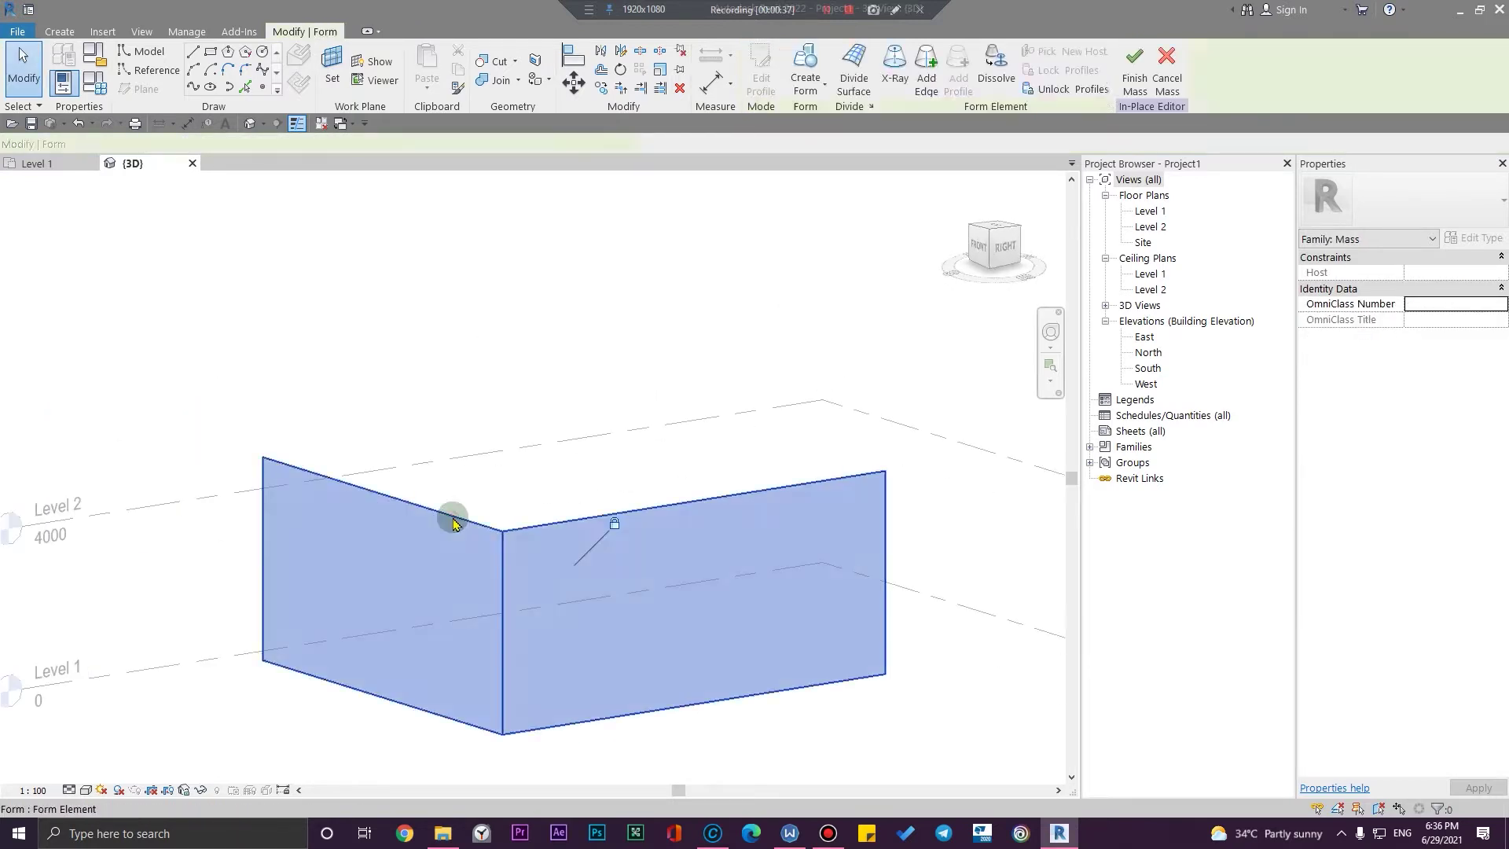
click(619, 527)
click(540, 469)
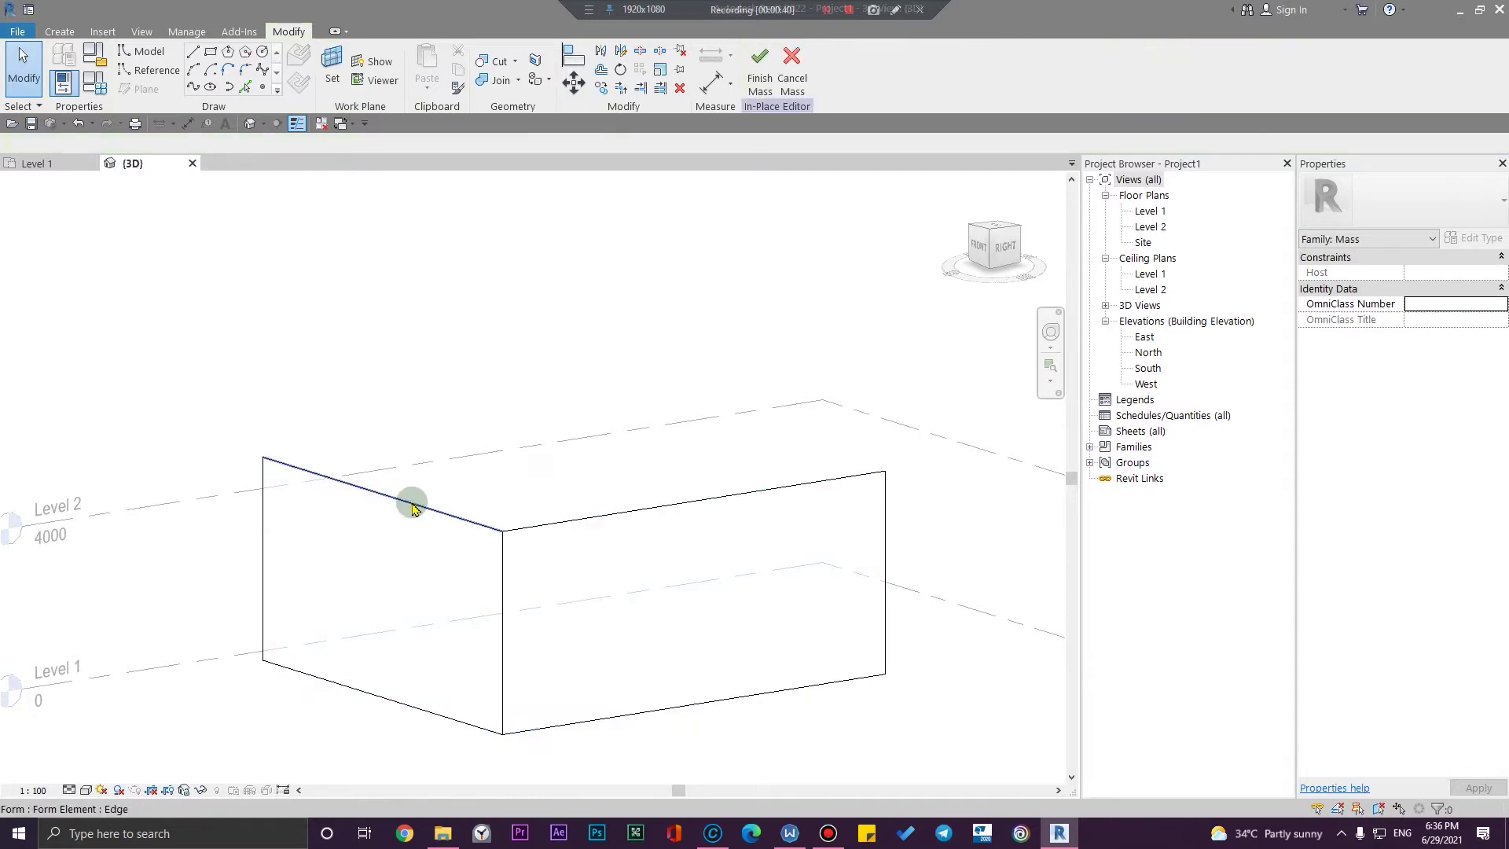
Raise the shorter face's upper edge to about 7650 mm and lift the longer face's far upper vertex to match
drag(419, 525, 380, 327)
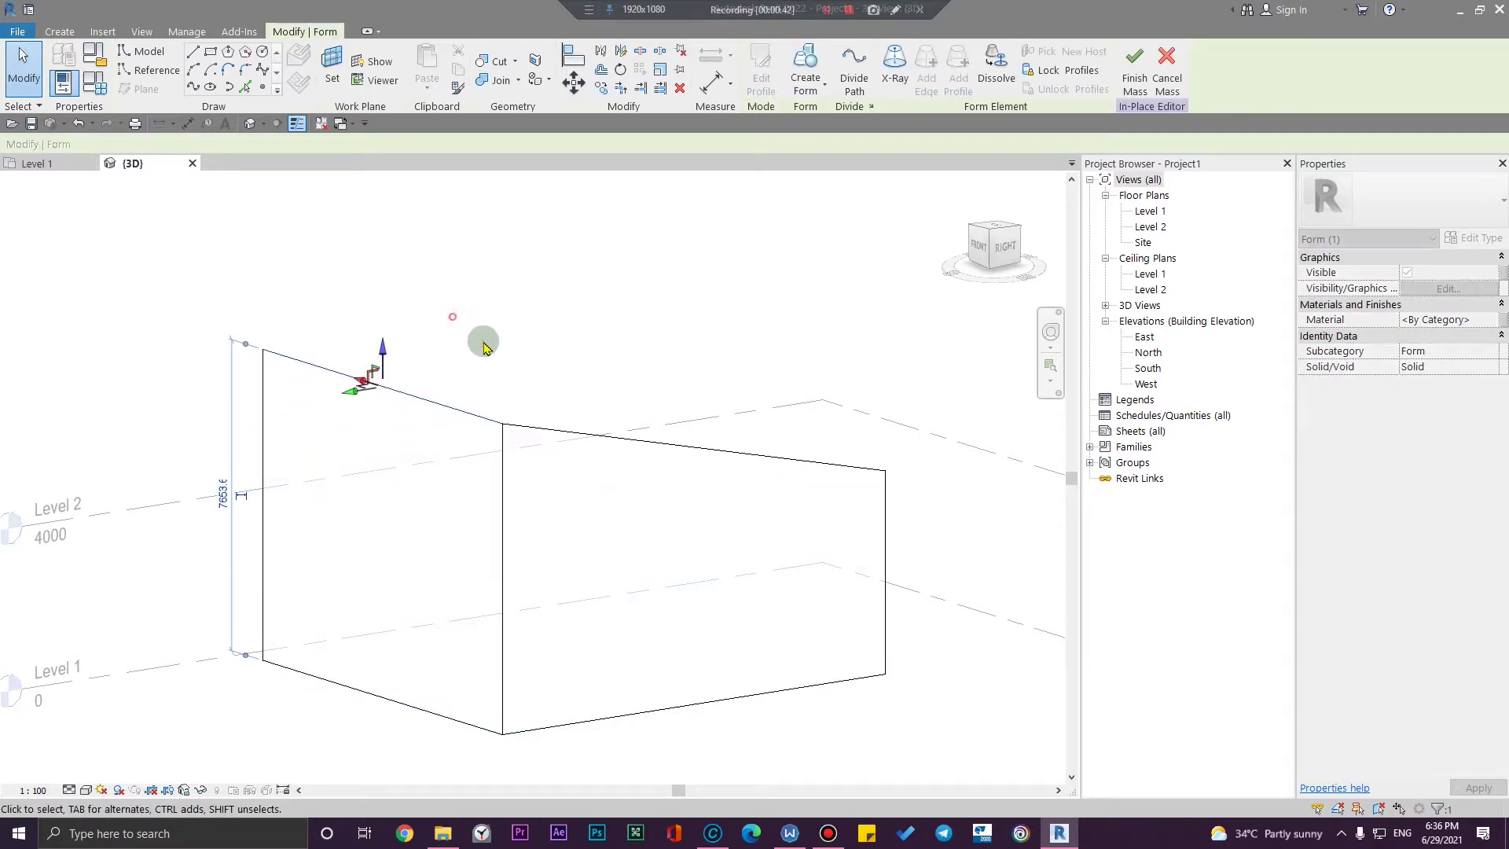
key(Escape)
drag(884, 474, 856, 331)
Set the 3D view's visual style to Shaded
click(88, 789)
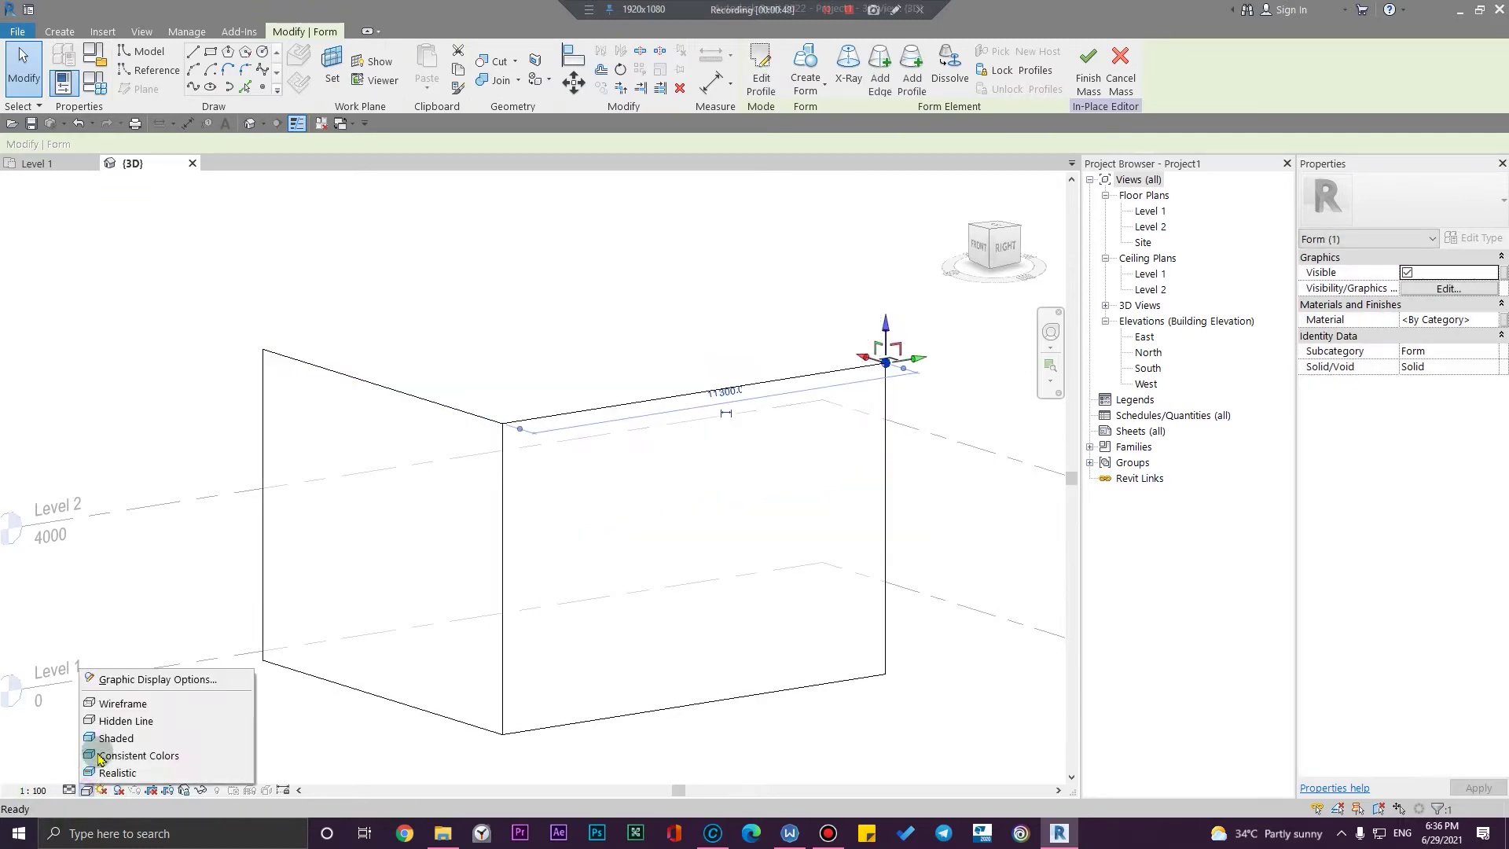
click(106, 739)
click(324, 741)
scroll(432, 627, down, 2)
mouse_move(432, 627)
middle_down()
mouse_move(414, 598)
mouse_move(484, 490)
middle_up()
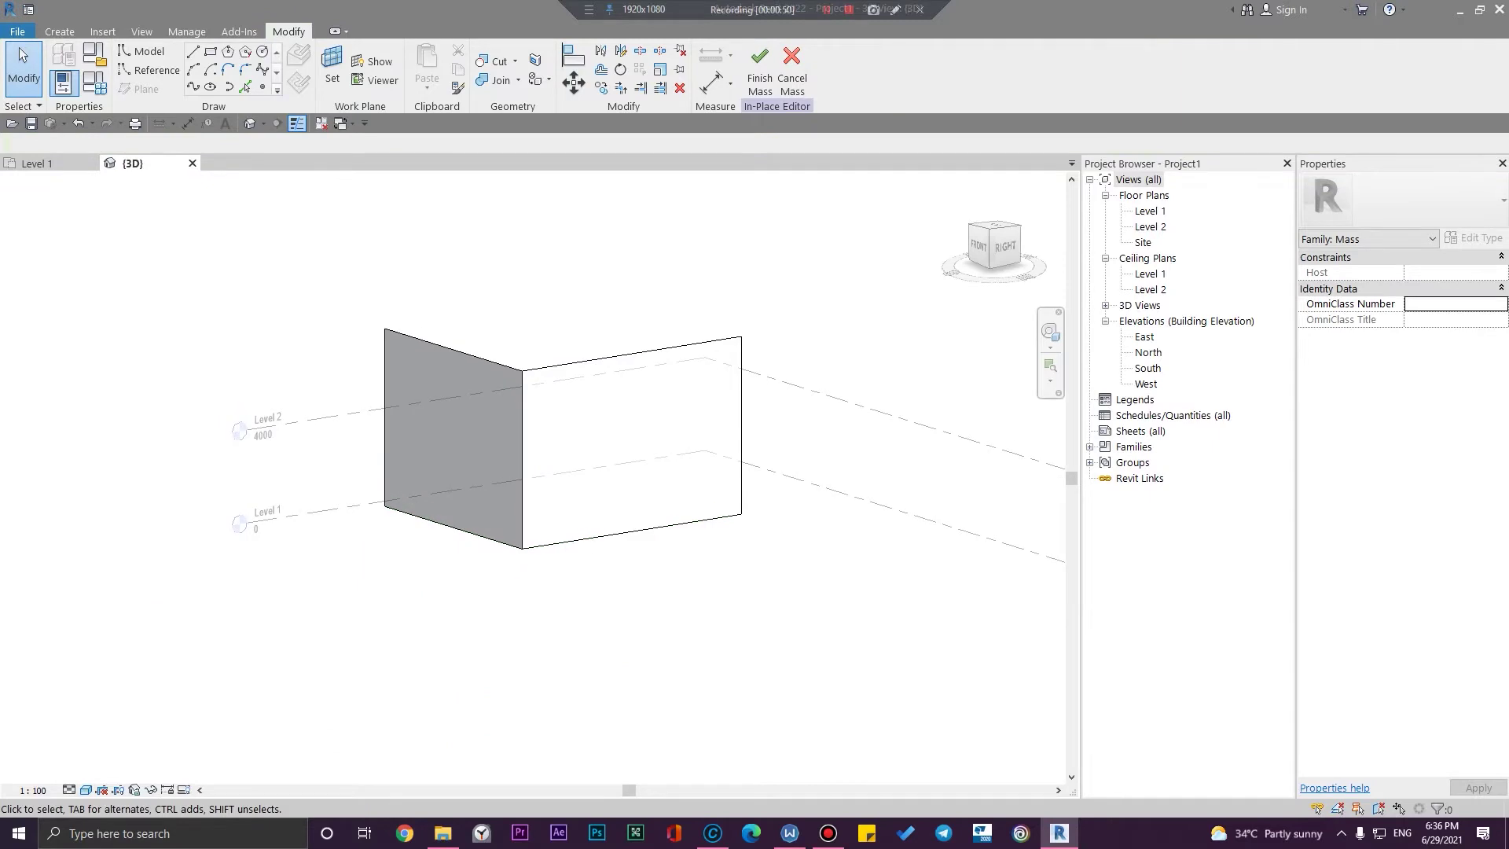
Create a new family from the English template Metric Curtain Panel Pattern Based.rft
click(34, 32)
mouse_move(47, 90)
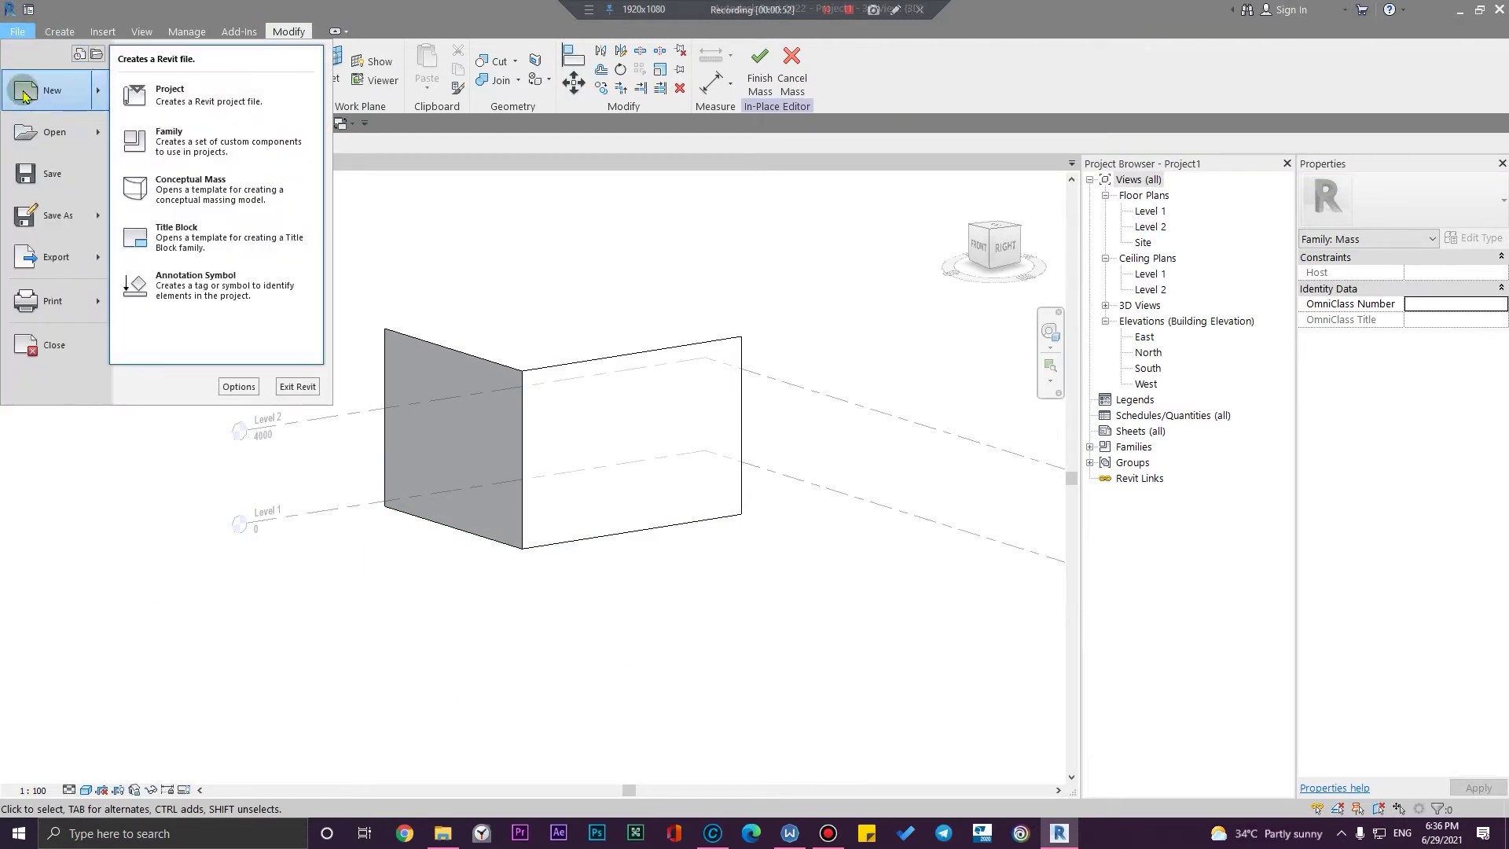
click(212, 138)
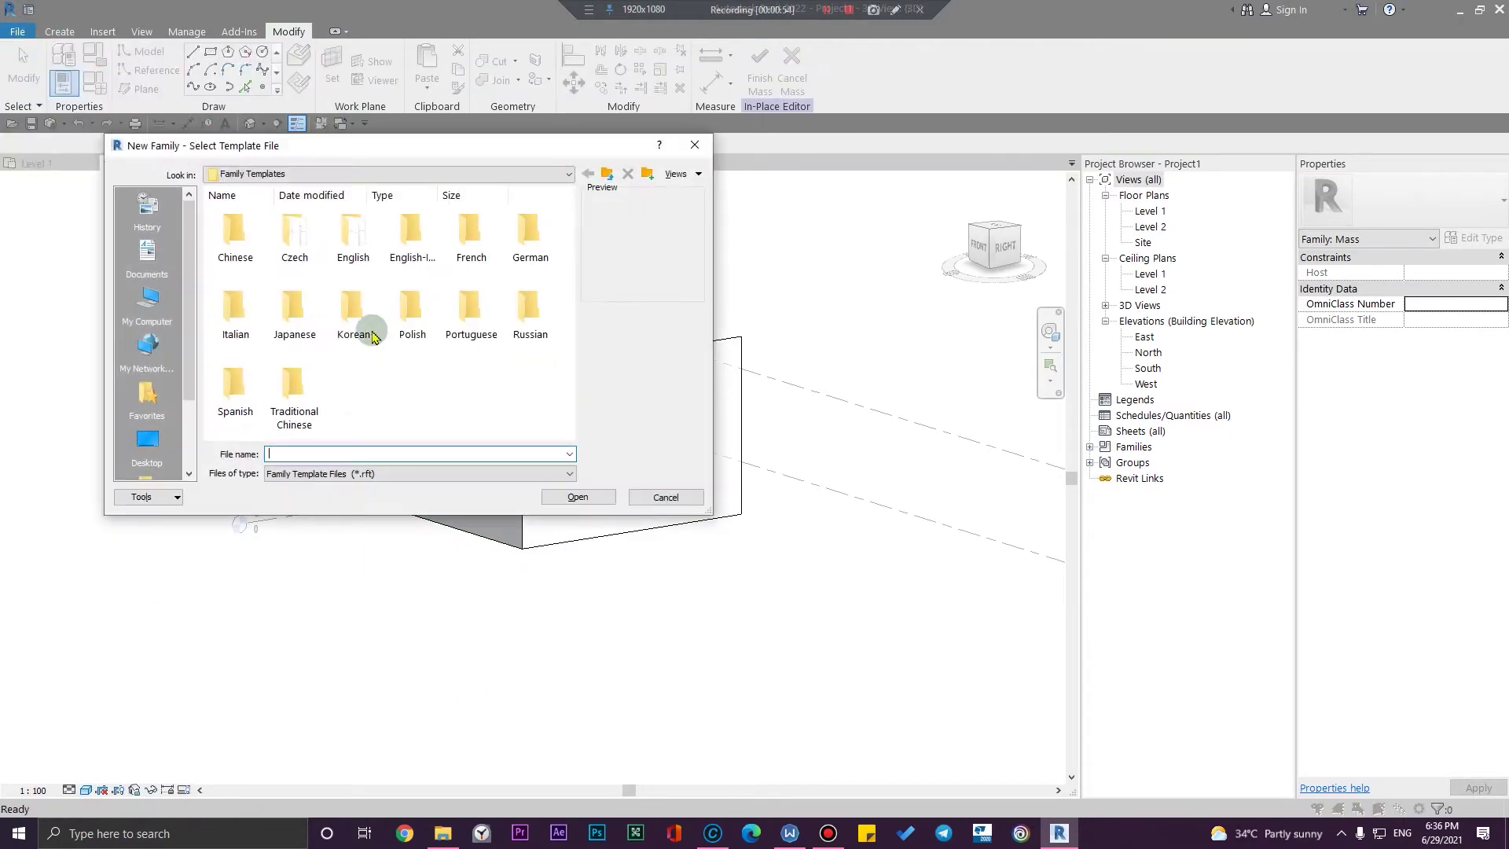
click(377, 253)
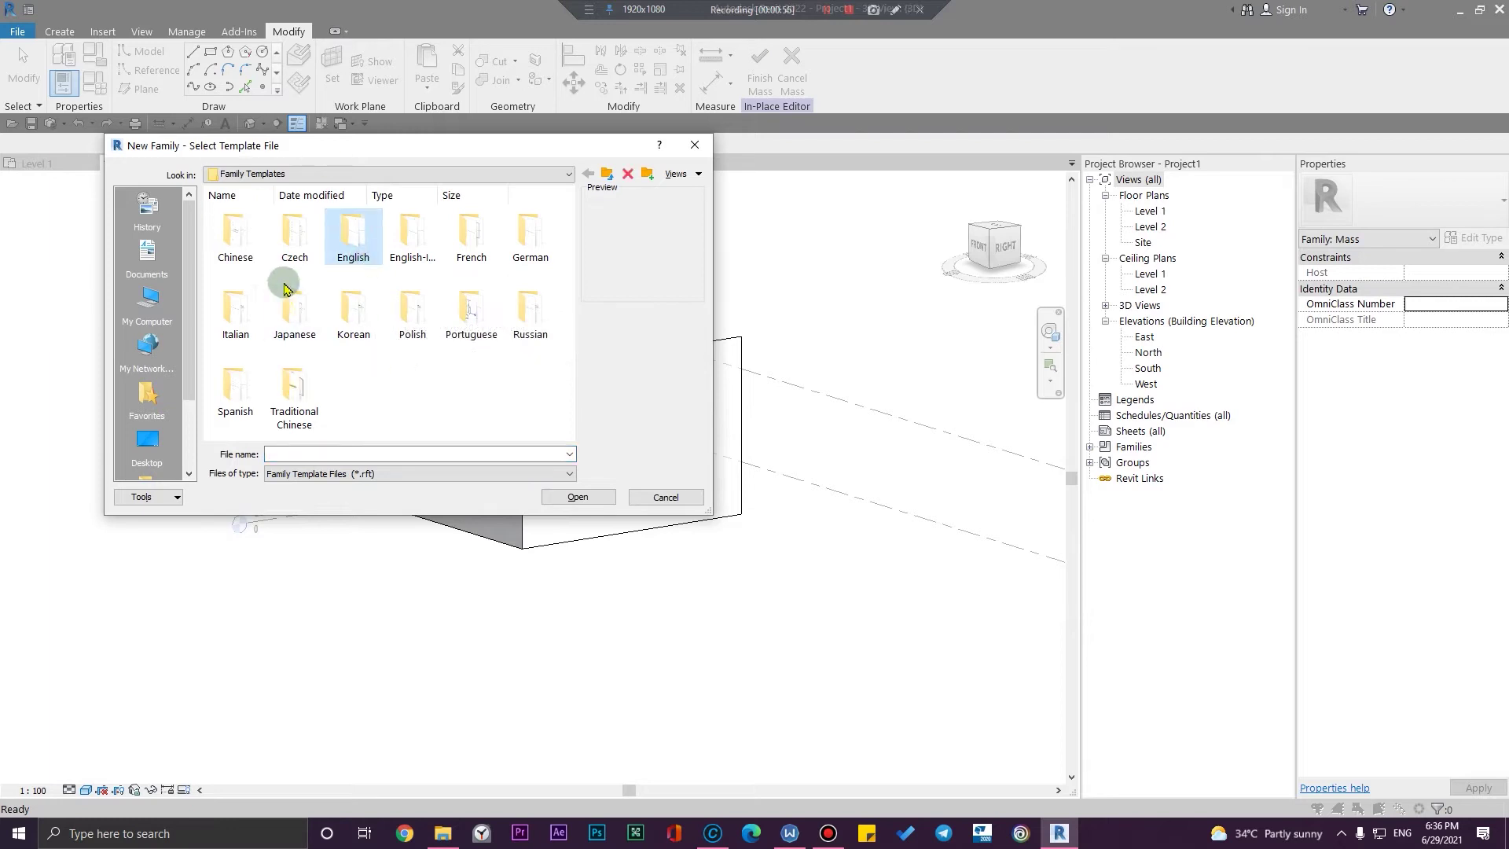
double_click(365, 238)
click(411, 311)
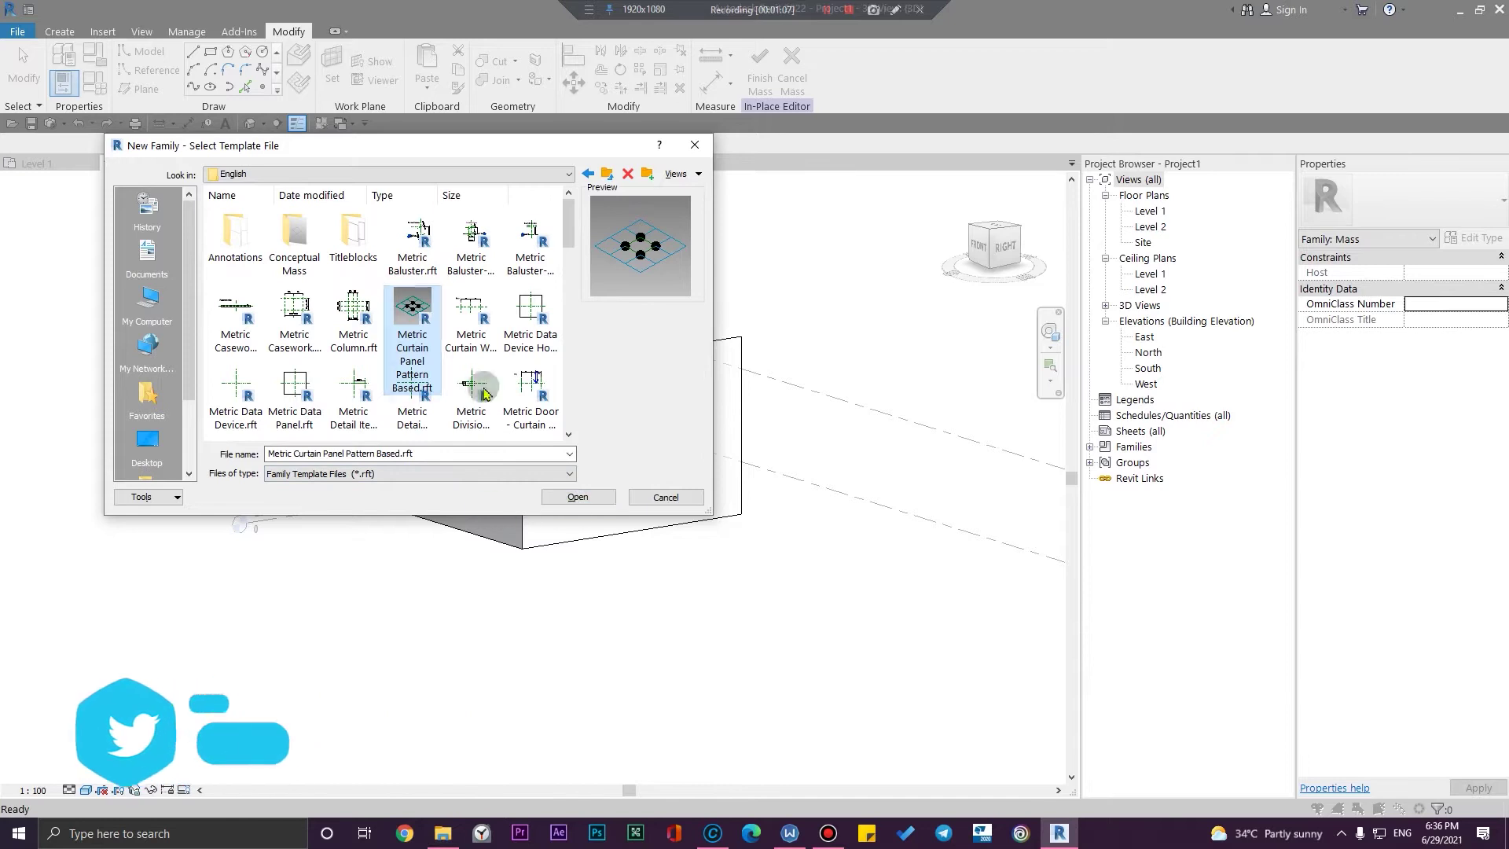
click(578, 498)
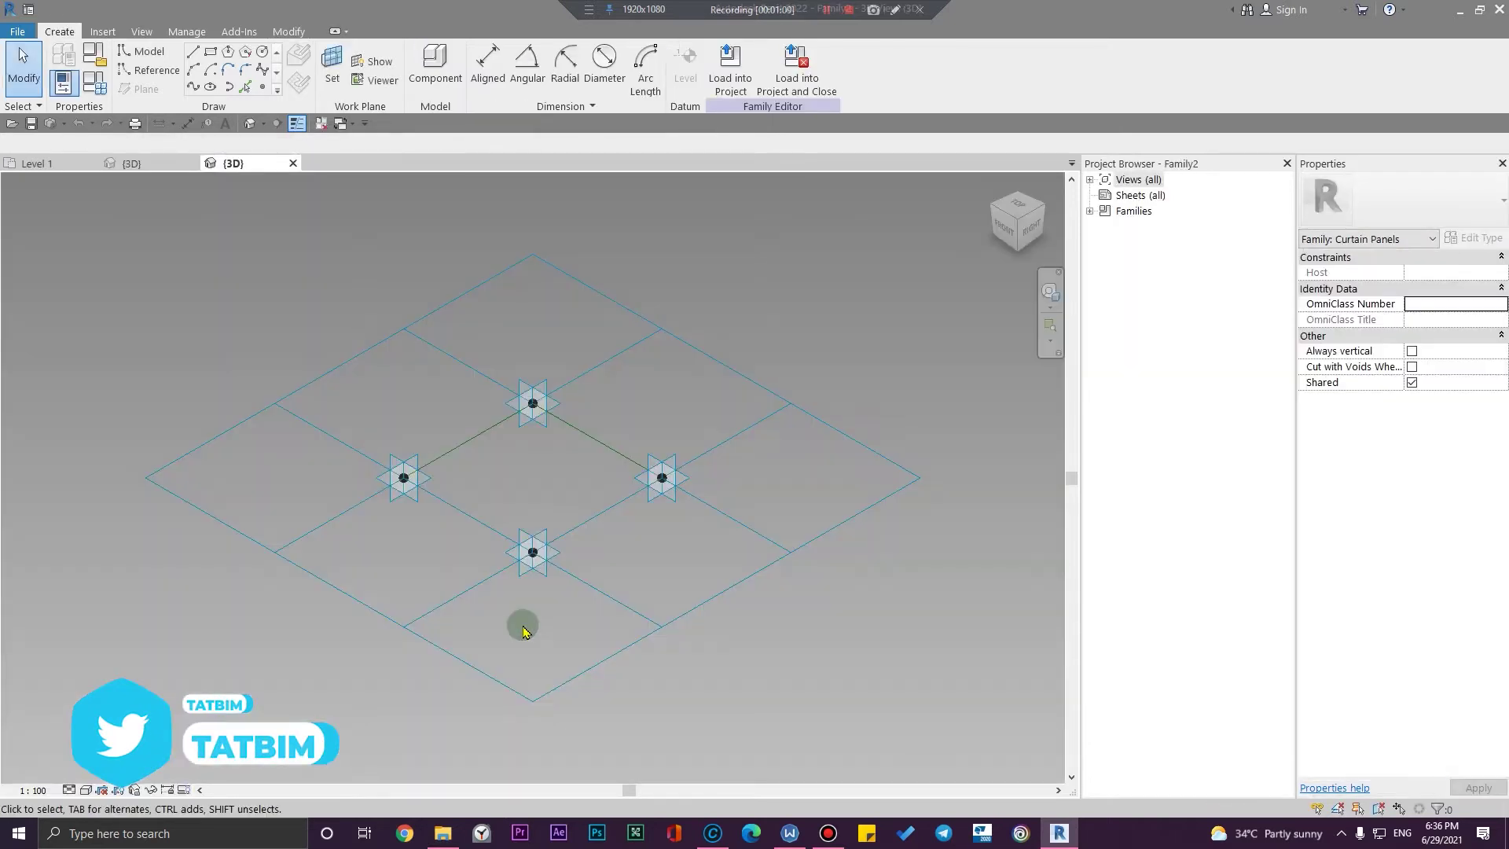
scroll(525, 631, up, 3)
Return to the project's 3D view and divide the shorter face of the mass with Divide Surface
click(162, 163)
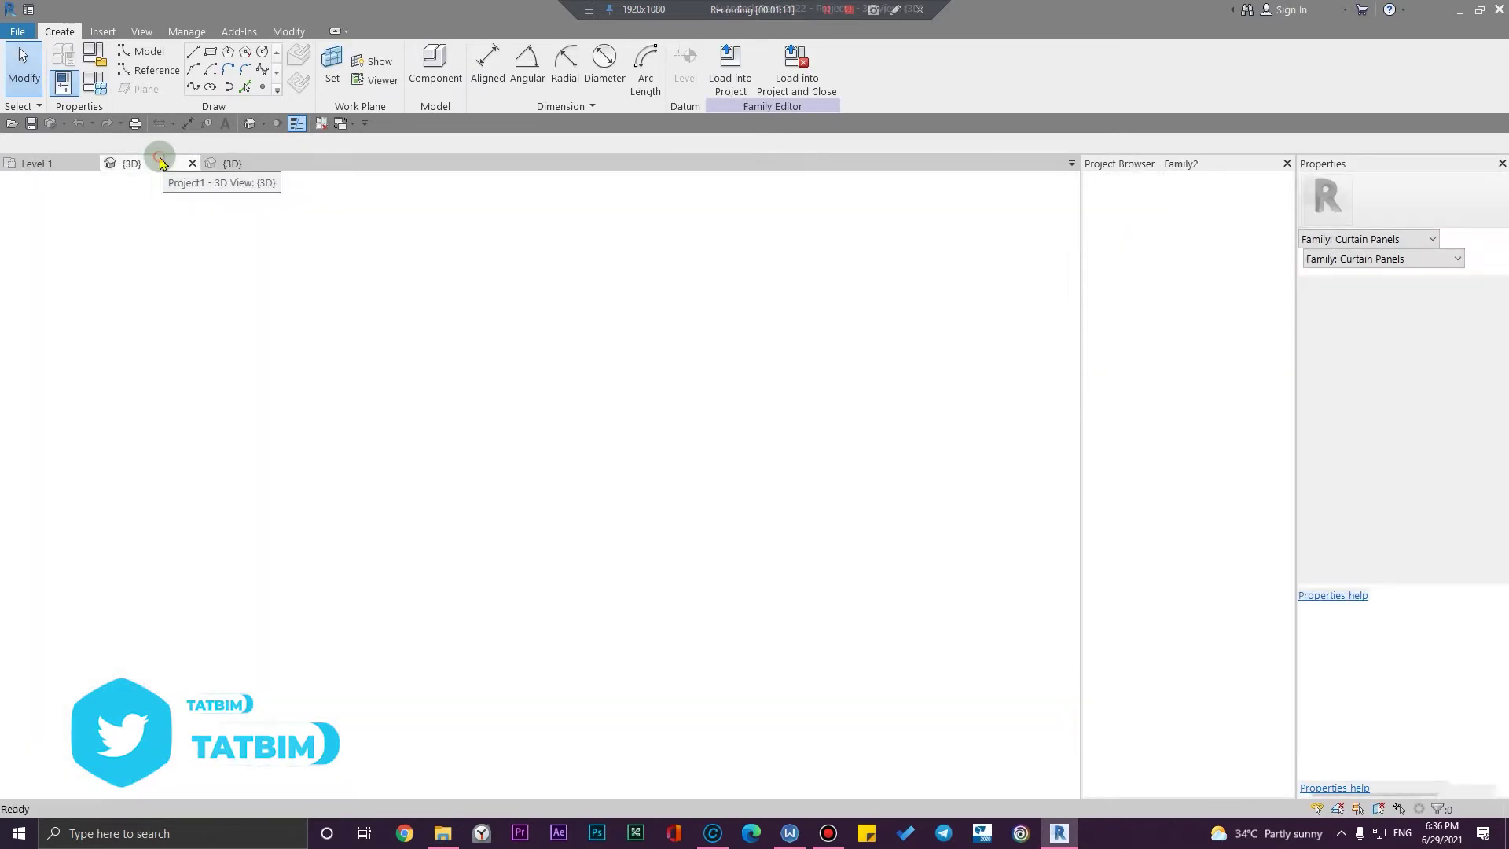
middle_drag(487, 515, 600, 596)
scroll(524, 502, up, 3)
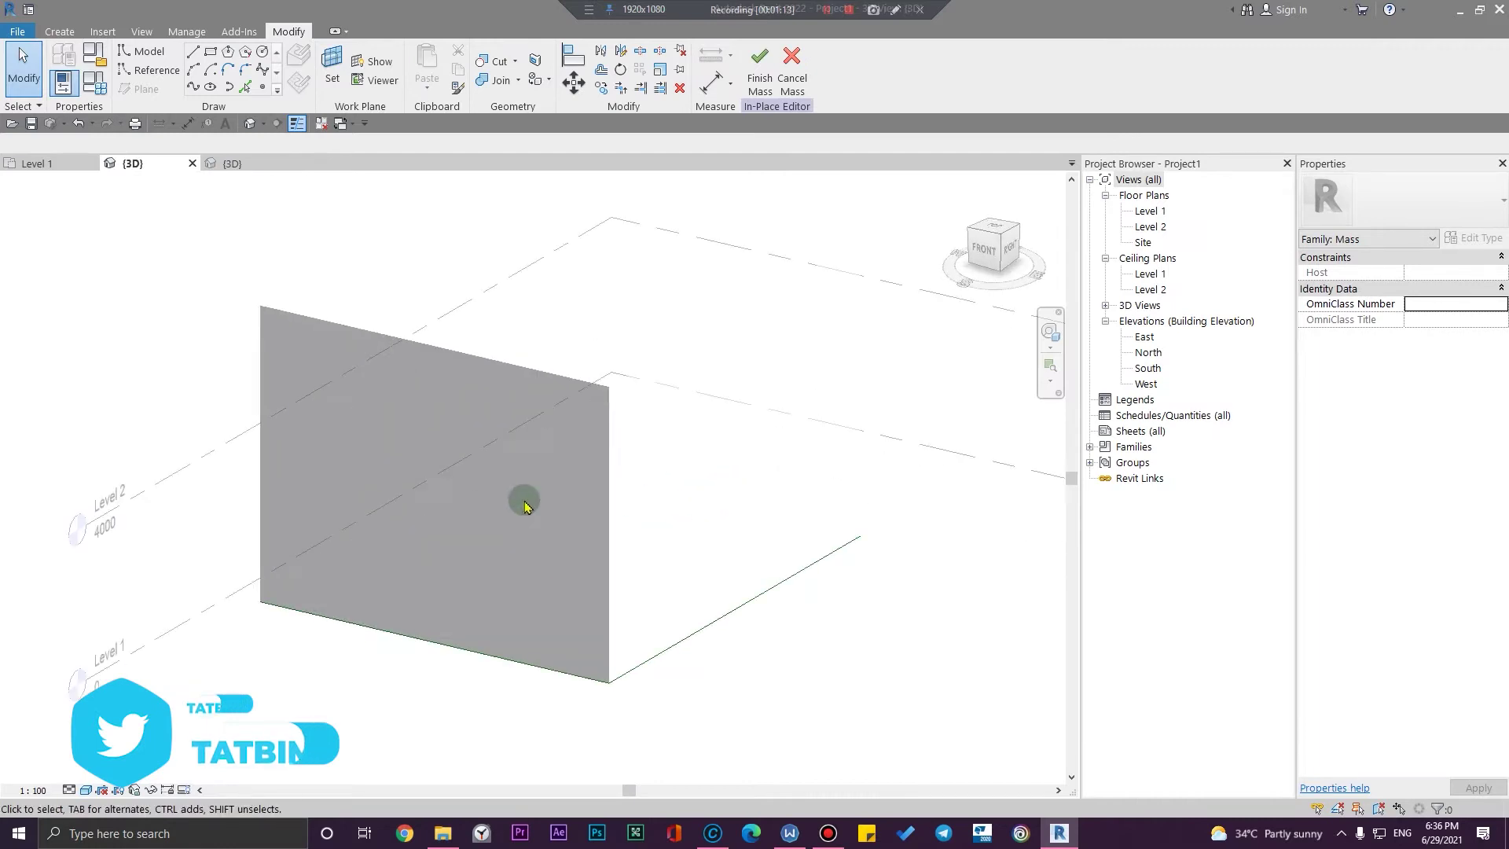
click(463, 360)
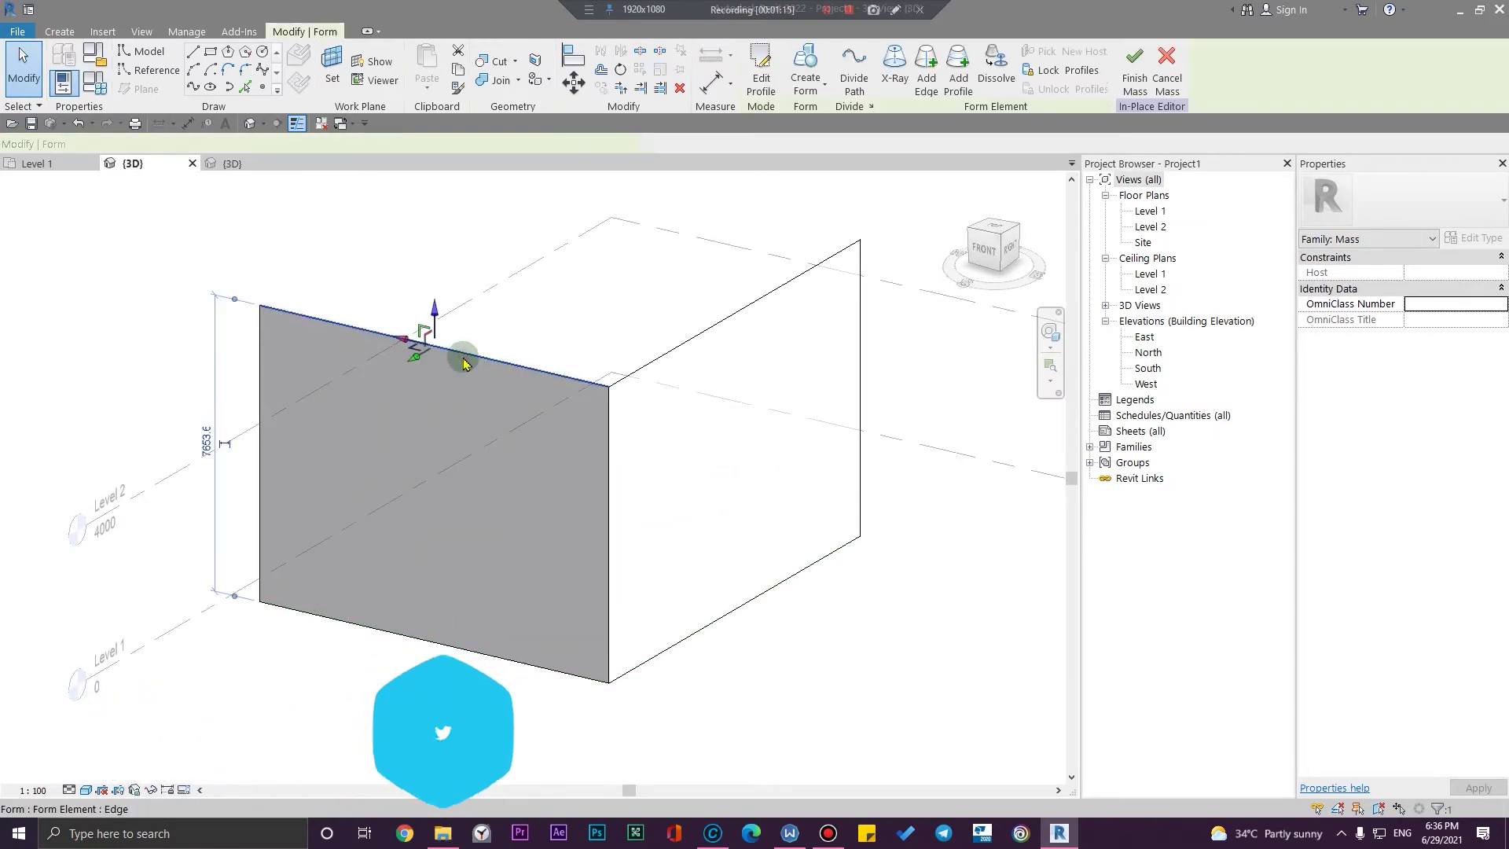
click(293, 224)
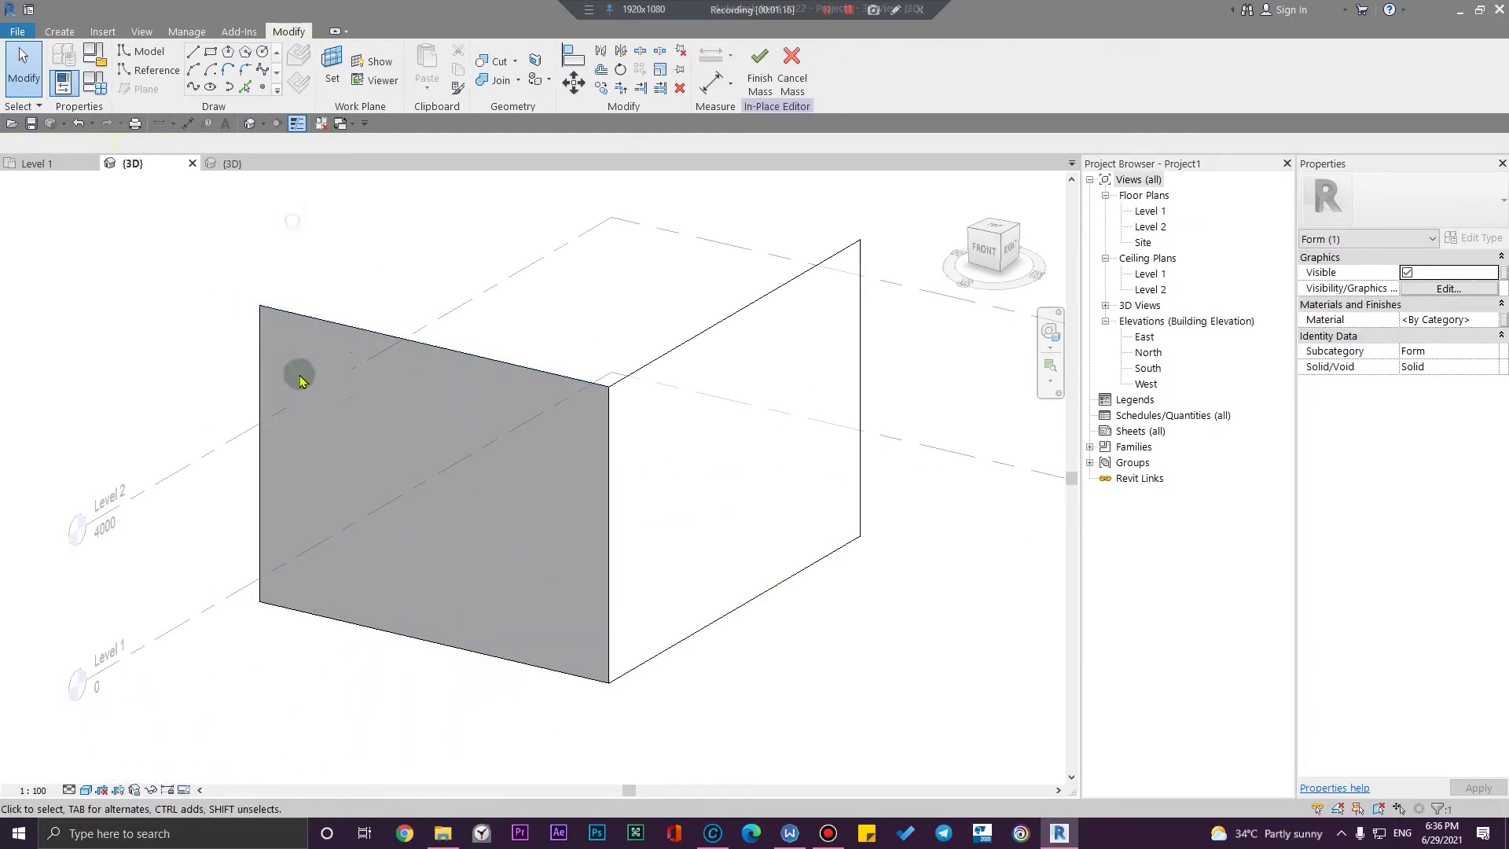
click(263, 355)
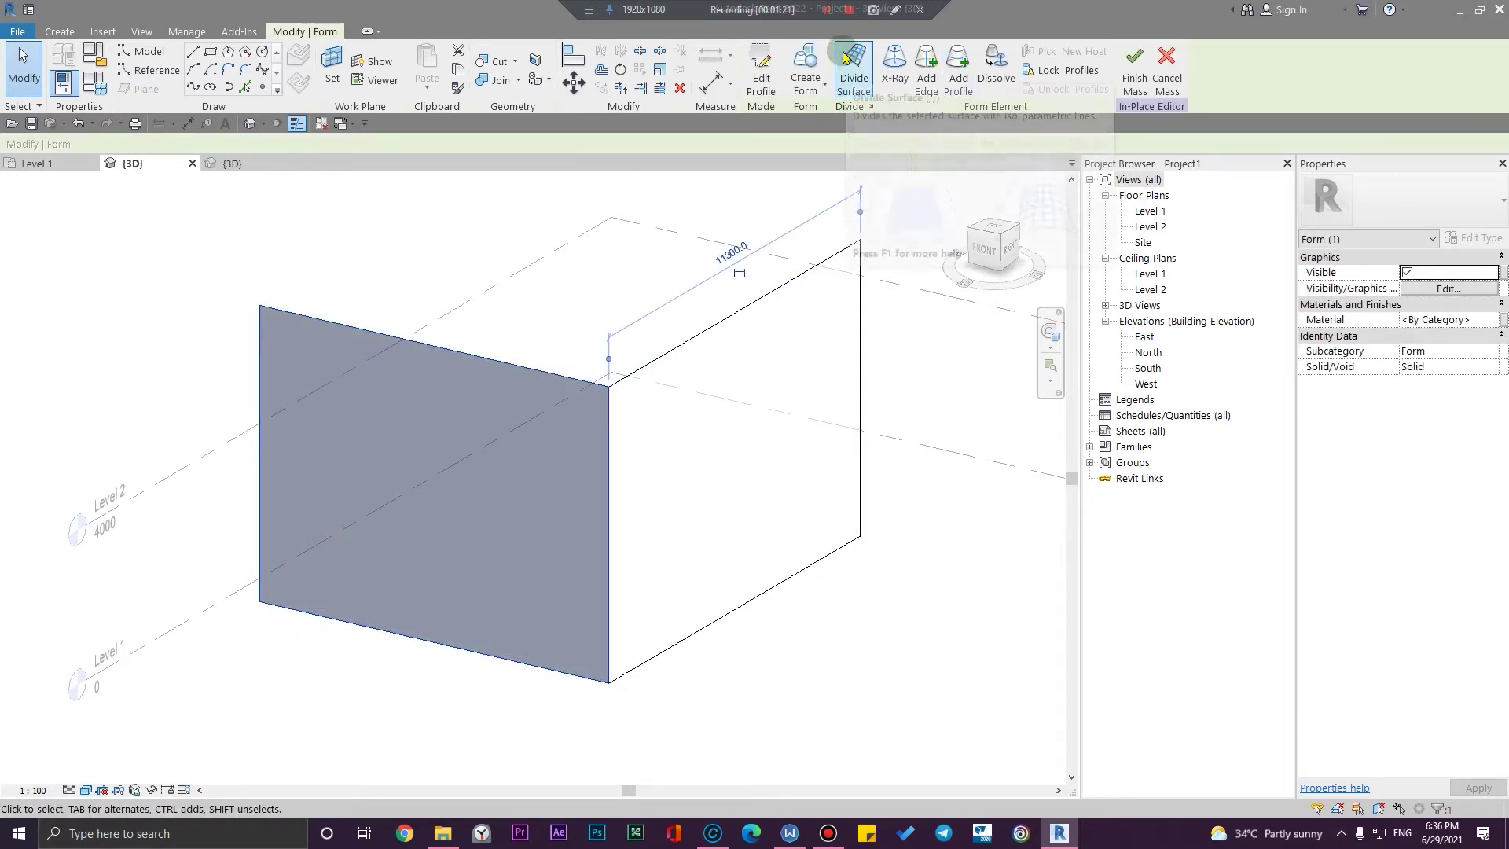
click(856, 69)
click(380, 309)
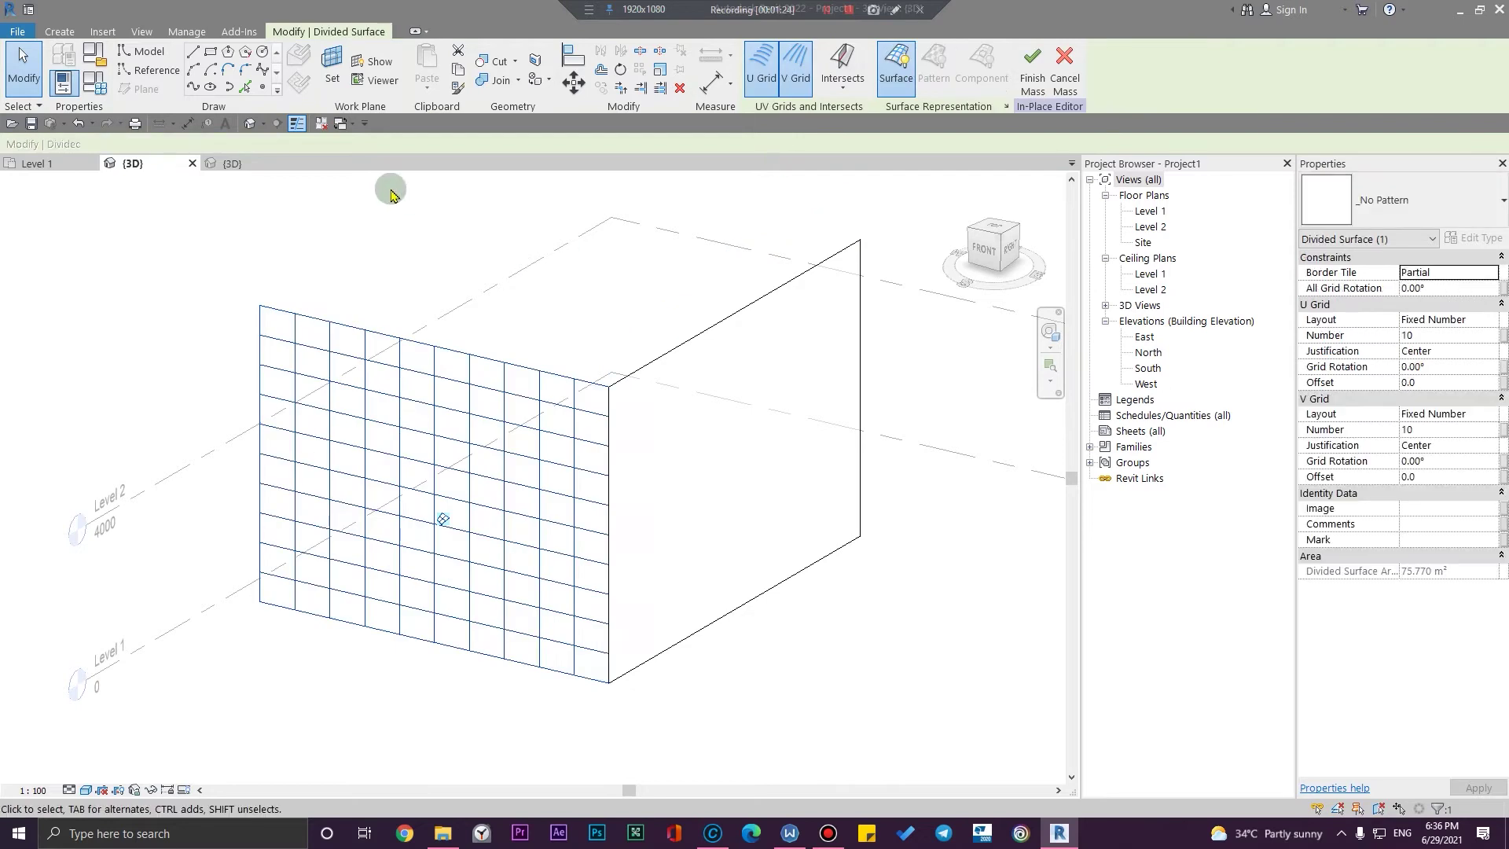
Apply the Rectangle Checkerboard pattern to the divided surface
click(456, 413)
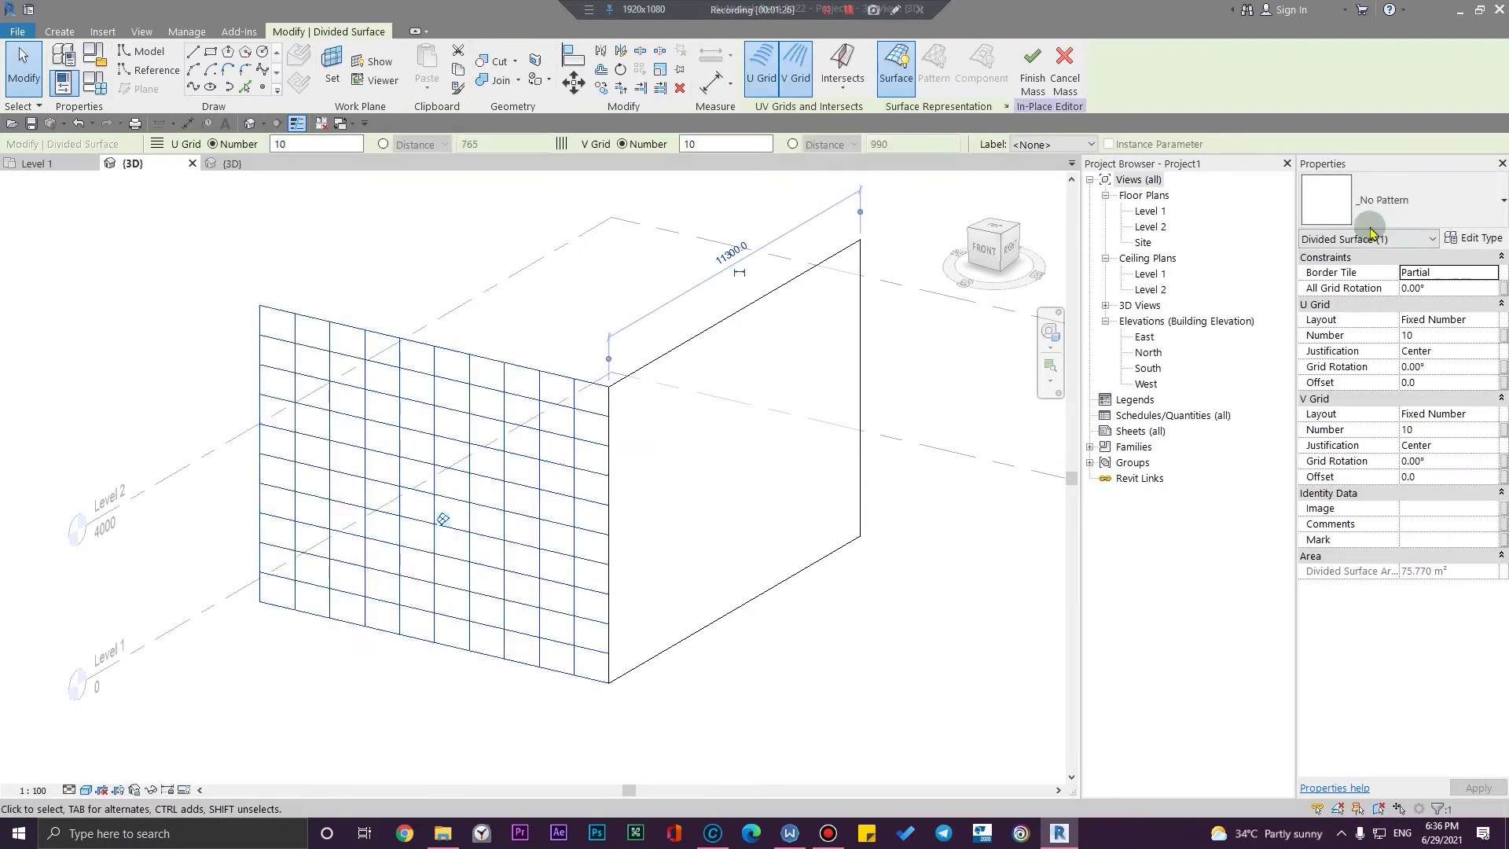
click(1383, 199)
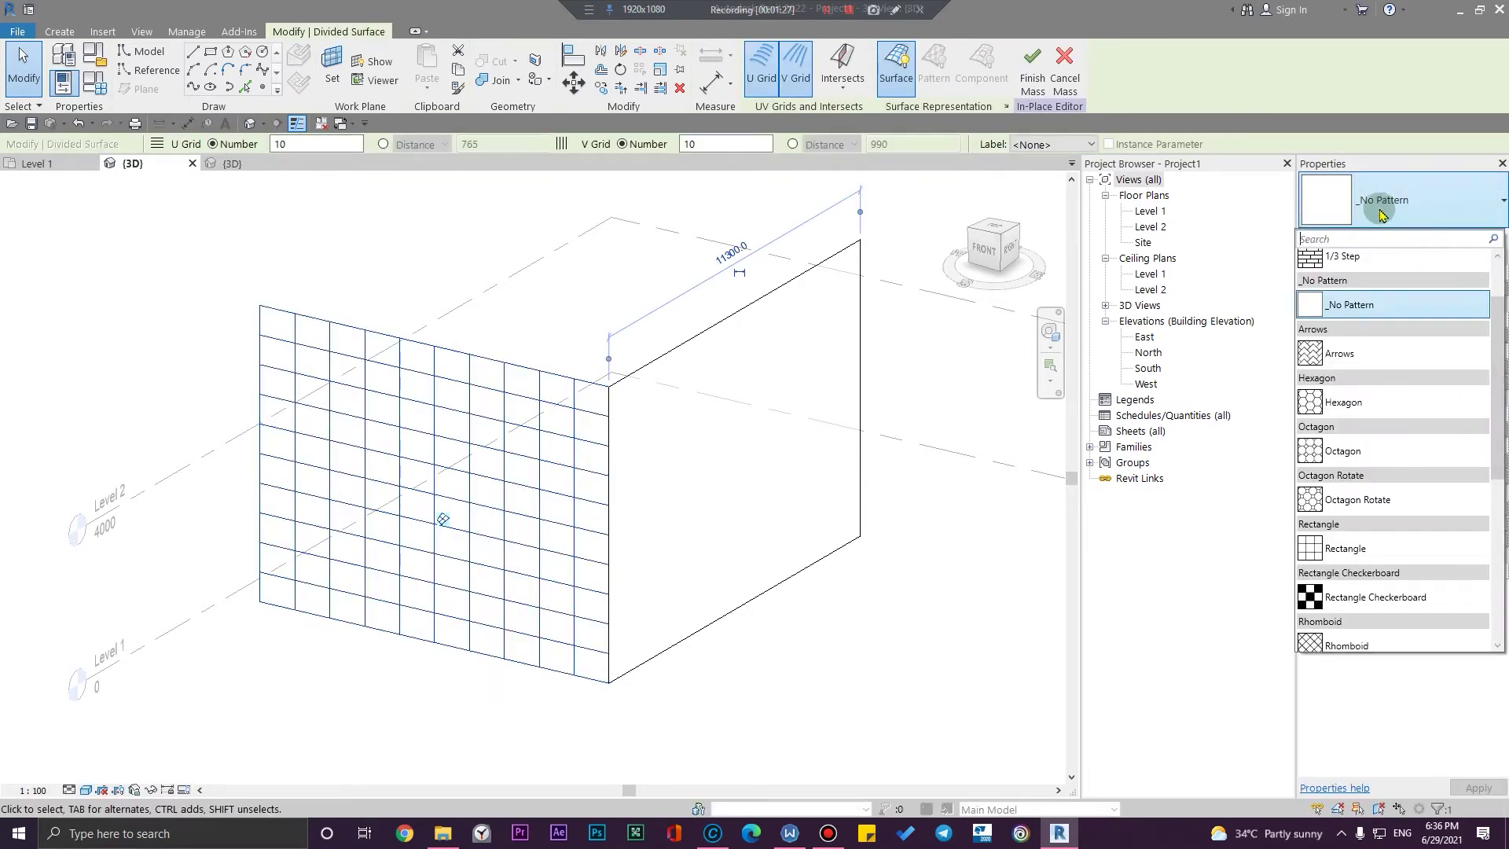
click(1418, 597)
click(700, 660)
scroll(531, 682, down, 2)
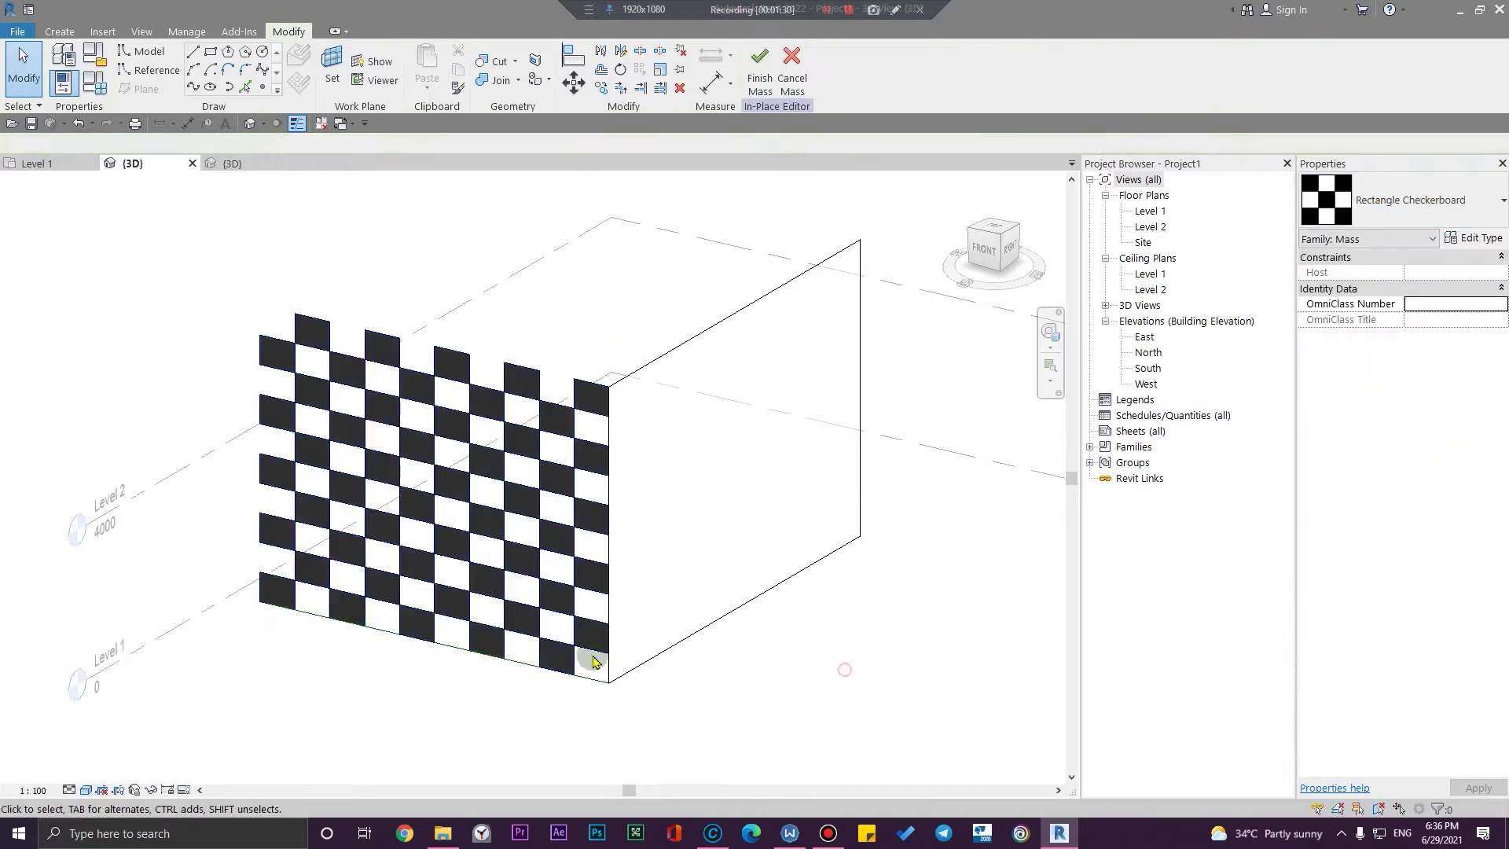
Examine the checkerboard tiles along the upper edge and outer corner of the divided face
scroll(346, 532, up, 5)
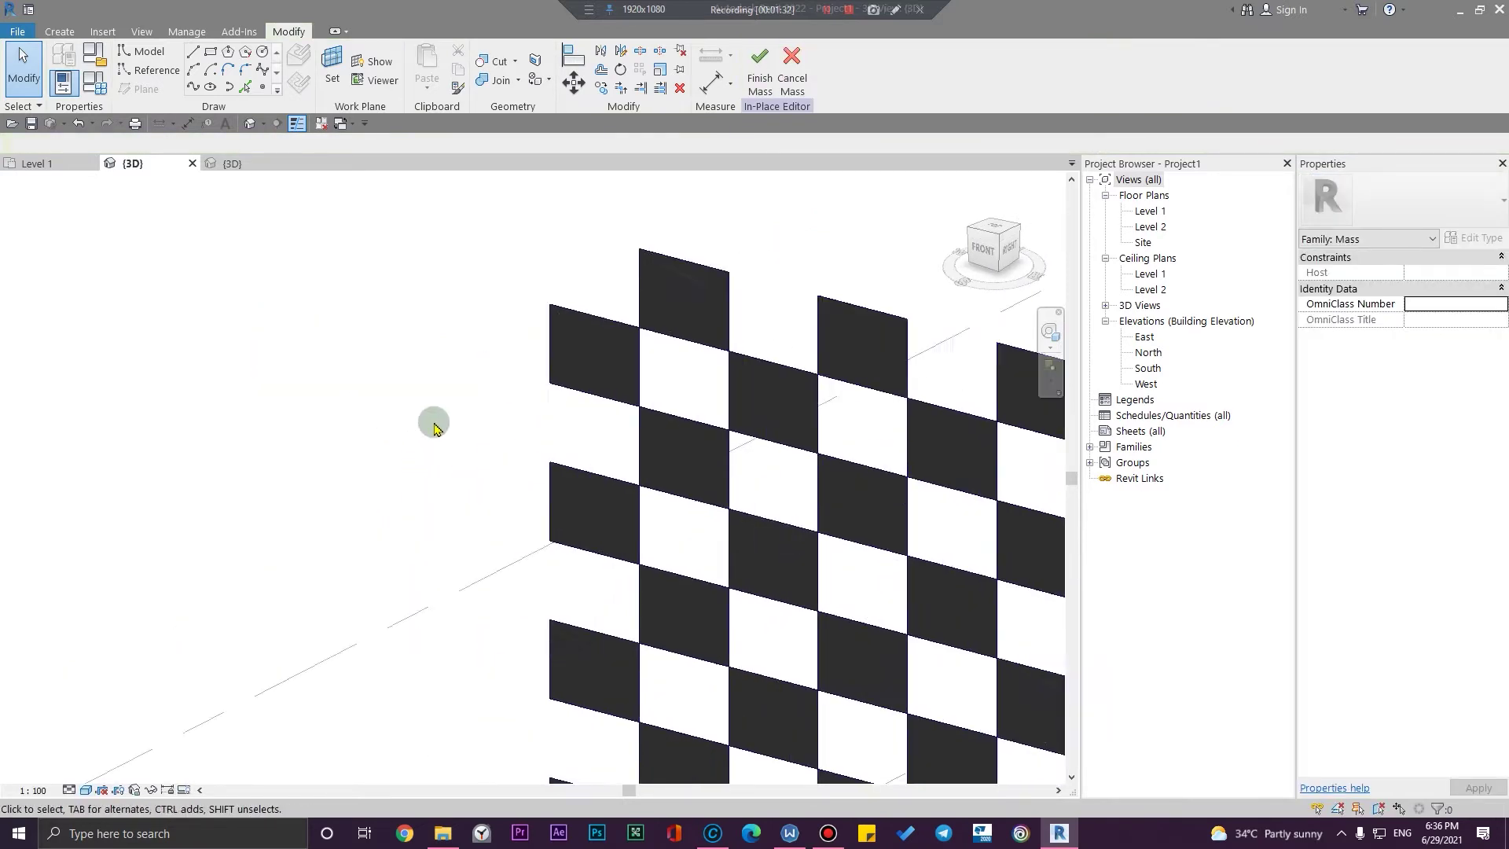
scroll(203, 494, down, 3)
scroll(337, 499, up, 6)
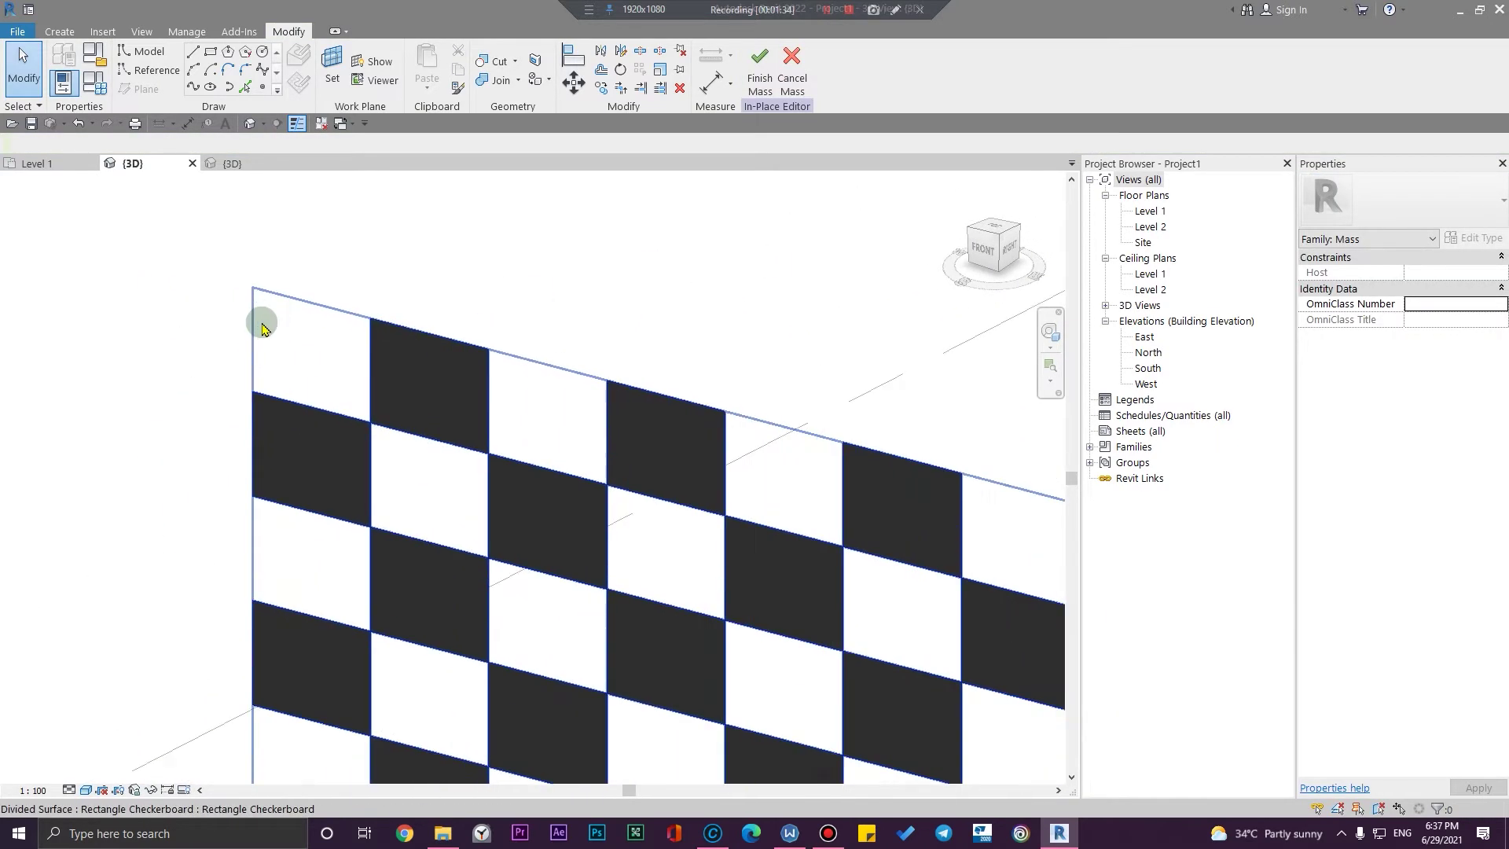
scroll(385, 354, down, 3)
scroll(289, 318, up, 4)
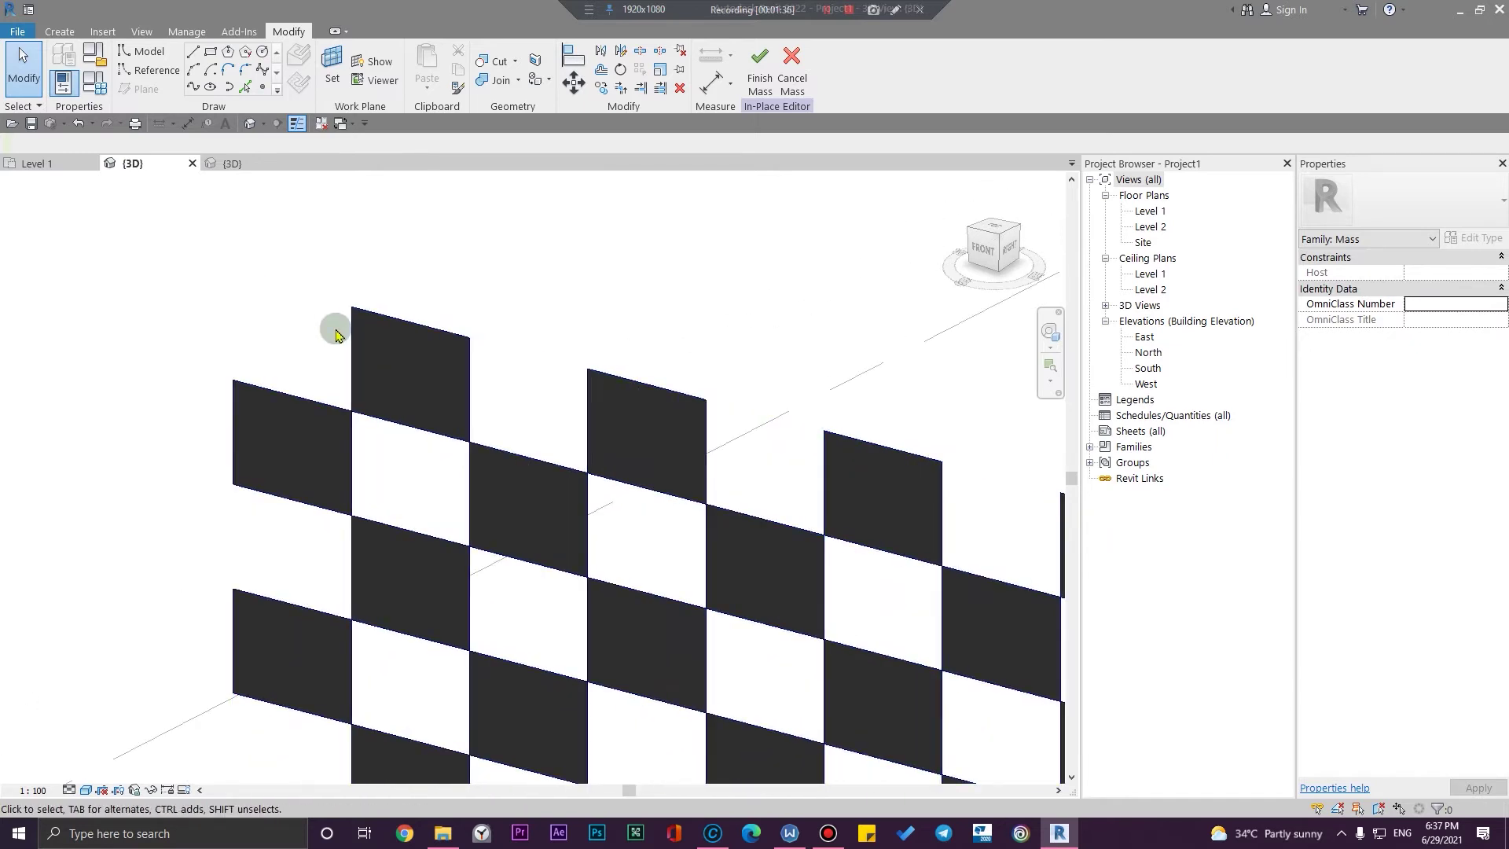
scroll(672, 449, down, 5)
middle_drag(417, 599, 576, 741)
Switch to the curtain panel family and change its tile pattern grid to Rectangle Checkerboard
click(259, 166)
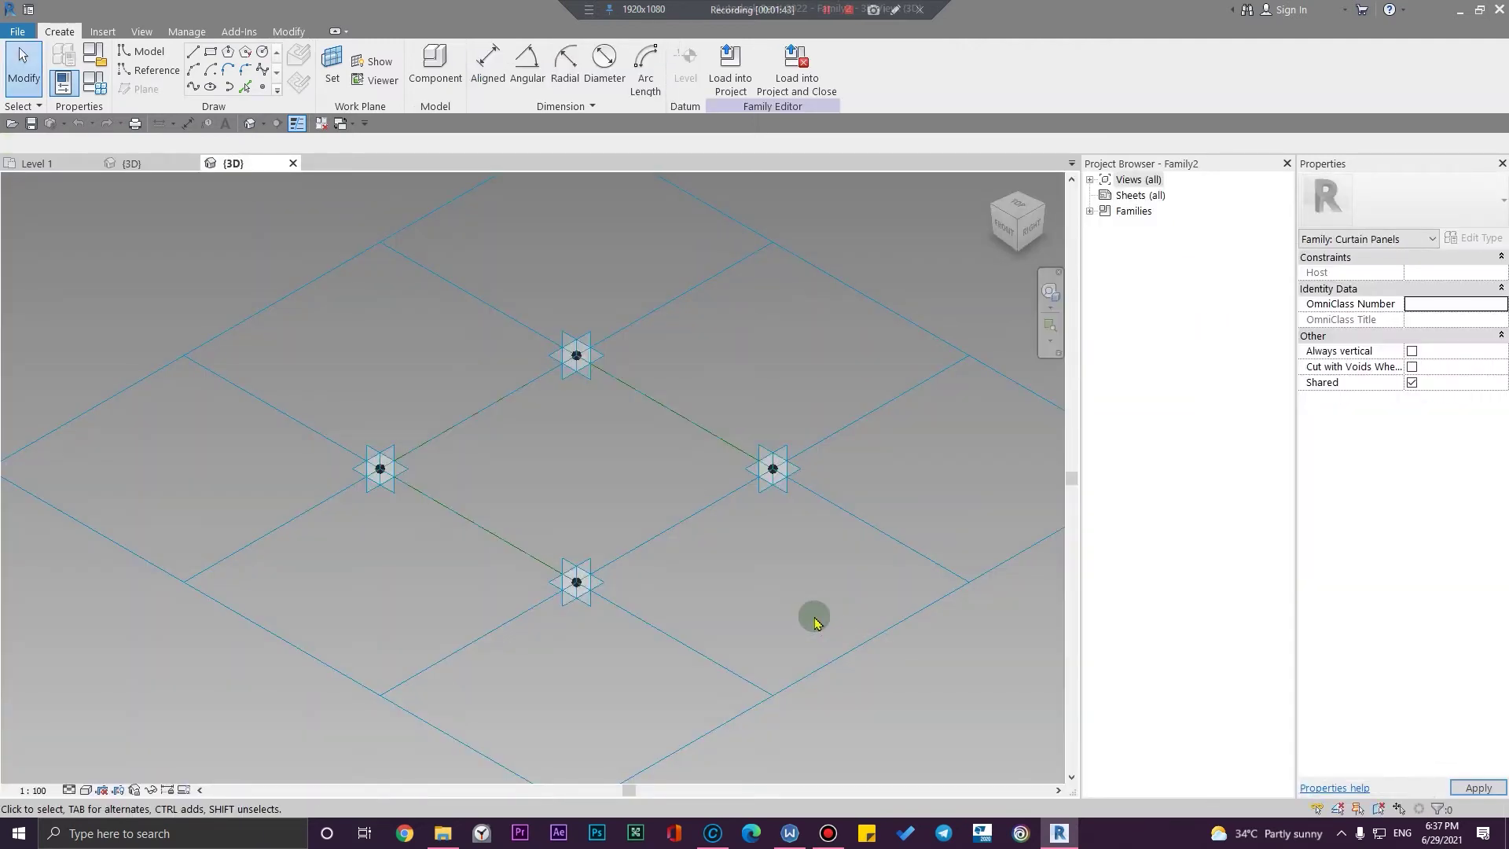
scroll(777, 528, down, 4)
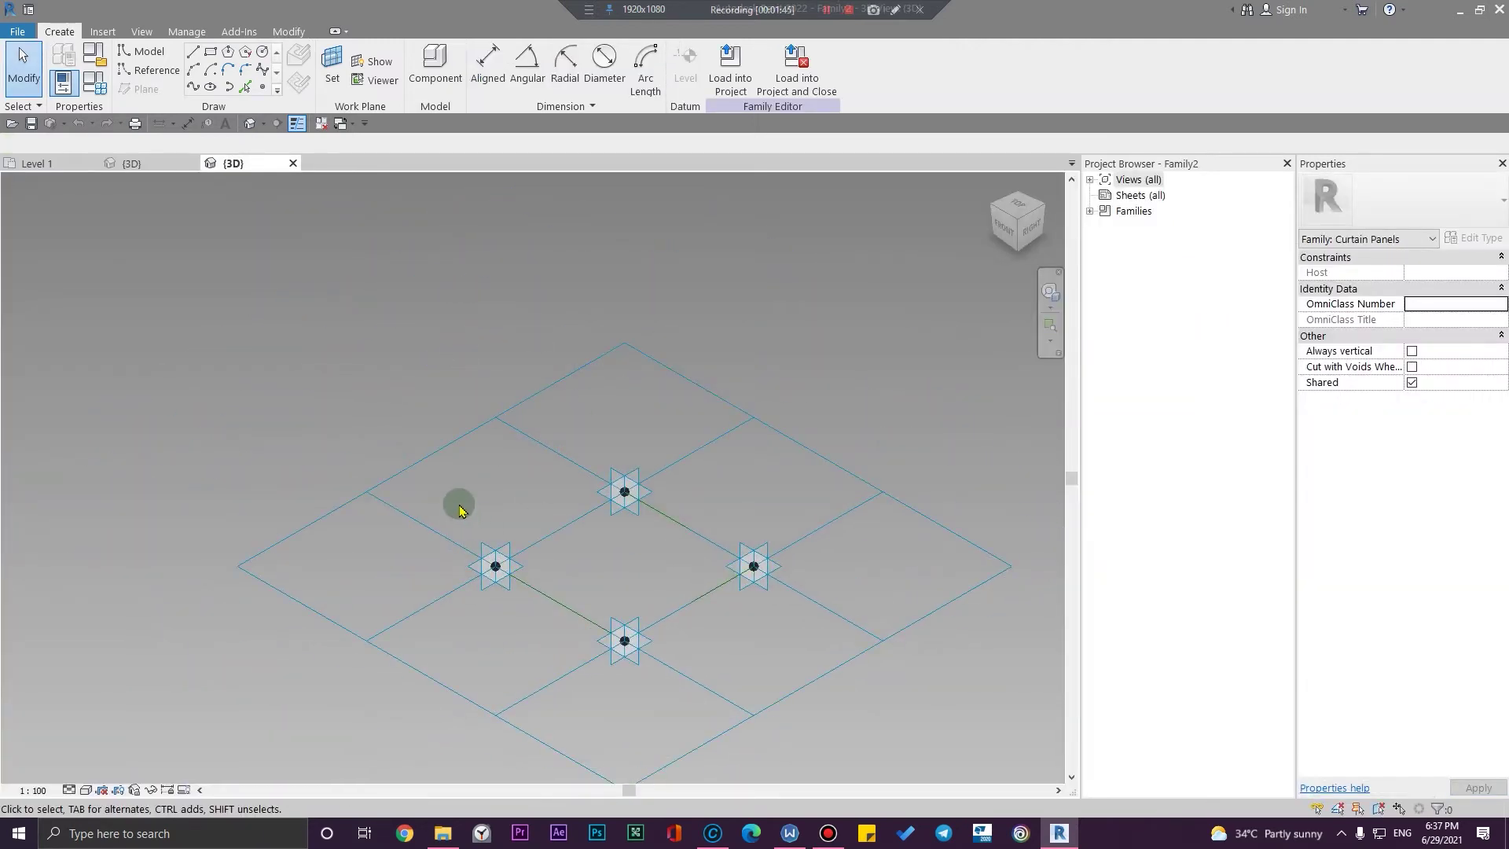
scroll(812, 613, down, 2)
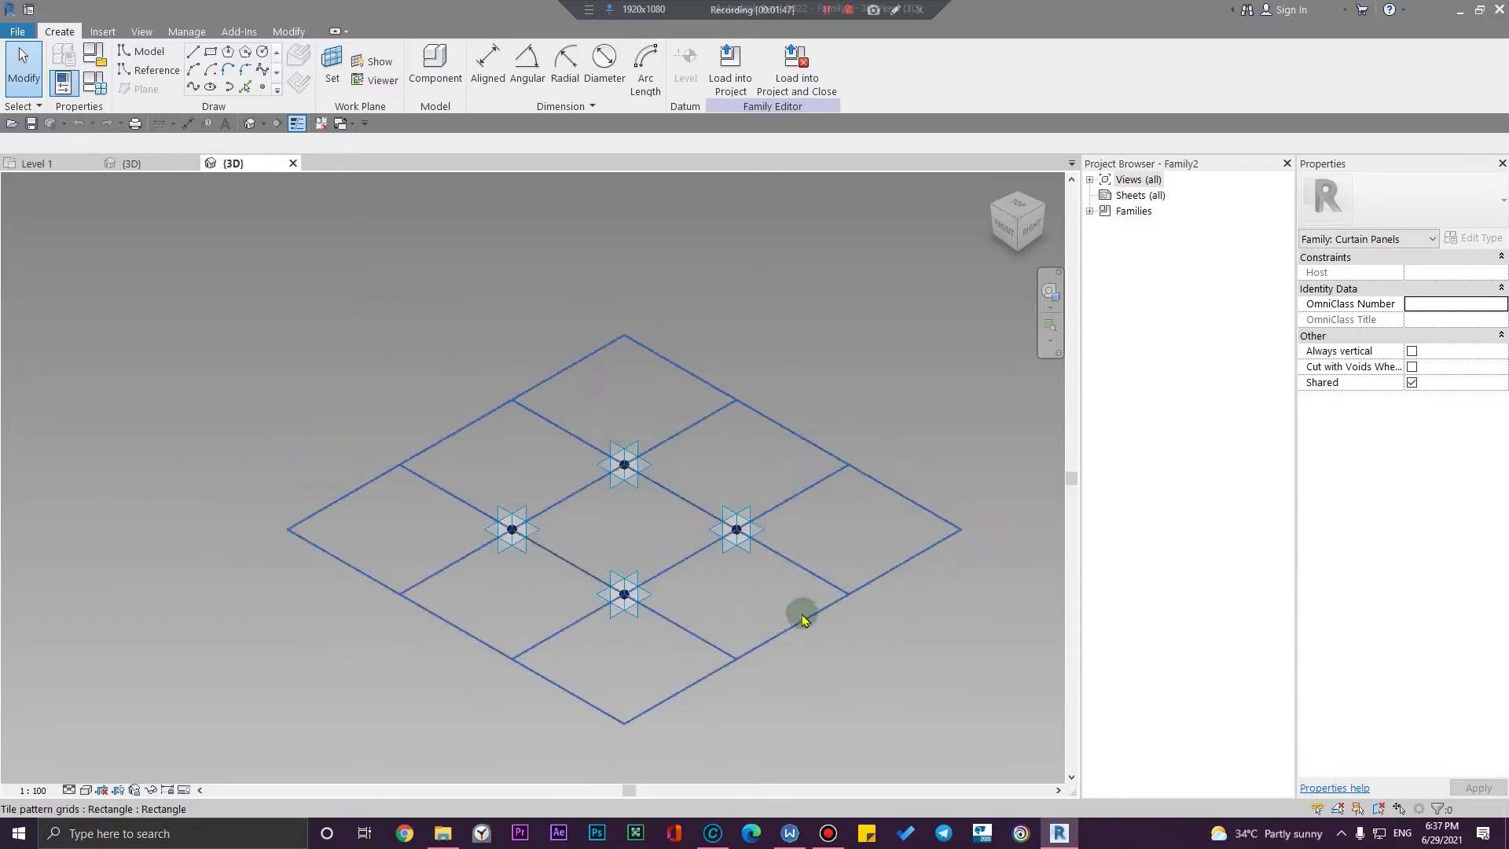
click(778, 631)
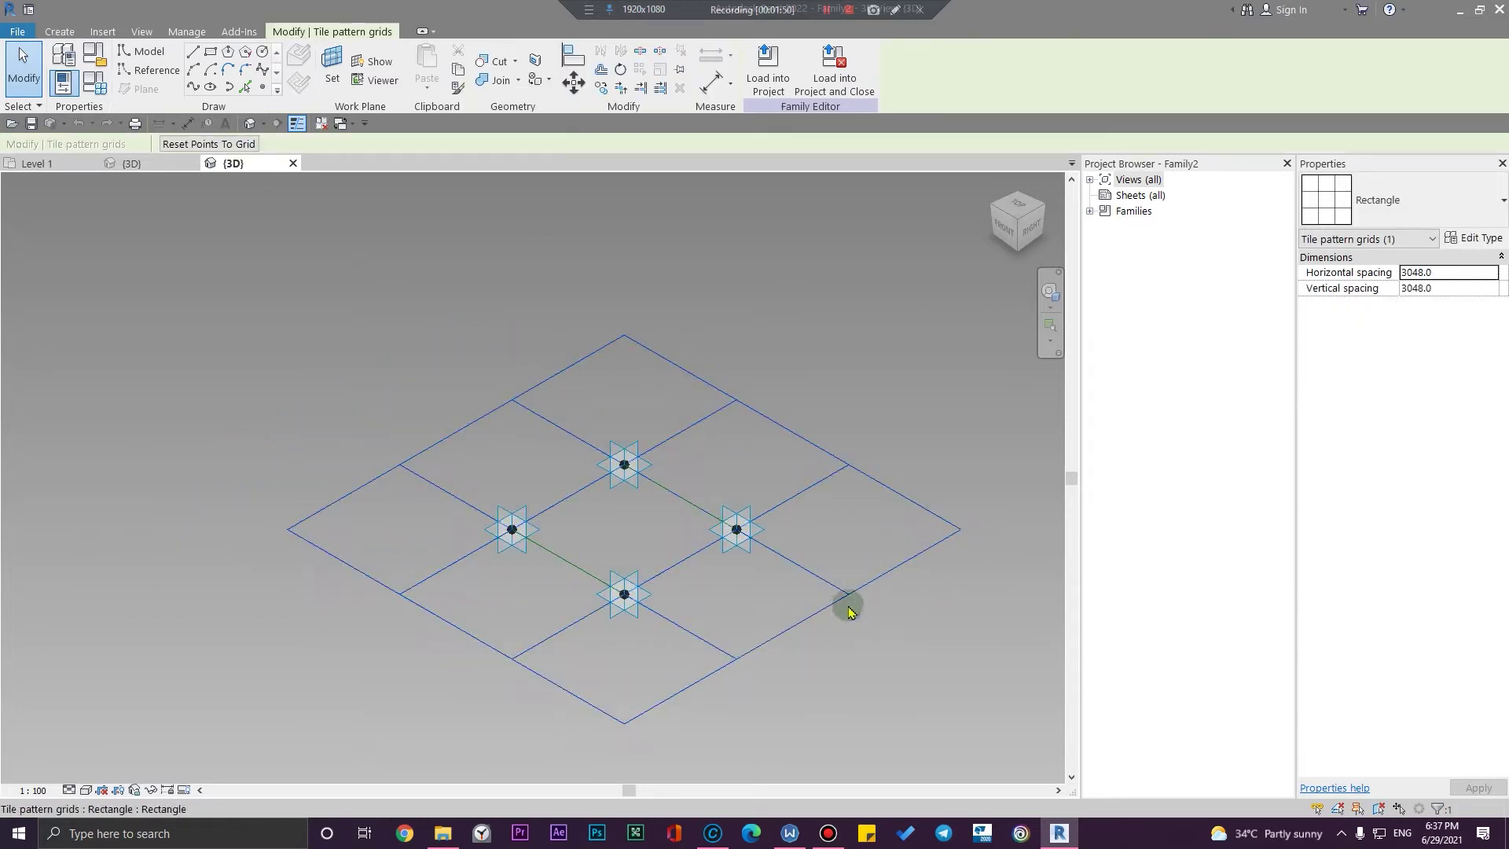
click(1400, 206)
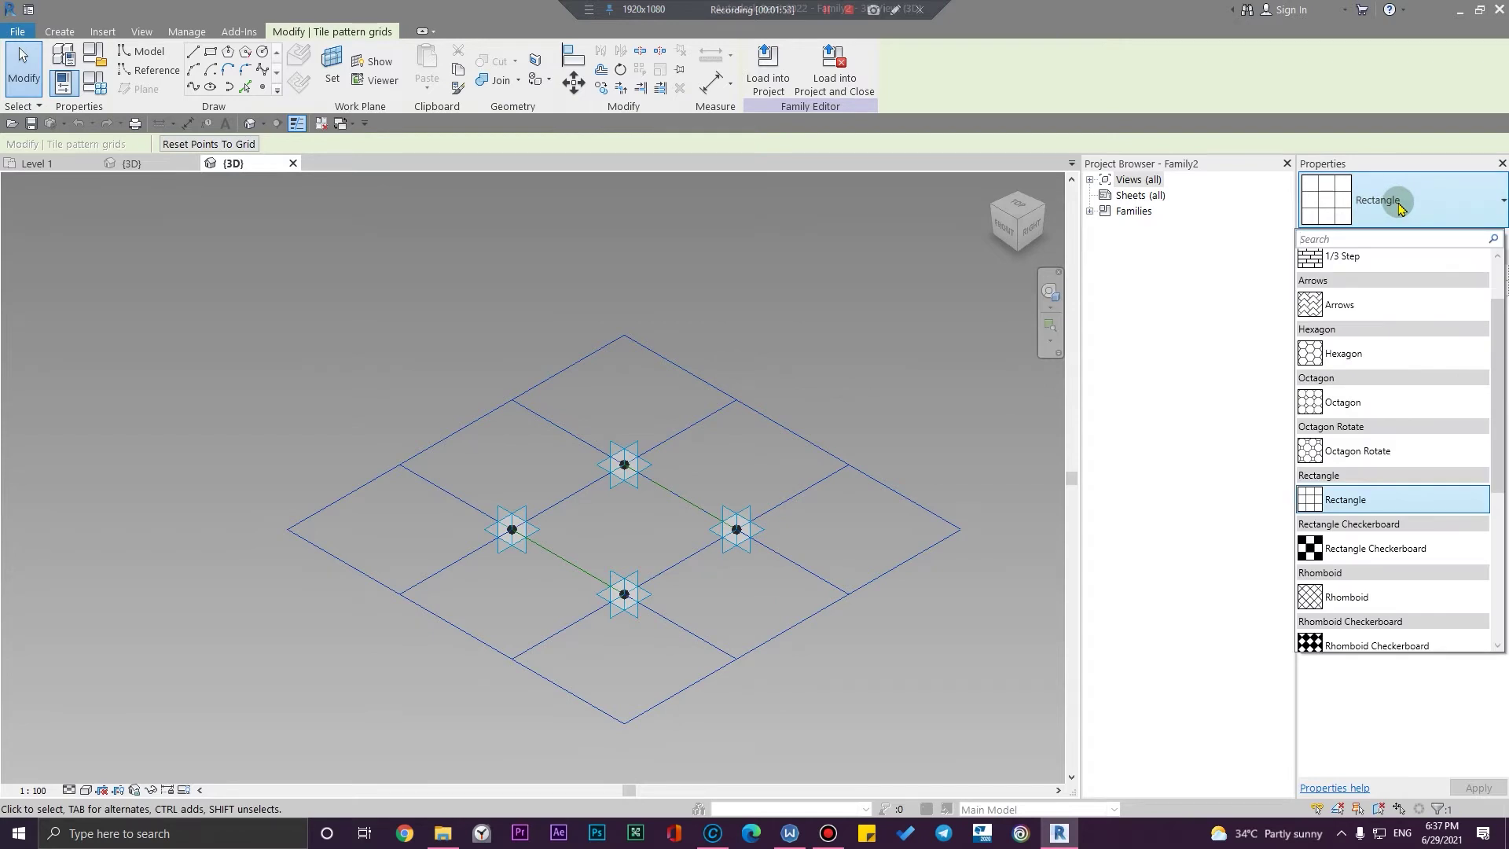
click(1375, 547)
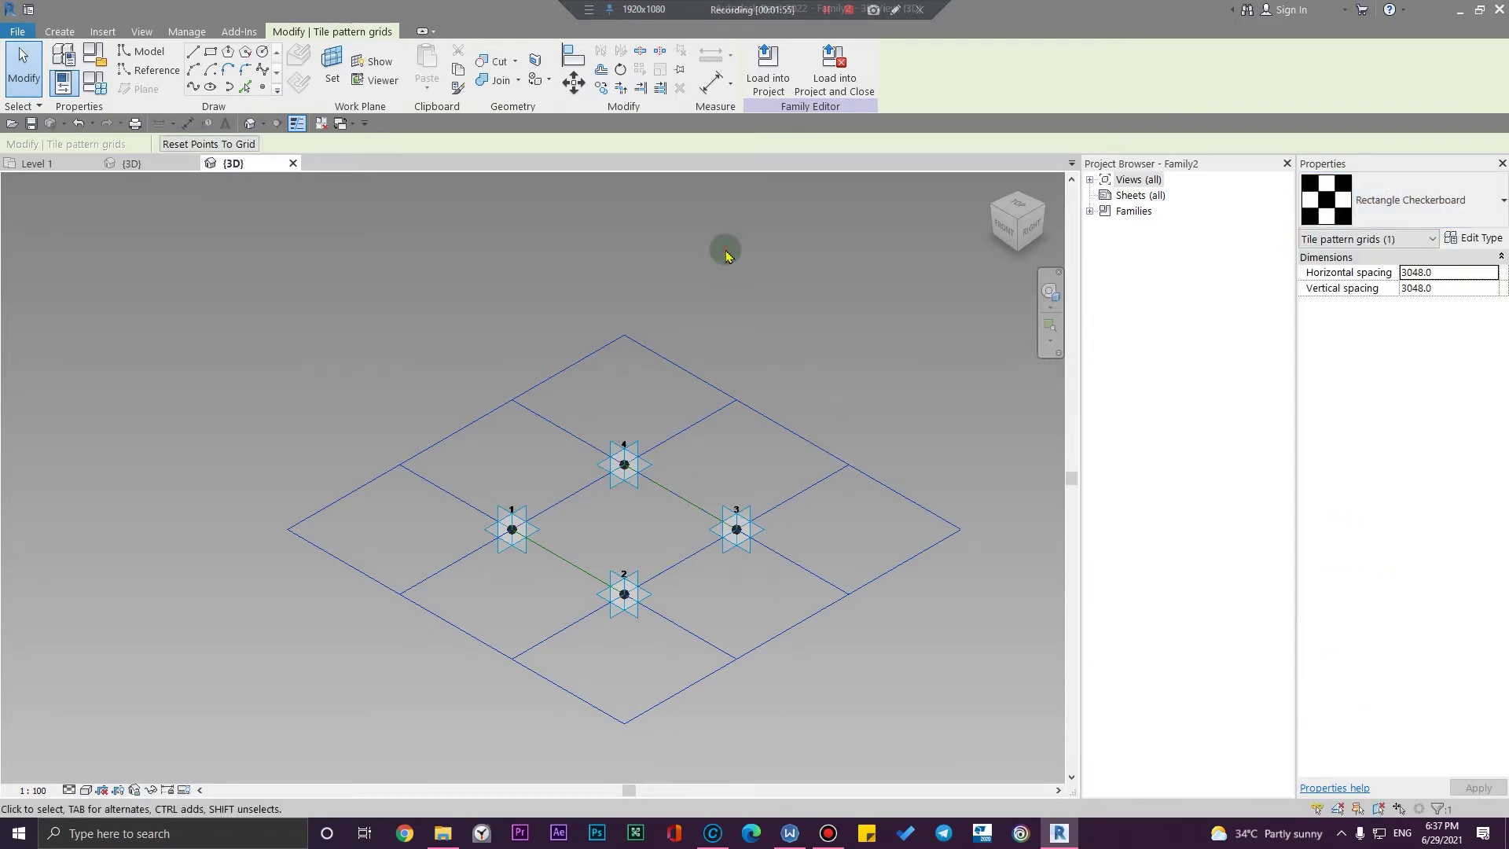
Connect adaptive points 1 and 3 of the panel grid with a diagonal model line
click(646, 542)
scroll(646, 542, up, 2)
shift+middle_drag(541, 513, 564, 578)
click(496, 519)
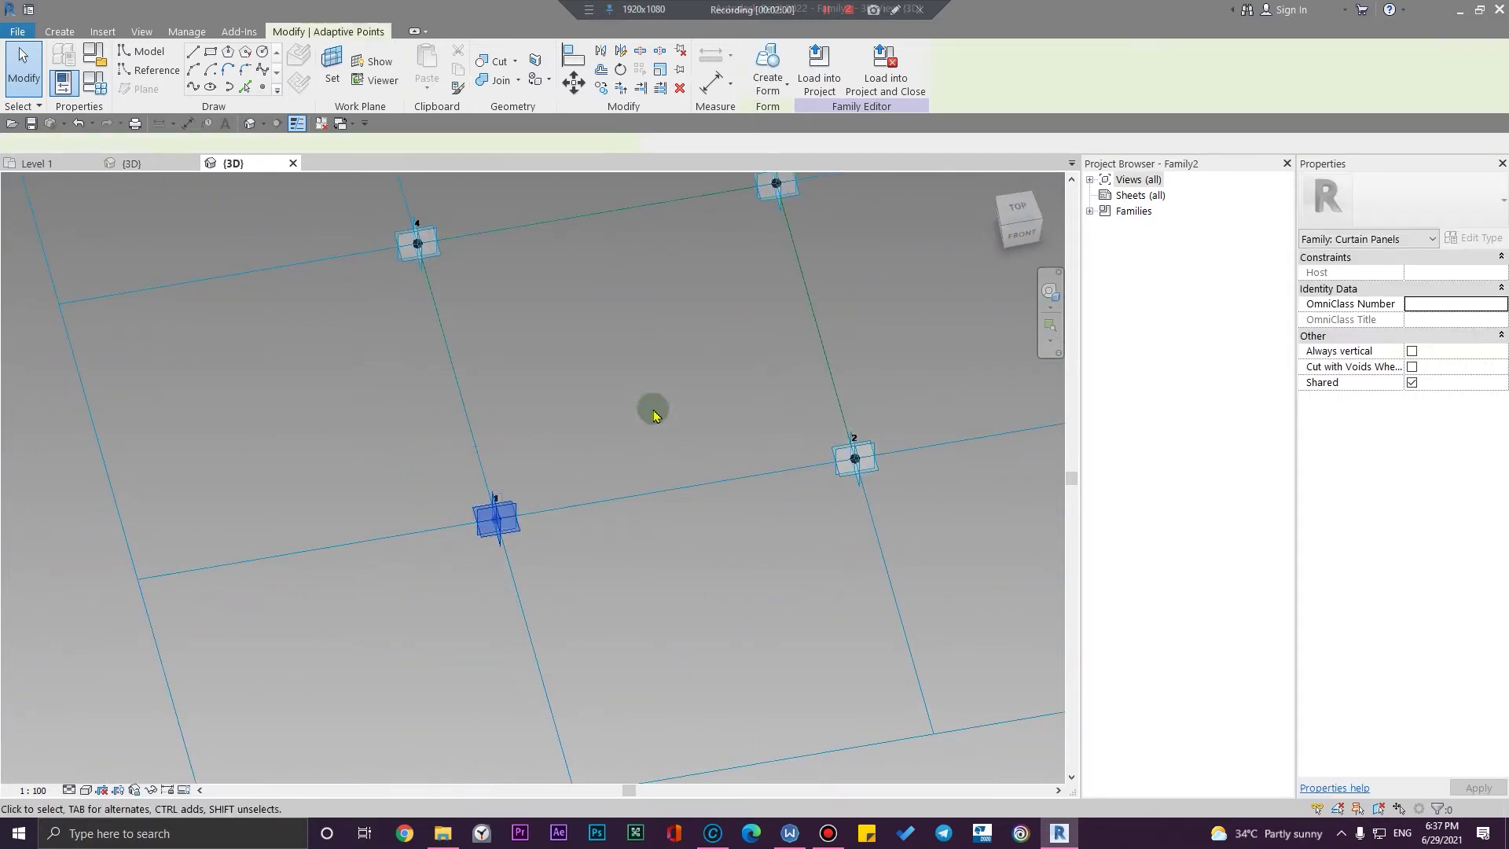
middle_drag(651, 408, 555, 618)
drag(628, 467, 784, 332)
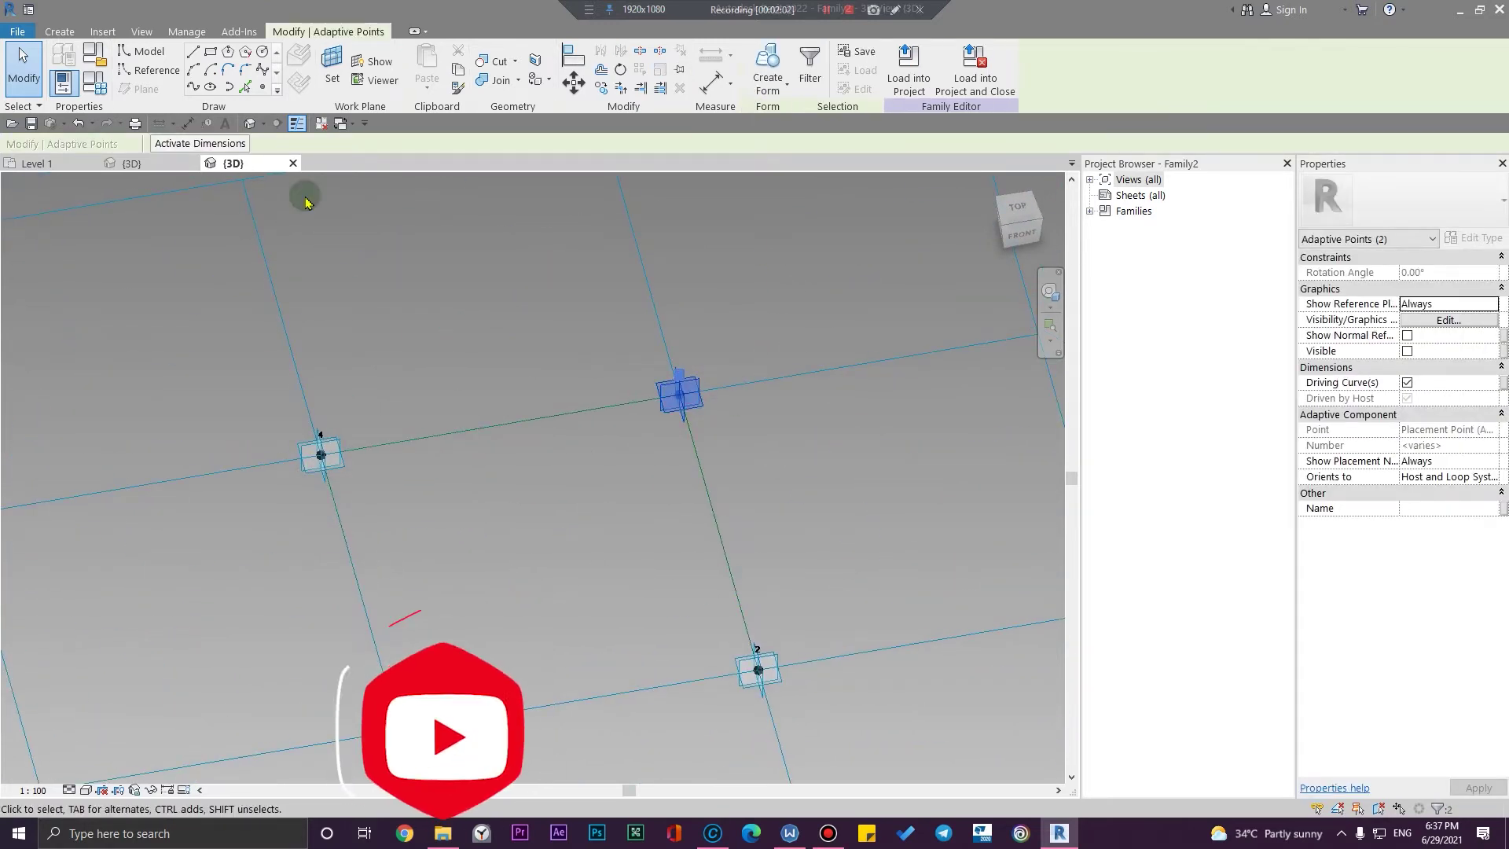
click(195, 89)
Connect adaptive points 2 and 4 with a second diagonal model line crossing the first
click(615, 596)
scroll(205, 522, up, 2)
drag(292, 539, 502, 305)
middle_drag(975, 692, 488, 441)
ctrl+drag(576, 631, 756, 445)
middle_drag(520, 422, 683, 616)
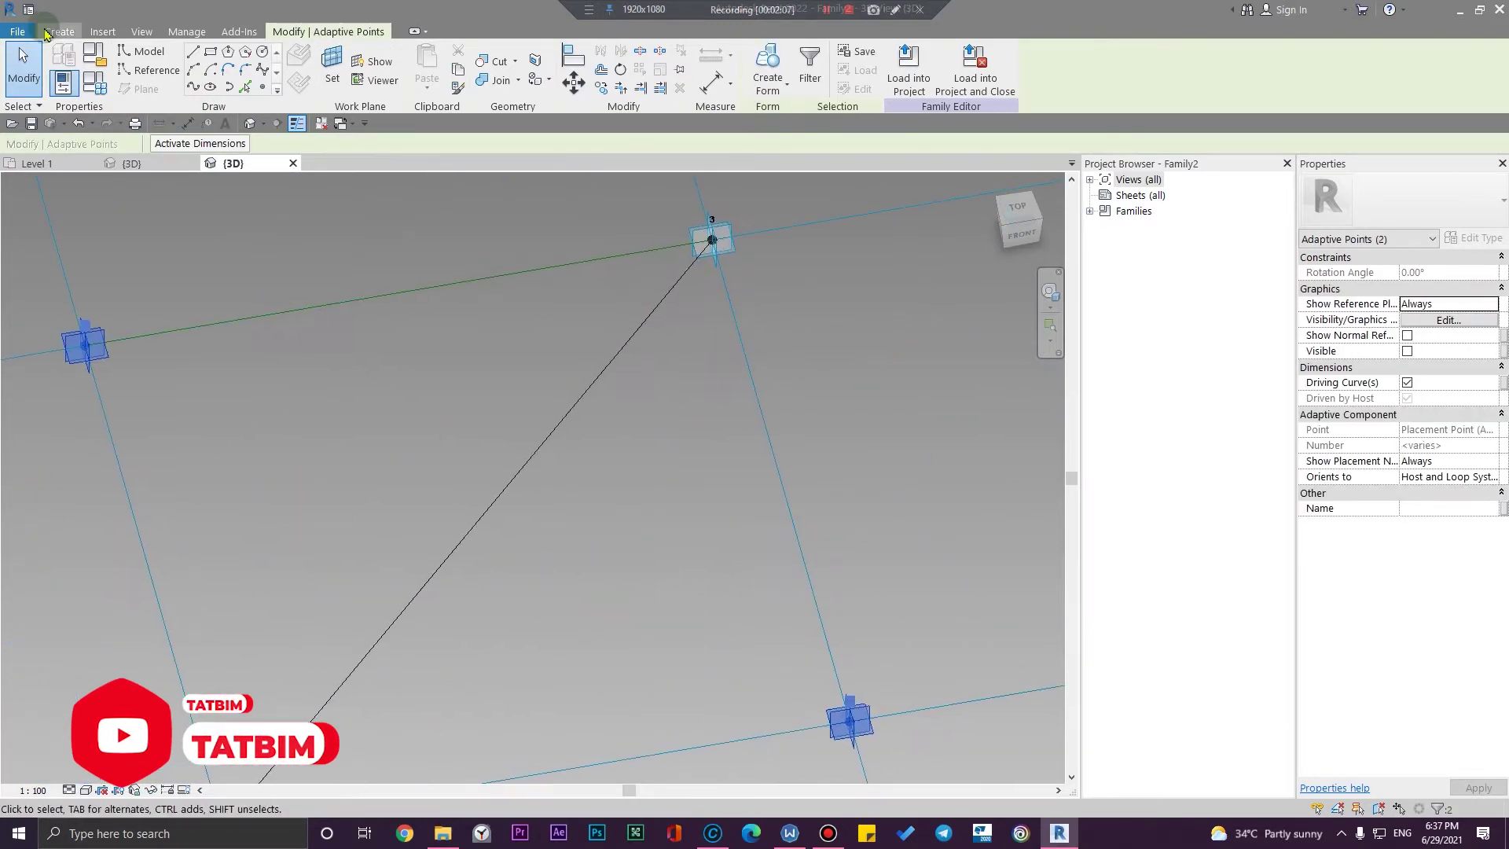
click(186, 91)
Convert both diagonal lines into reference lines
ctrl+drag(616, 449, 408, 566)
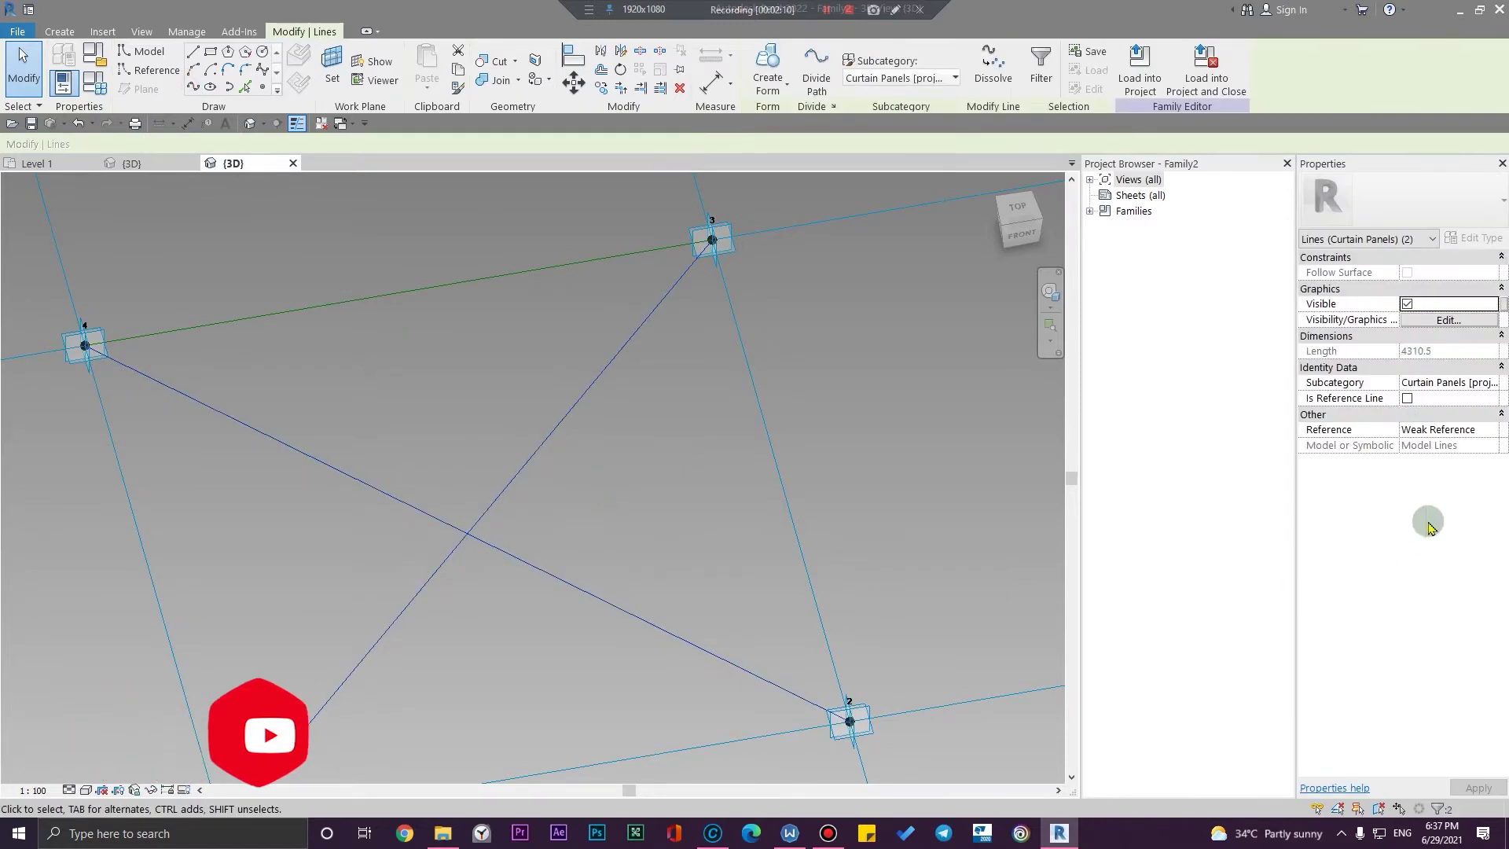
click(1407, 398)
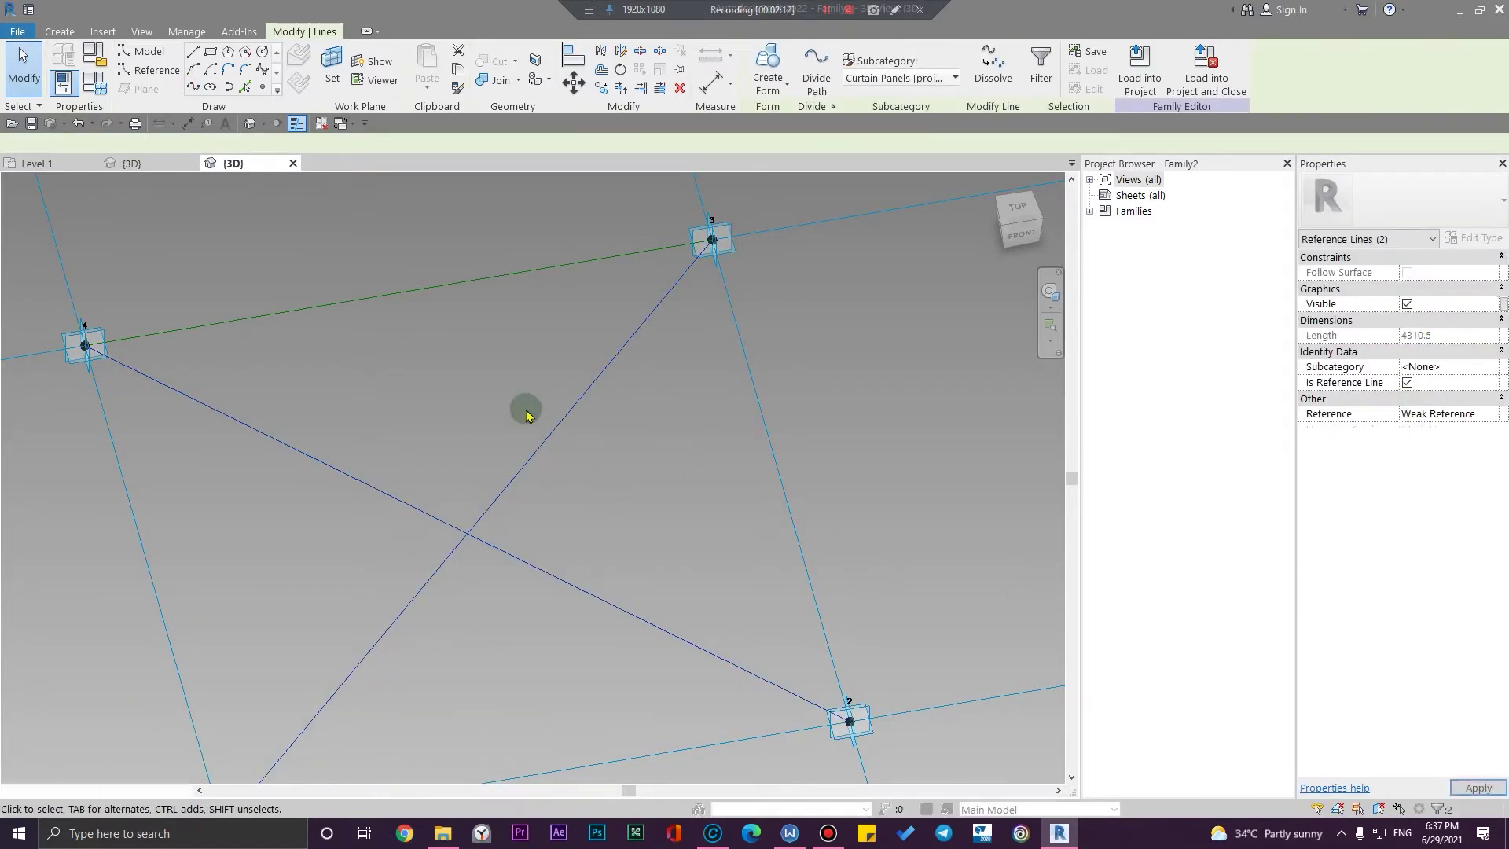
click(377, 377)
shift+middle_drag(377, 377, 547, 564)
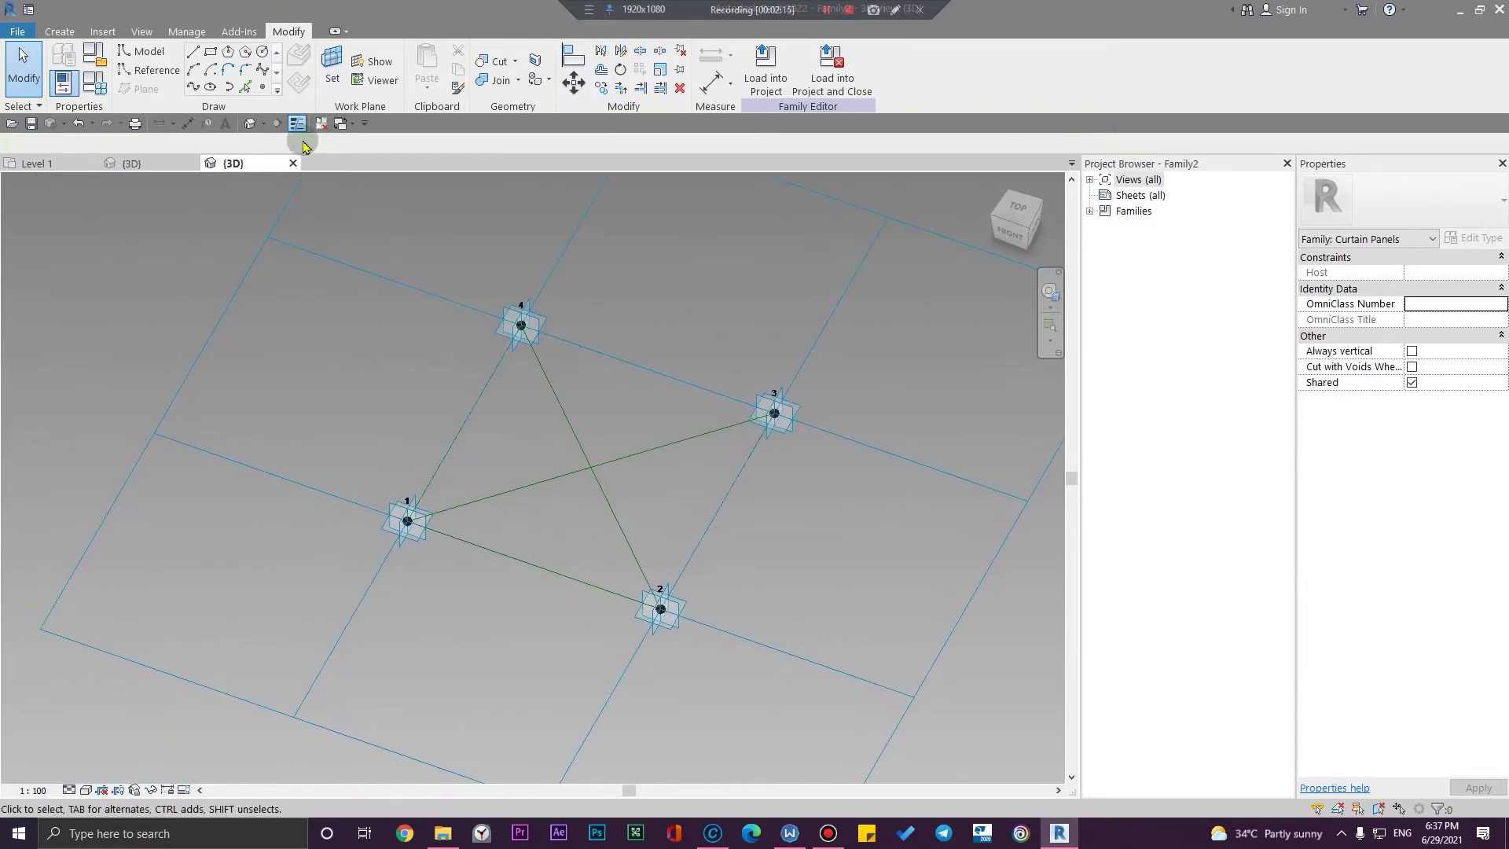
Place four reference points on the diagonal reference lines, one near each adaptive point
click(264, 88)
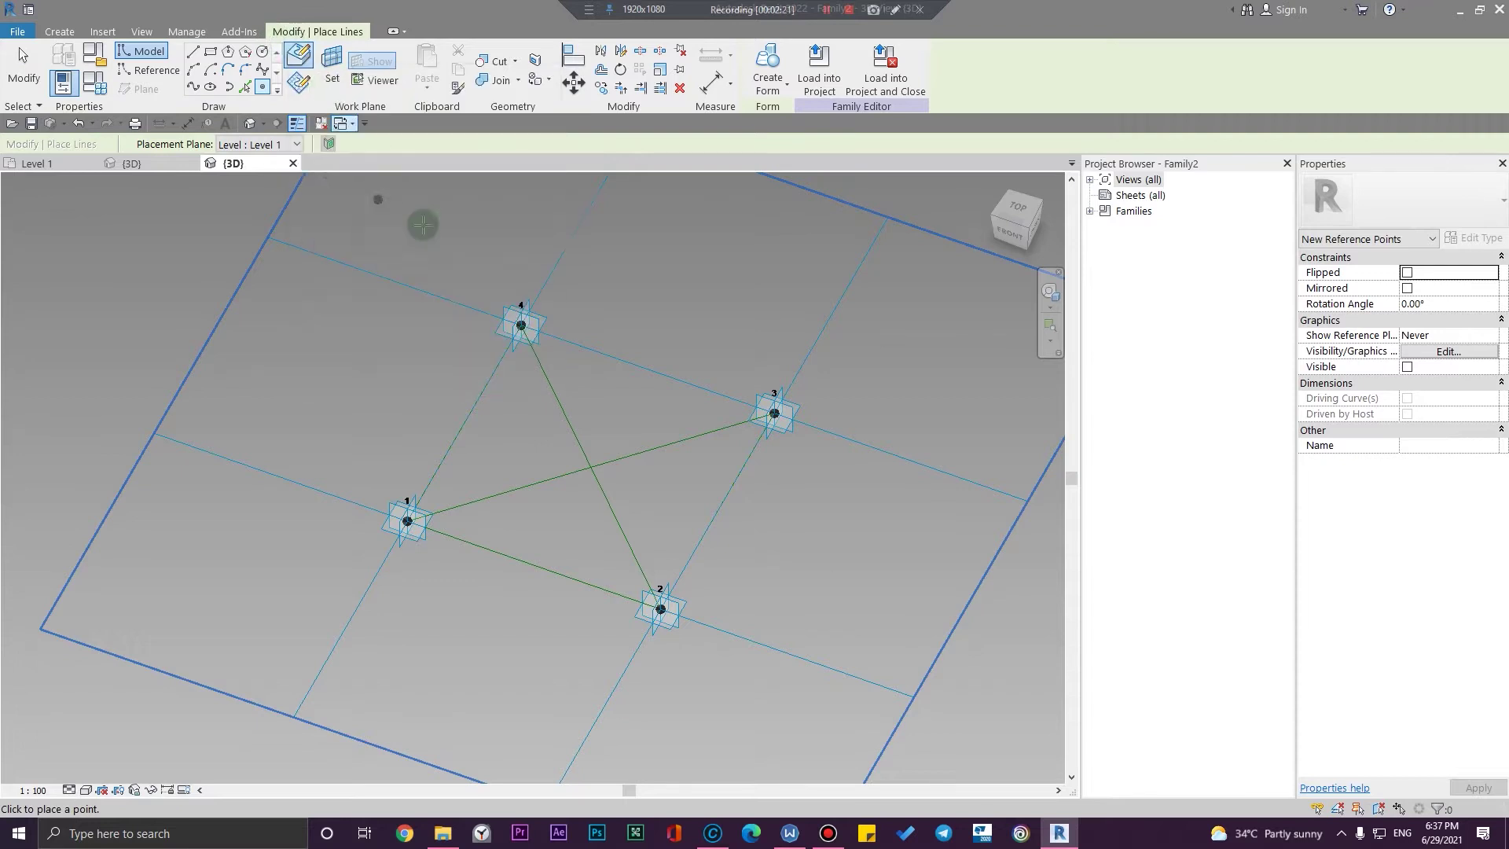
shift+middle_drag(665, 544, 747, 509)
scroll(559, 441, up, 3)
scroll(479, 533, down, 1)
middle_drag(512, 532, 406, 501)
scroll(354, 460, up, 2)
click(290, 265)
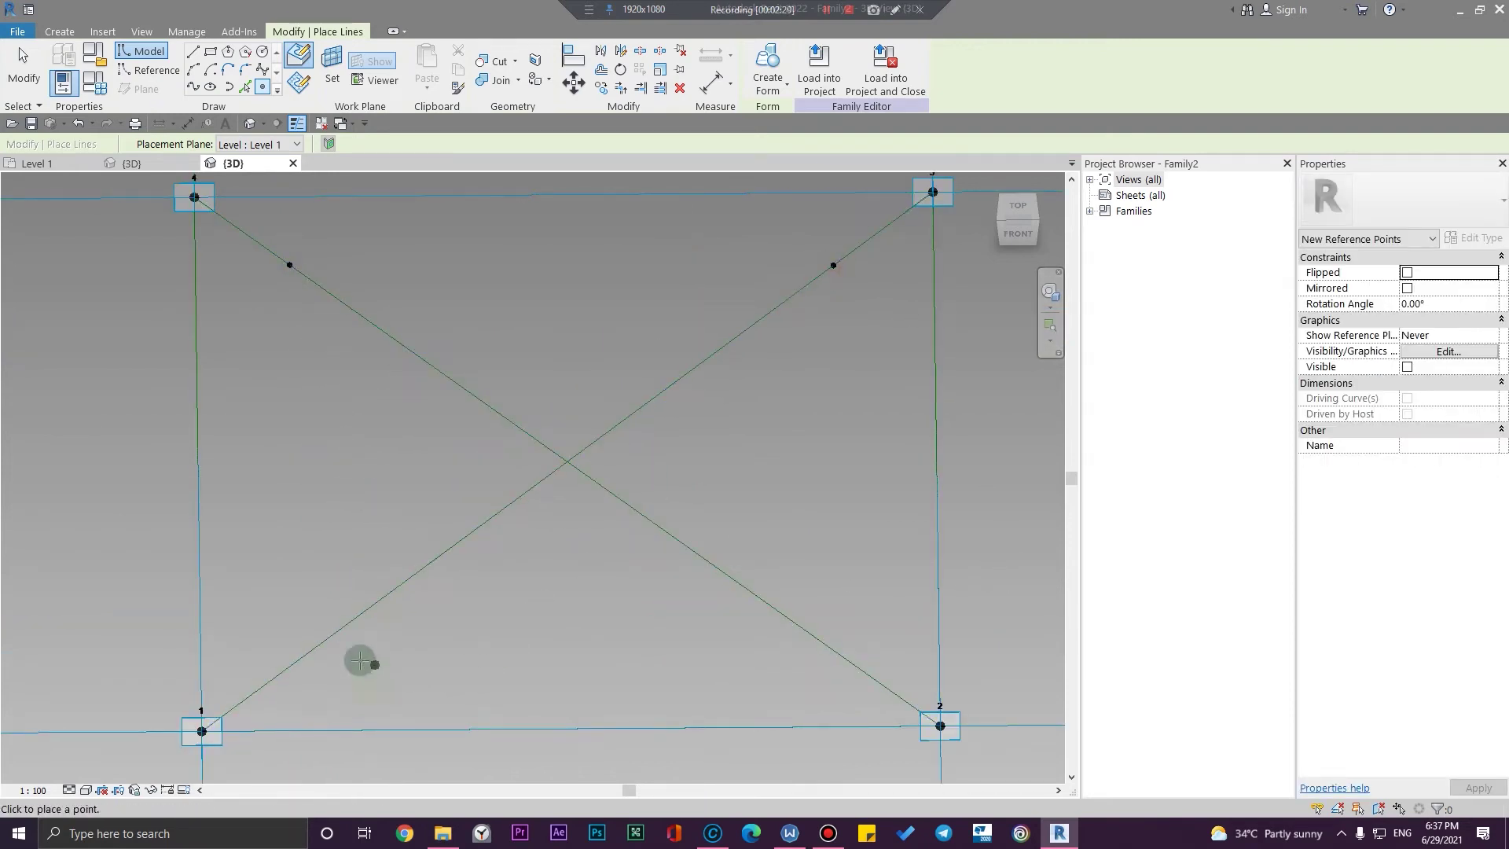
click(300, 658)
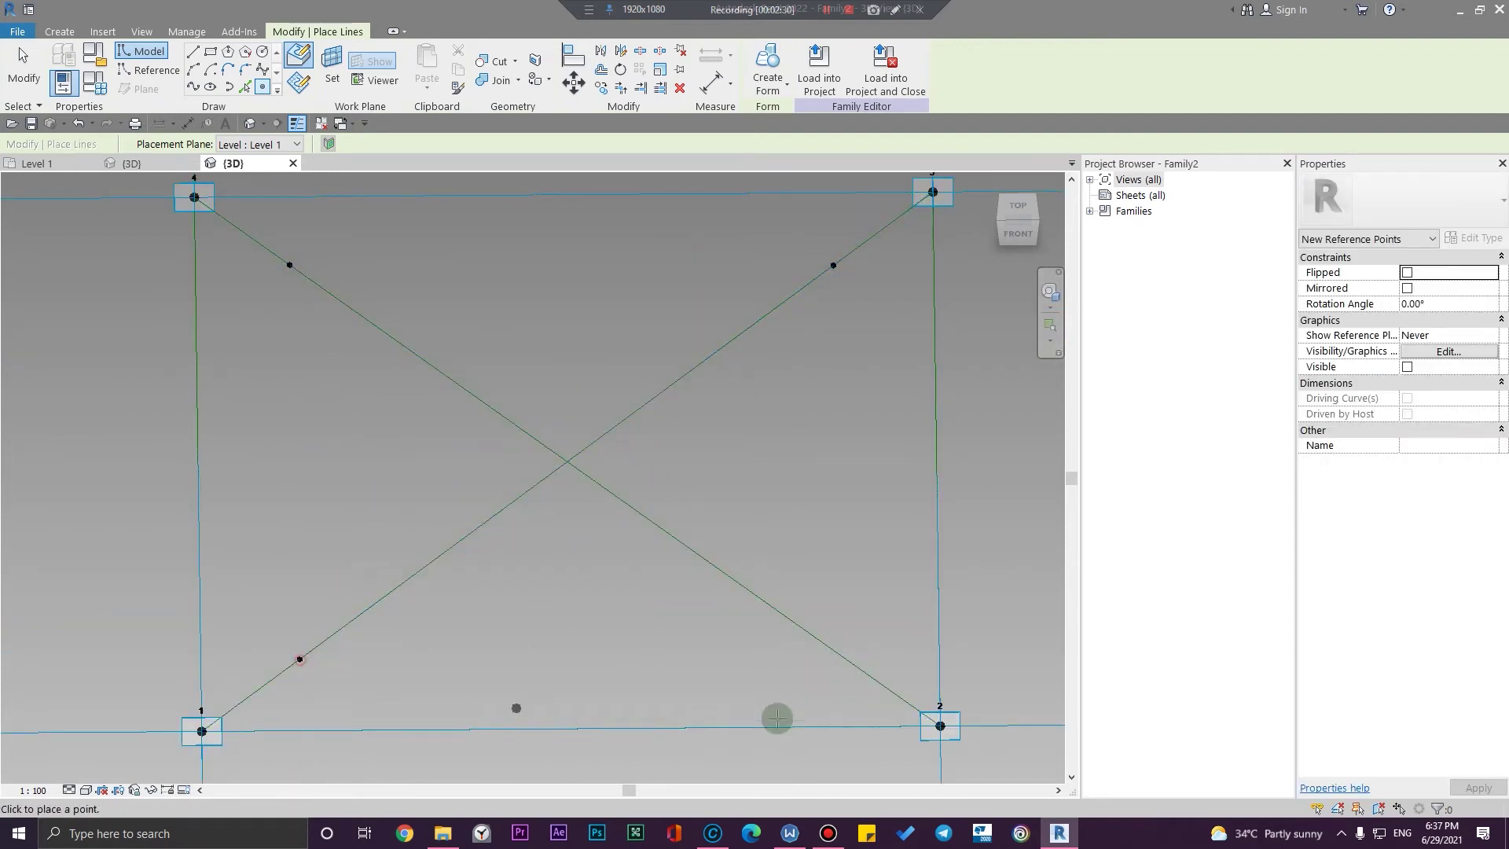
click(844, 661)
key(Escape)
Inspect the Normalized Curve Parameter and Measure From properties of the reference point near adaptive point 4, relative to both ends of its diagonal
scroll(744, 699, down, 2)
middle_drag(620, 553, 573, 579)
scroll(403, 420, up, 3)
drag(361, 481, 448, 413)
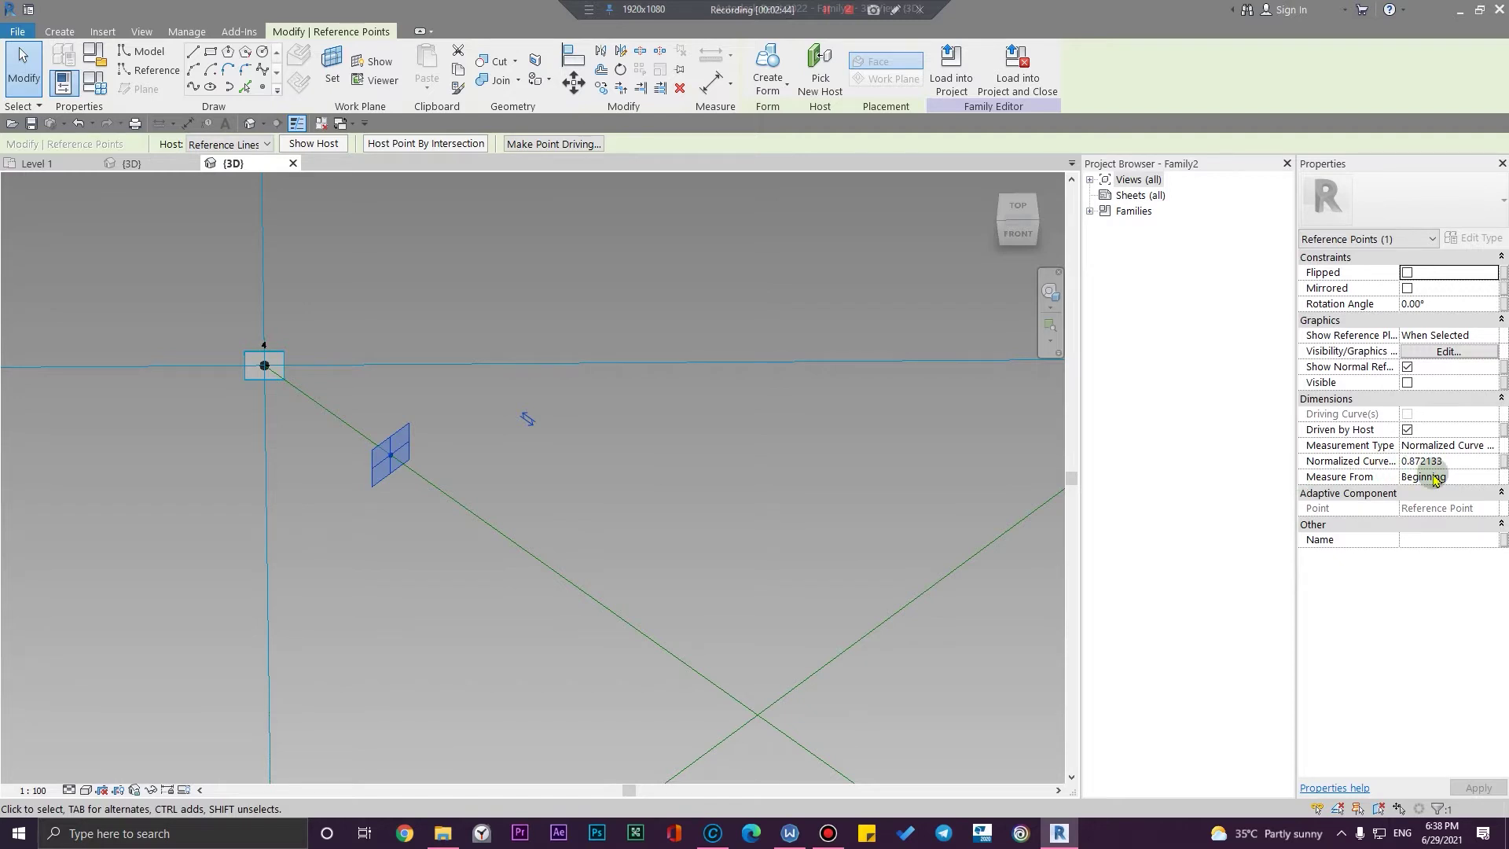
scroll(597, 466, down, 3)
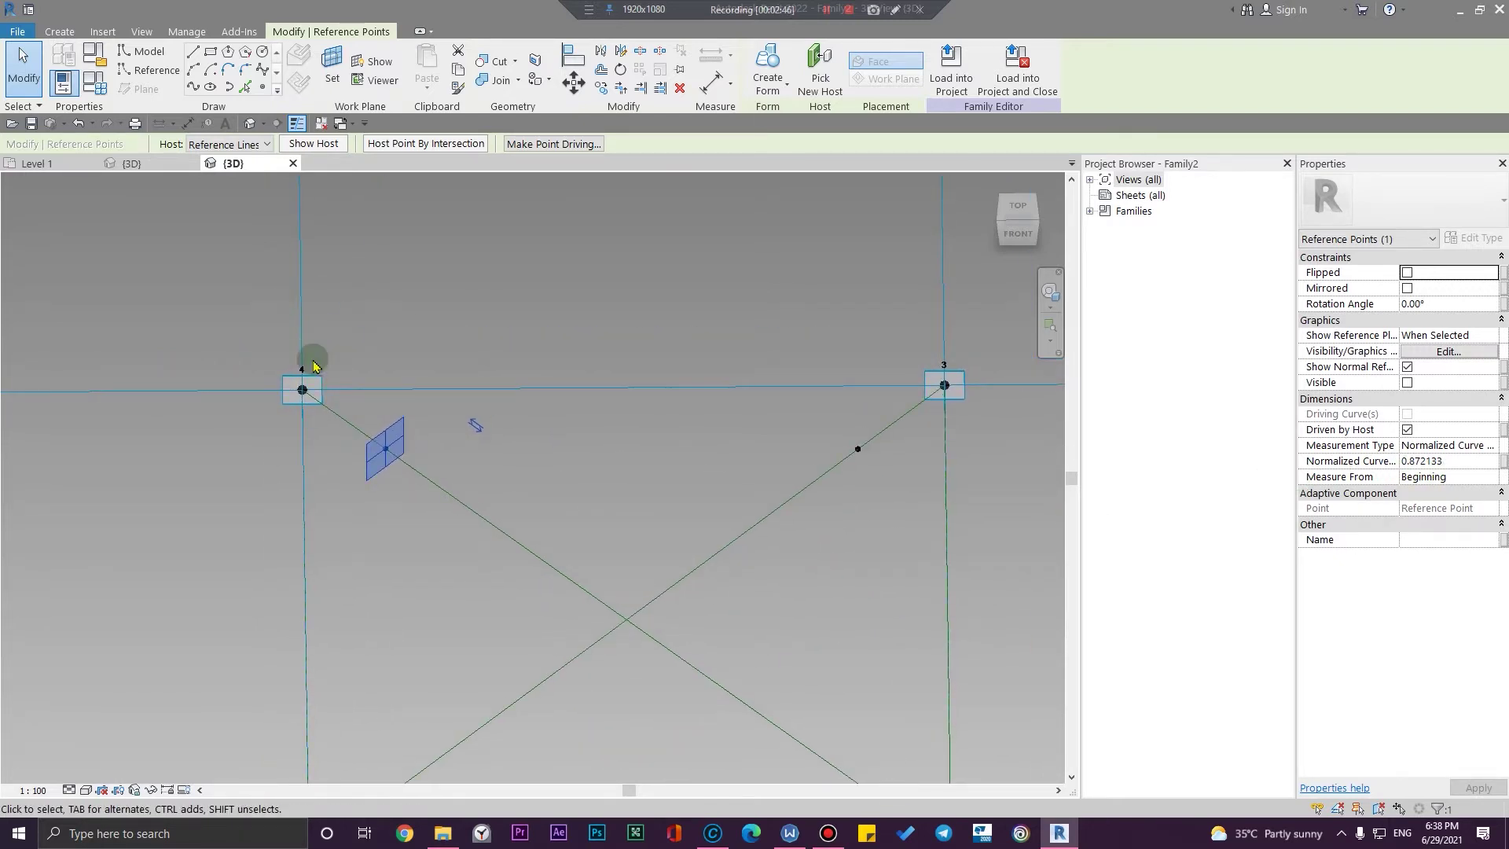
middle_drag(591, 658, 174, 431)
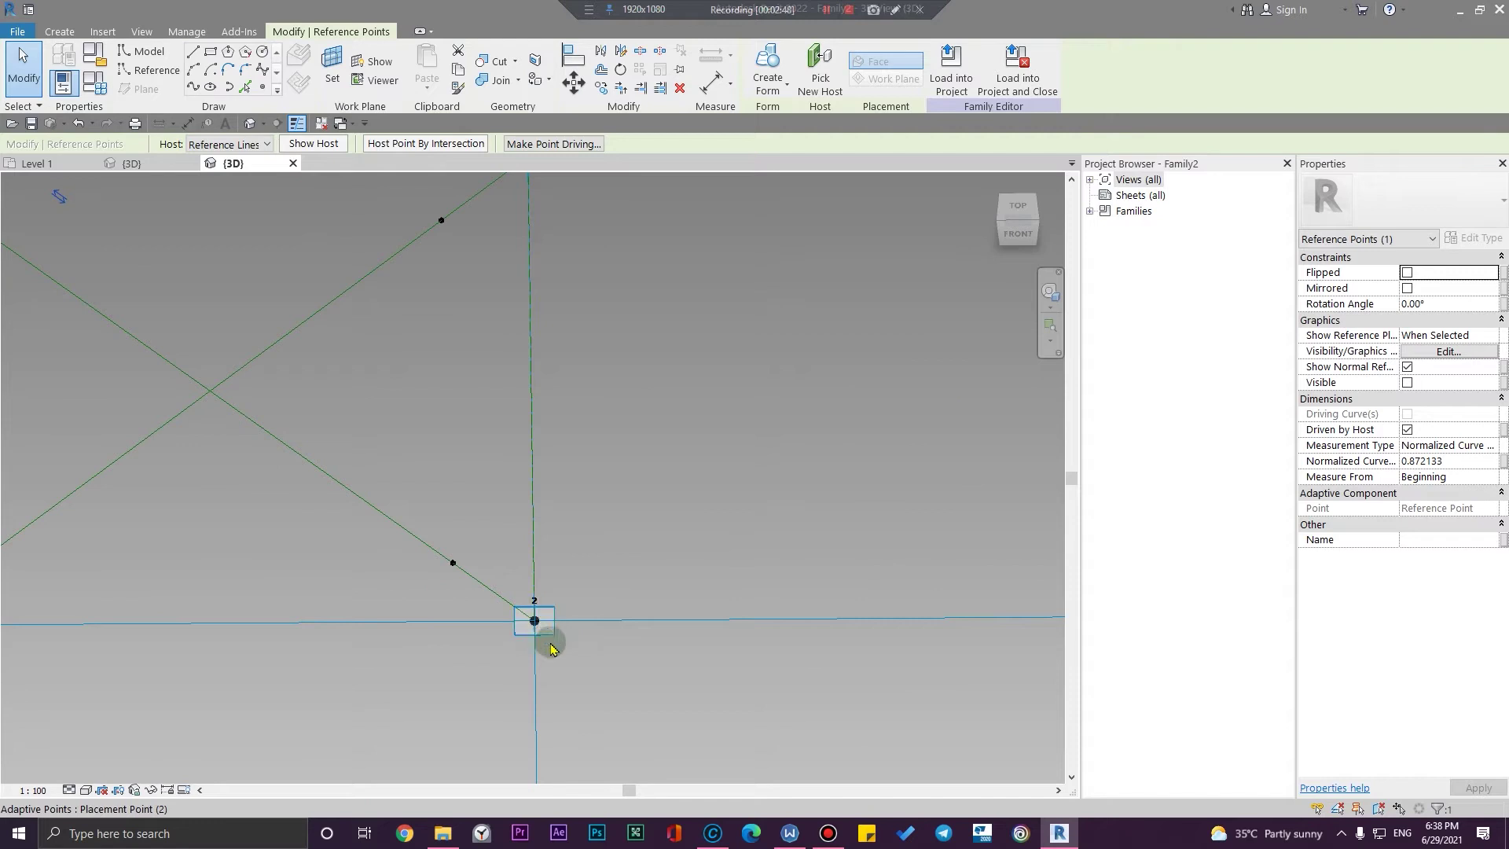
scroll(533, 644, down, 2)
scroll(522, 663, down, 1)
middle_drag(178, 498, 308, 555)
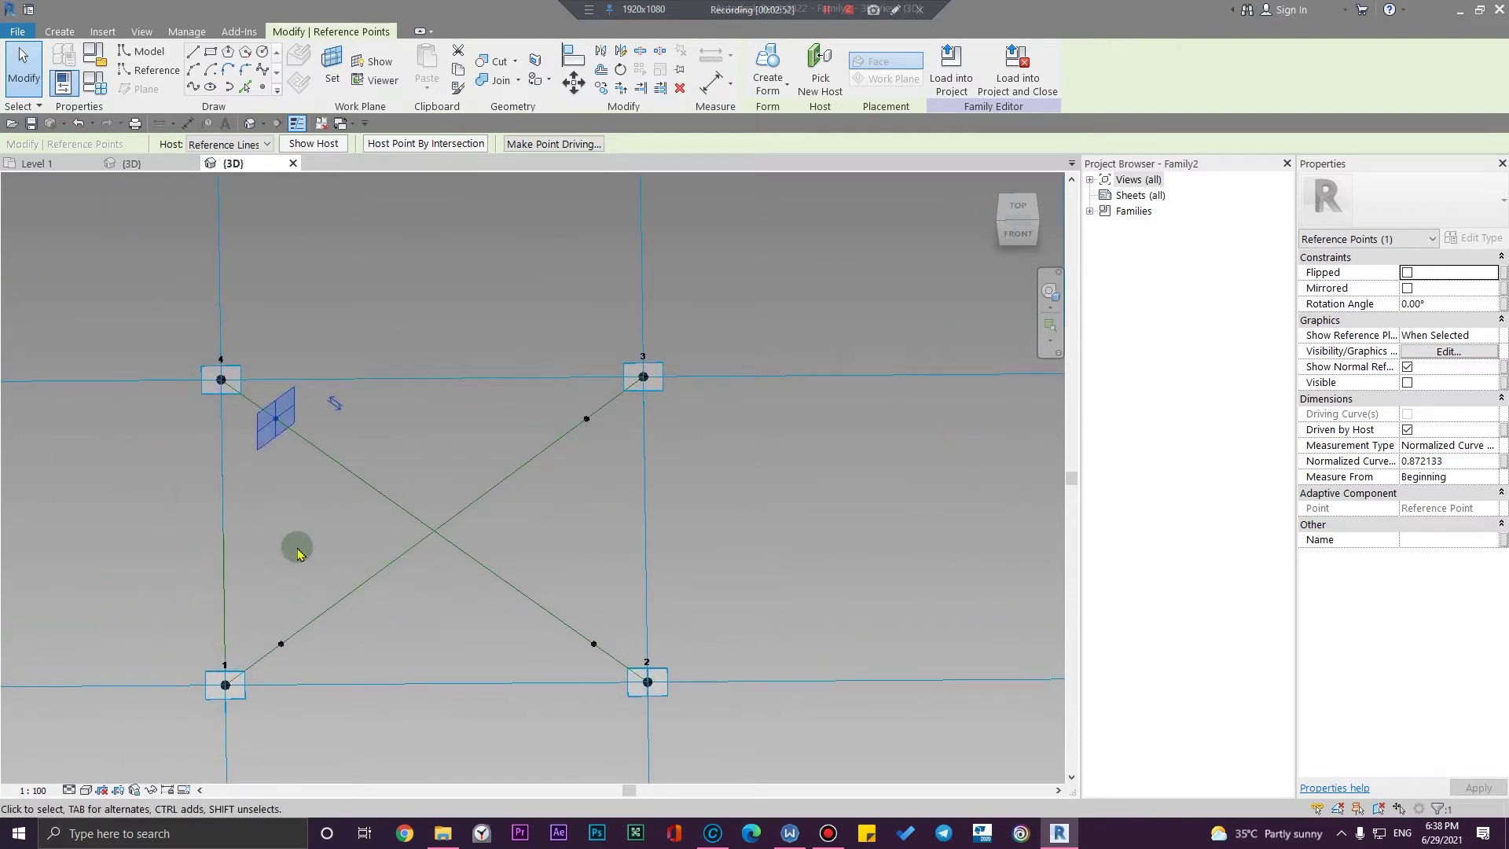
scroll(303, 407, up, 2)
scroll(305, 410, down, 1)
middle_drag(371, 489, 317, 469)
middle_drag(432, 515, 462, 556)
middle_drag(194, 485, 236, 416)
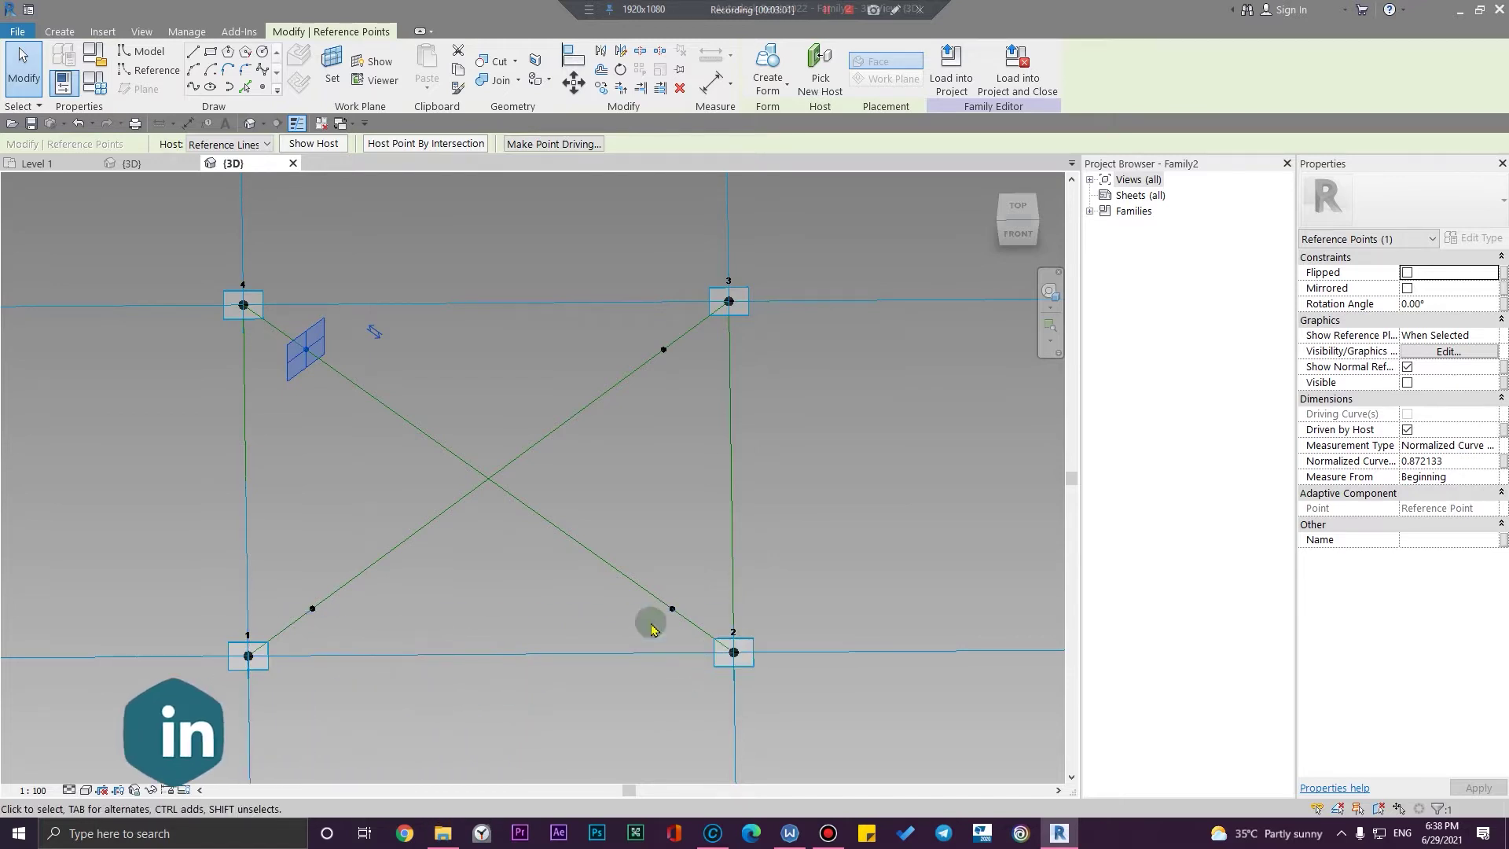
Compare the Normalized Curve Parameter values of the reference points near adaptive points 4, 2 and 3
click(306, 368)
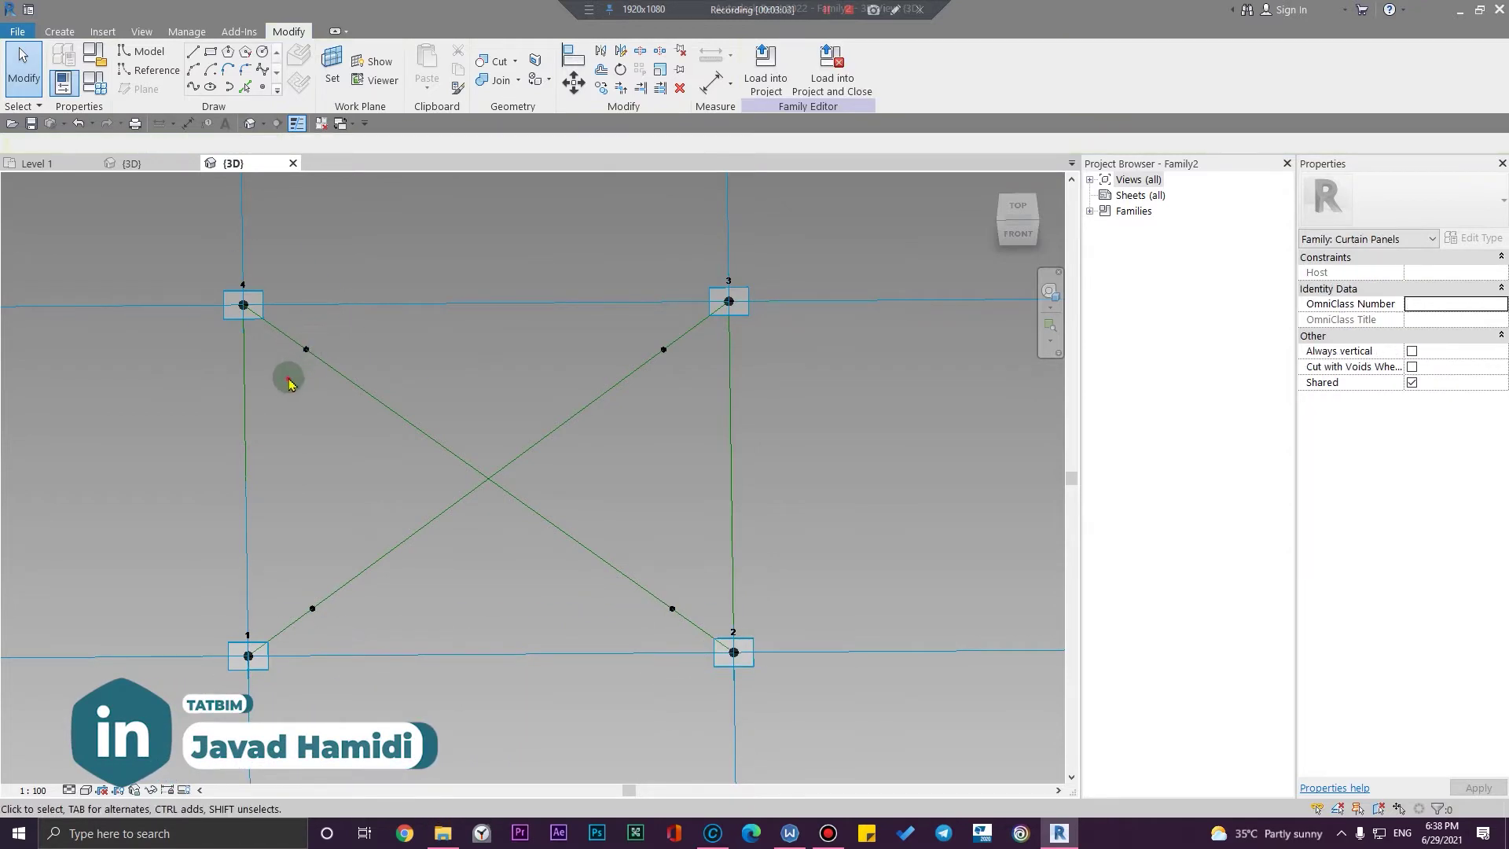
click(340, 338)
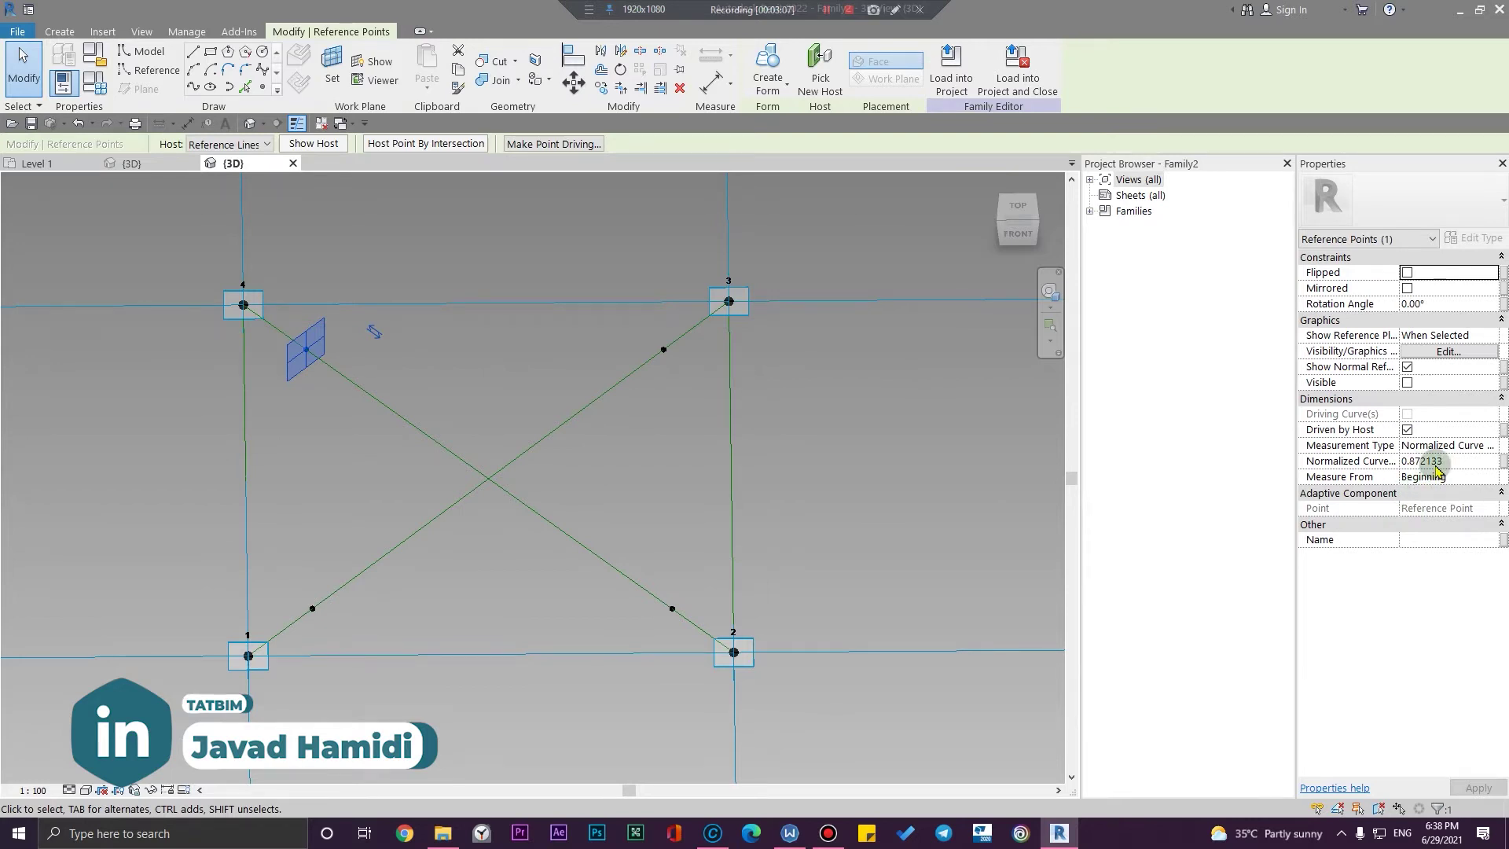
click(320, 359)
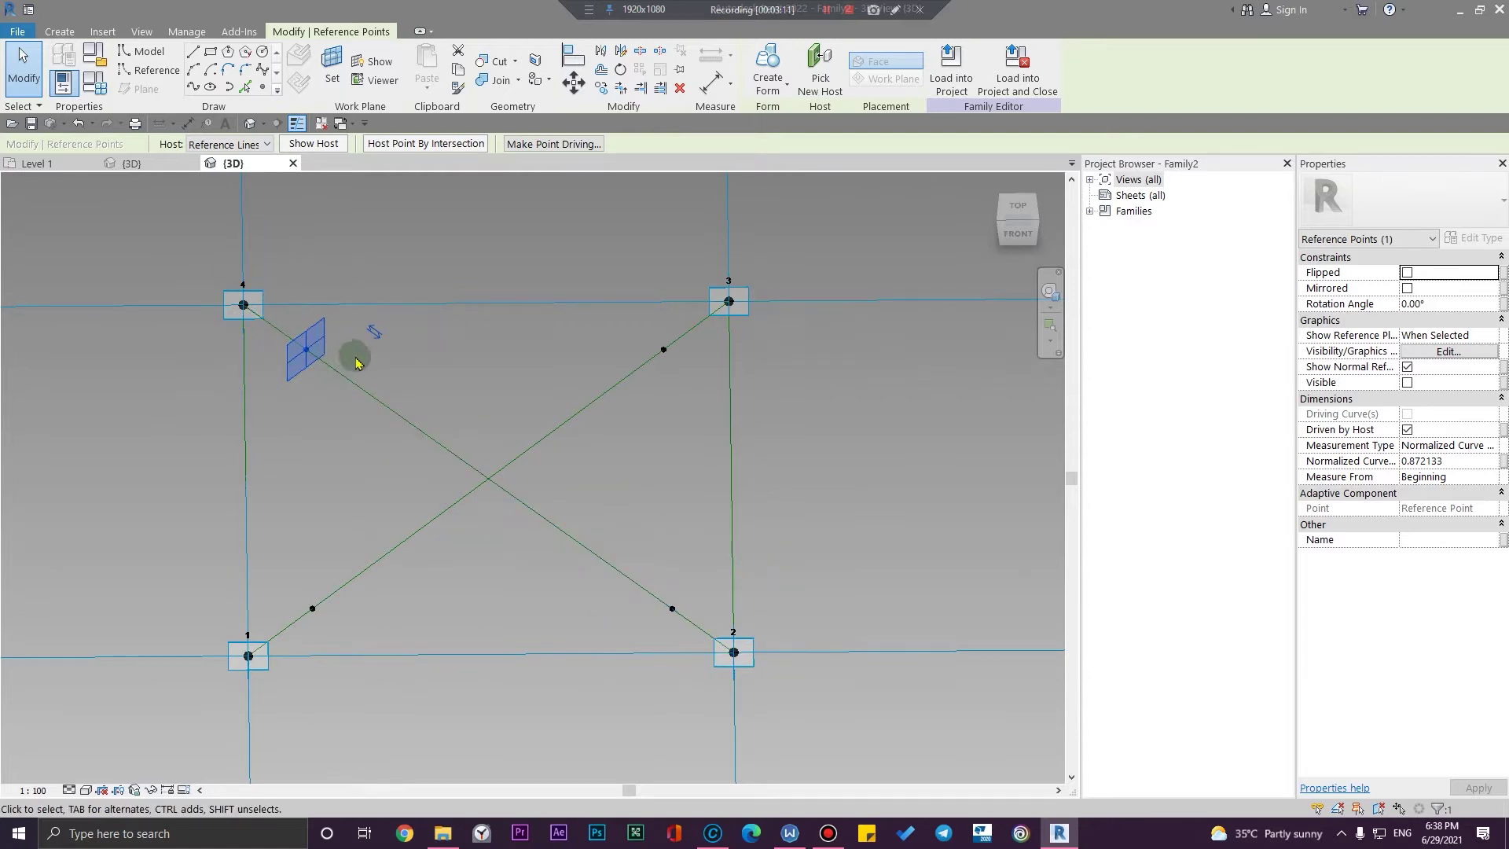
drag(639, 623, 700, 577)
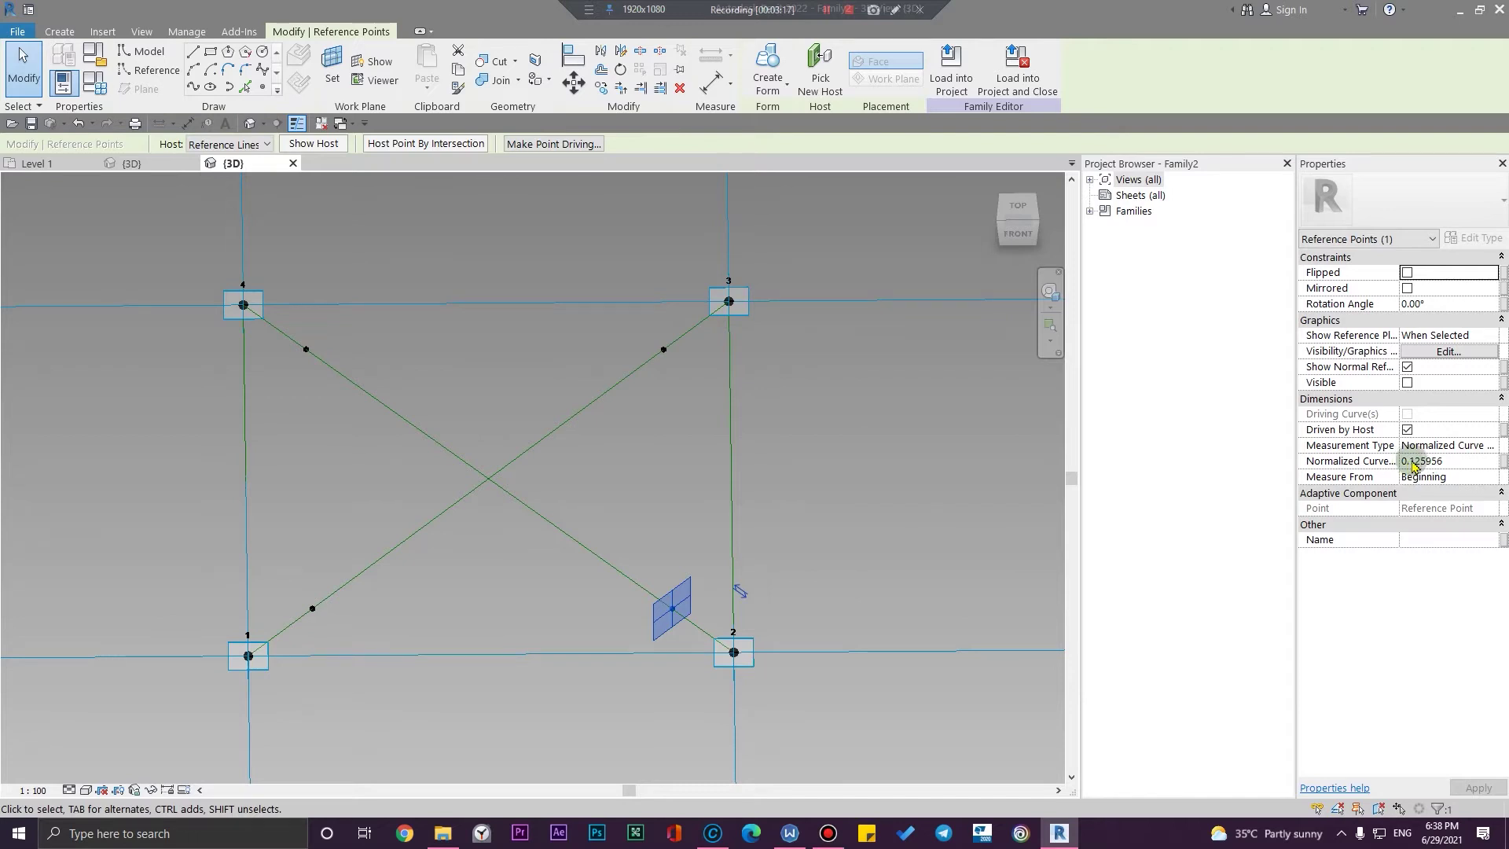
click(898, 684)
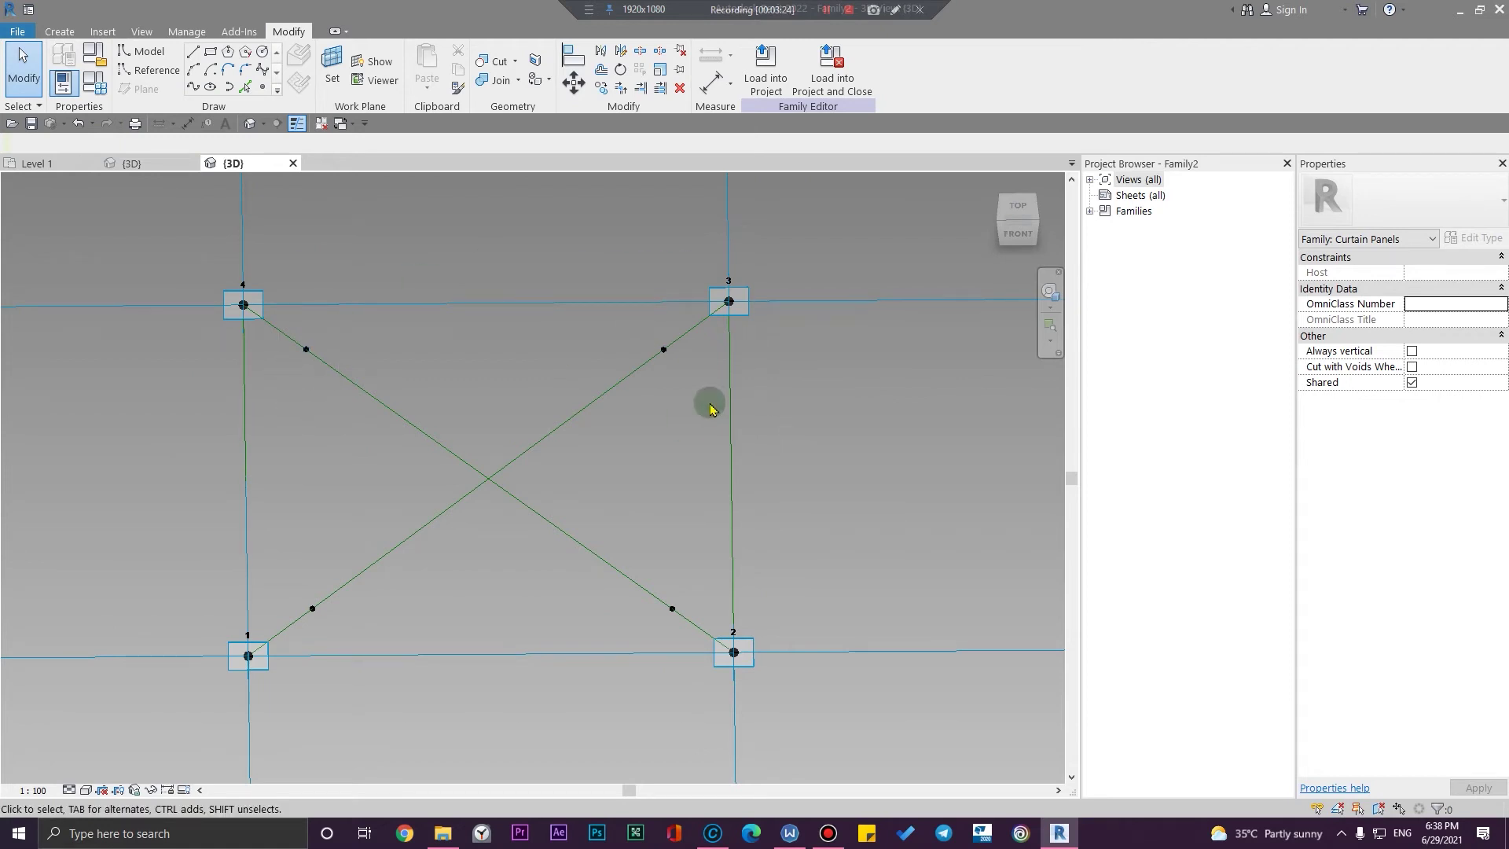
drag(630, 421, 712, 338)
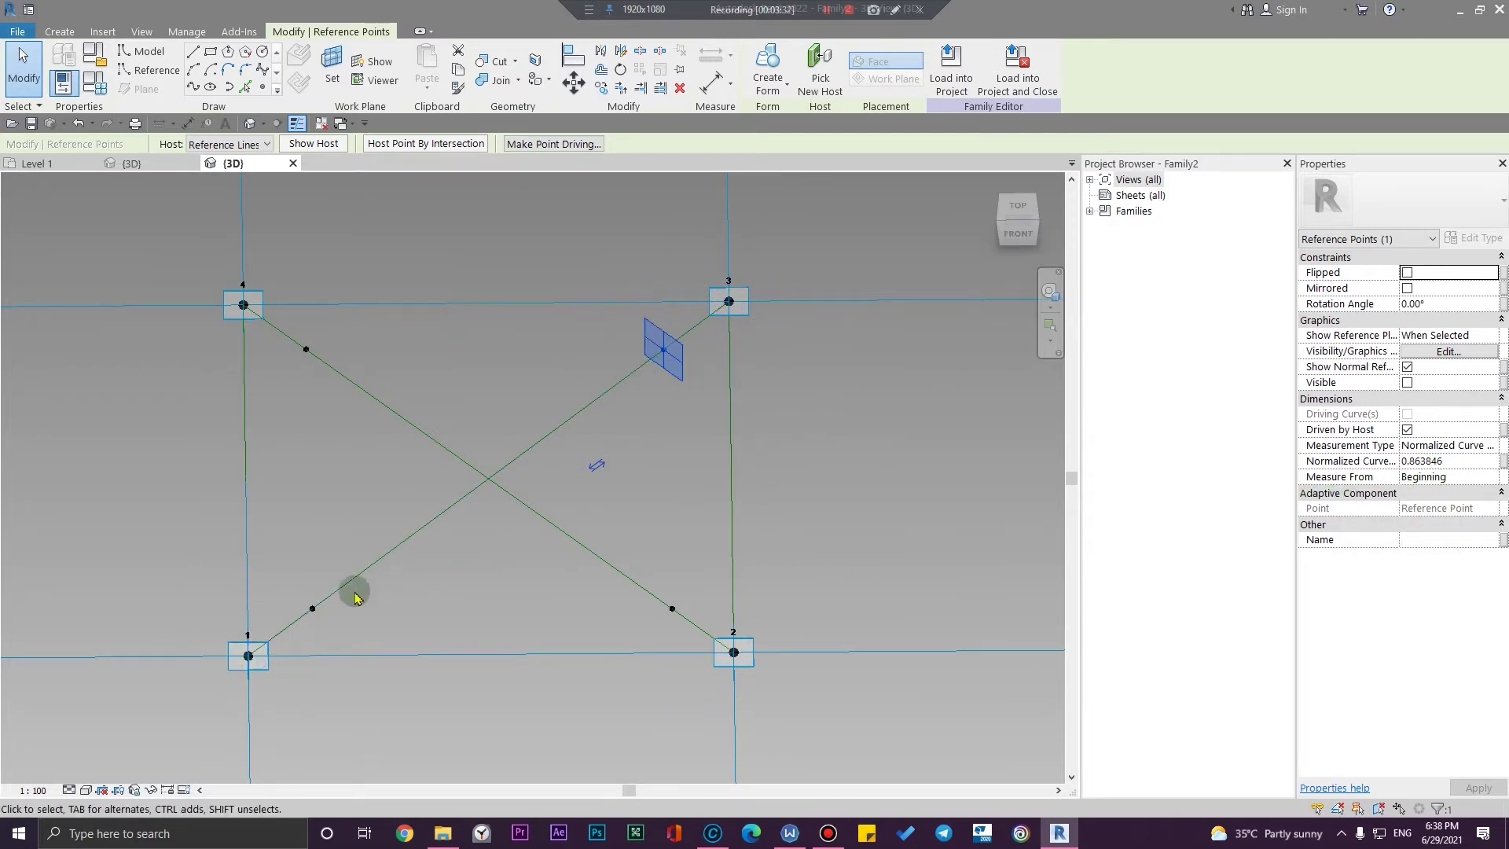
scroll(329, 609, down, 2)
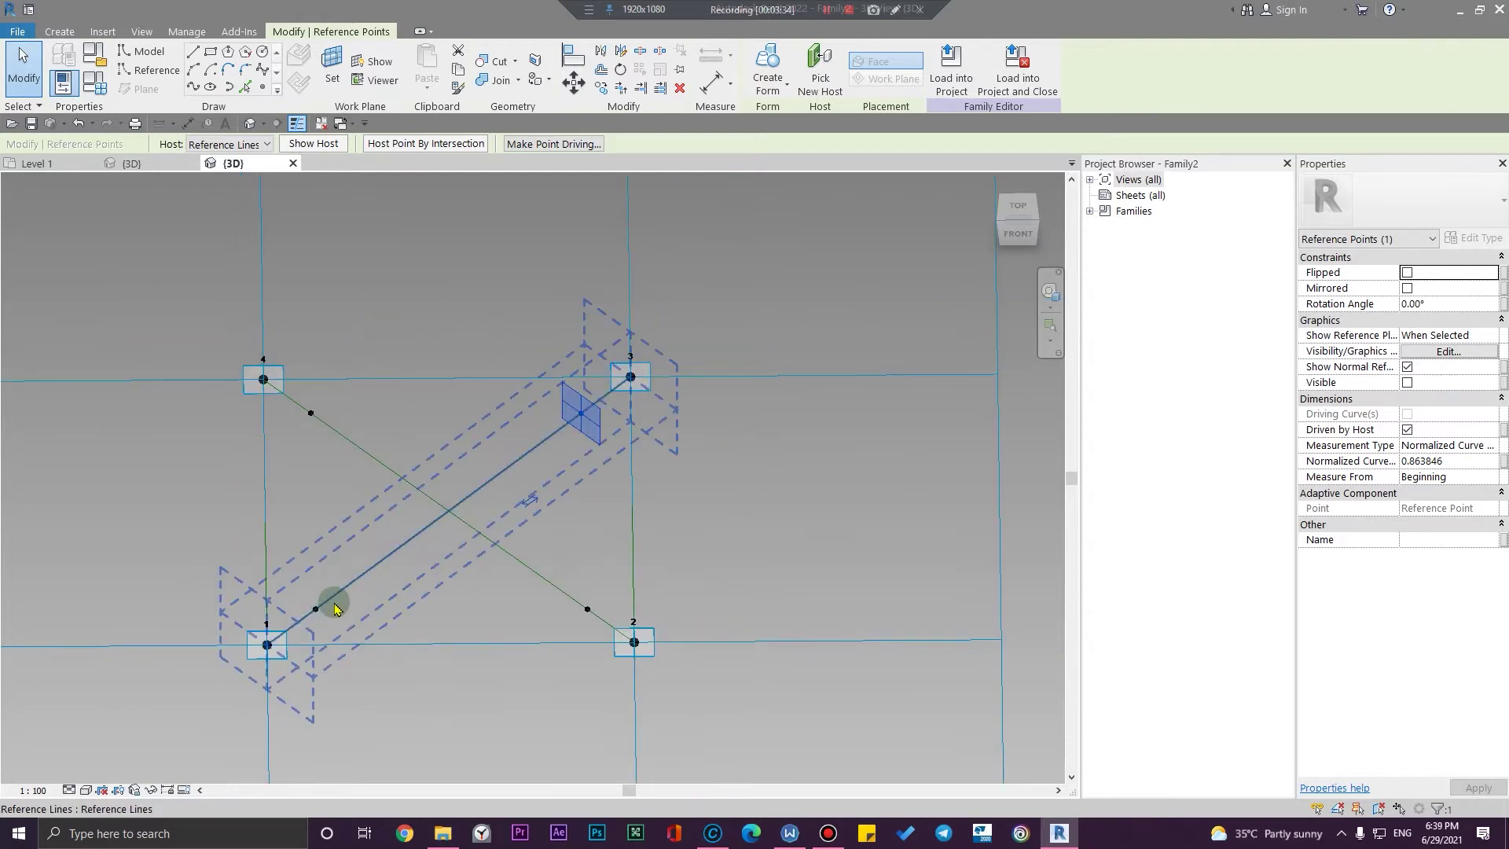
click(311, 501)
middle_drag(333, 512, 534, 699)
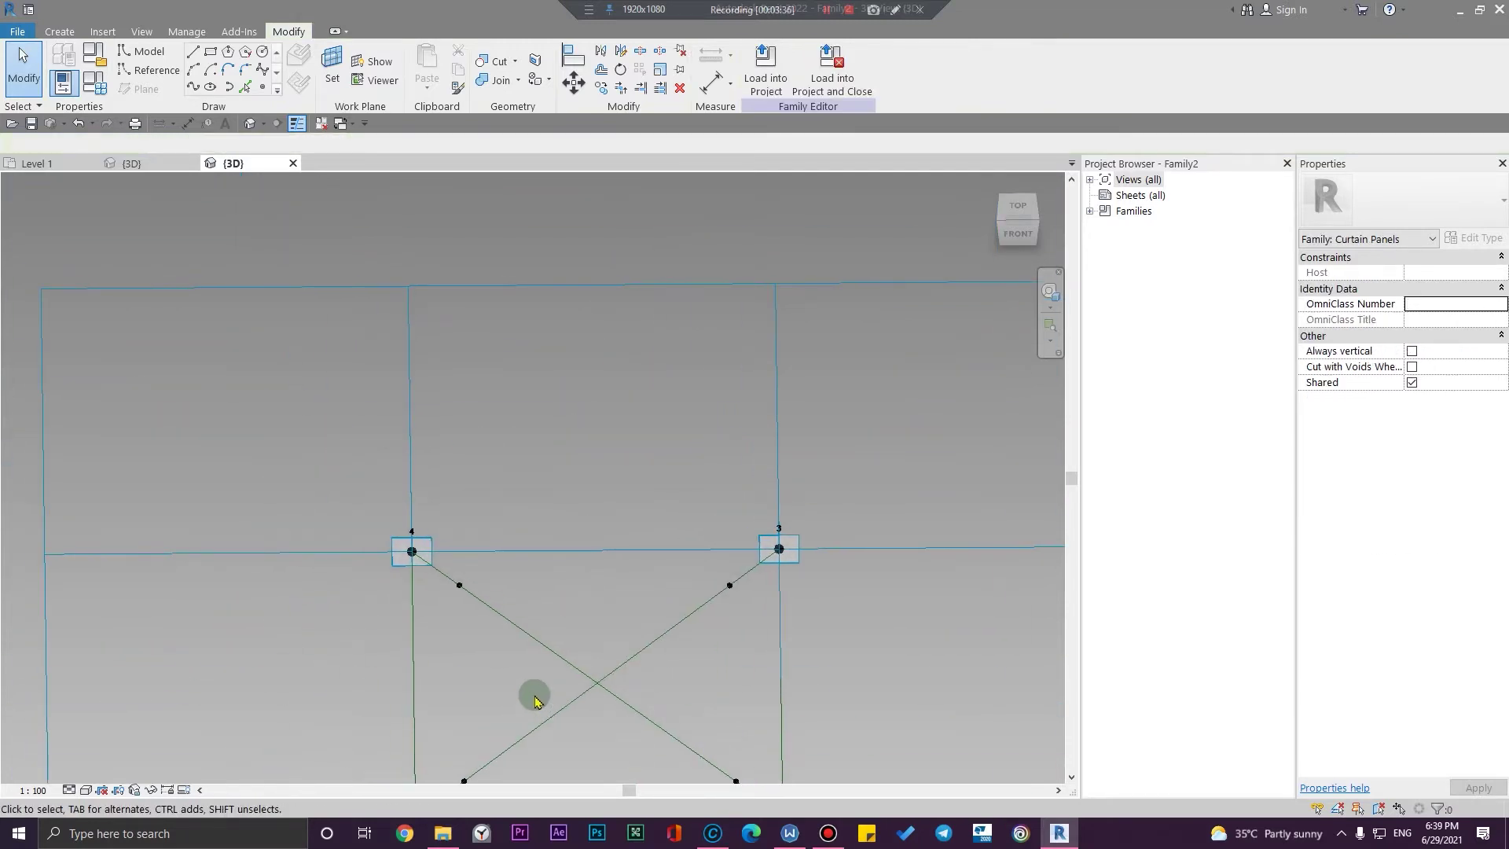
middle_drag(458, 668, 403, 492)
scroll(427, 434, up, 5)
scroll(500, 432, down, 4)
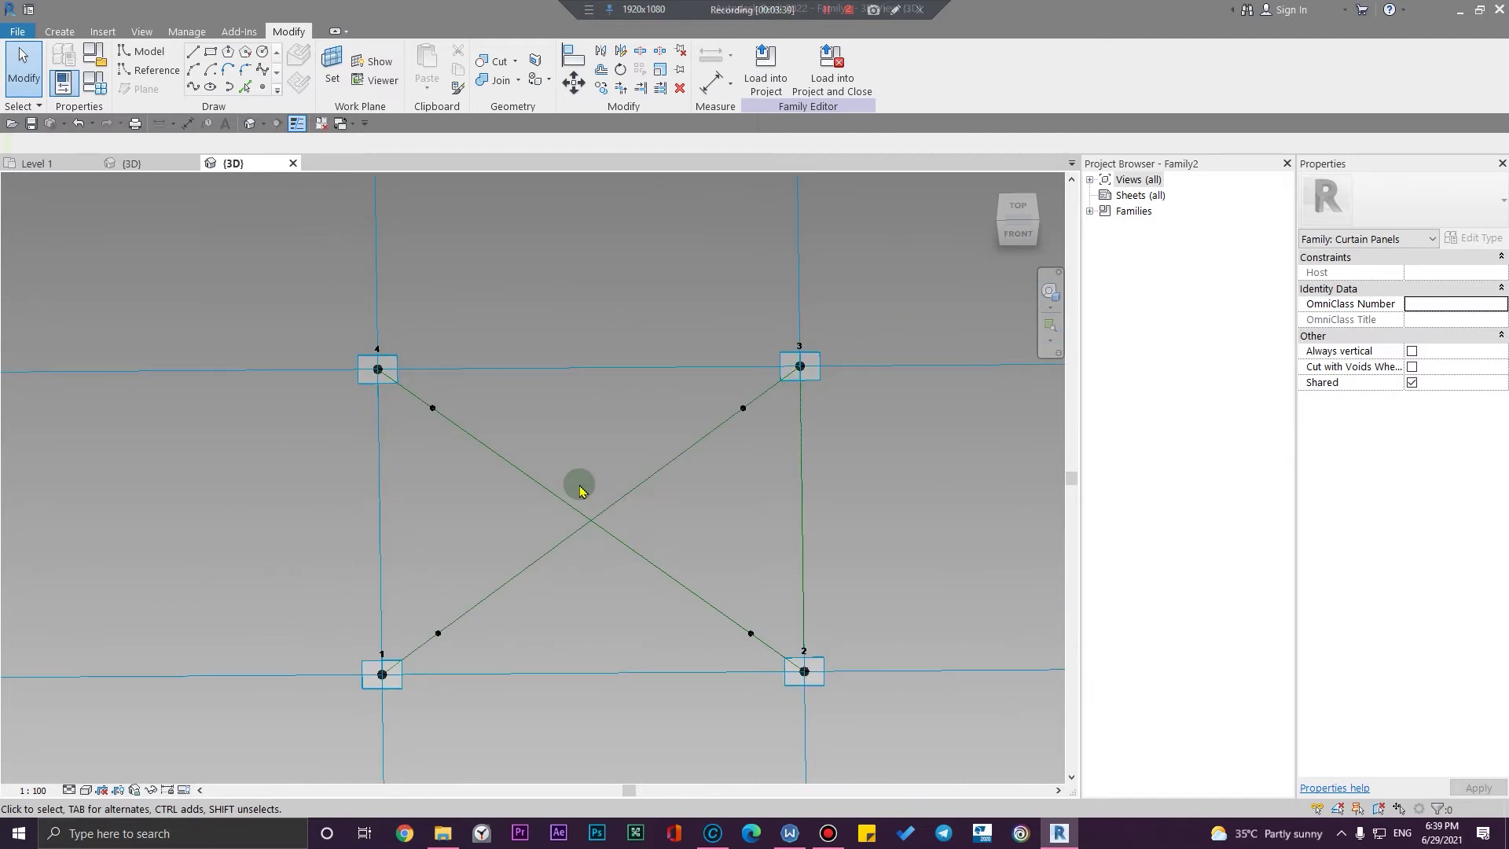
middle_drag(583, 487, 469, 432)
scroll(345, 389, up, 3)
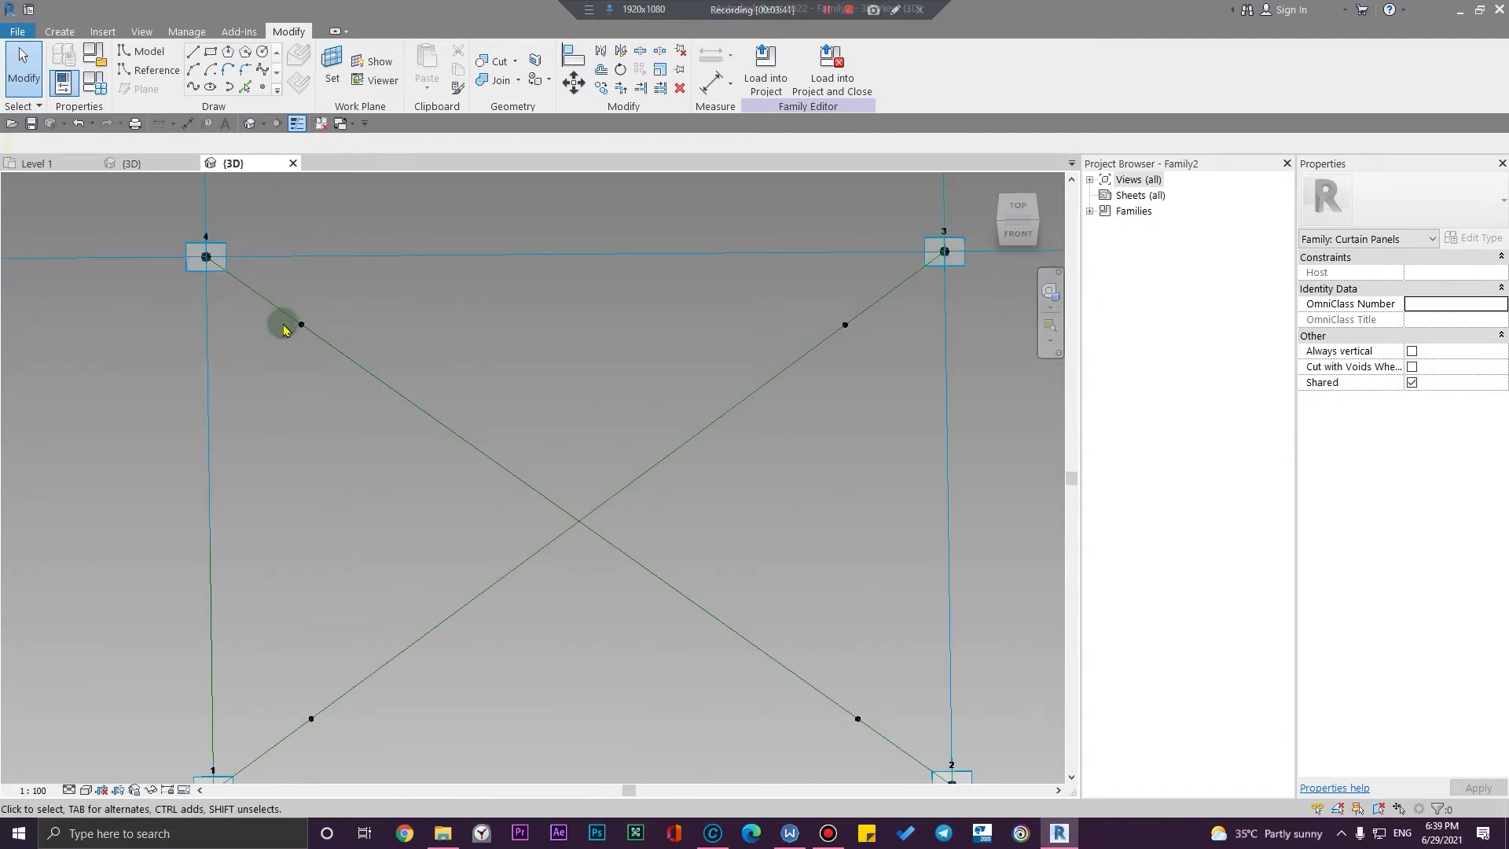
scroll(286, 323, down, 2)
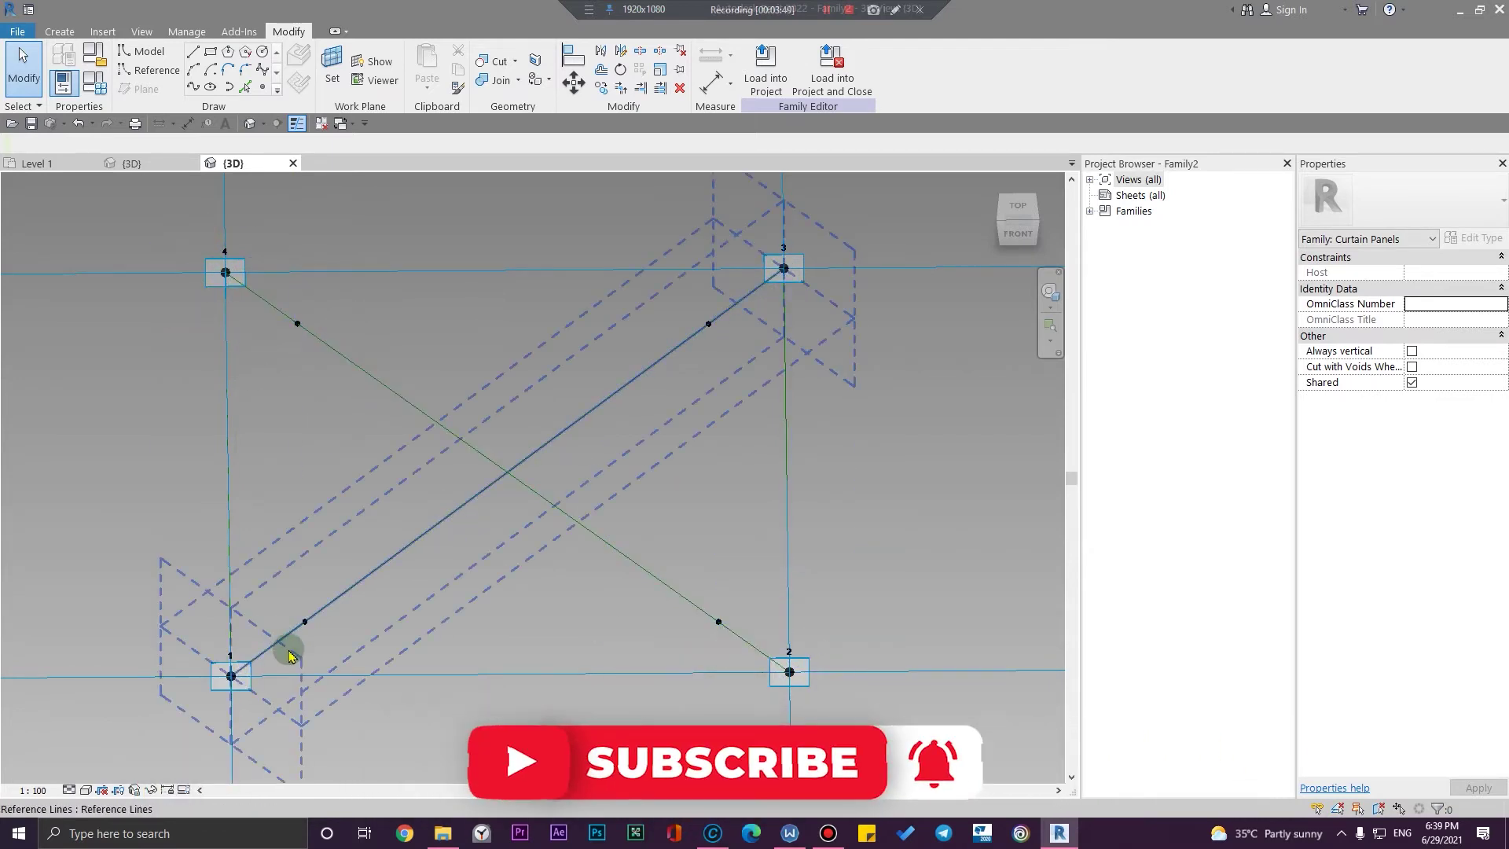
Start a new family parameter named OF1 for the Normalized Curve Parameter of the reference point near adaptive point 1
scroll(275, 660, up, 2)
drag(256, 657, 414, 505)
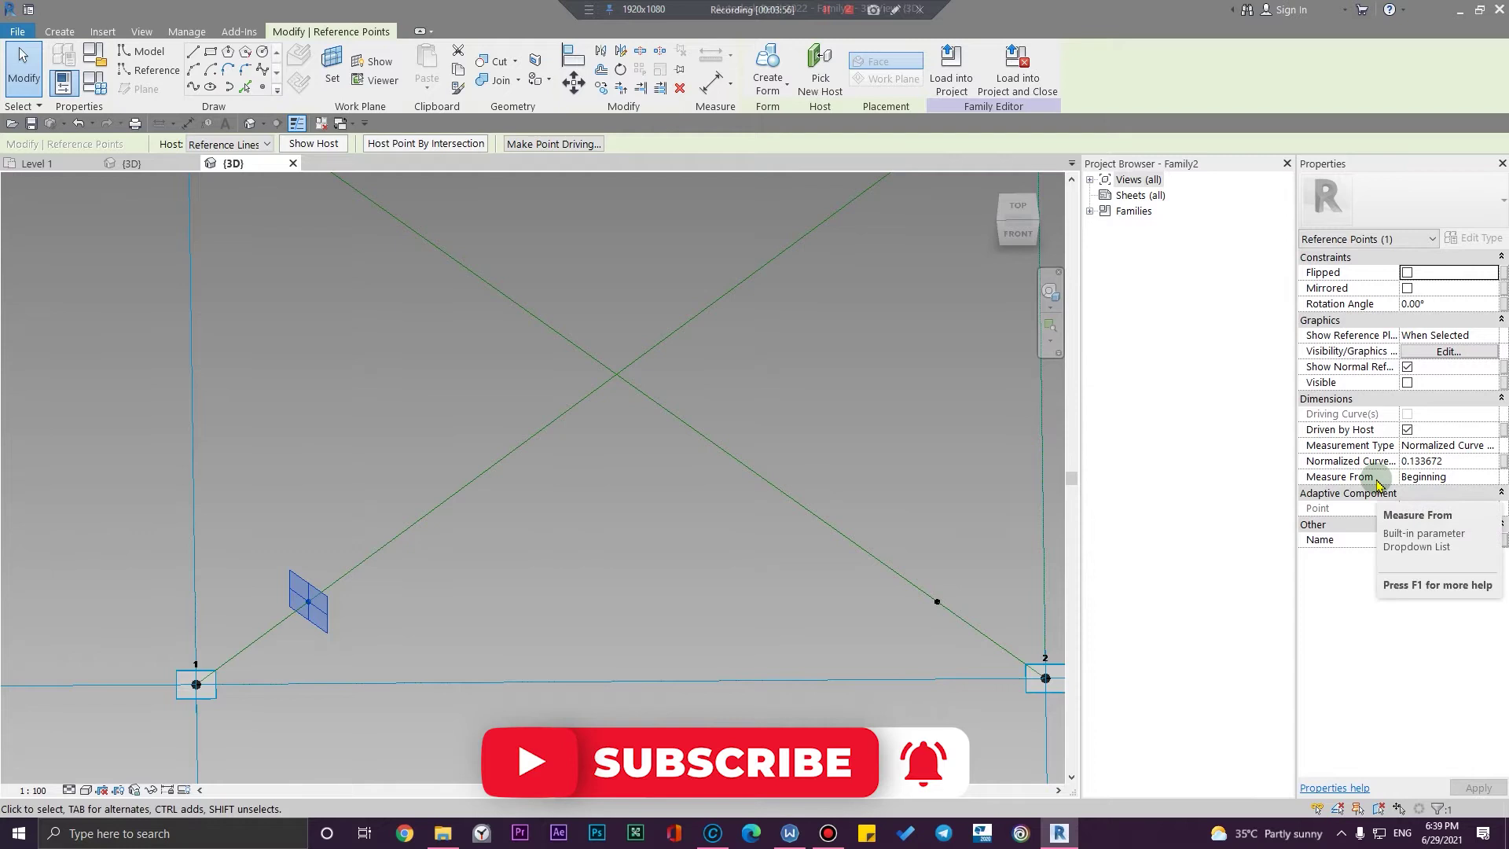
click(1503, 462)
click(639, 511)
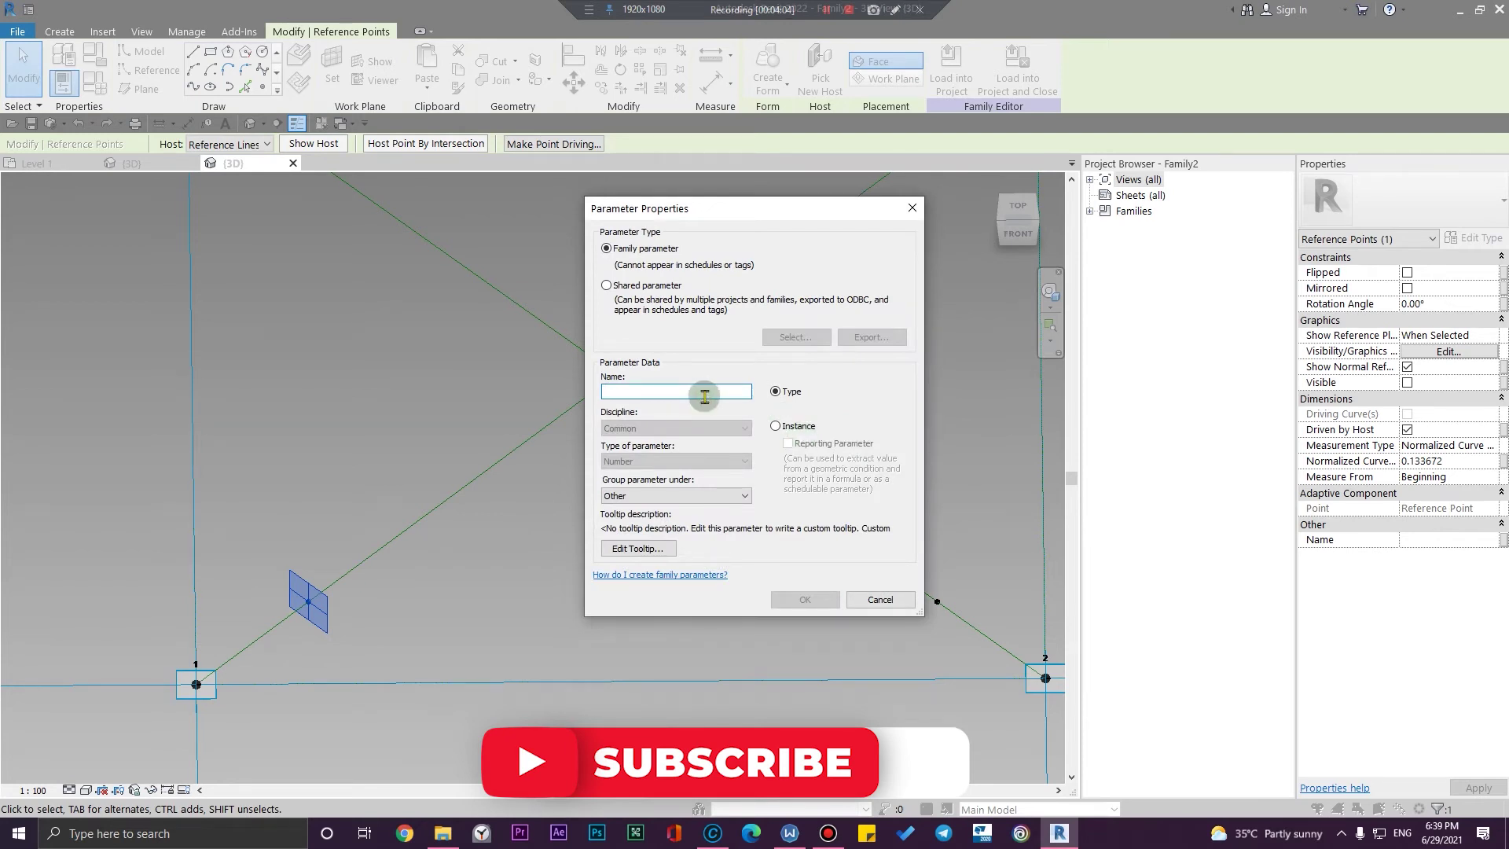
text(of)
key(BackSpace)
key(BackSpace)
text(OF)
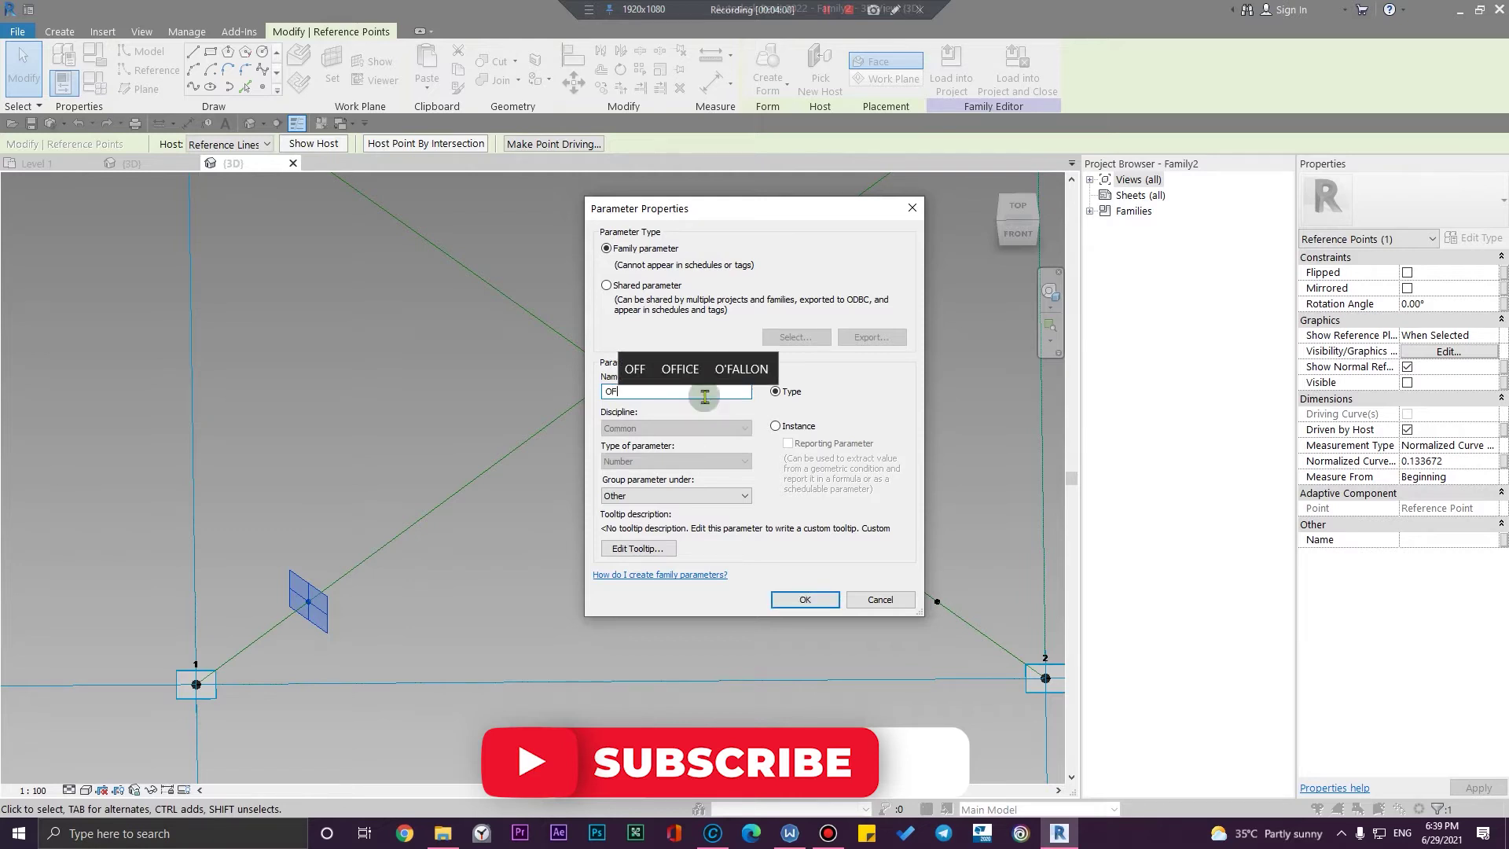
text(1)
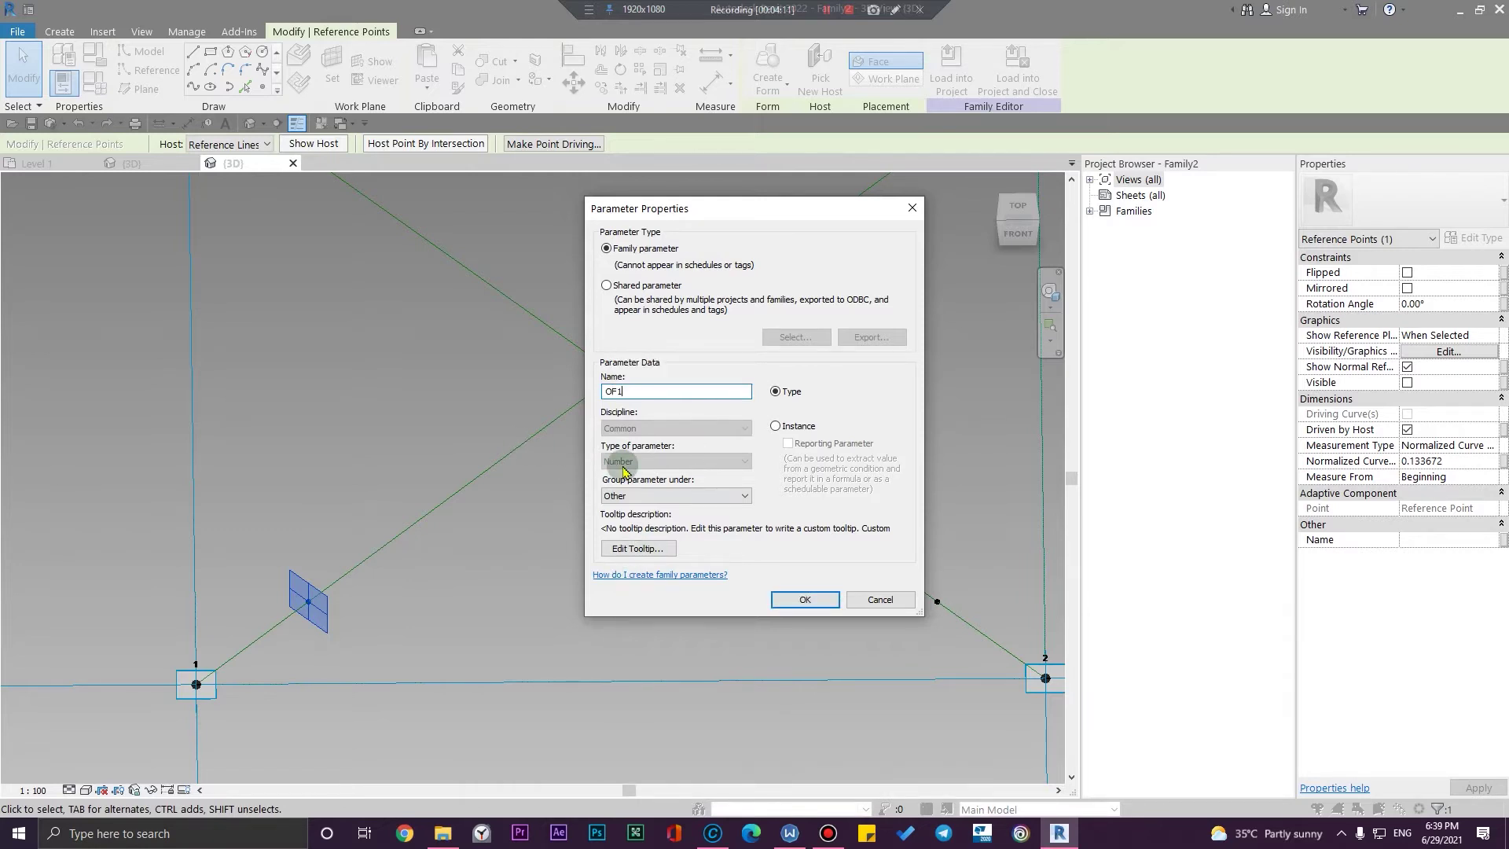
Group the OF1 parameter under Dimensions as a type parameter and associate it with the reference point
click(658, 492)
scroll(688, 535, up, 2)
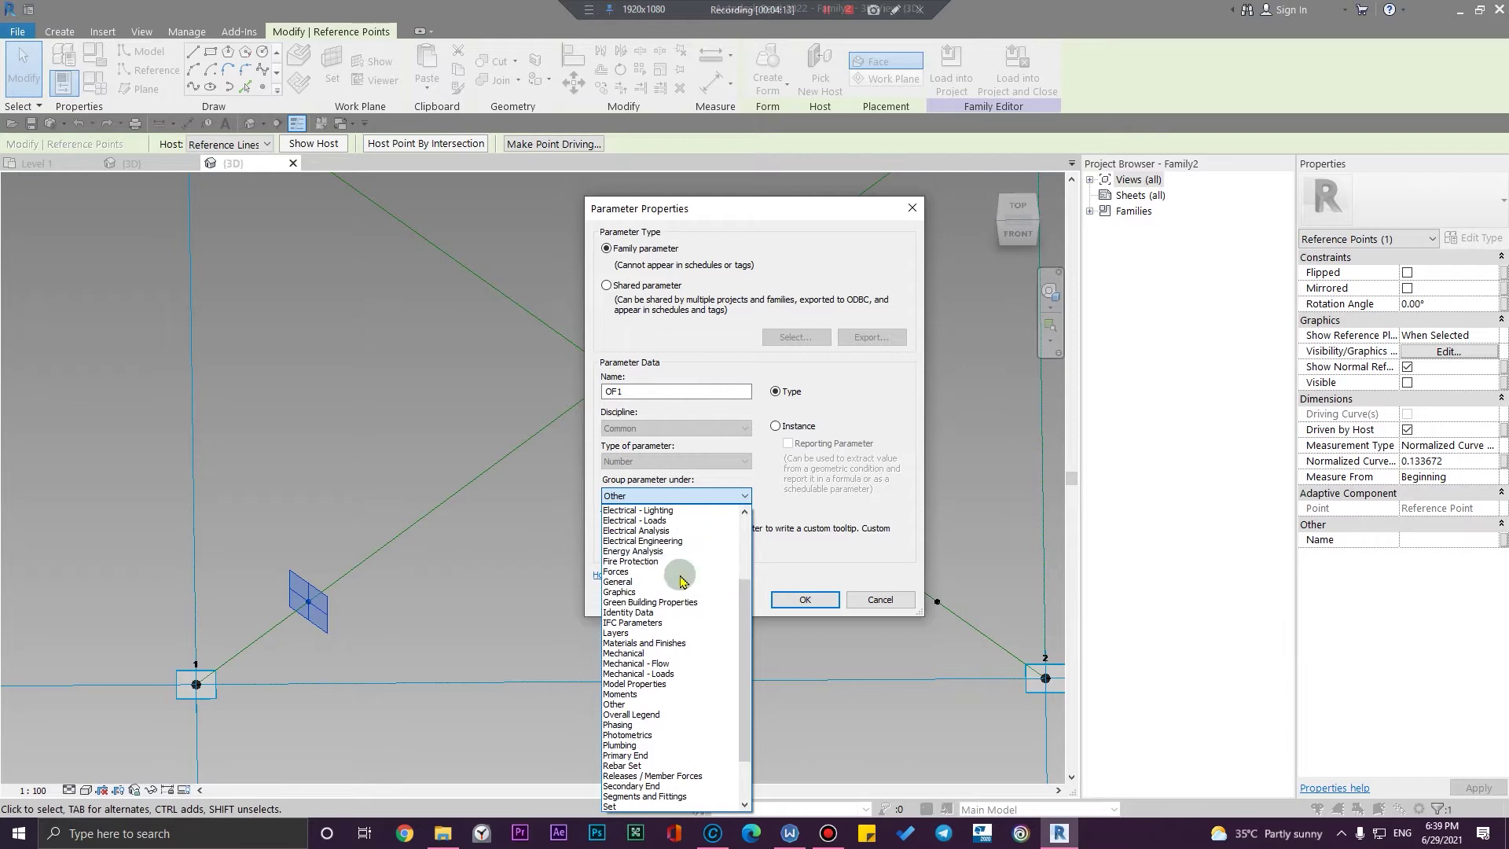
scroll(686, 611, up, 4)
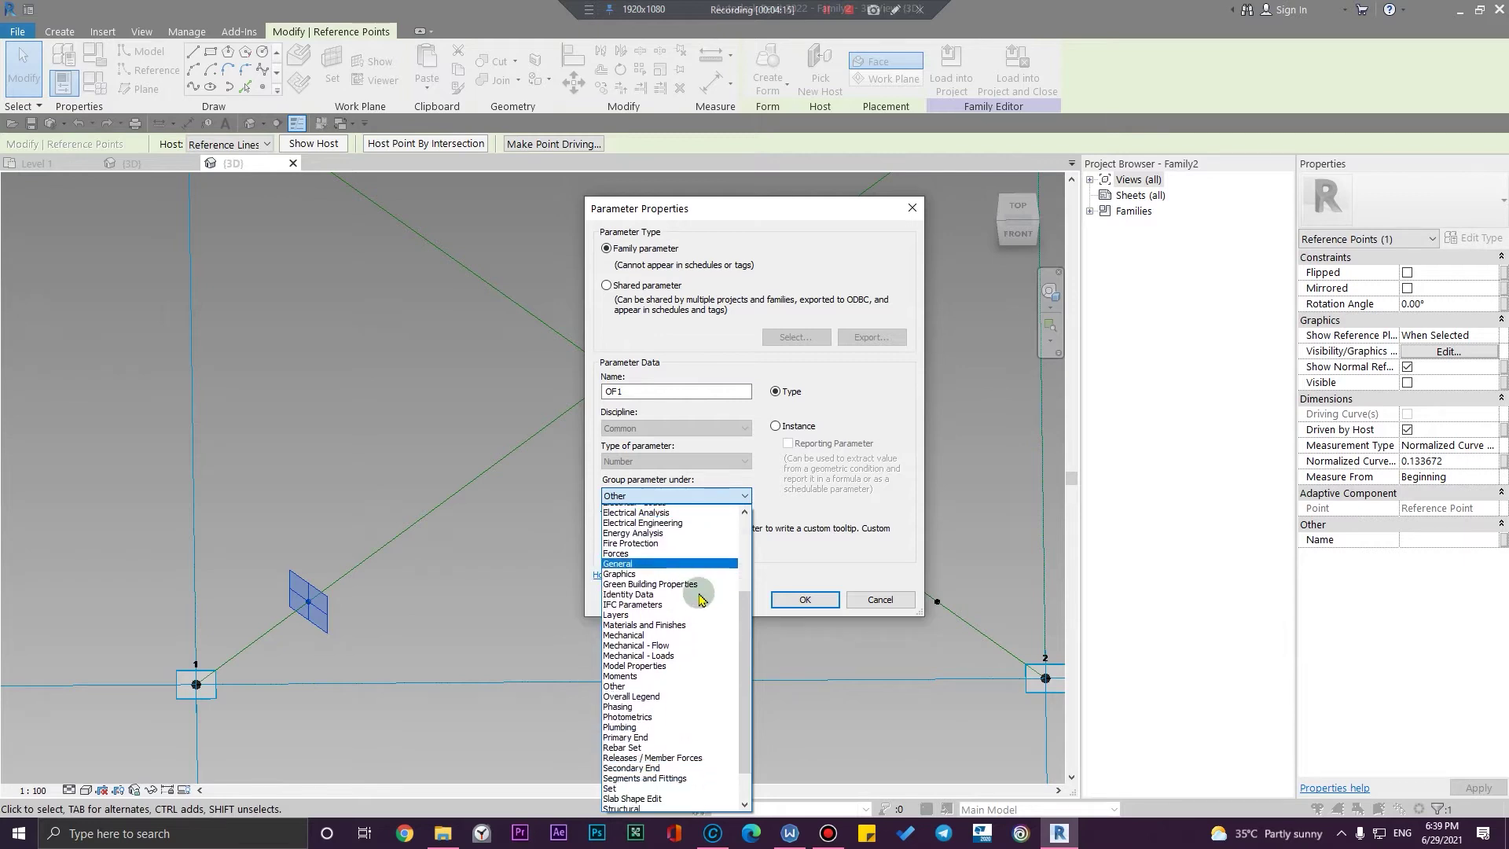
click(664, 571)
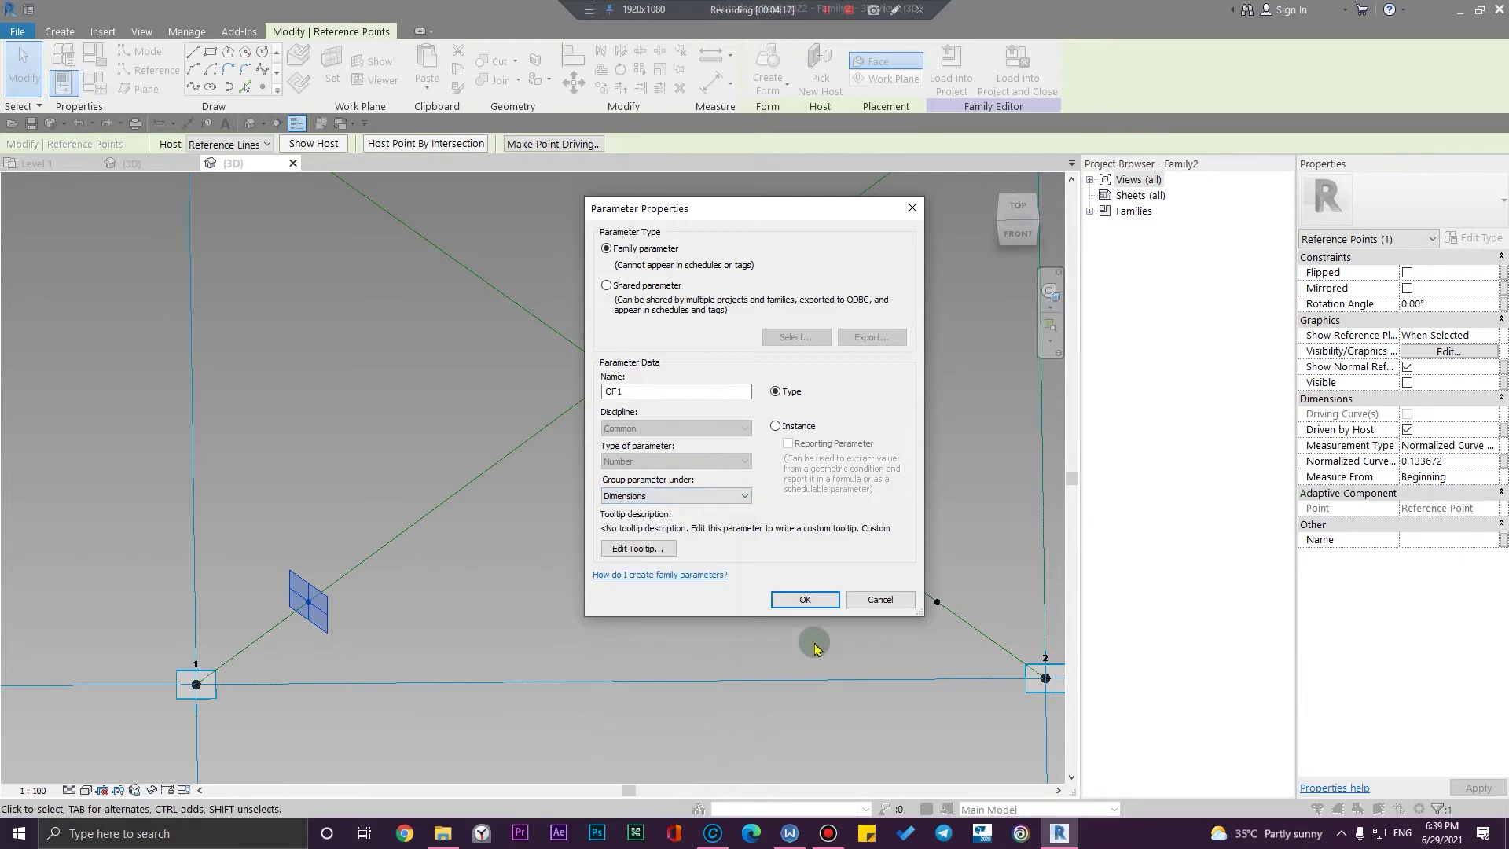
click(815, 603)
click(793, 549)
click(799, 597)
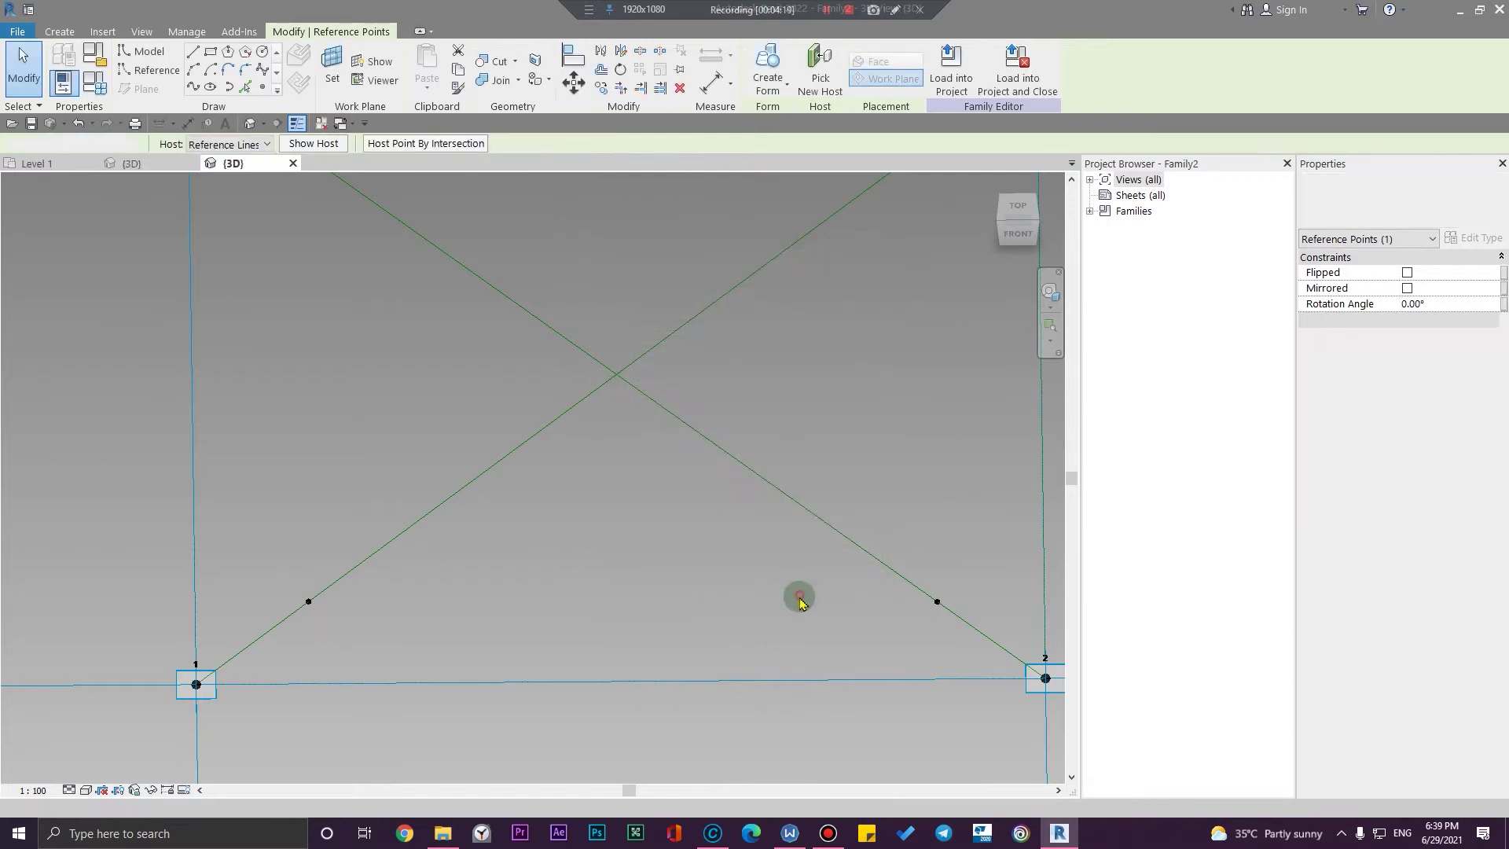
Associate the Normalized Curve Parameter of the reference point near adaptive point 2 with OF1
middle_drag(778, 613, 600, 596)
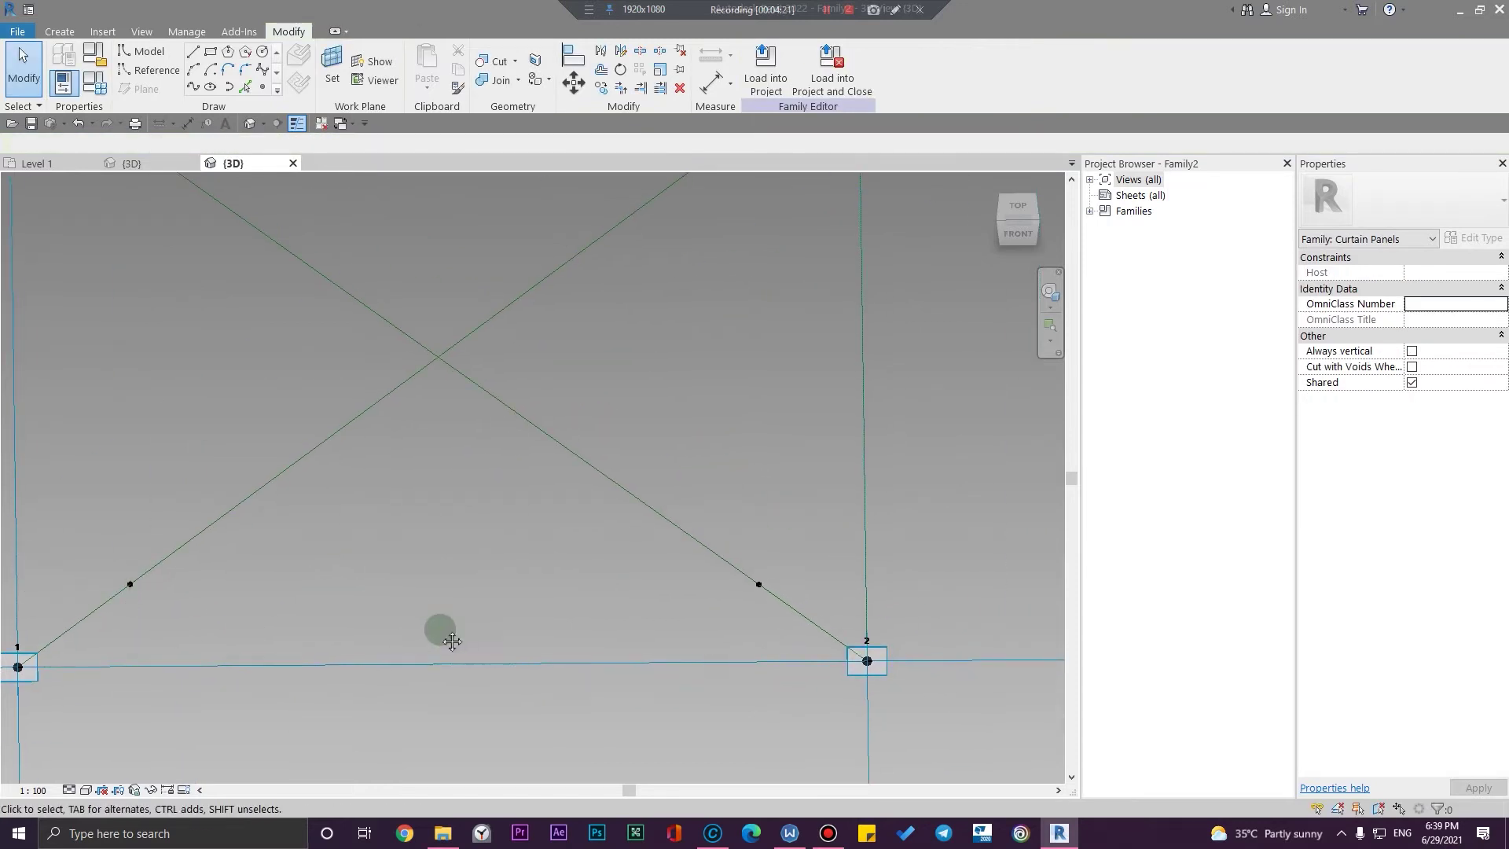
middle_drag(452, 641, 315, 647)
drag(689, 518, 699, 508)
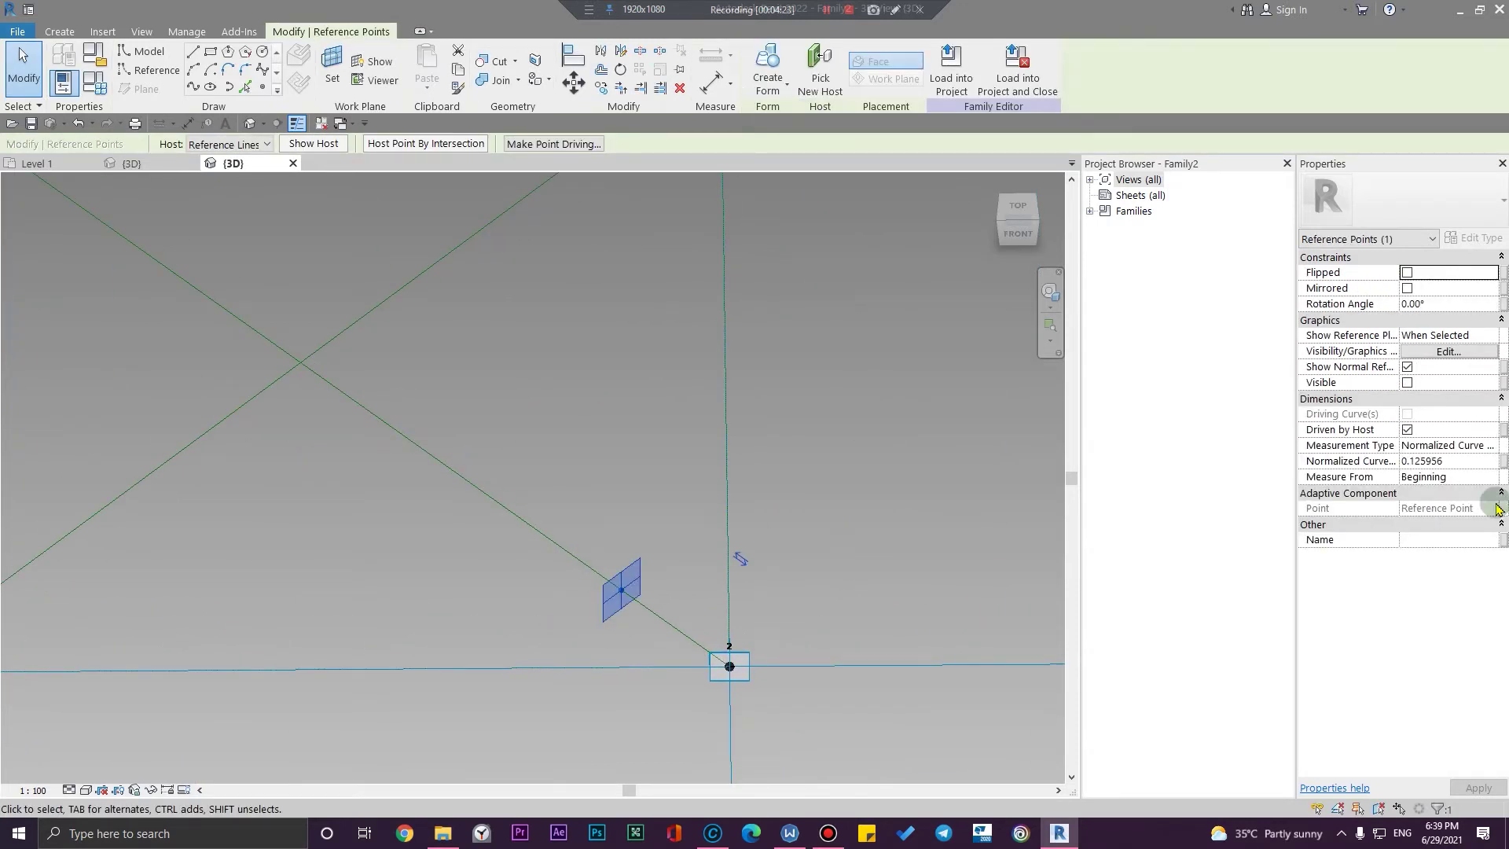
click(1499, 469)
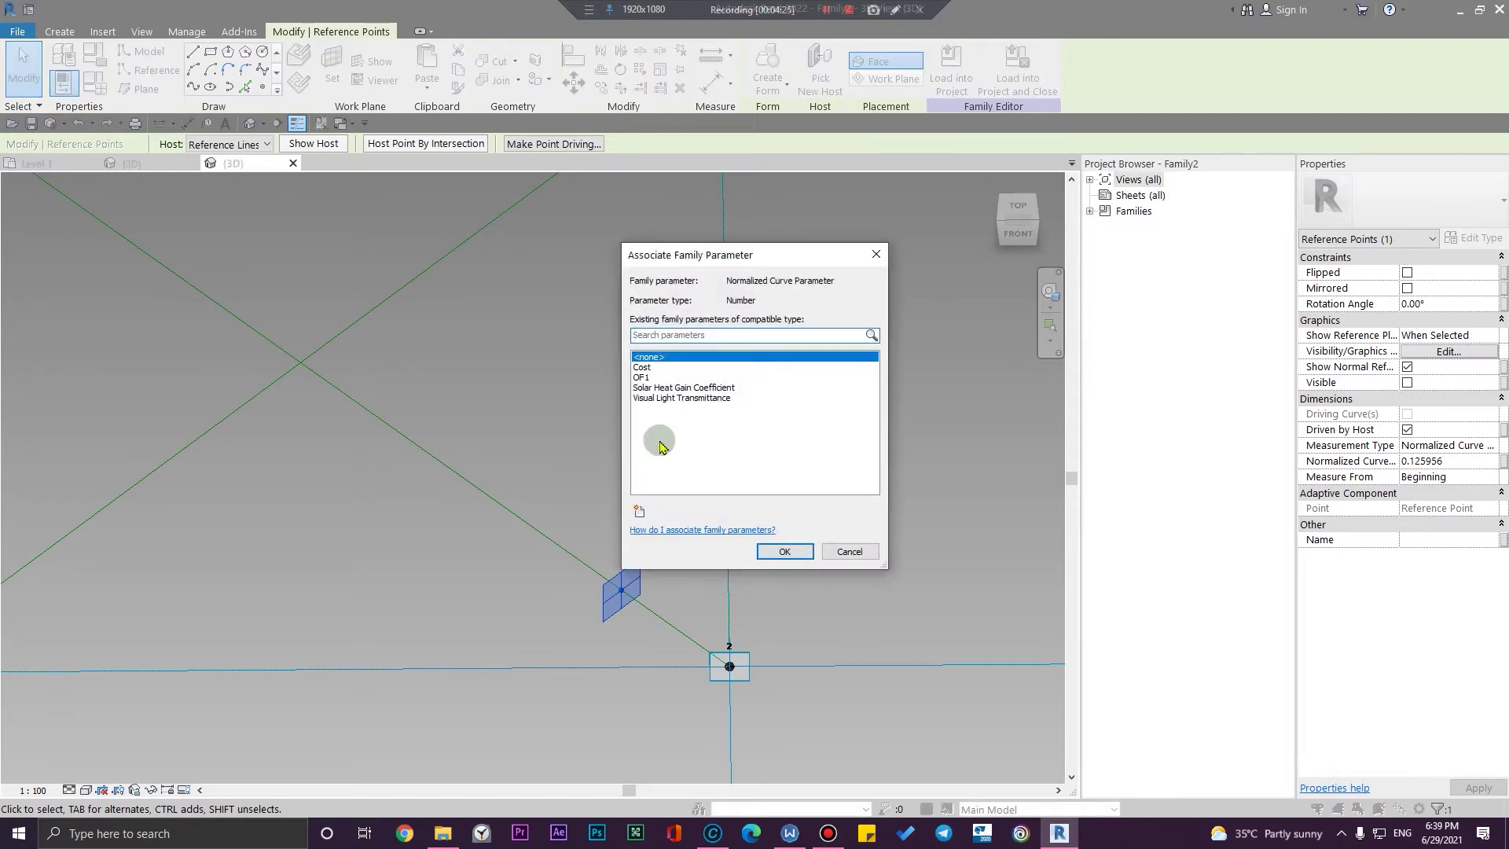
click(664, 368)
click(657, 378)
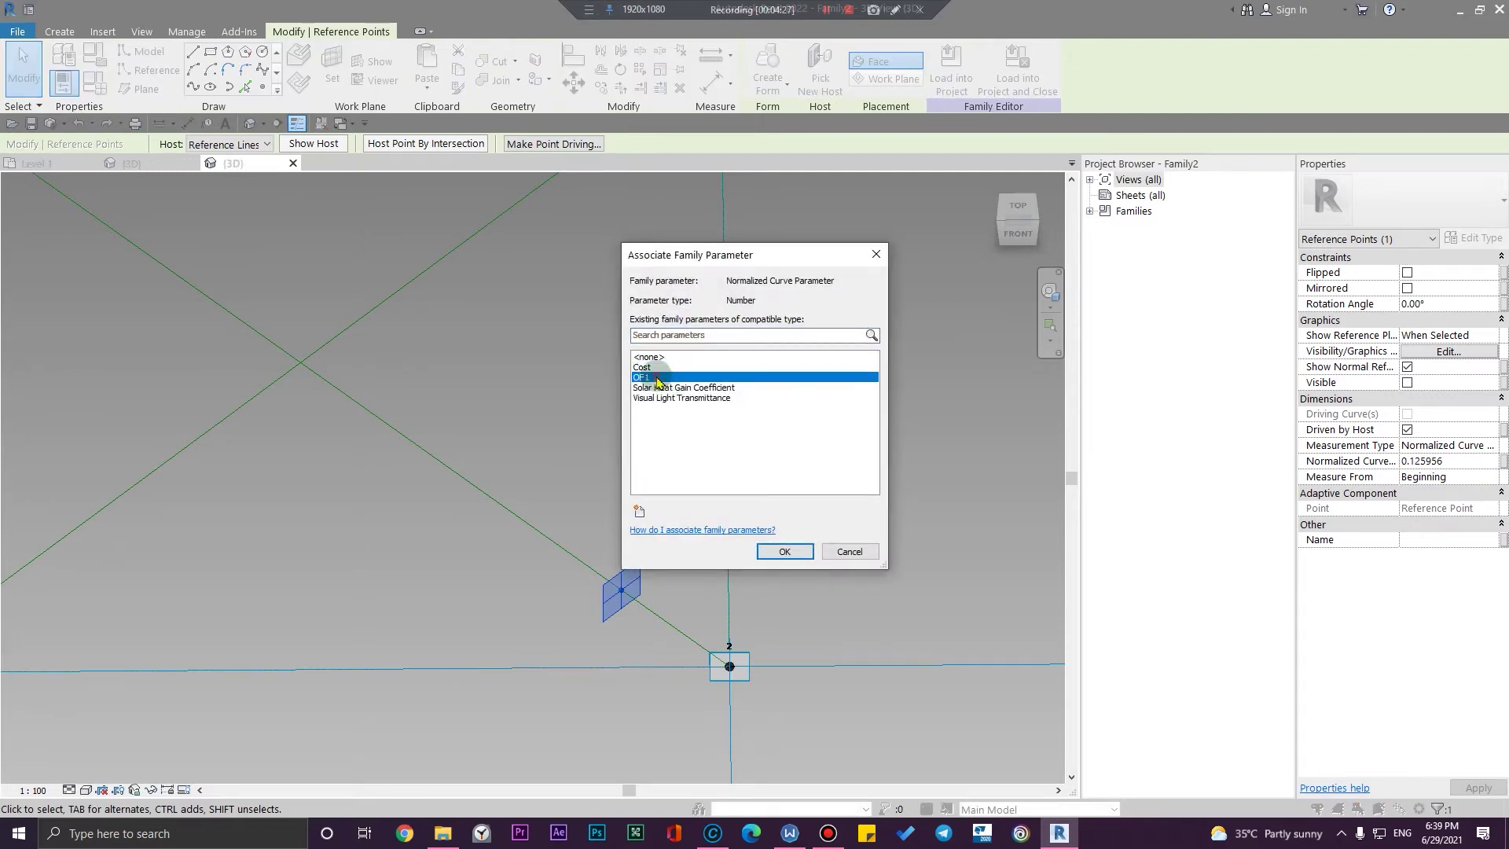
click(765, 551)
click(439, 415)
Try to associate the Normalized Curve Parameter of the reference point near adaptive point 4 with OF1 while measured from Beginning
scroll(534, 405, down, 3)
middle_drag(542, 438, 735, 640)
scroll(553, 471, up, 2)
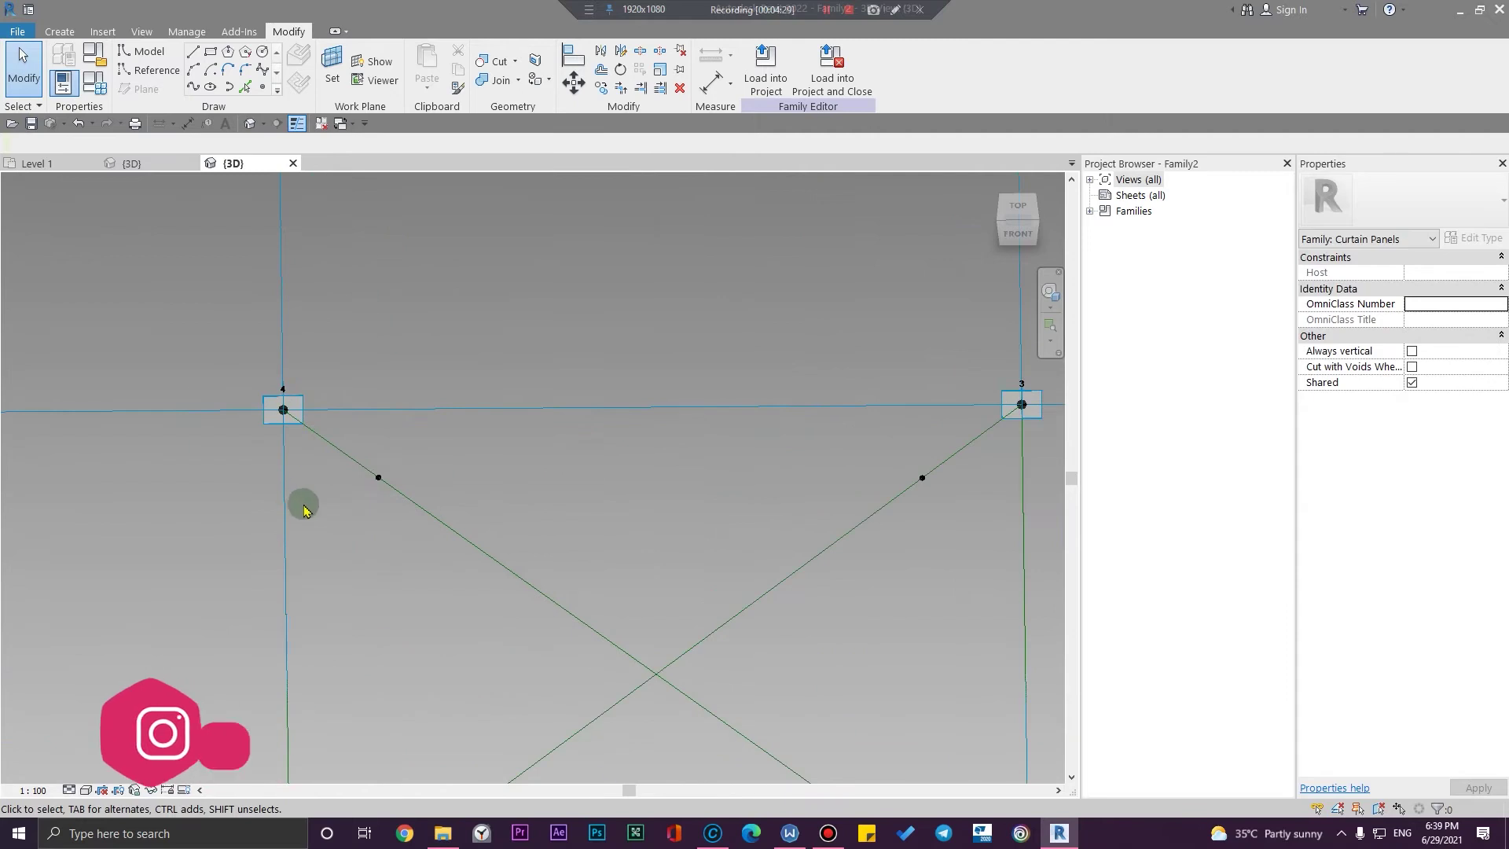
drag(330, 528, 440, 421)
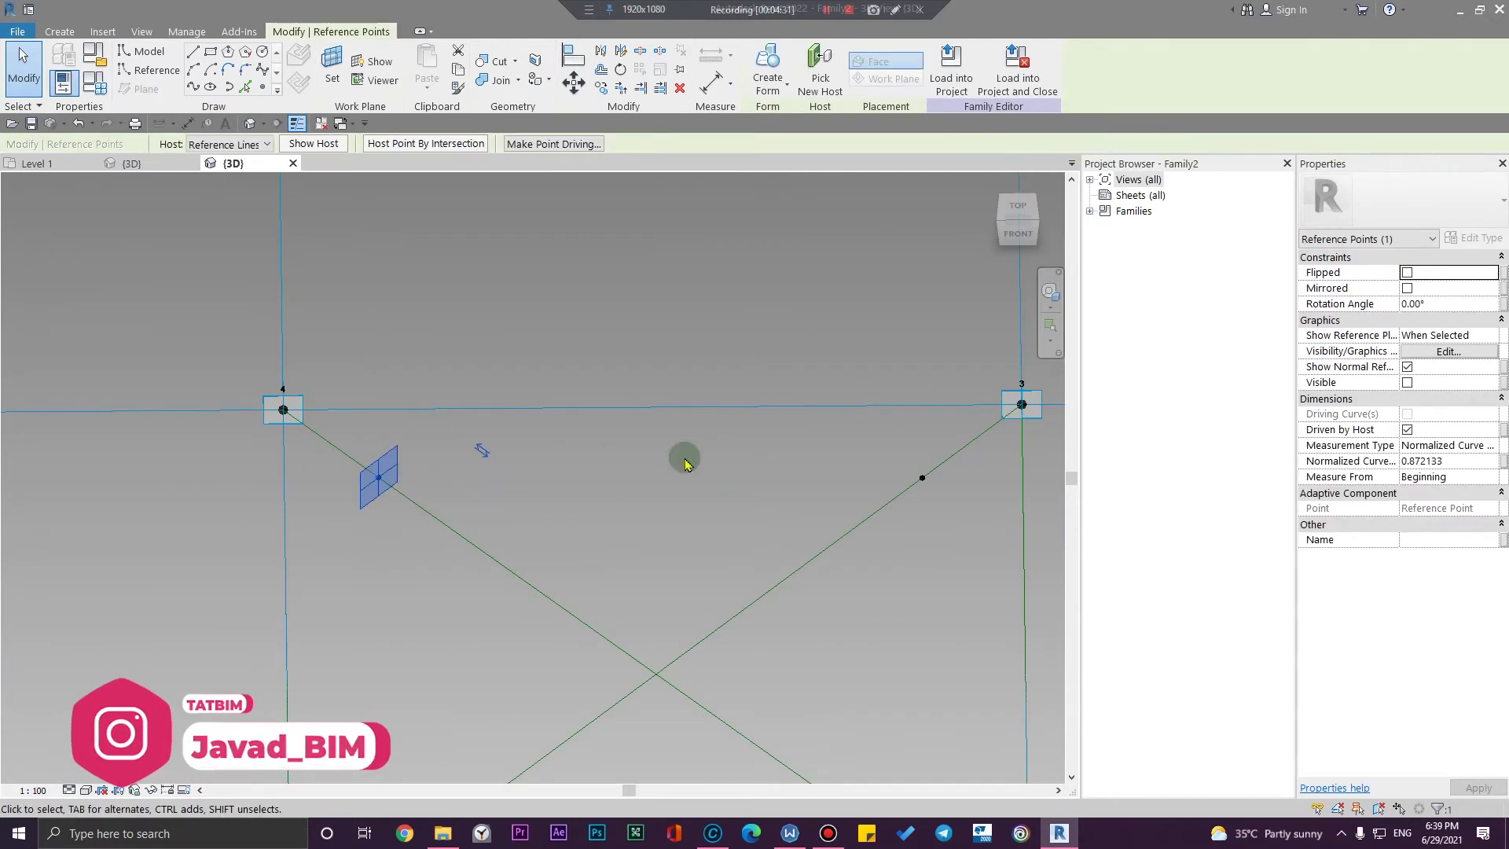
click(1503, 467)
click(654, 378)
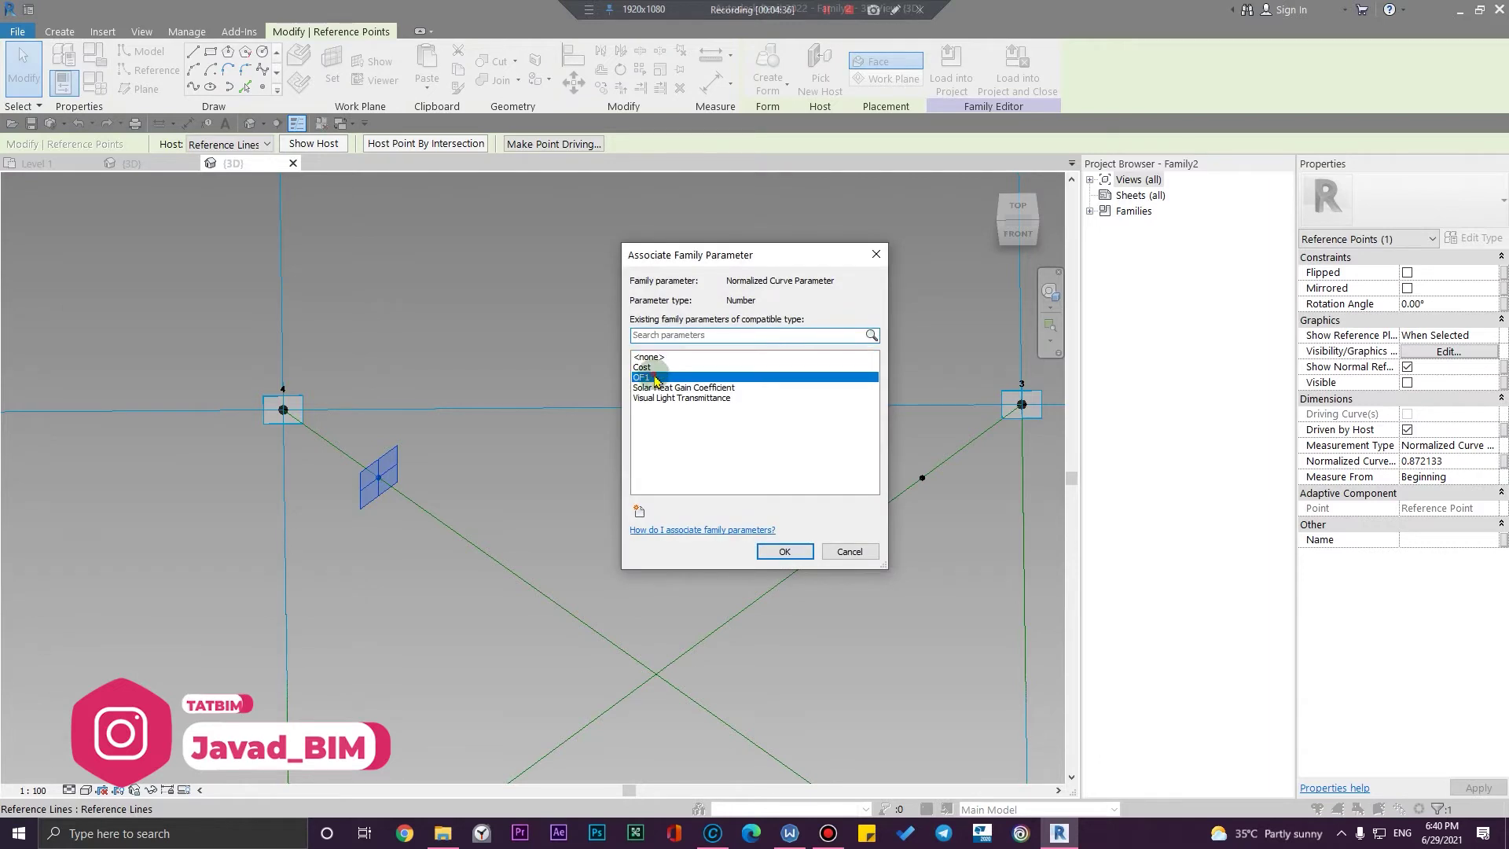
click(784, 551)
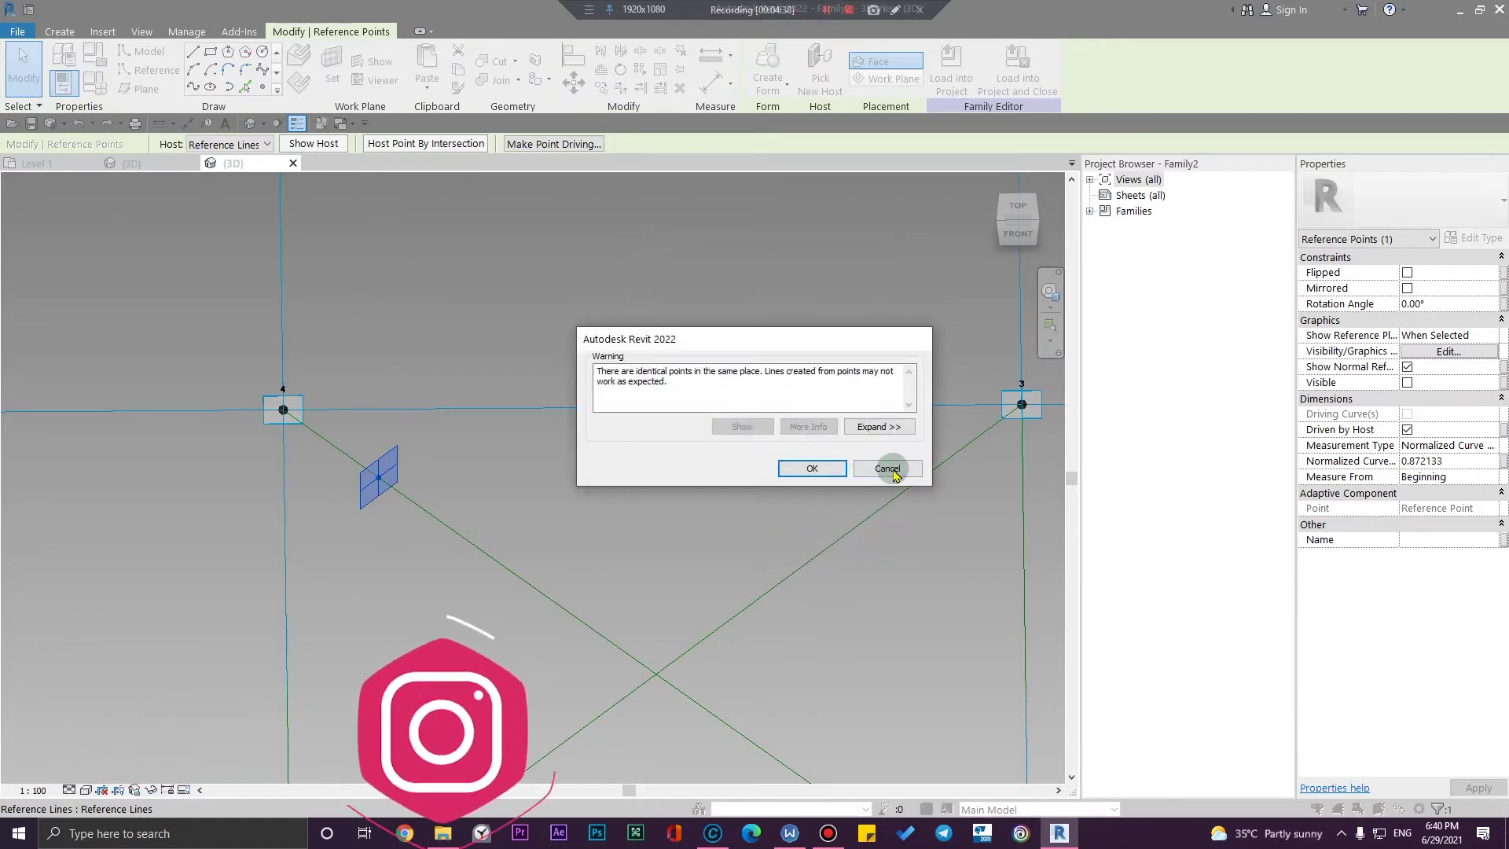
click(888, 468)
Set Measure From to End for the reference point near adaptive point 4
scroll(882, 495, down, 4)
middle_drag(883, 495, 690, 505)
scroll(357, 367, up, 3)
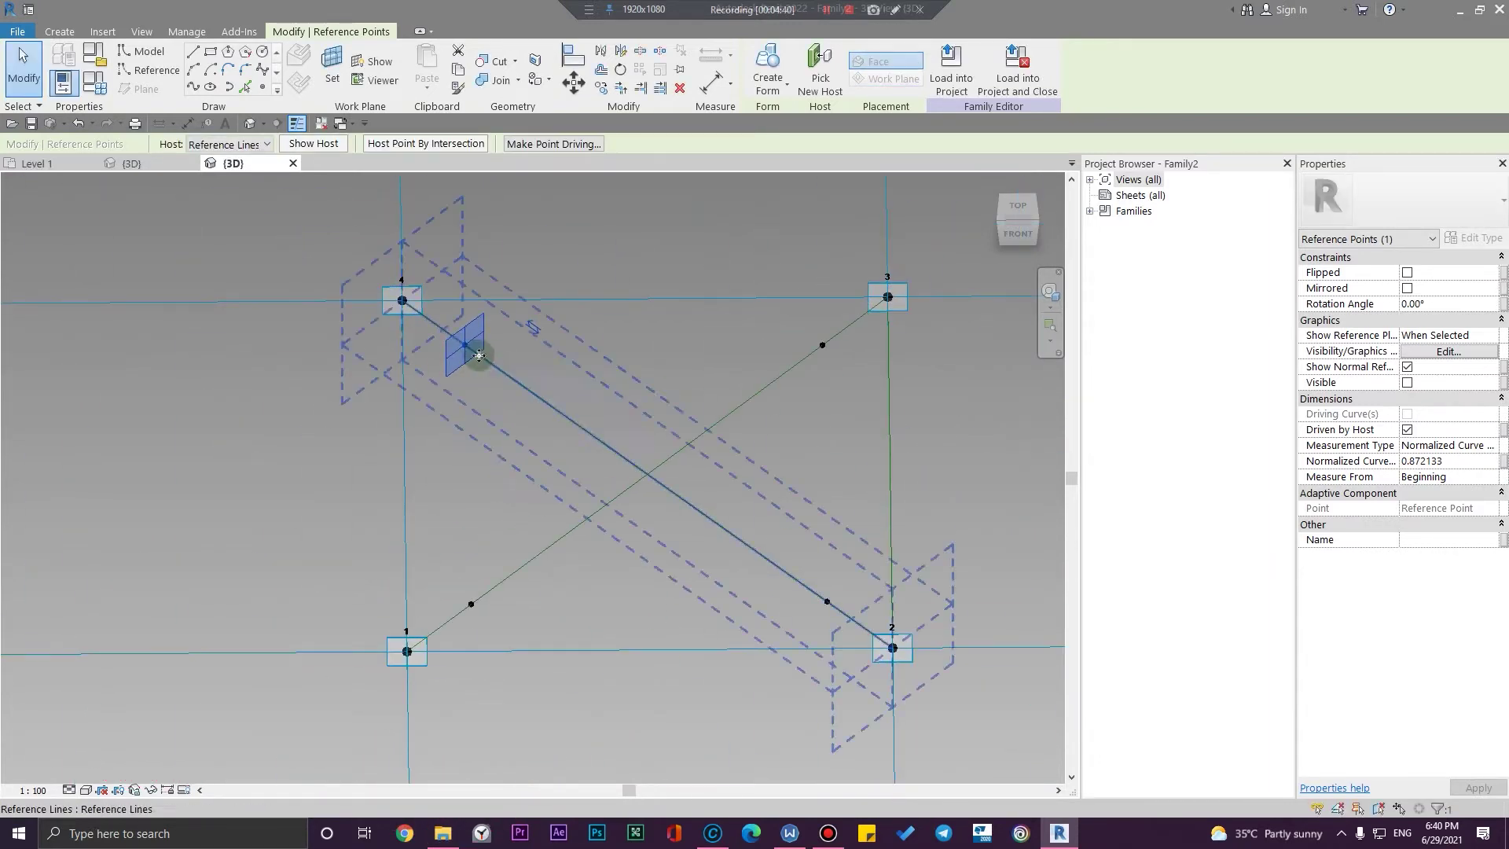
middle_drag(521, 406, 533, 529)
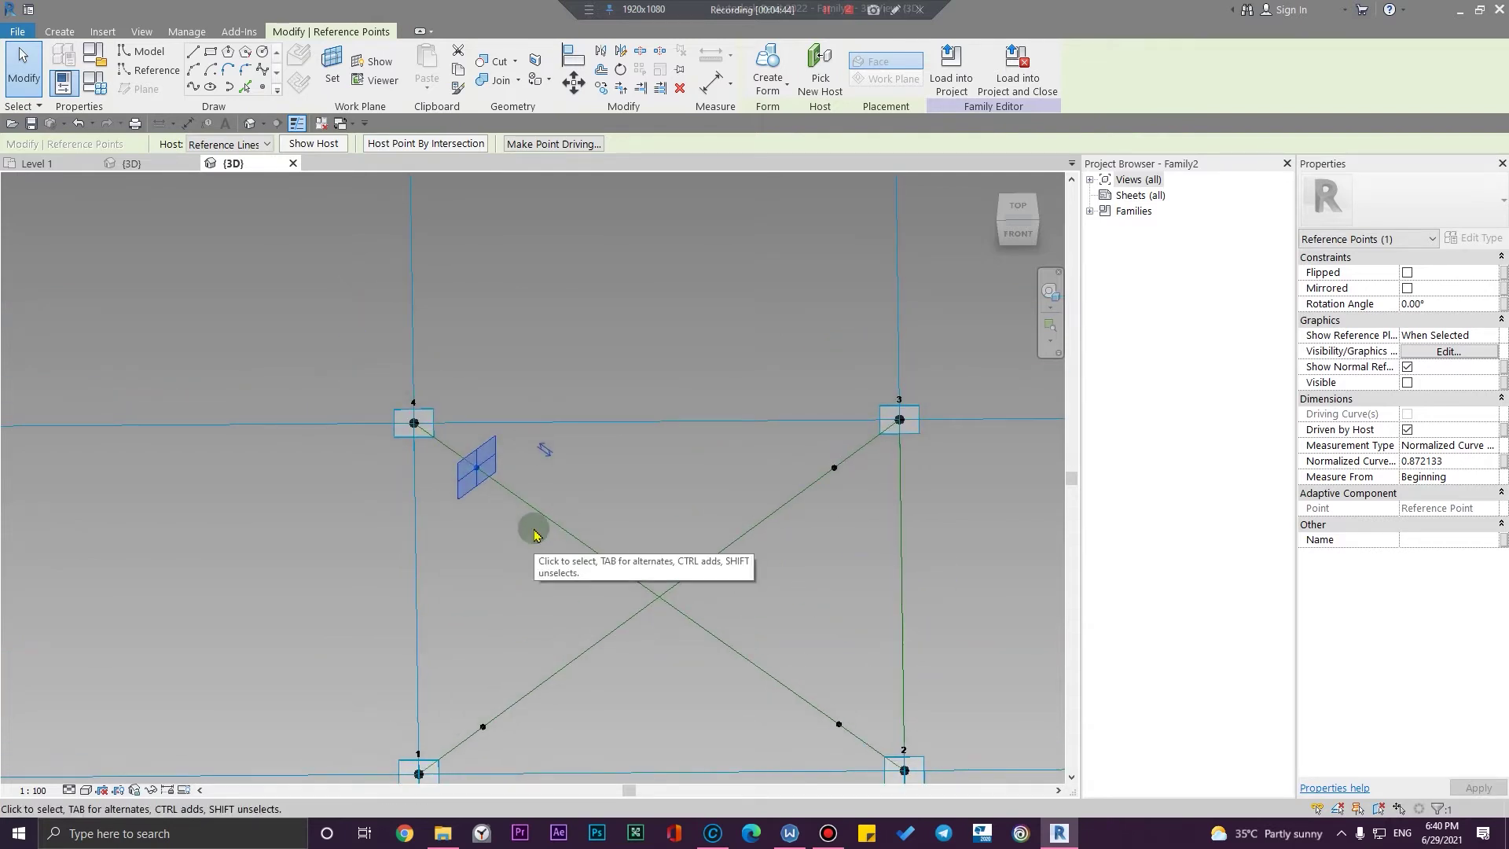
scroll(483, 474, up, 2)
click(504, 568)
scroll(466, 478, down, 3)
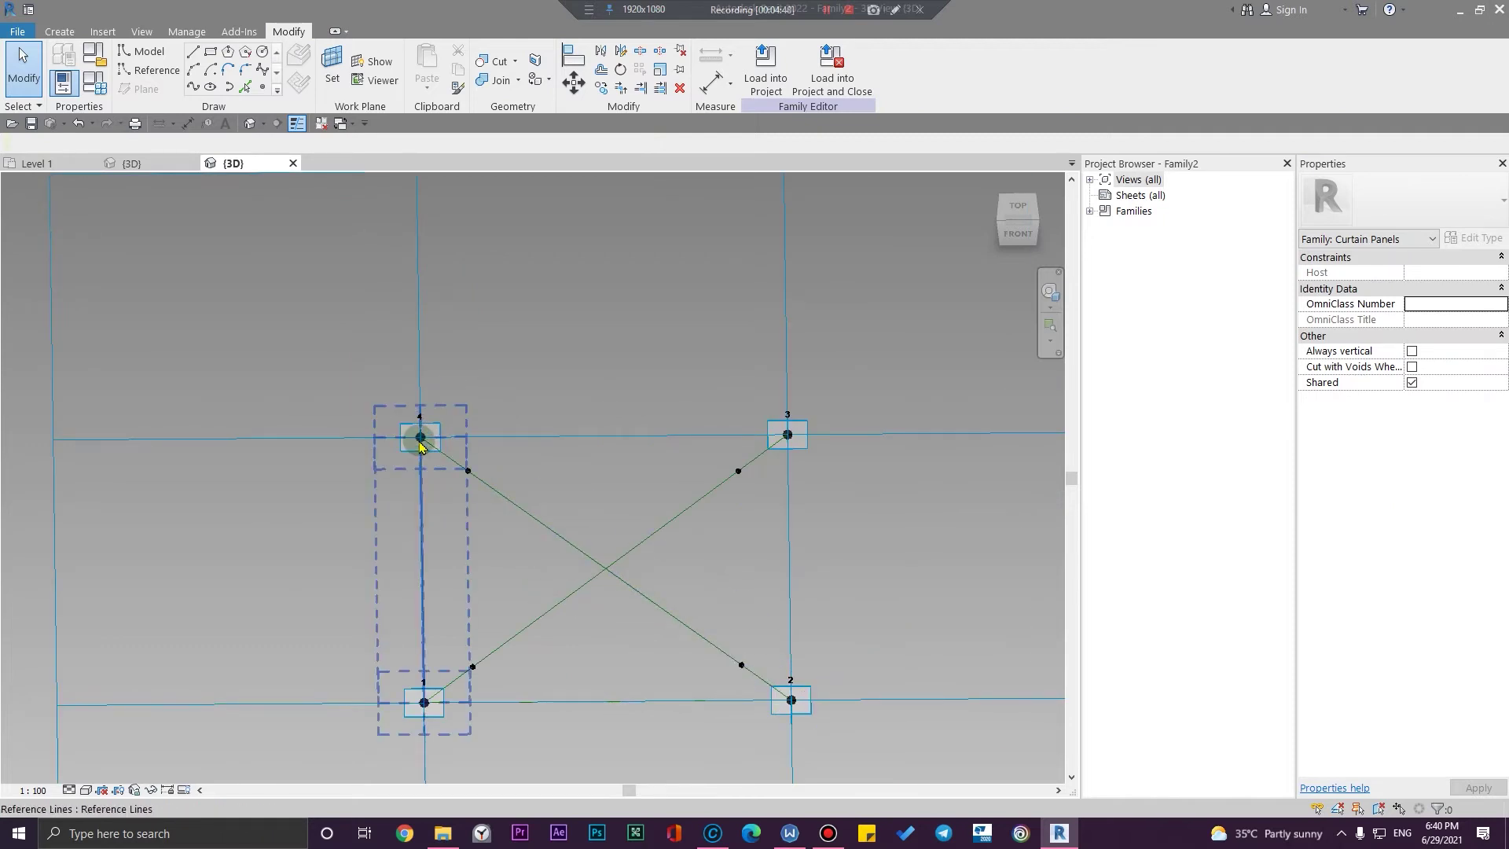
scroll(485, 476, up, 2)
scroll(412, 501, up, 1)
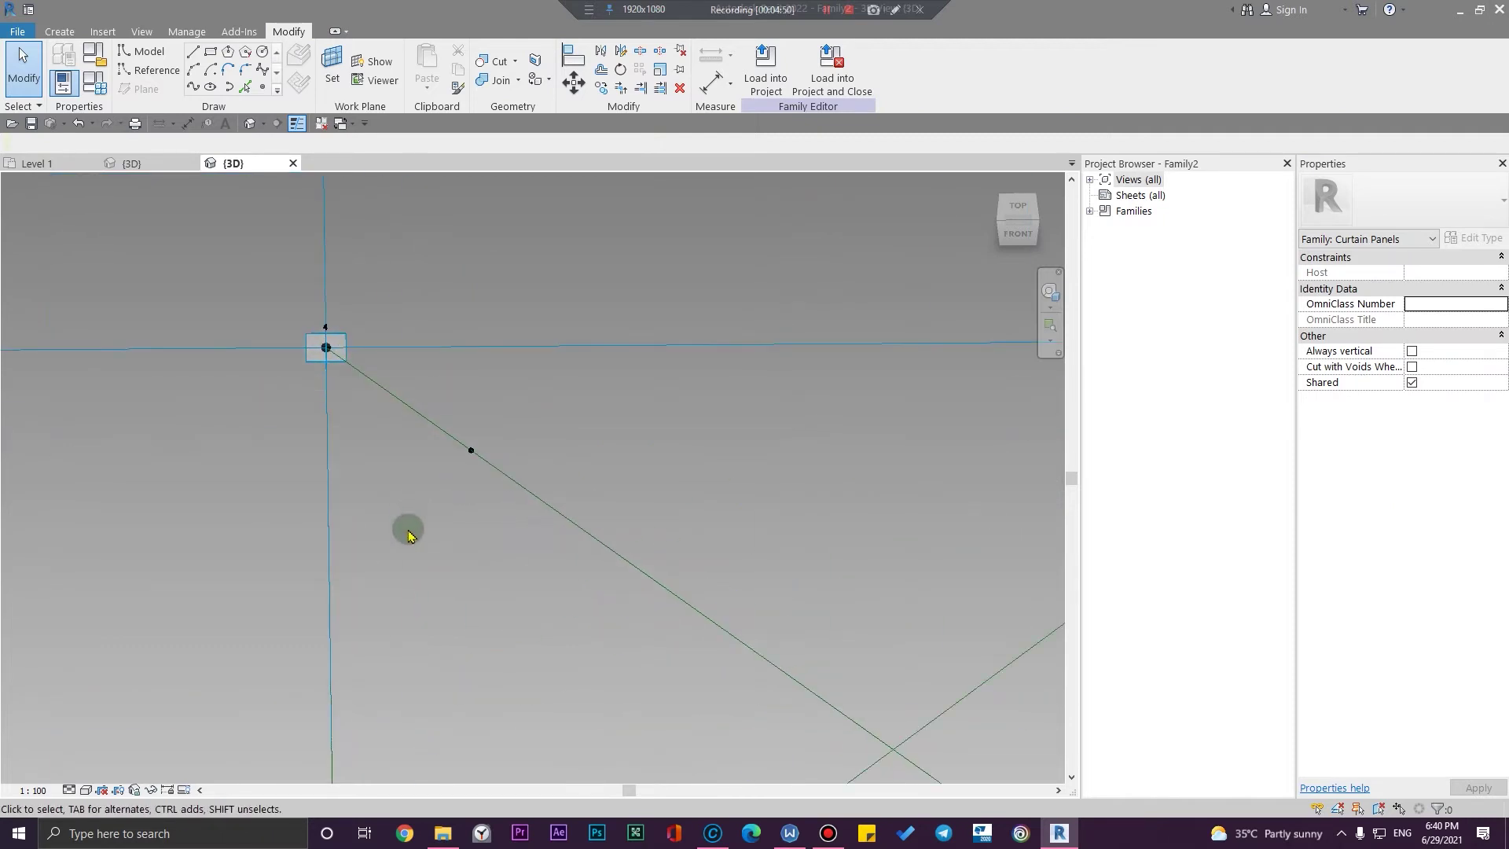
click(548, 397)
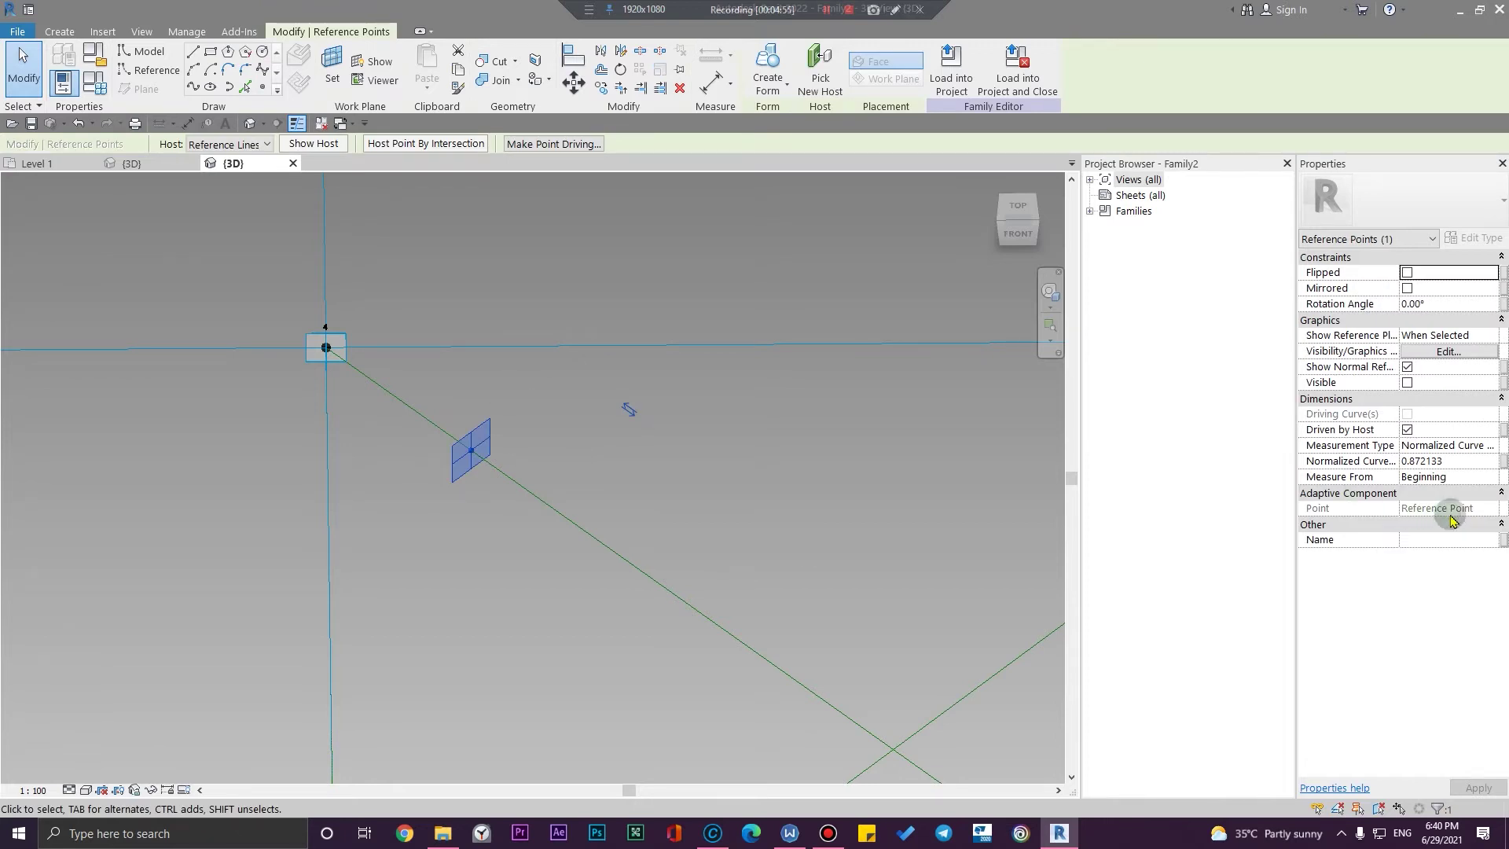
click(1492, 477)
click(1491, 477)
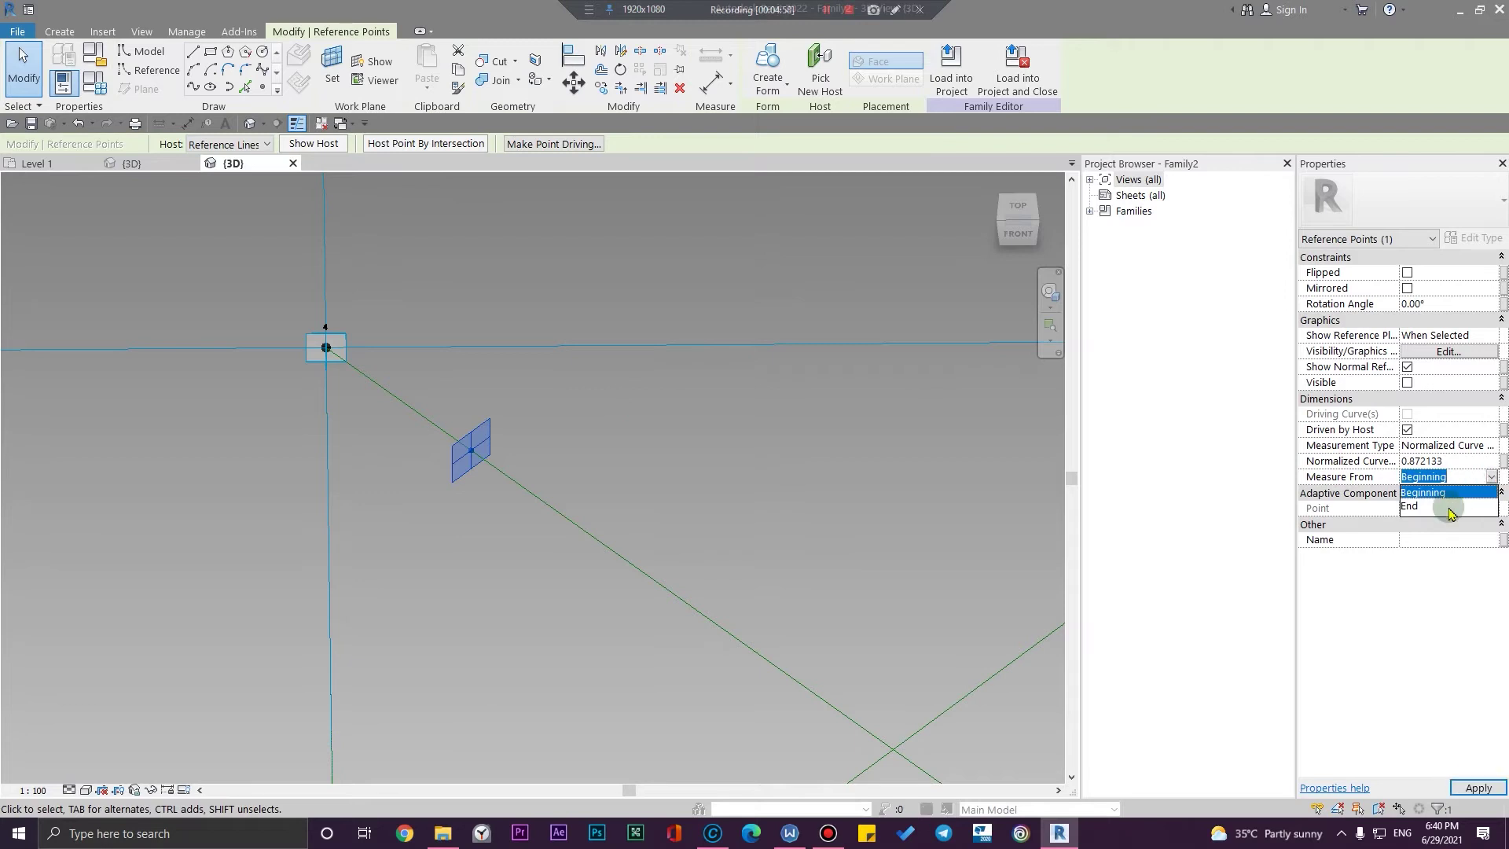
Associate the Normalized Curve Parameter of the reference point near adaptive point 4 with OF1
click(1498, 462)
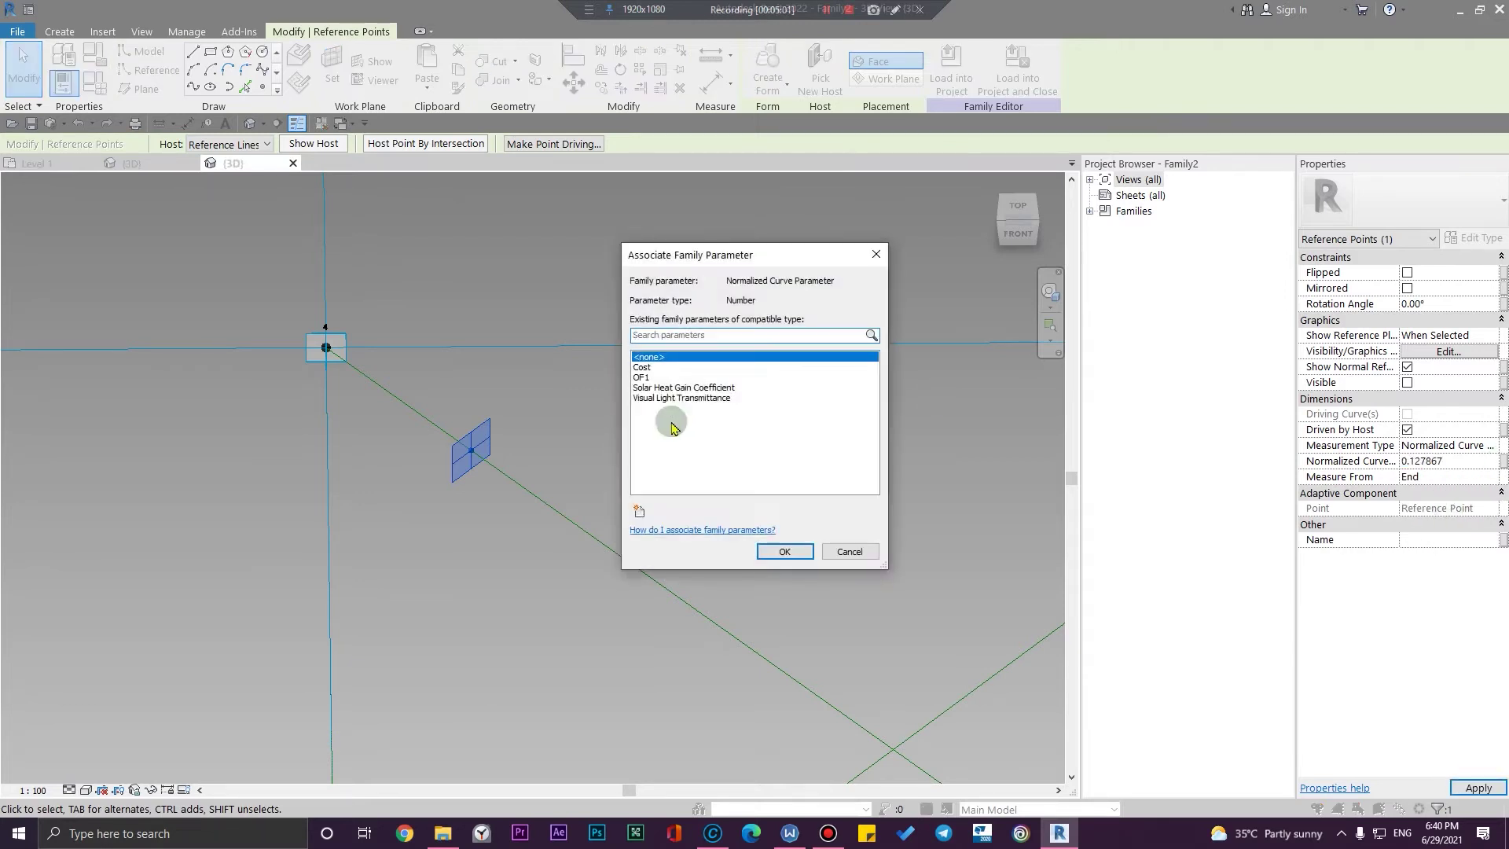
click(671, 378)
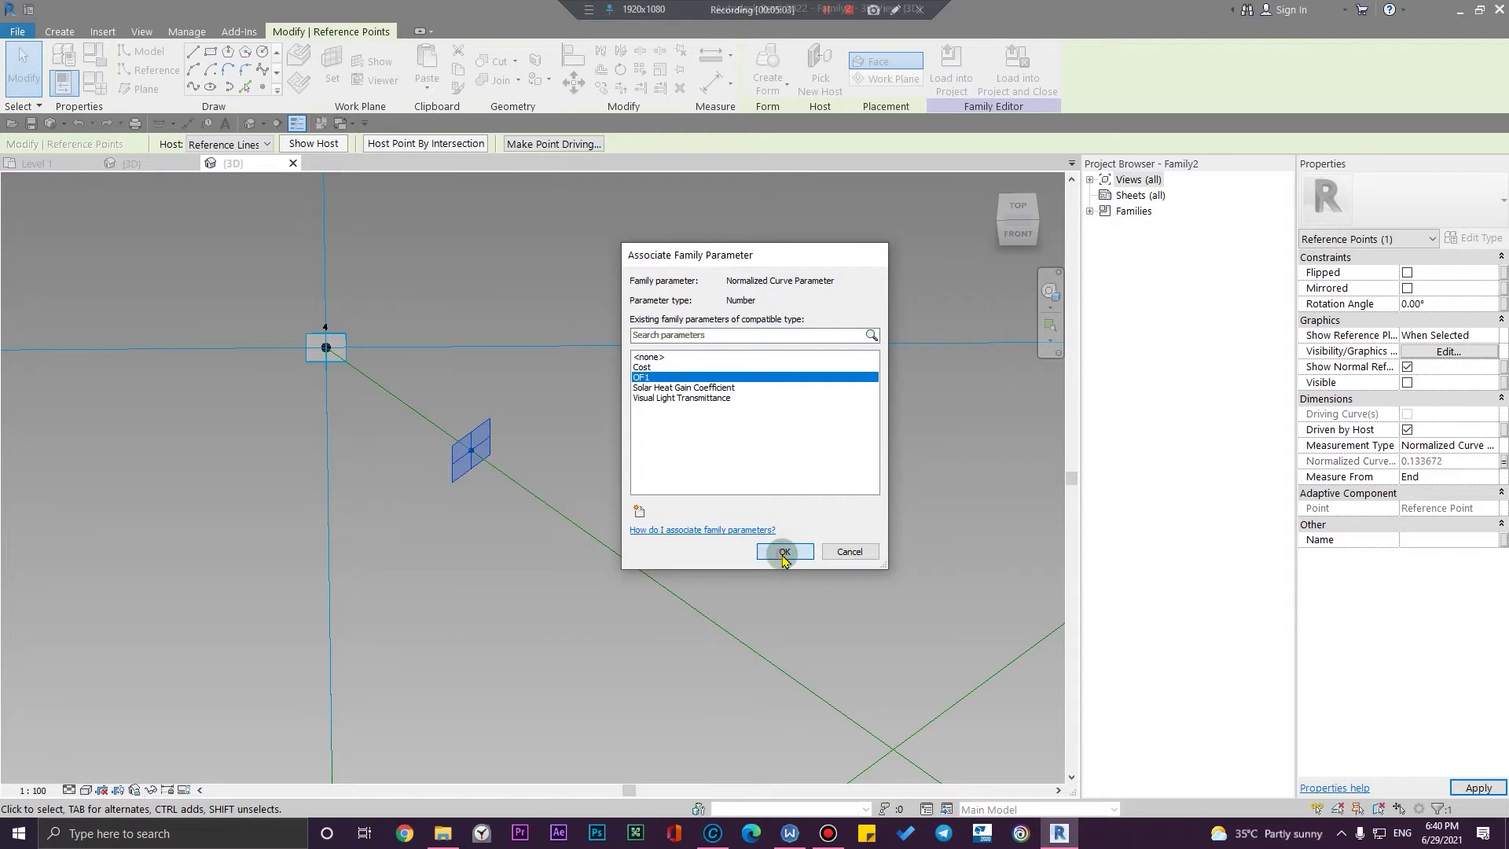
click(783, 556)
click(818, 515)
Measure the reference point near adaptive point 3 from End and associate its Normalized Curve Parameter with OF1
scroll(818, 516, down, 2)
middle_drag(800, 515, 568, 434)
scroll(805, 433, up, 2)
drag(929, 350, 945, 337)
middle_drag(791, 433, 316, 475)
click(1483, 480)
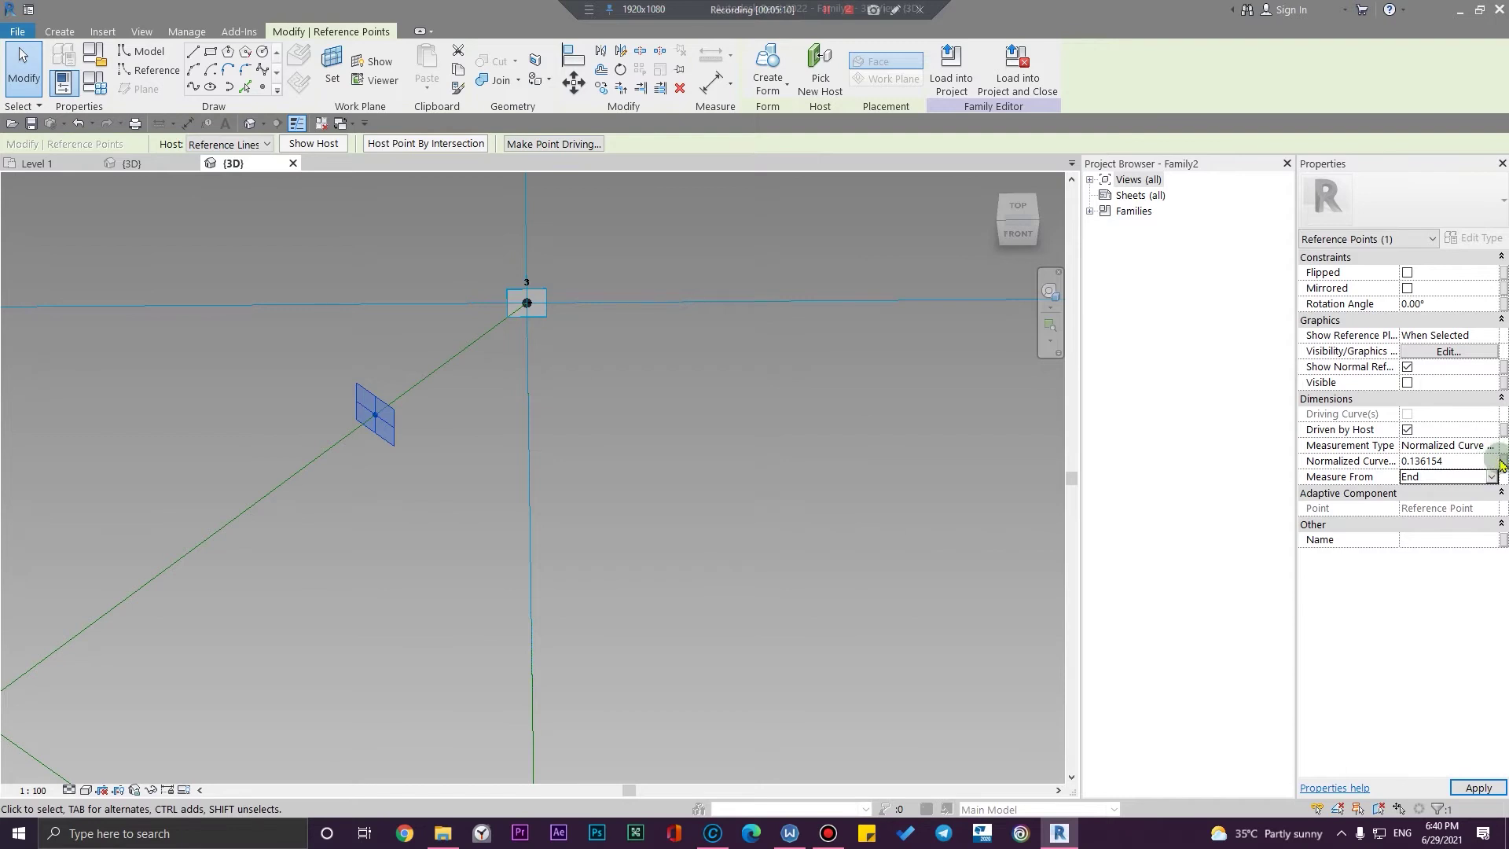
click(1495, 462)
click(659, 379)
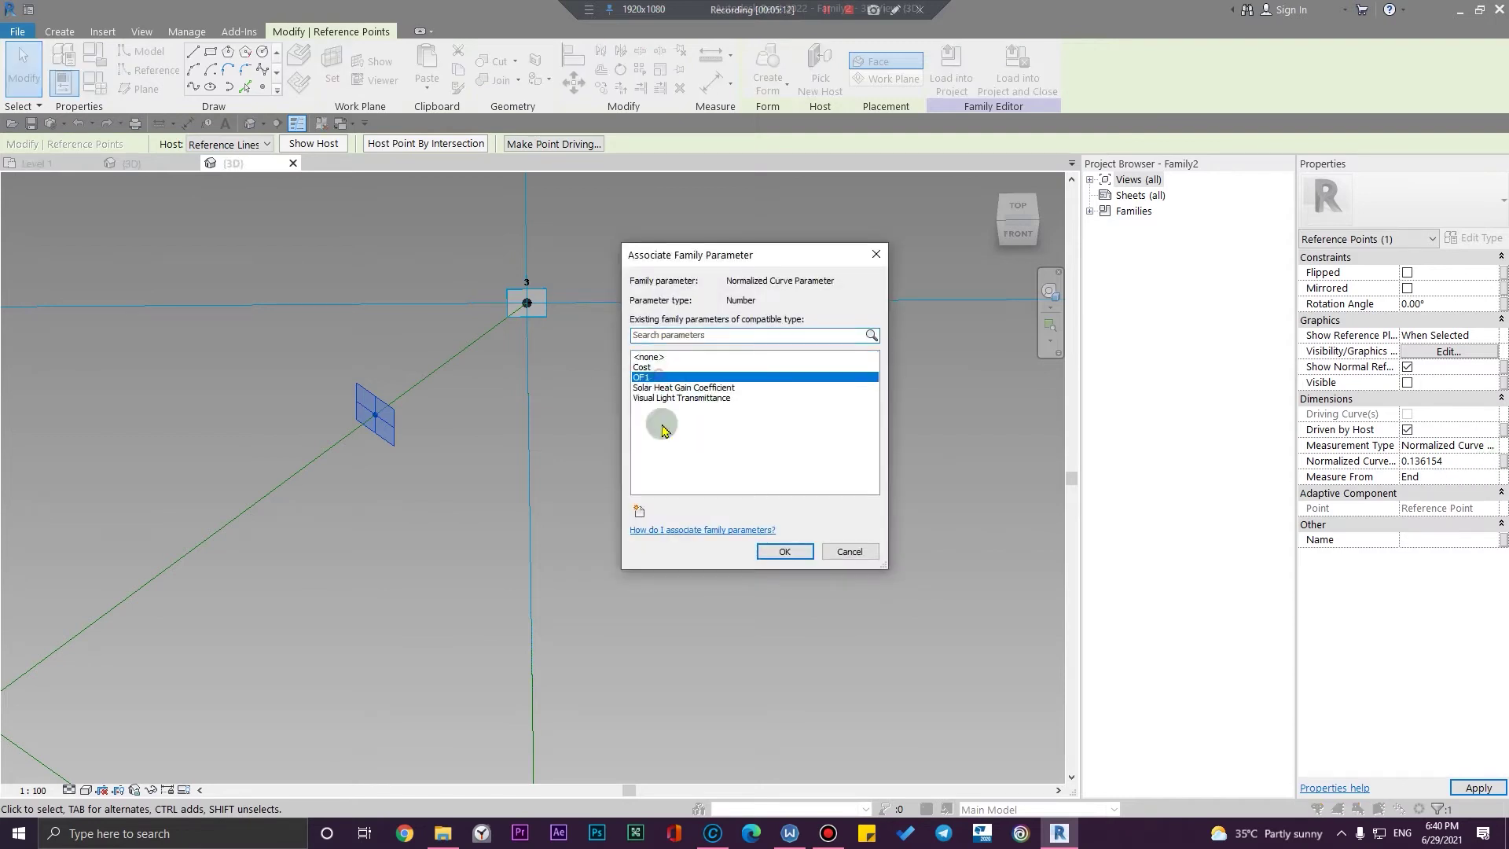
click(794, 553)
click(479, 589)
Draw a line through the two reference points near adaptive points 4 and 3
scroll(433, 613, down, 3)
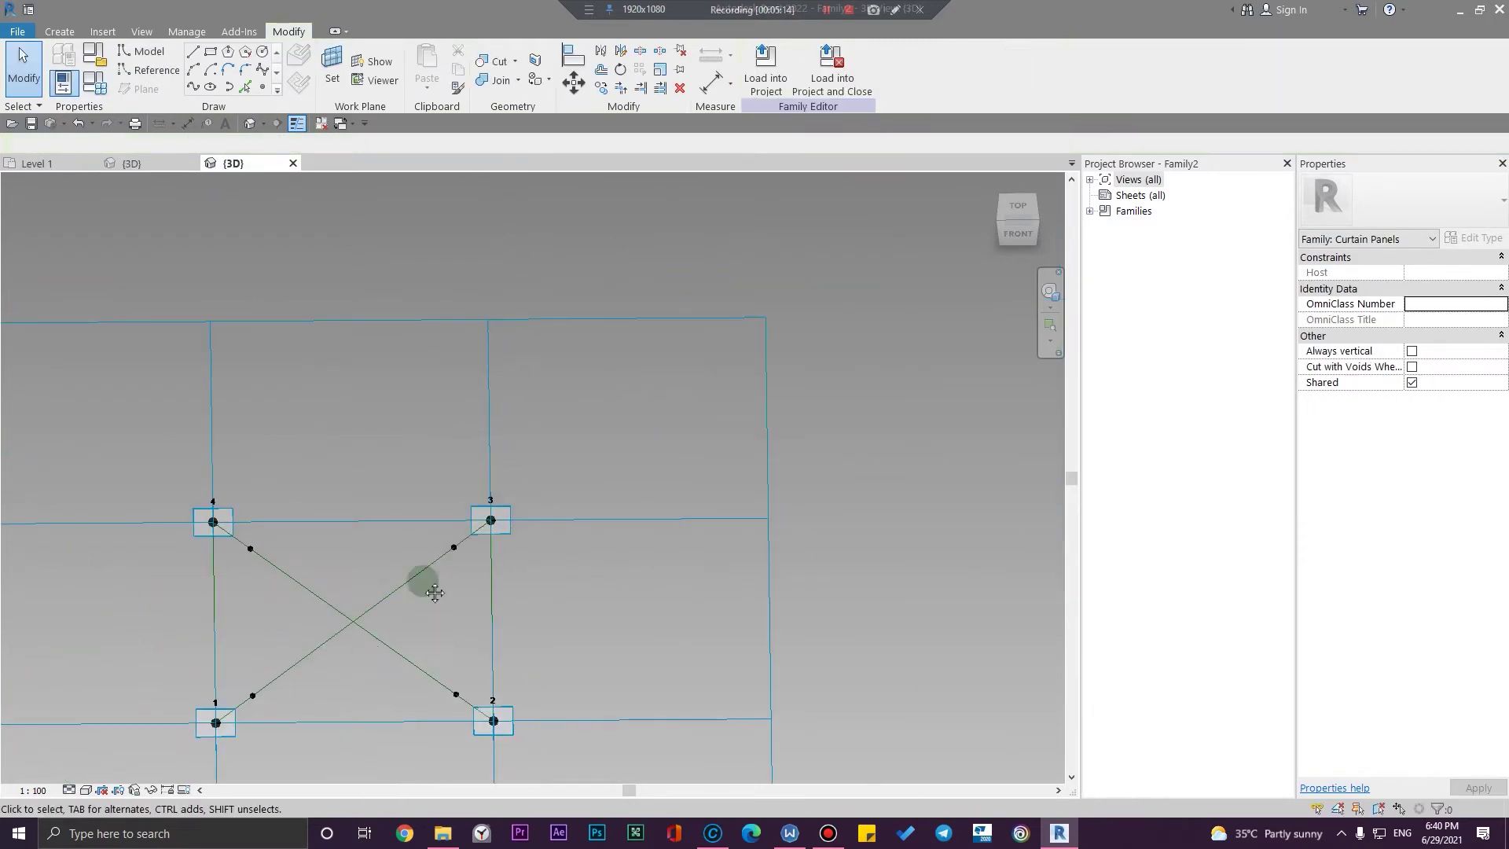
middle_drag(387, 630, 503, 523)
scroll(327, 378, up, 4)
middle_drag(589, 539, 516, 459)
drag(299, 369, 448, 277)
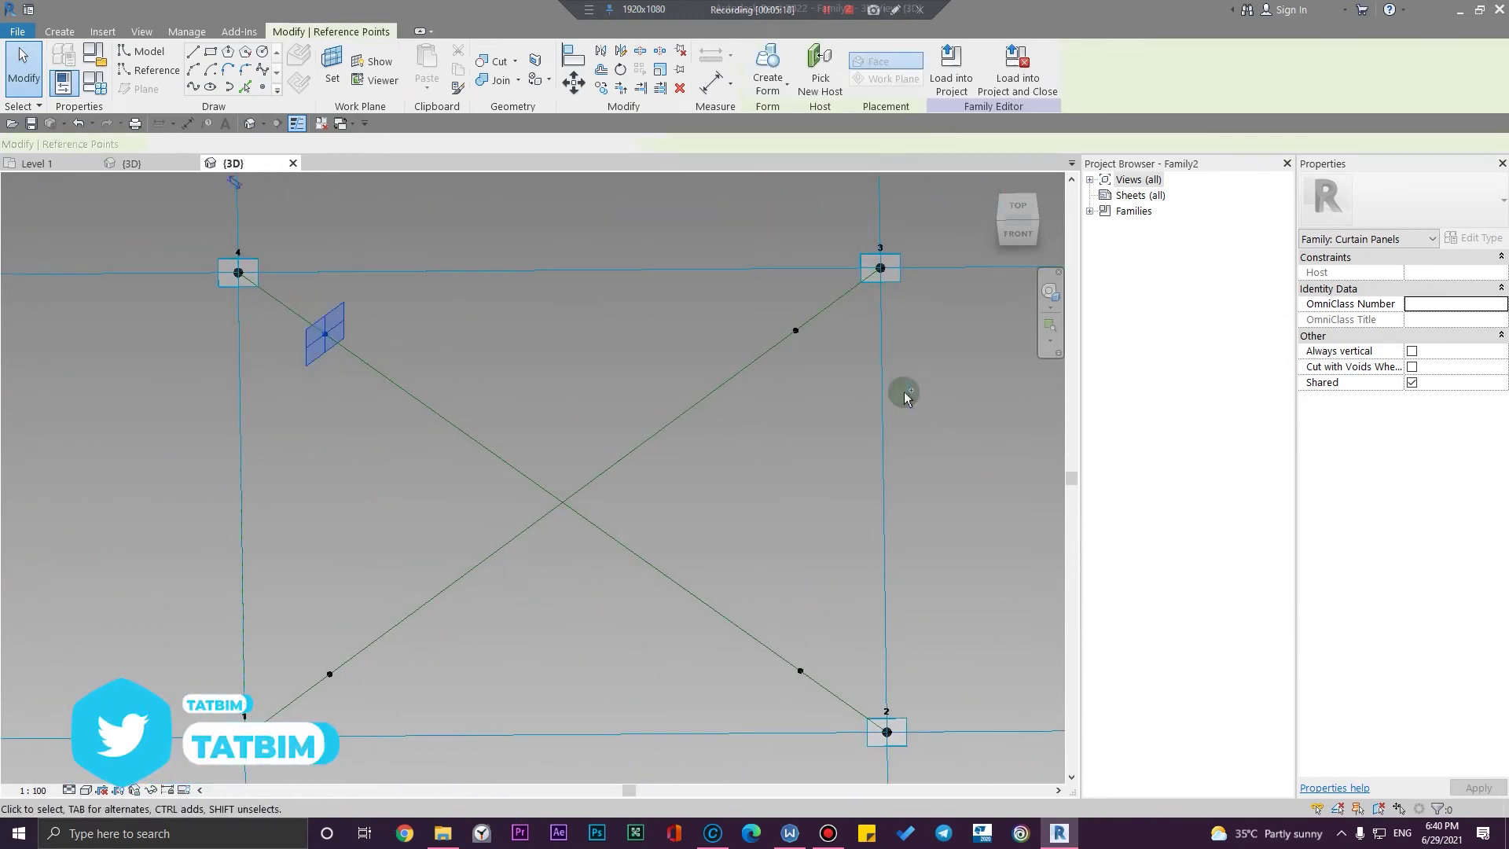
ctrl+drag(755, 374, 848, 307)
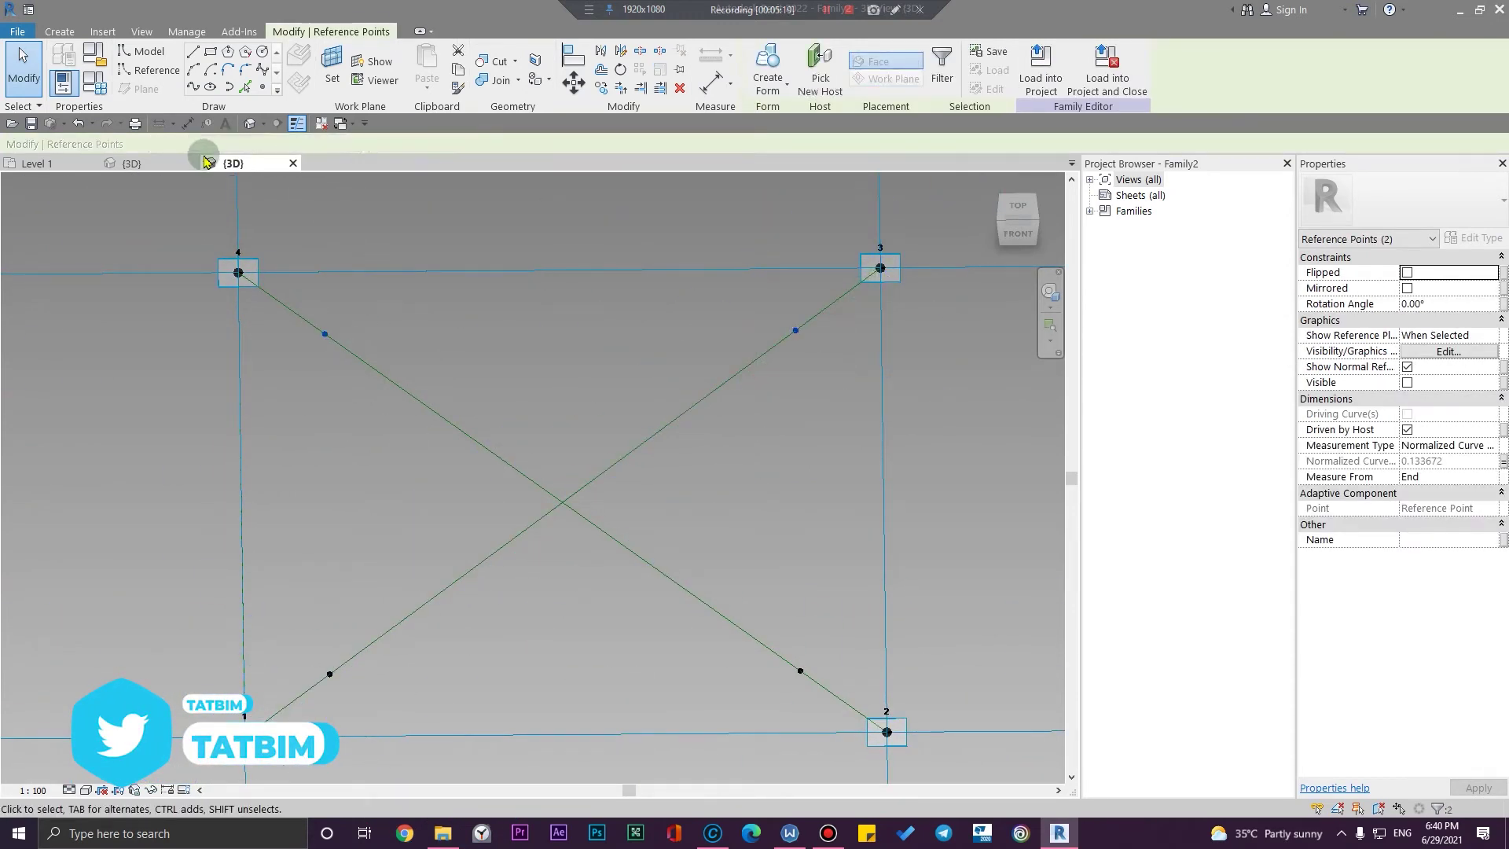
click(196, 86)
click(277, 438)
Draw a line through the reference points near adaptive points 4 and 1
drag(289, 406, 376, 301)
ctrl+drag(310, 696, 379, 607)
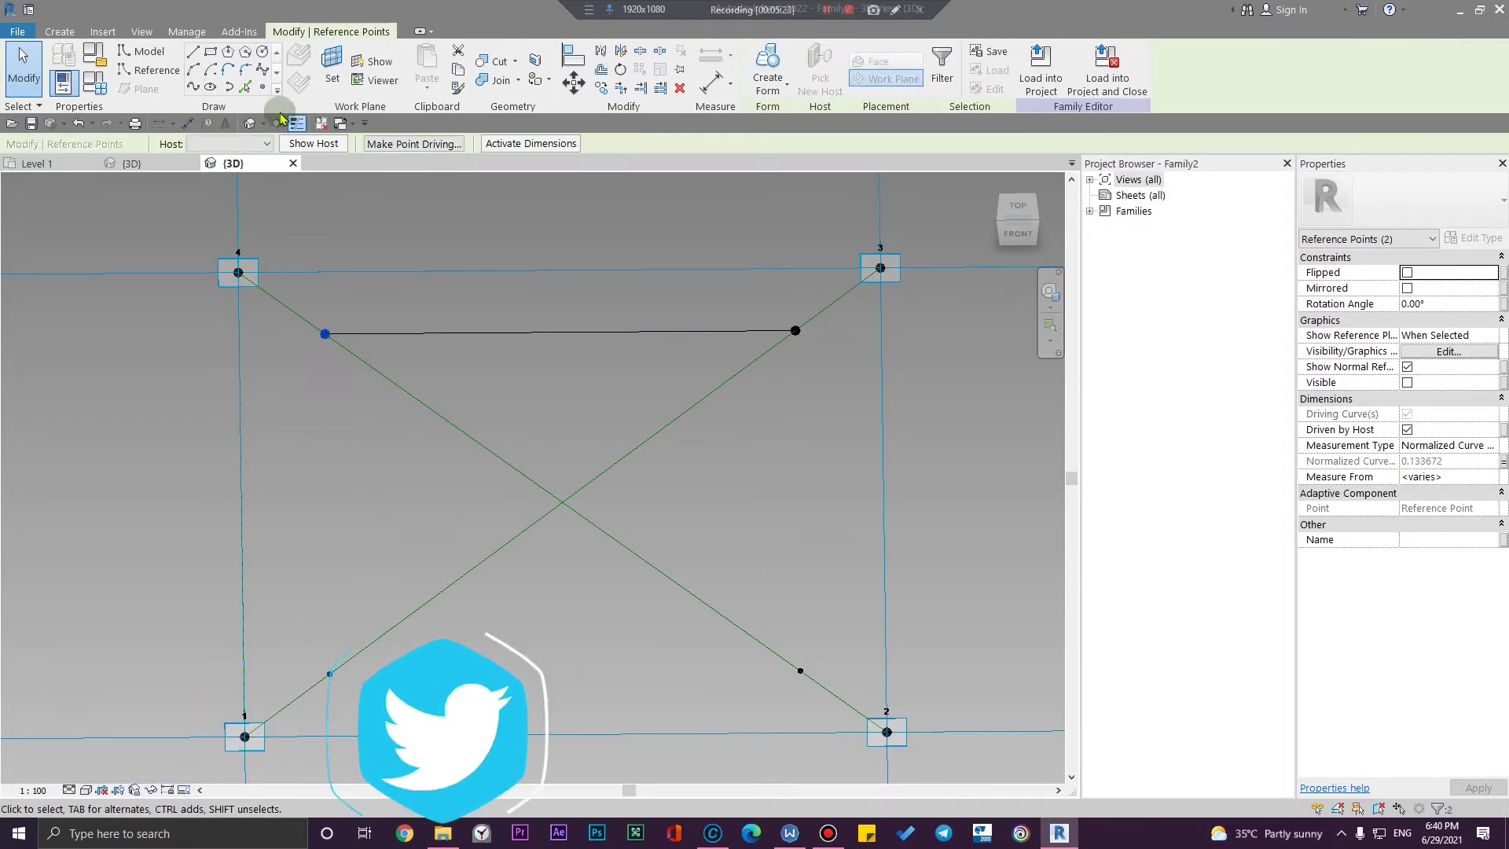
click(197, 86)
click(458, 468)
Close the inner rectangle with lines from the reference point near adaptive point 2 to those near adaptive points 1 and 3
middle_drag(737, 724, 483, 641)
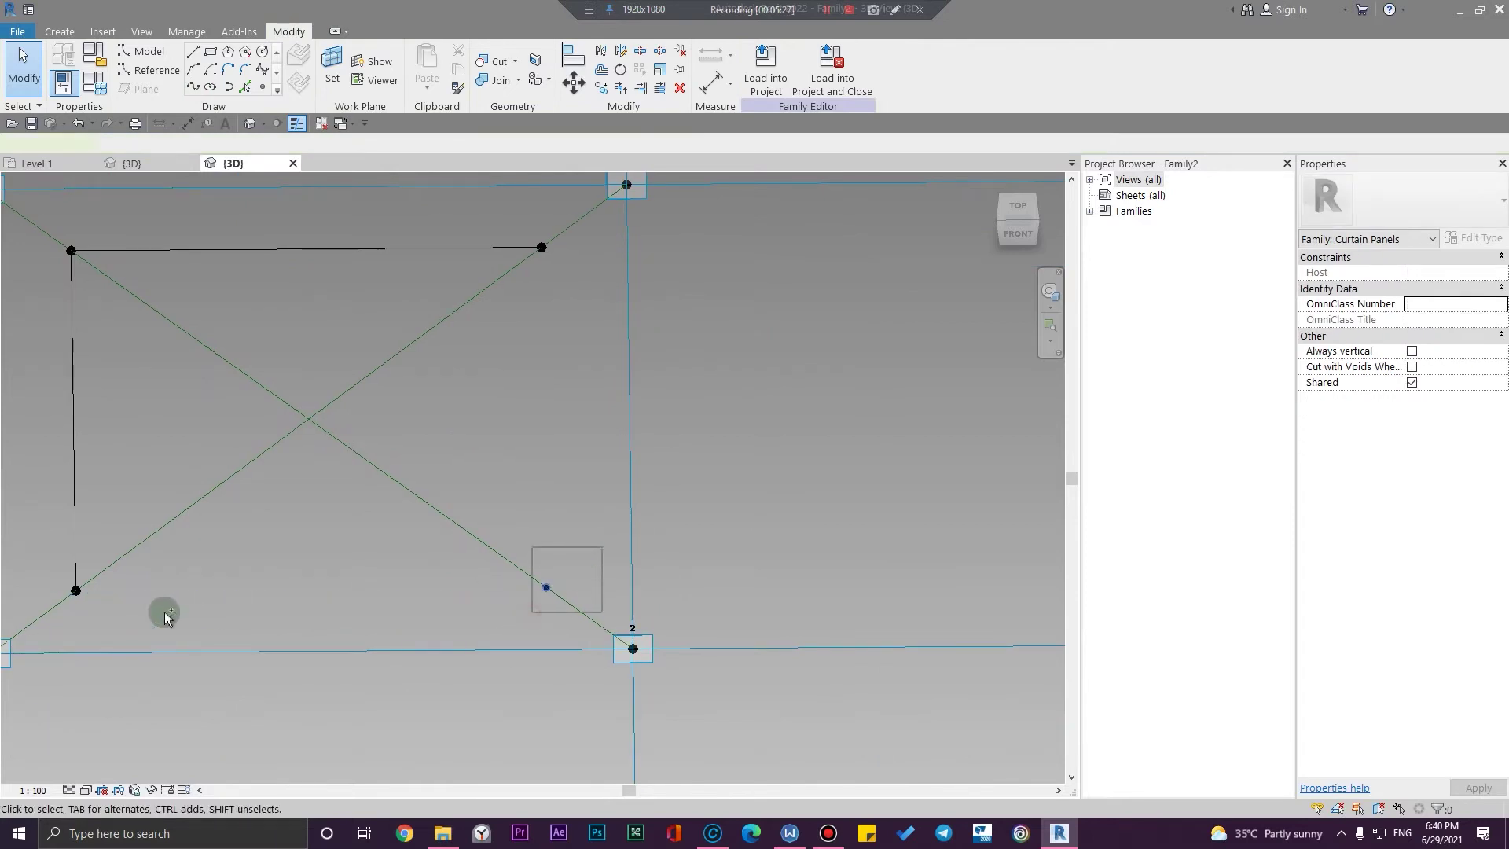
ctrl+drag(56, 620, 120, 534)
click(193, 86)
middle_drag(510, 448, 507, 588)
ctrl+drag(521, 432, 563, 351)
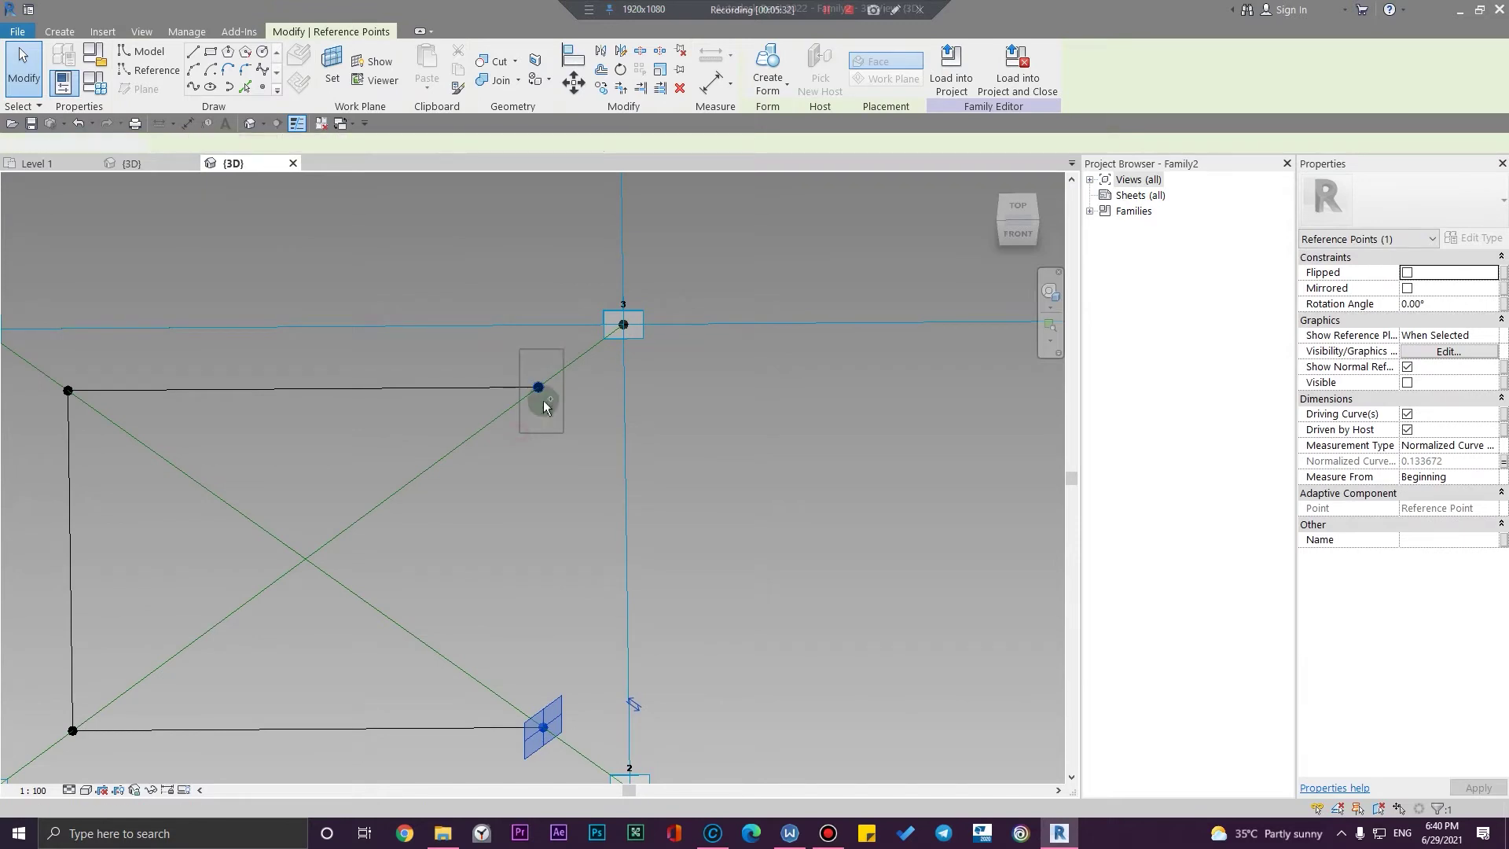
click(193, 86)
Convert the four lines of the inner rectangle into reference lines
middle_drag(331, 438, 475, 380)
key(Tab)
click(413, 330)
click(1406, 398)
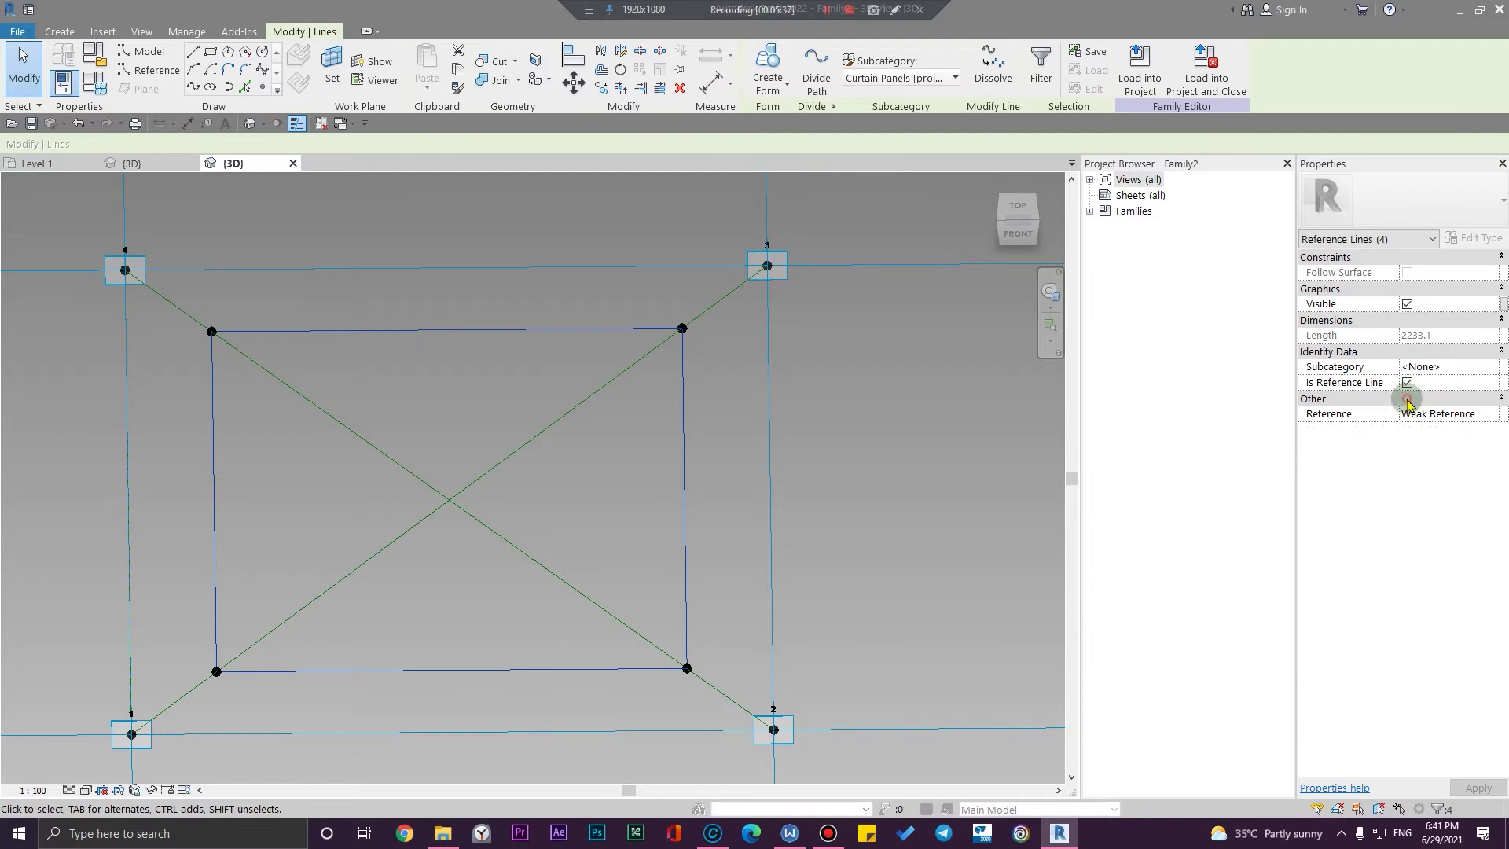
click(912, 493)
scroll(910, 491, down, 3)
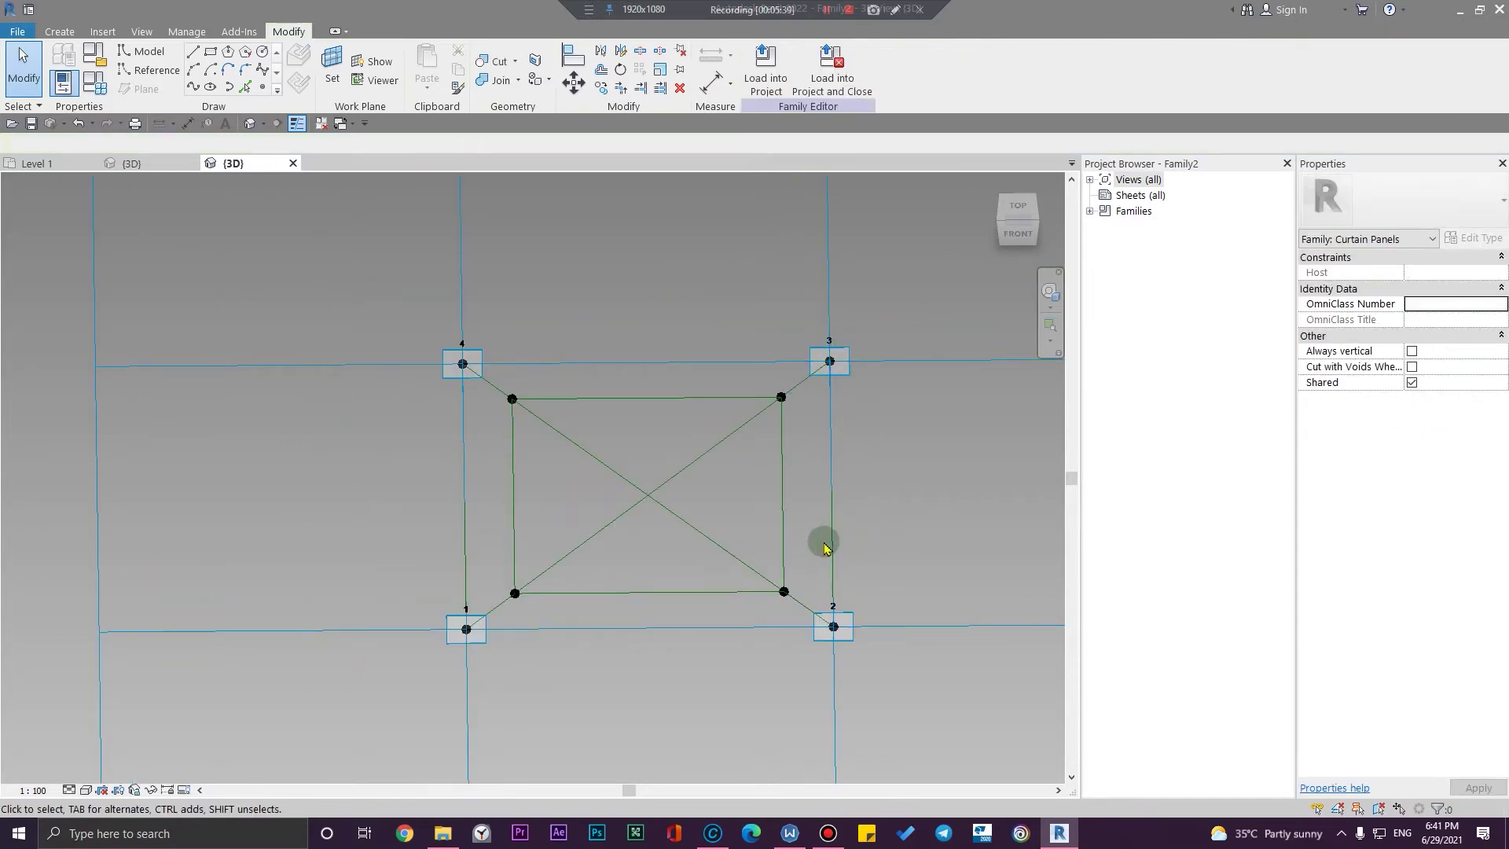
shift+middle_drag(865, 623, 737, 501)
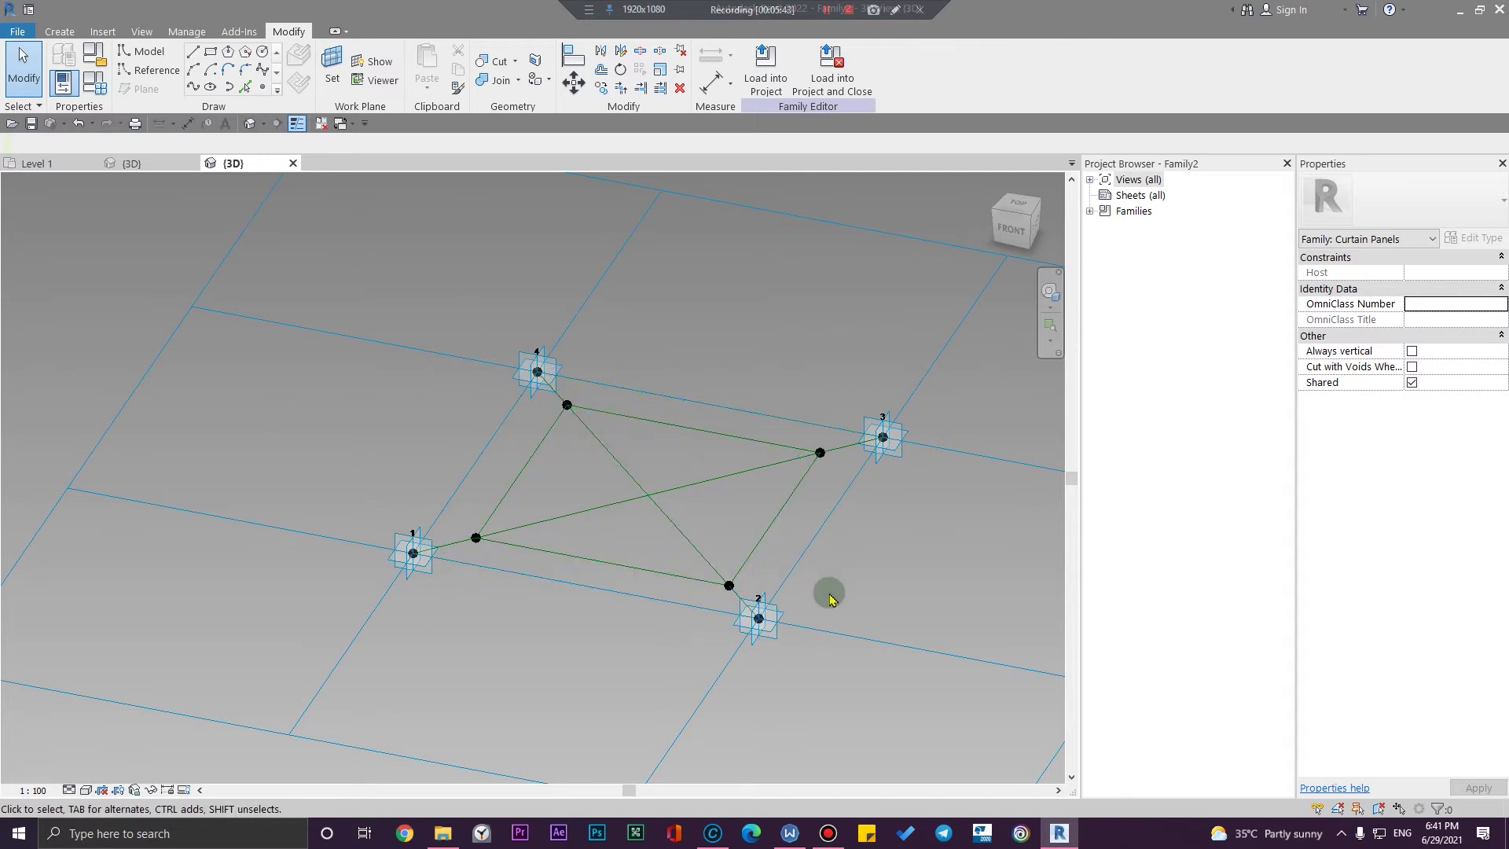
Set the work plane to the horizontal plane of adaptive point 4 and place a reference point on that adaptive point
shift+middle_drag(610, 437, 658, 471)
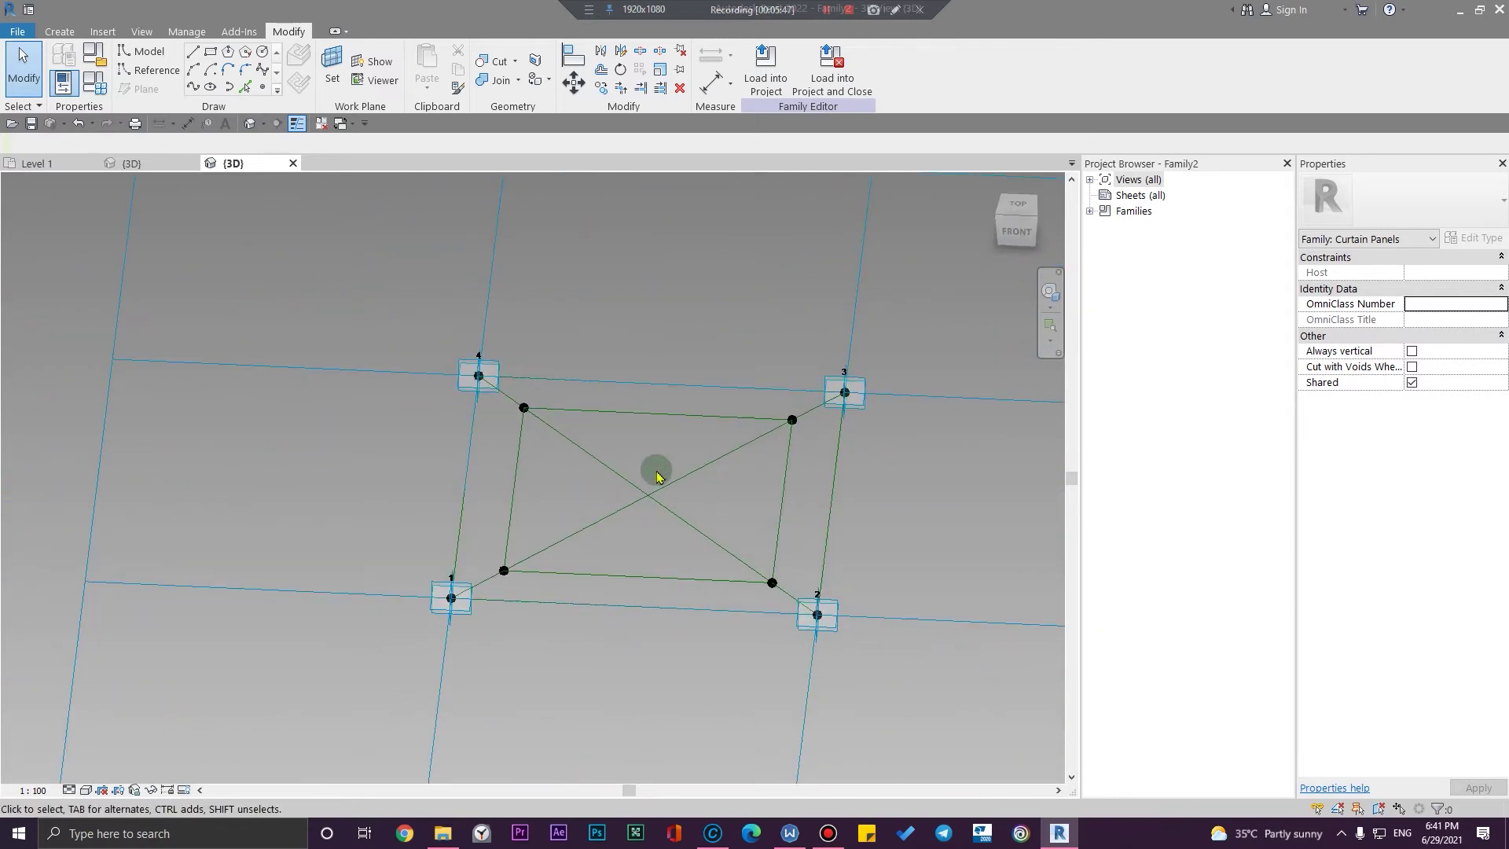
shift+middle_drag(563, 396, 599, 427)
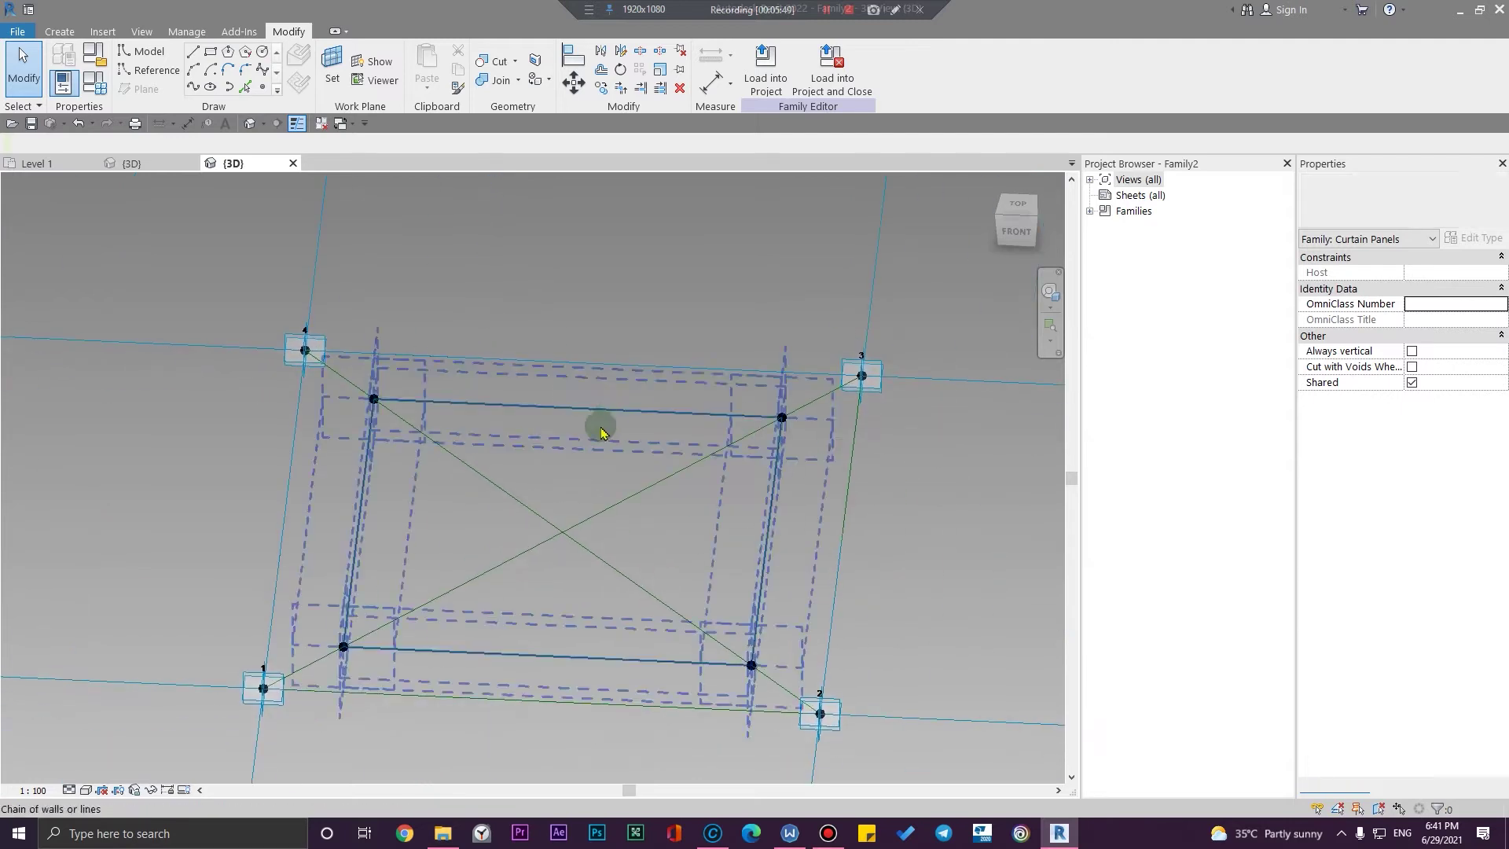
click(264, 89)
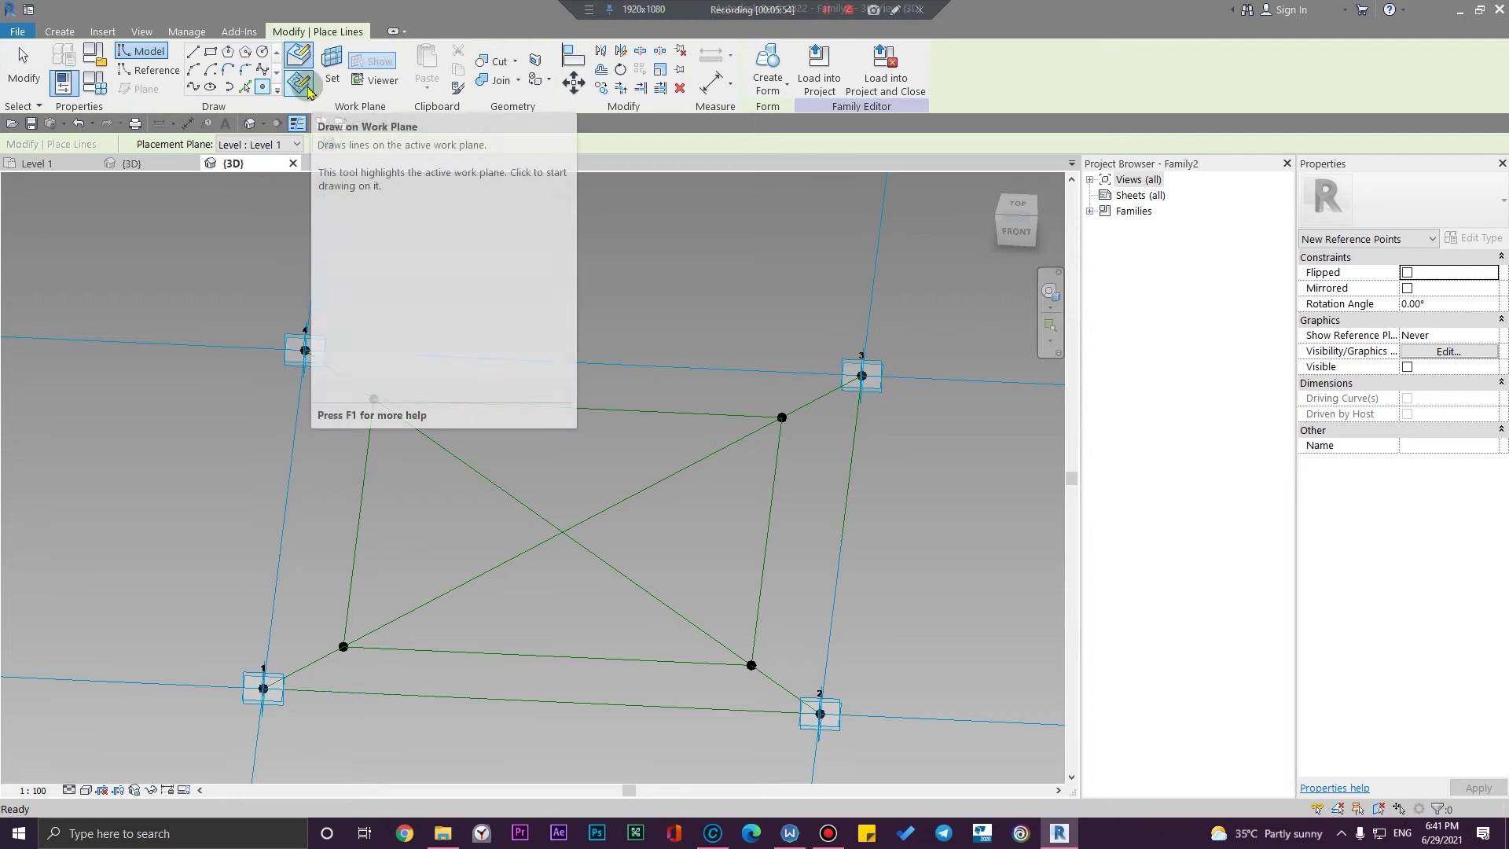
middle_drag(397, 261, 519, 470)
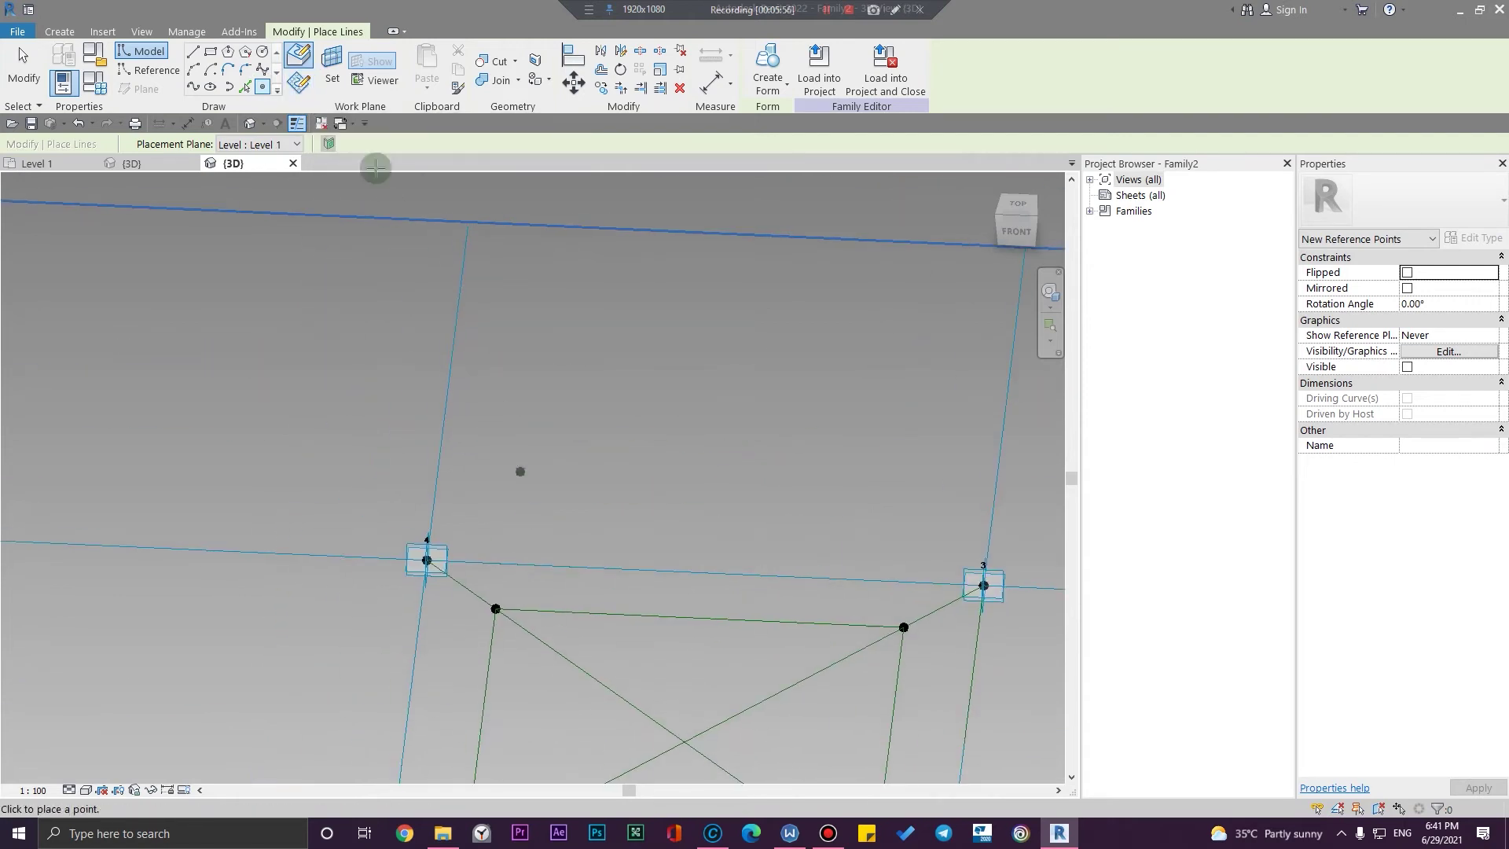
click(331, 77)
scroll(431, 542, up, 5)
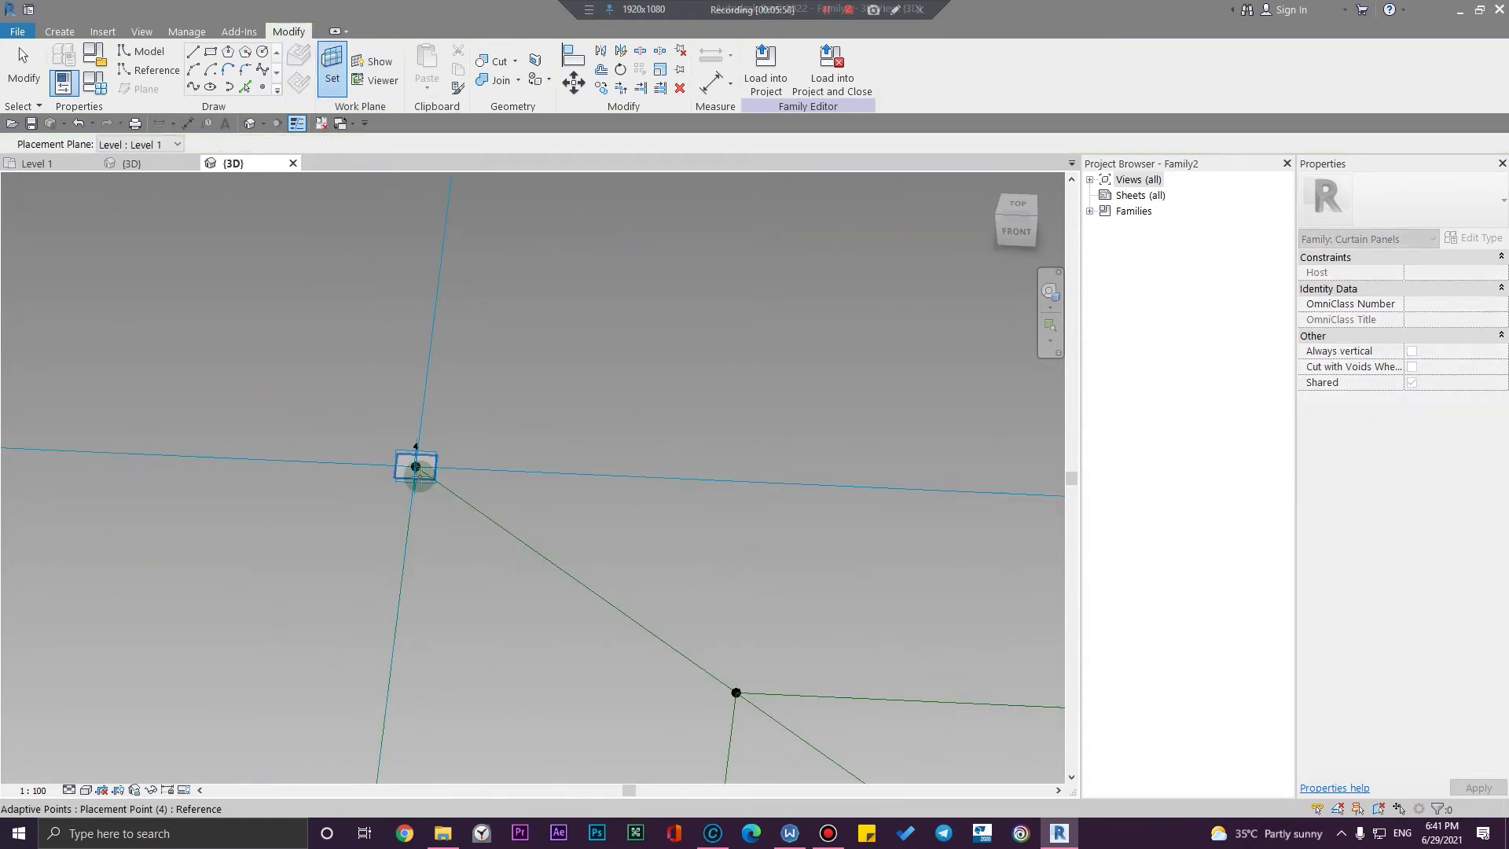
click(415, 465)
Set the work plane to the horizontal plane of adaptive point 3 and place a reference point on it
scroll(422, 532, up, 2)
middle_drag(549, 529, 161, 486)
middle_drag(786, 546, 102, 516)
click(332, 66)
scroll(638, 400, up, 1)
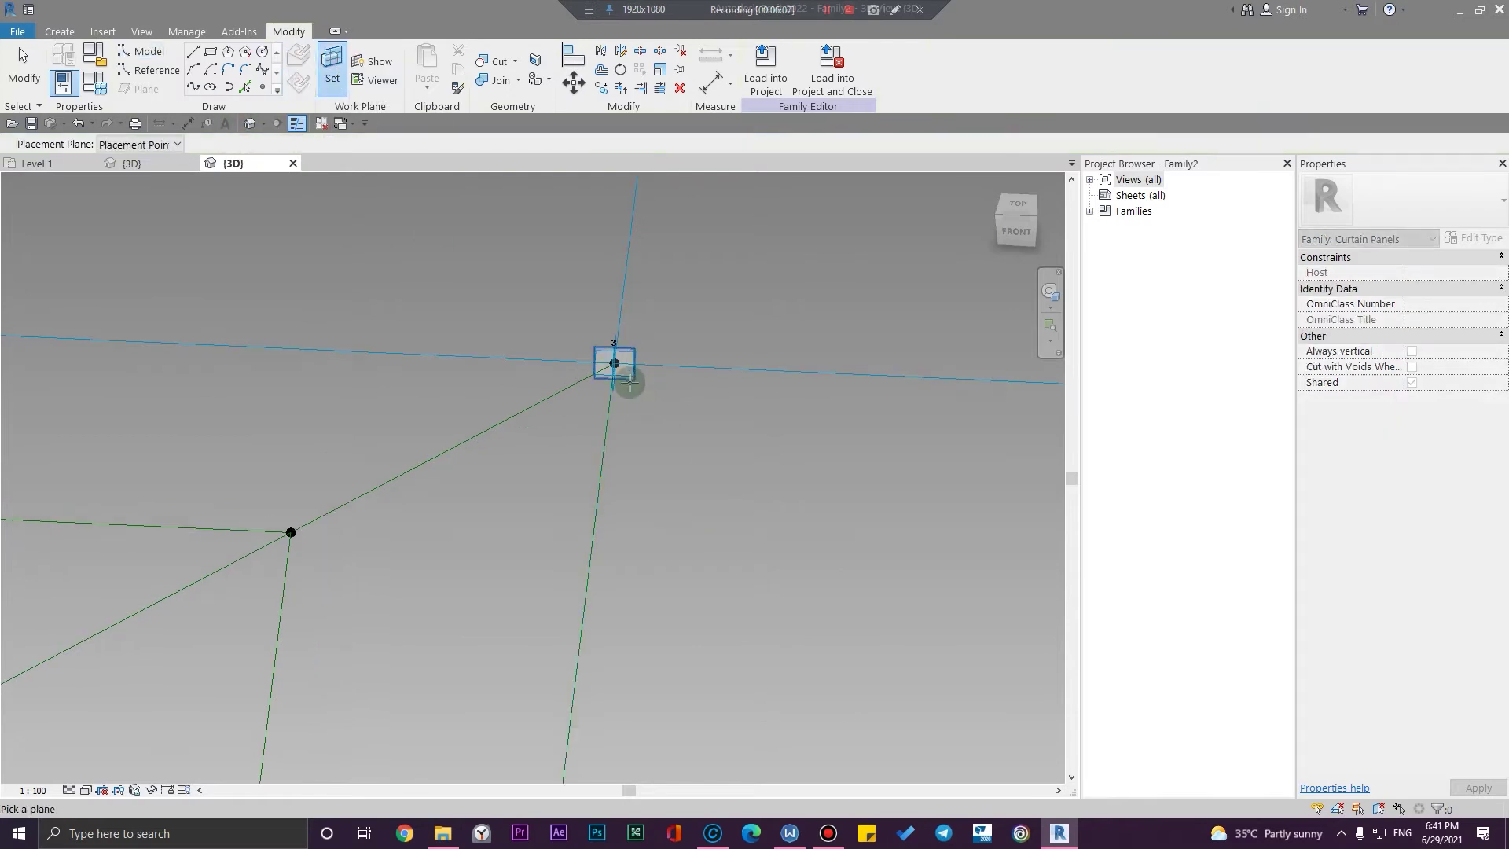
click(625, 373)
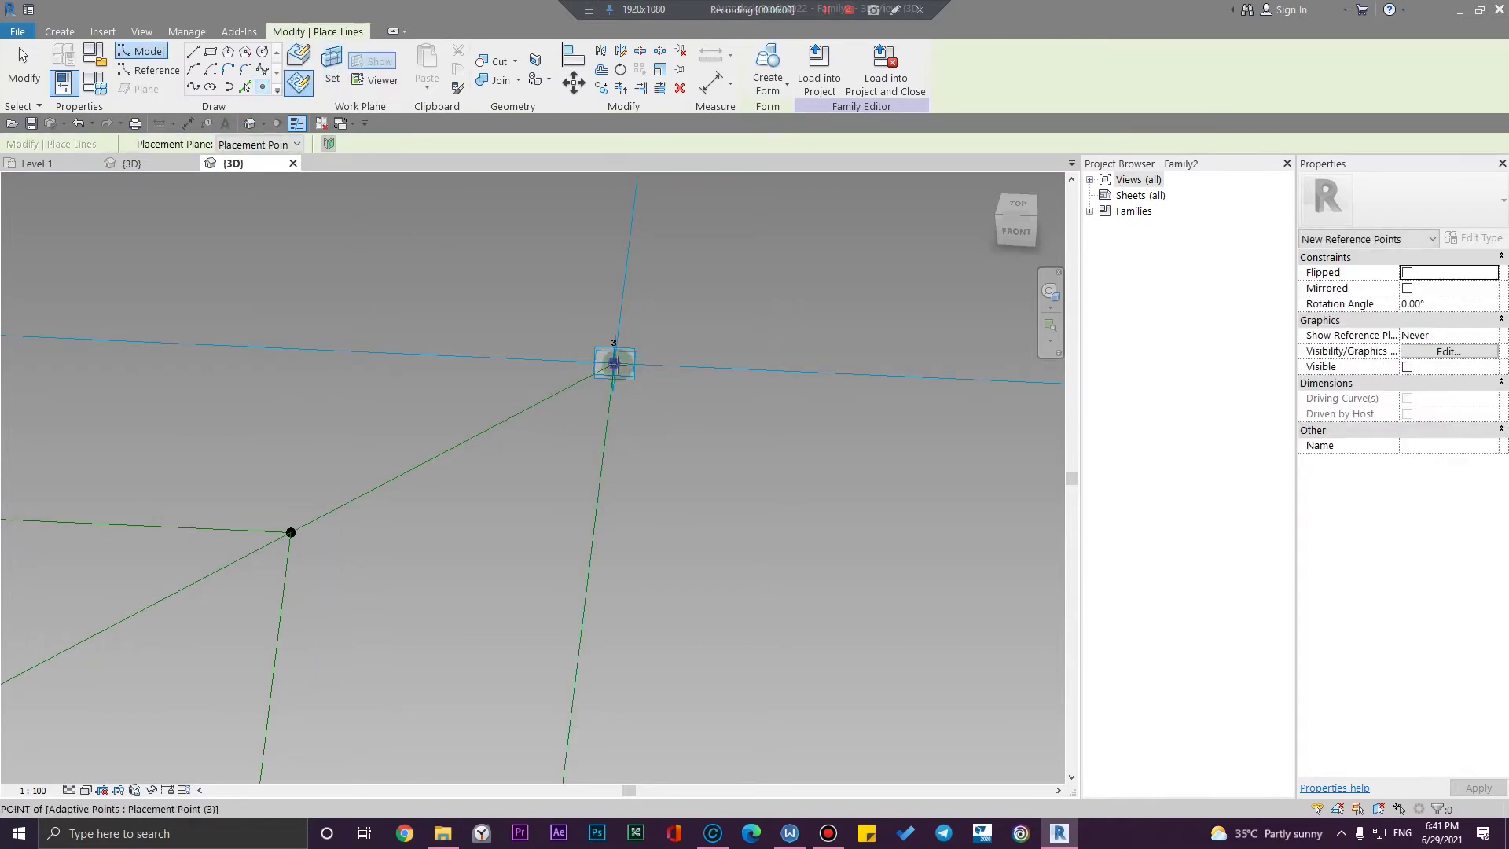
Place a reference point at adaptive point 2, using that adaptive point's horizontal plane as the work plane
scroll(678, 629, down, 3)
middle_drag(720, 738, 775, 320)
middle_drag(682, 679, 579, 576)
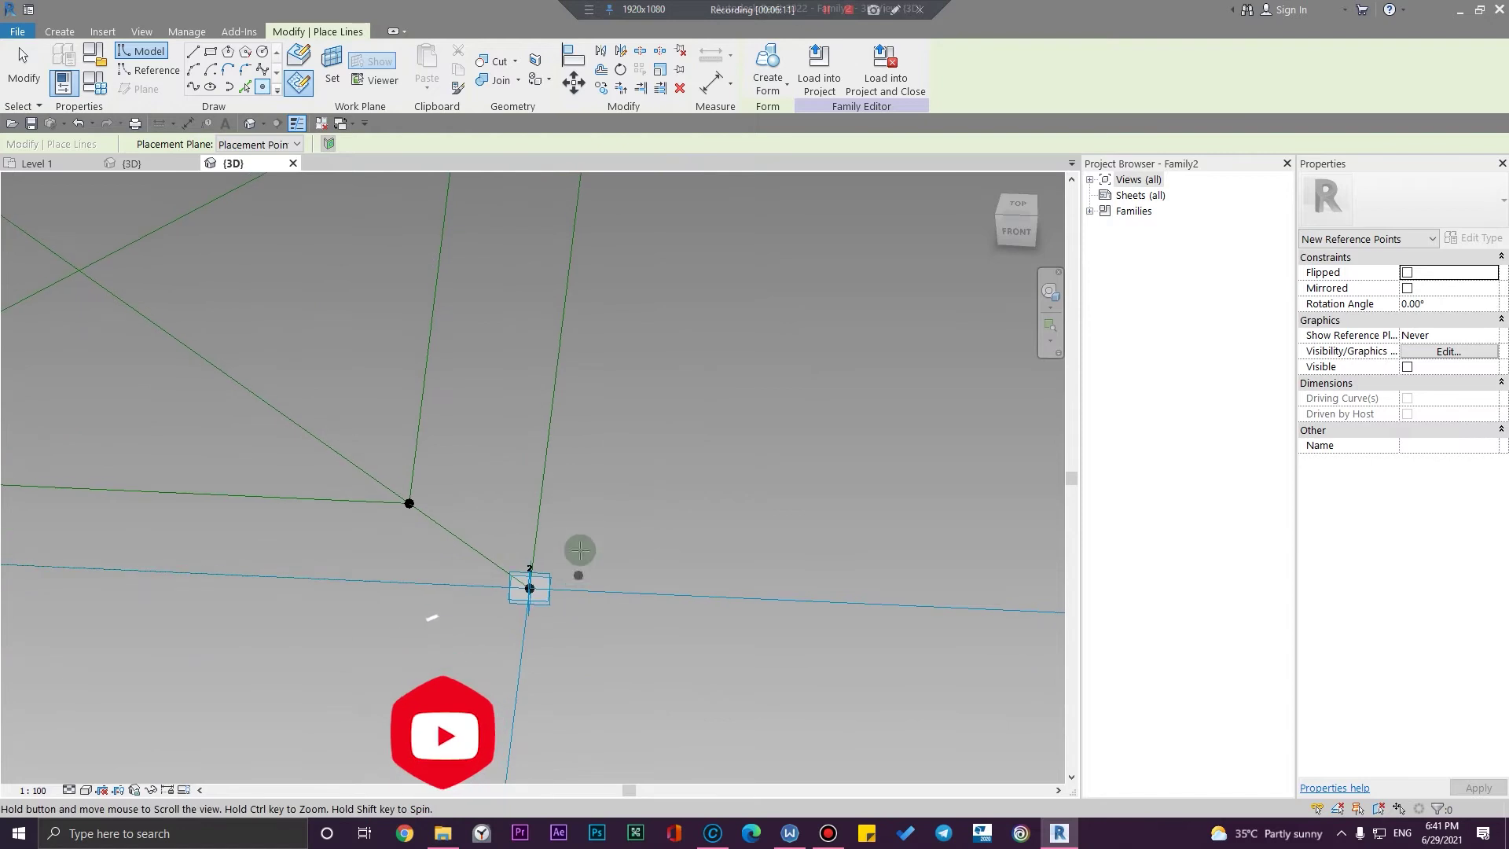
click(328, 148)
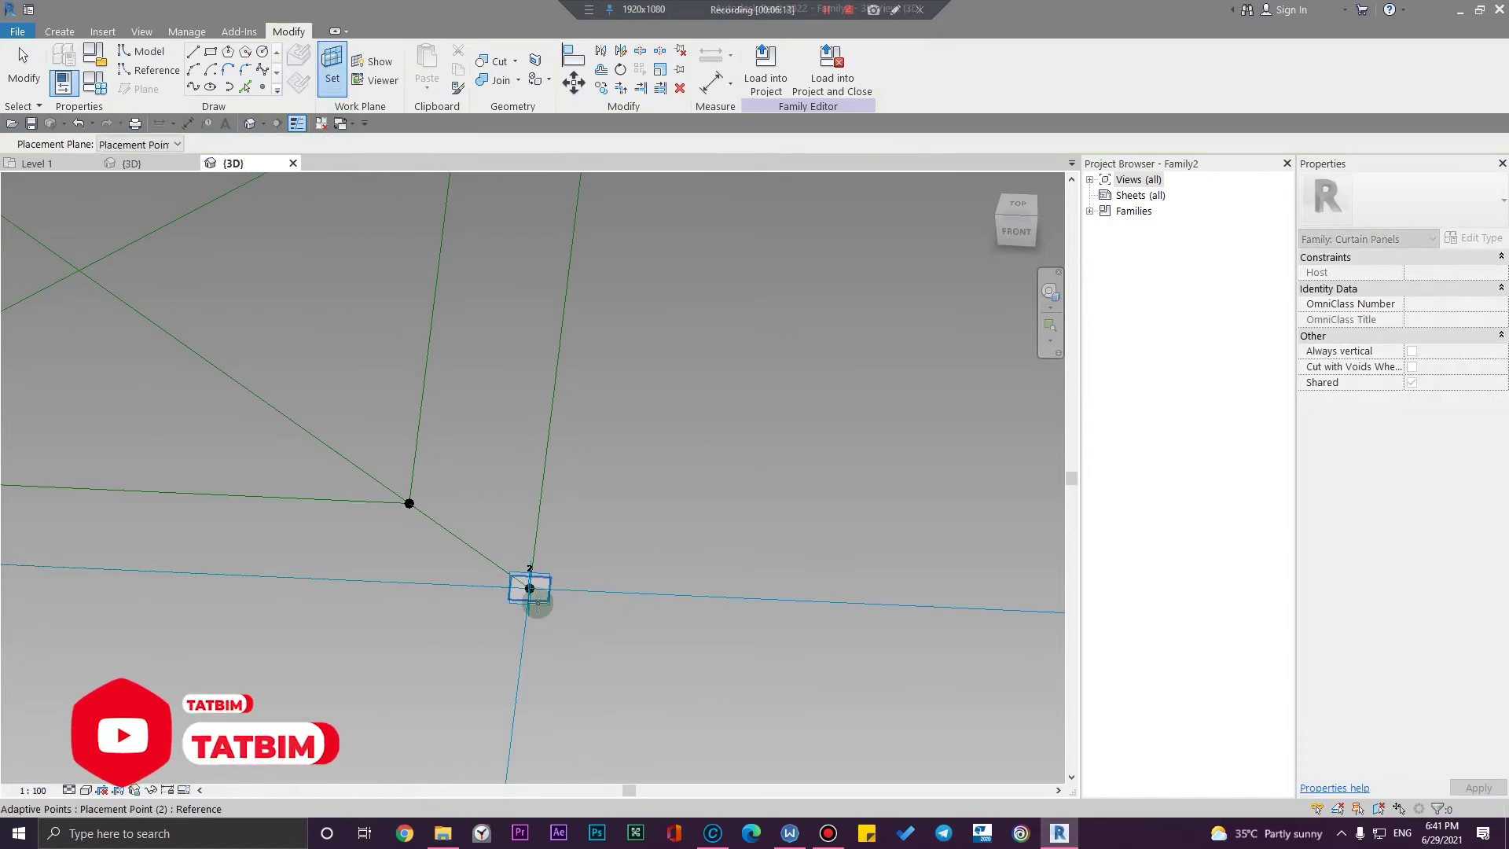
click(566, 620)
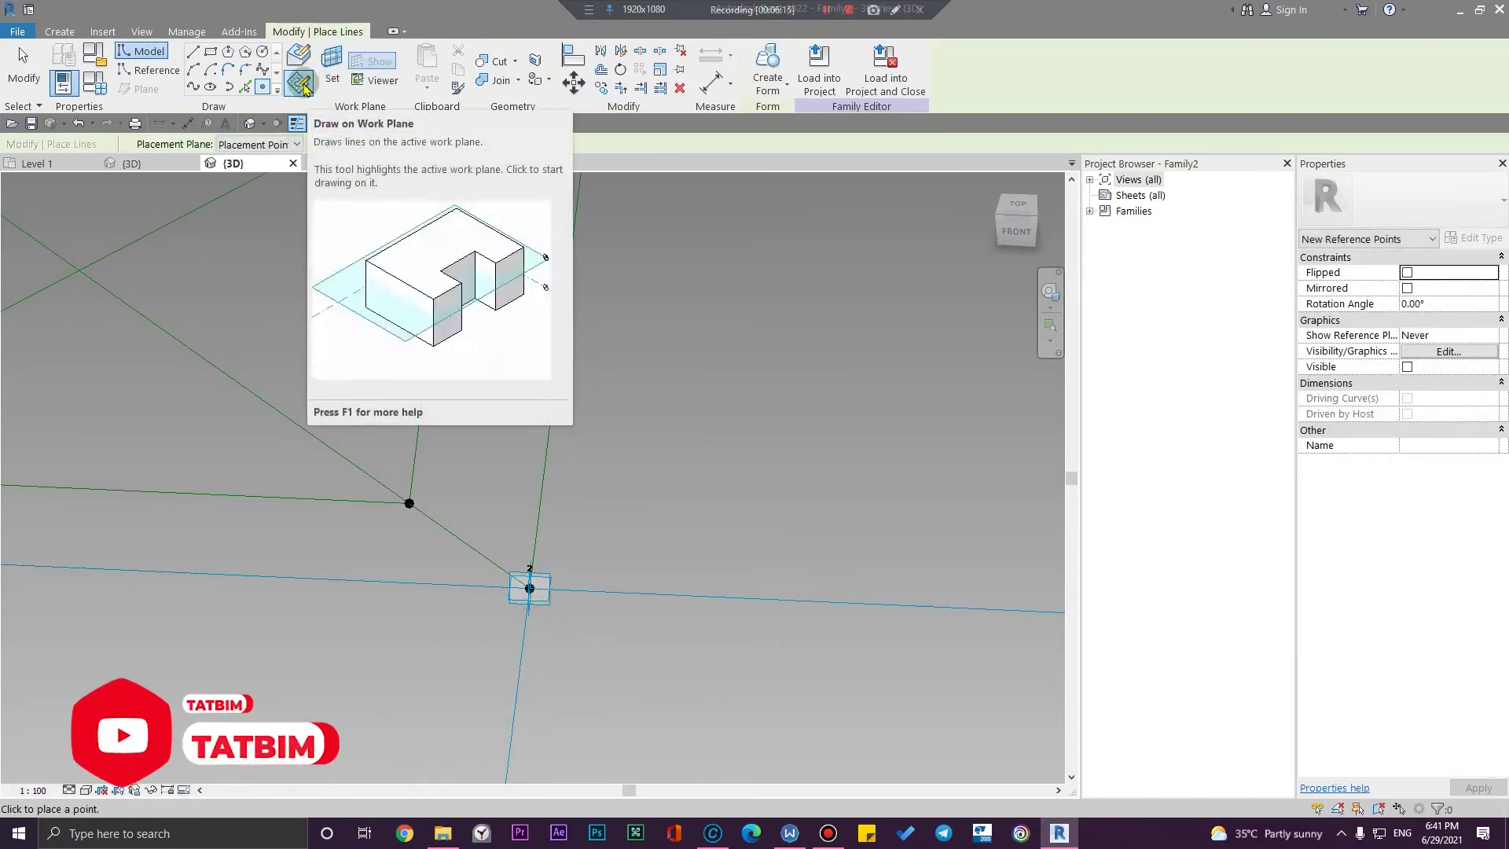
Place a reference point at adaptive point 1 on its own horizontal plane and end point placement
scroll(377, 665, down, 3)
scroll(367, 665, up, 4)
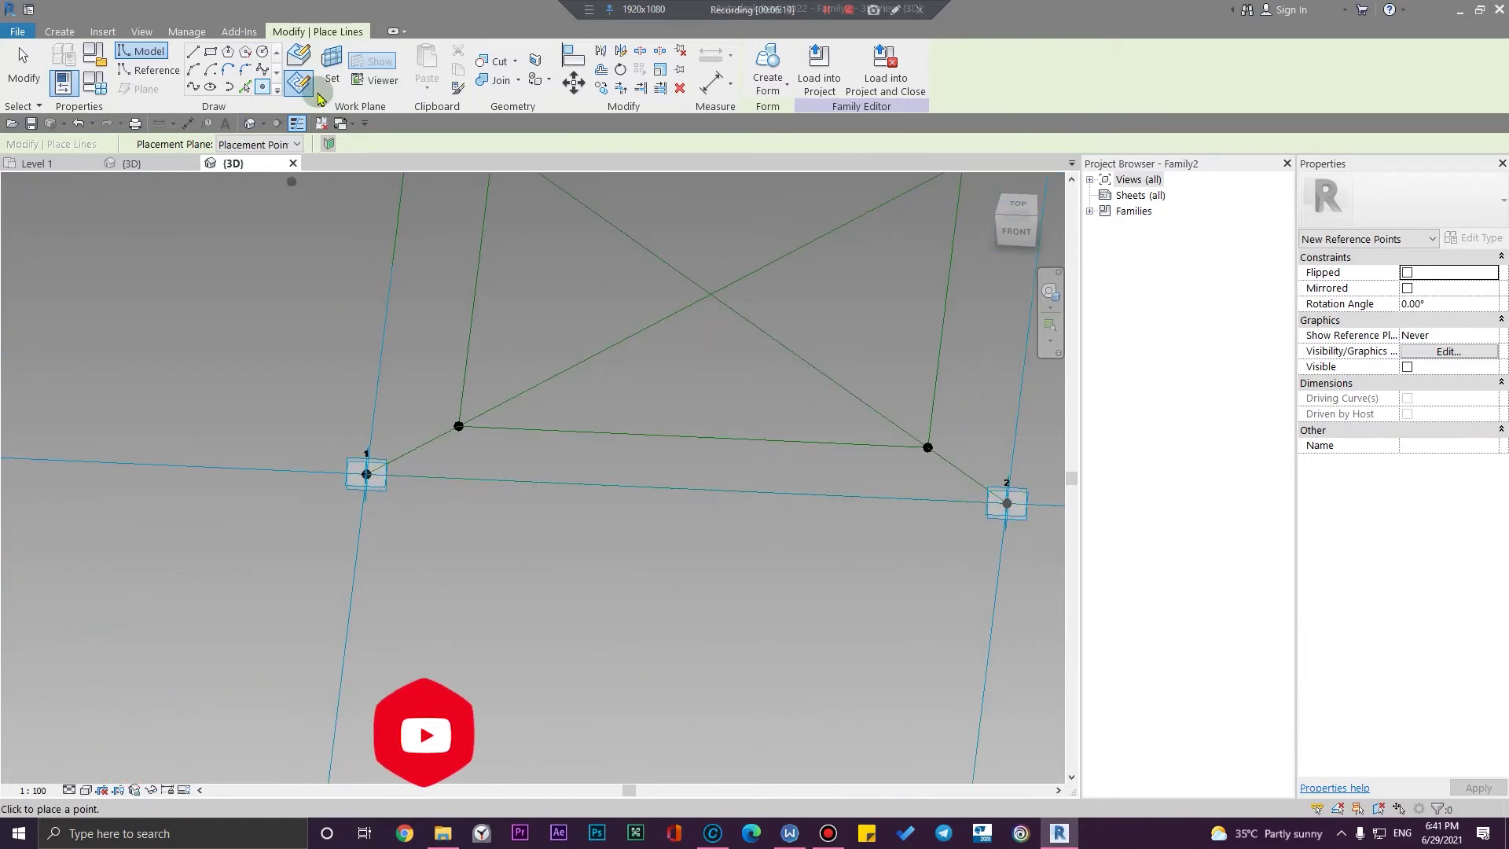
click(336, 69)
scroll(364, 510, up, 2)
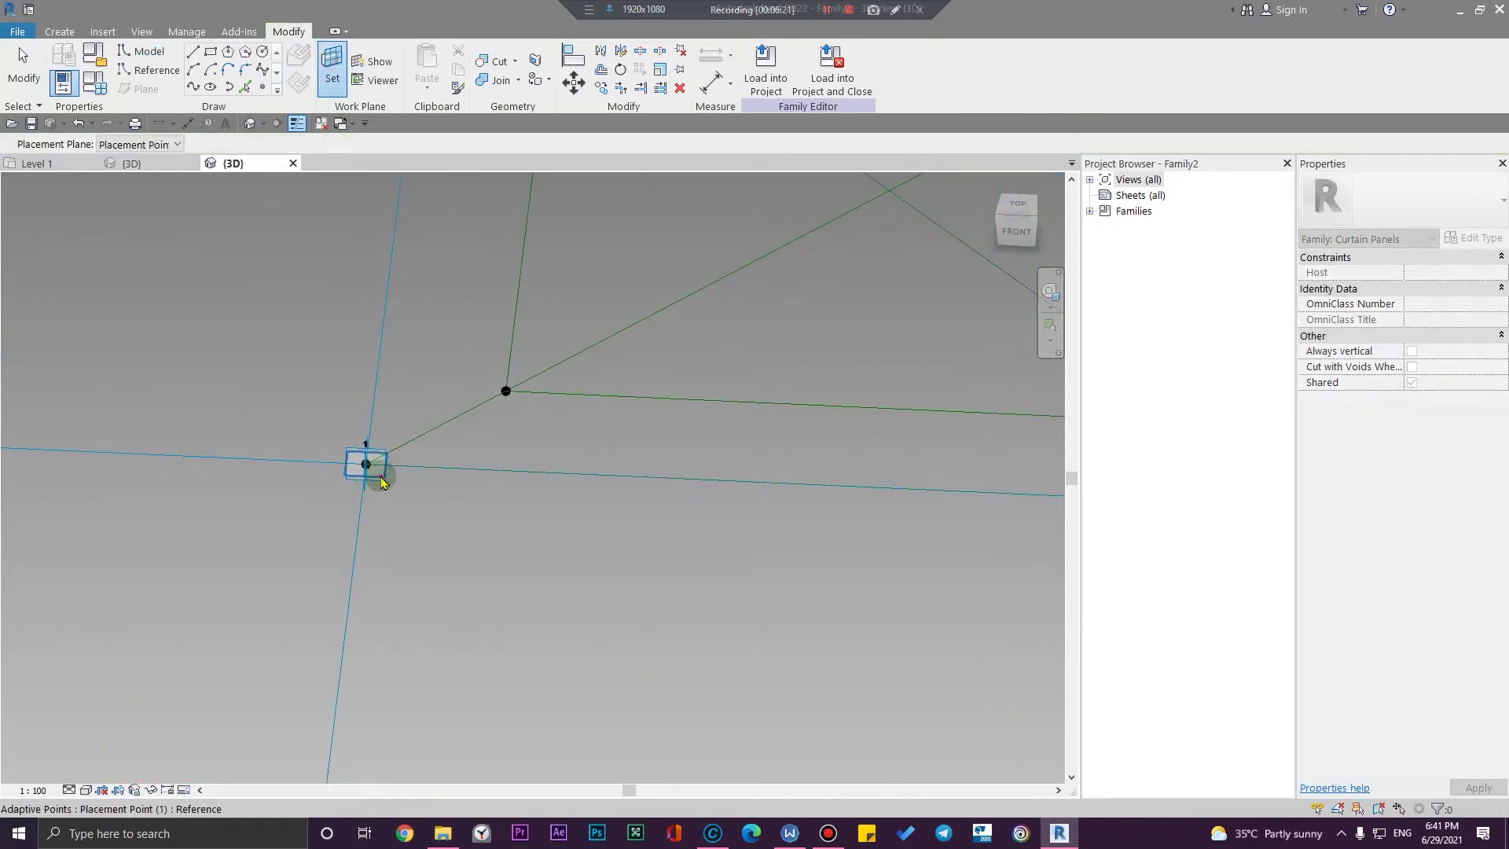
click(365, 464)
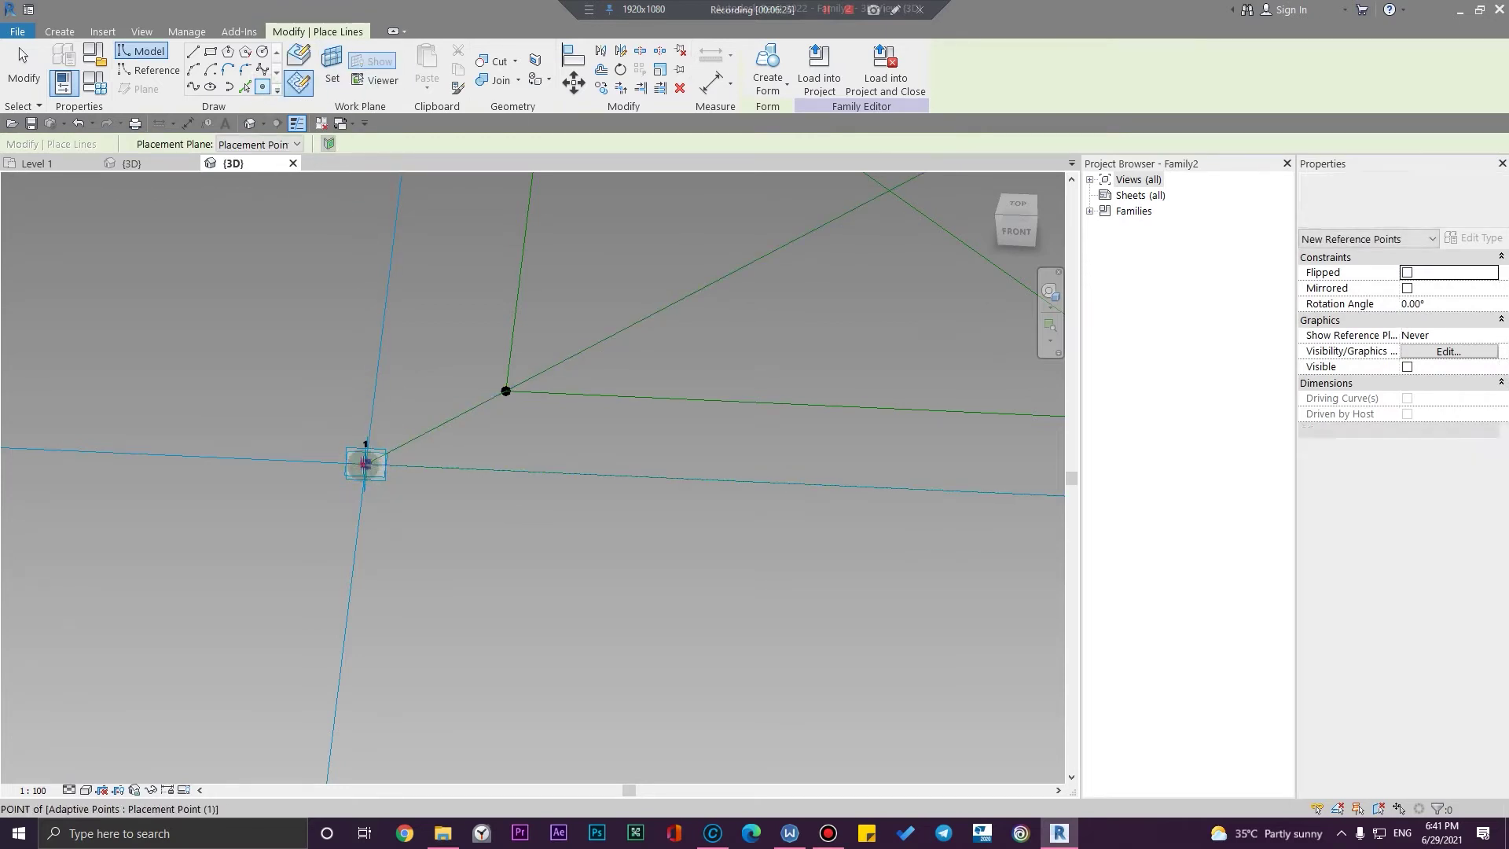
scroll(516, 647, down, 2)
key(Escape)
Raise the hosted reference point vertically above adaptive point 4 to an offset of about 537
scroll(485, 315, up, 3)
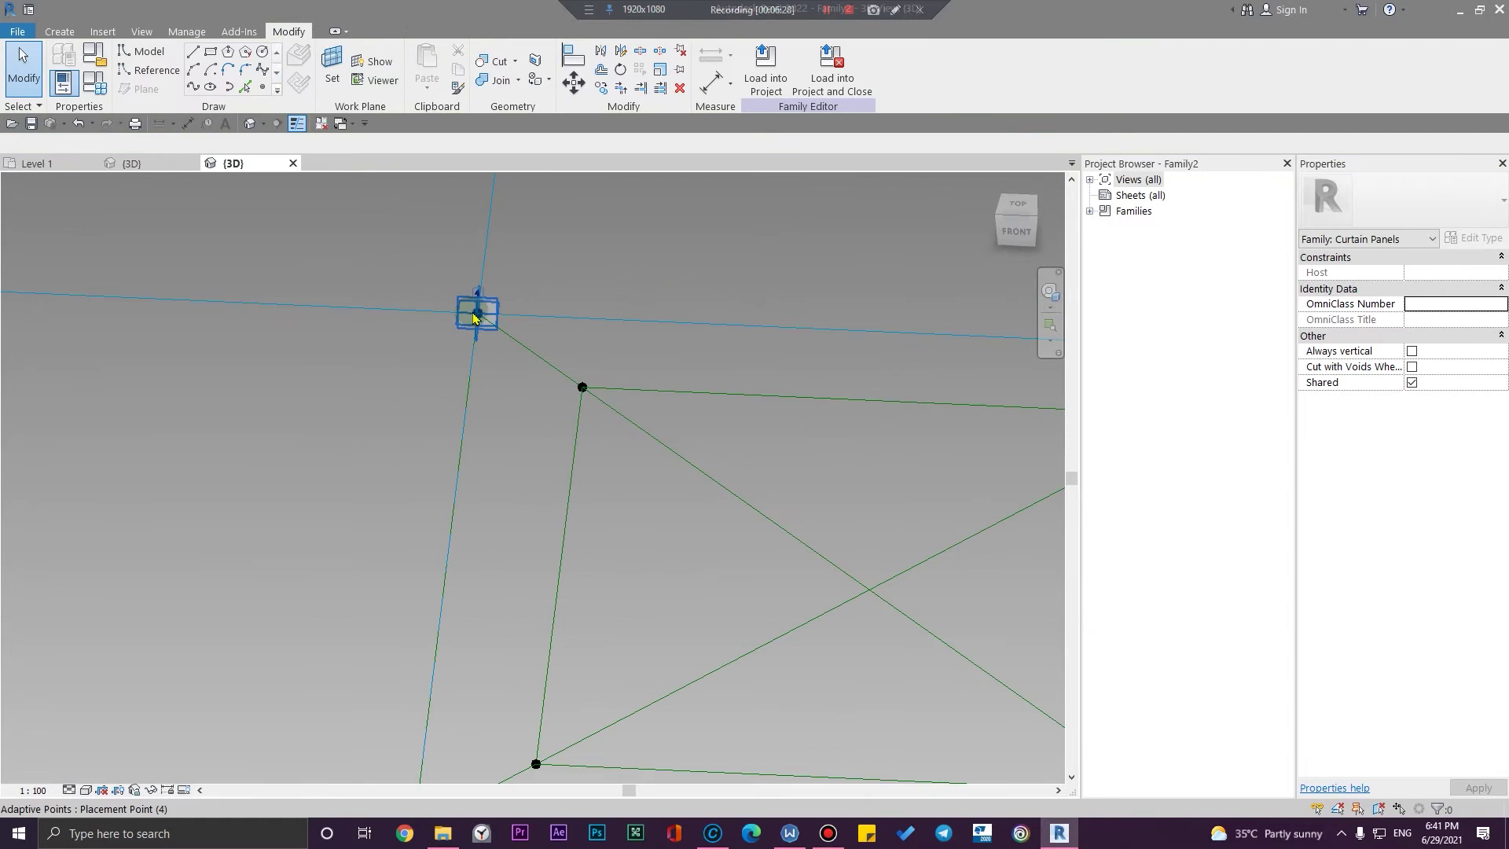
click(477, 315)
scroll(490, 352, down, 2)
middle_drag(495, 383, 490, 552)
drag(474, 470, 477, 386)
scroll(856, 453, down, 2)
middle_drag(730, 548, 559, 600)
shift+middle_drag(559, 599, 613, 562)
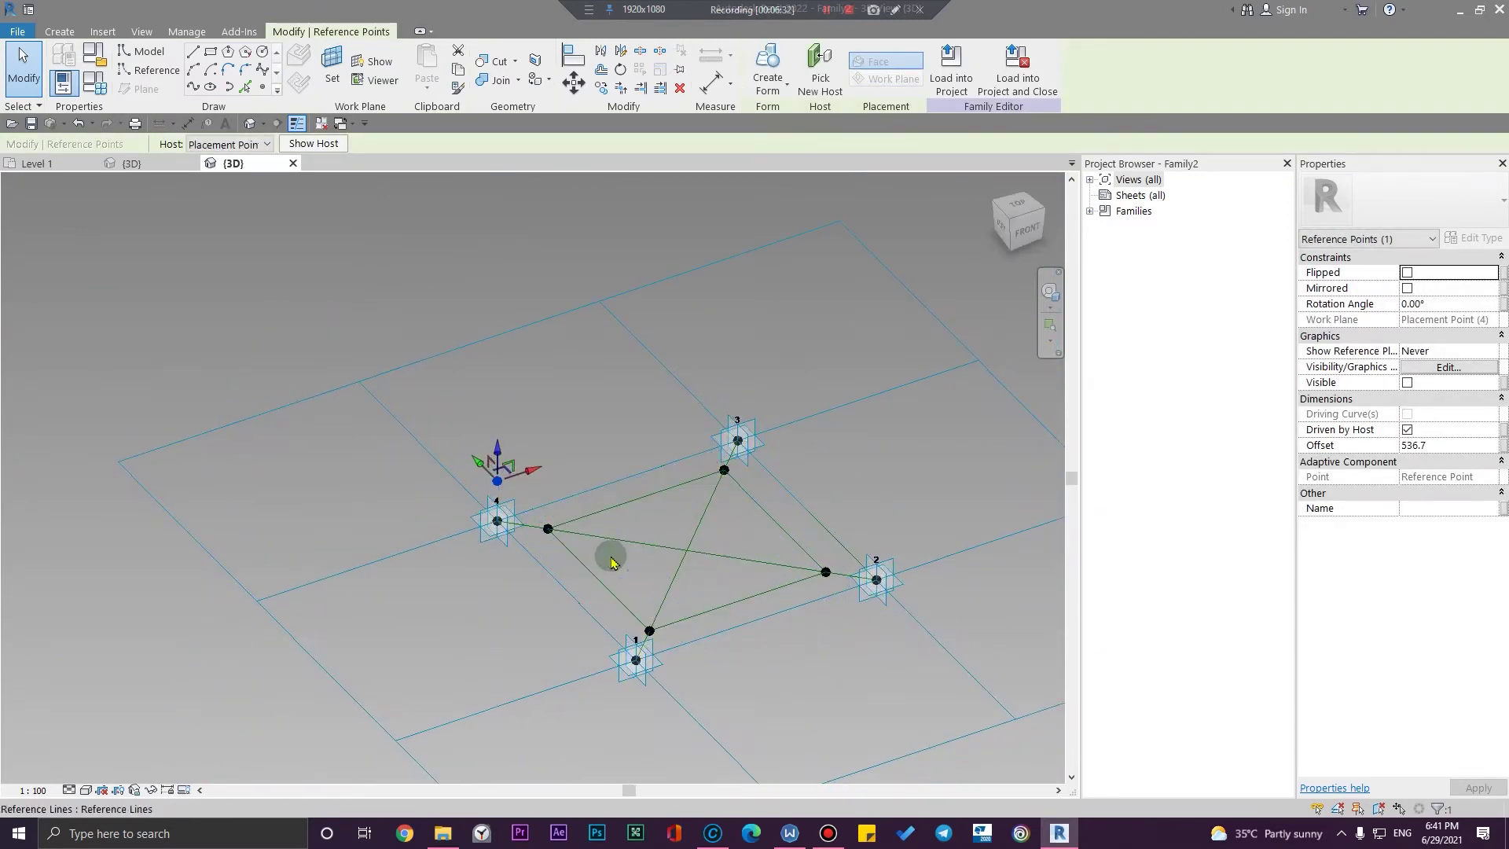
scroll(475, 556, up, 3)
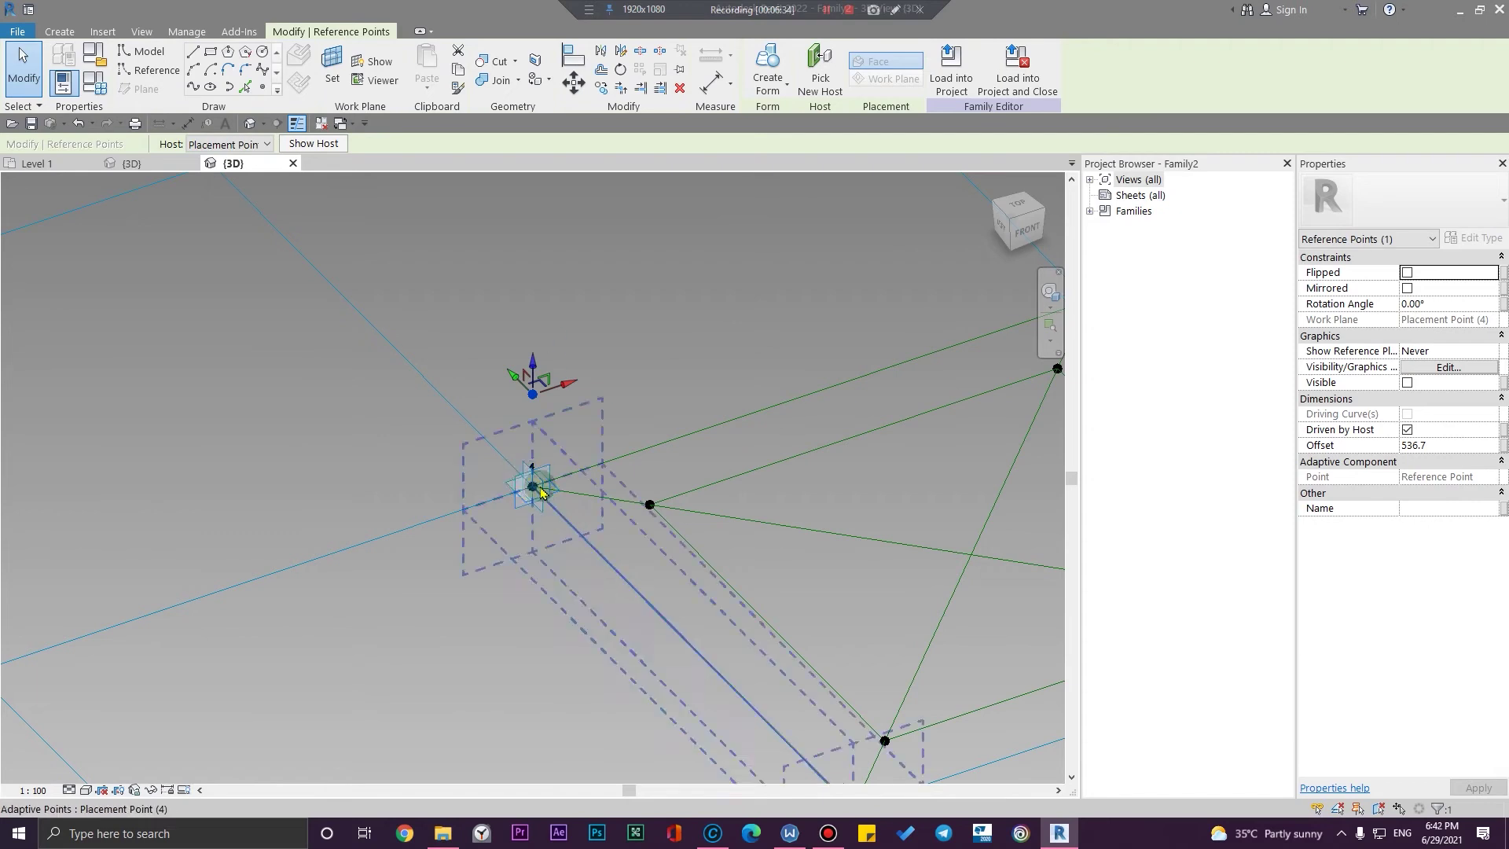
click(530, 509)
drag(563, 539, 582, 567)
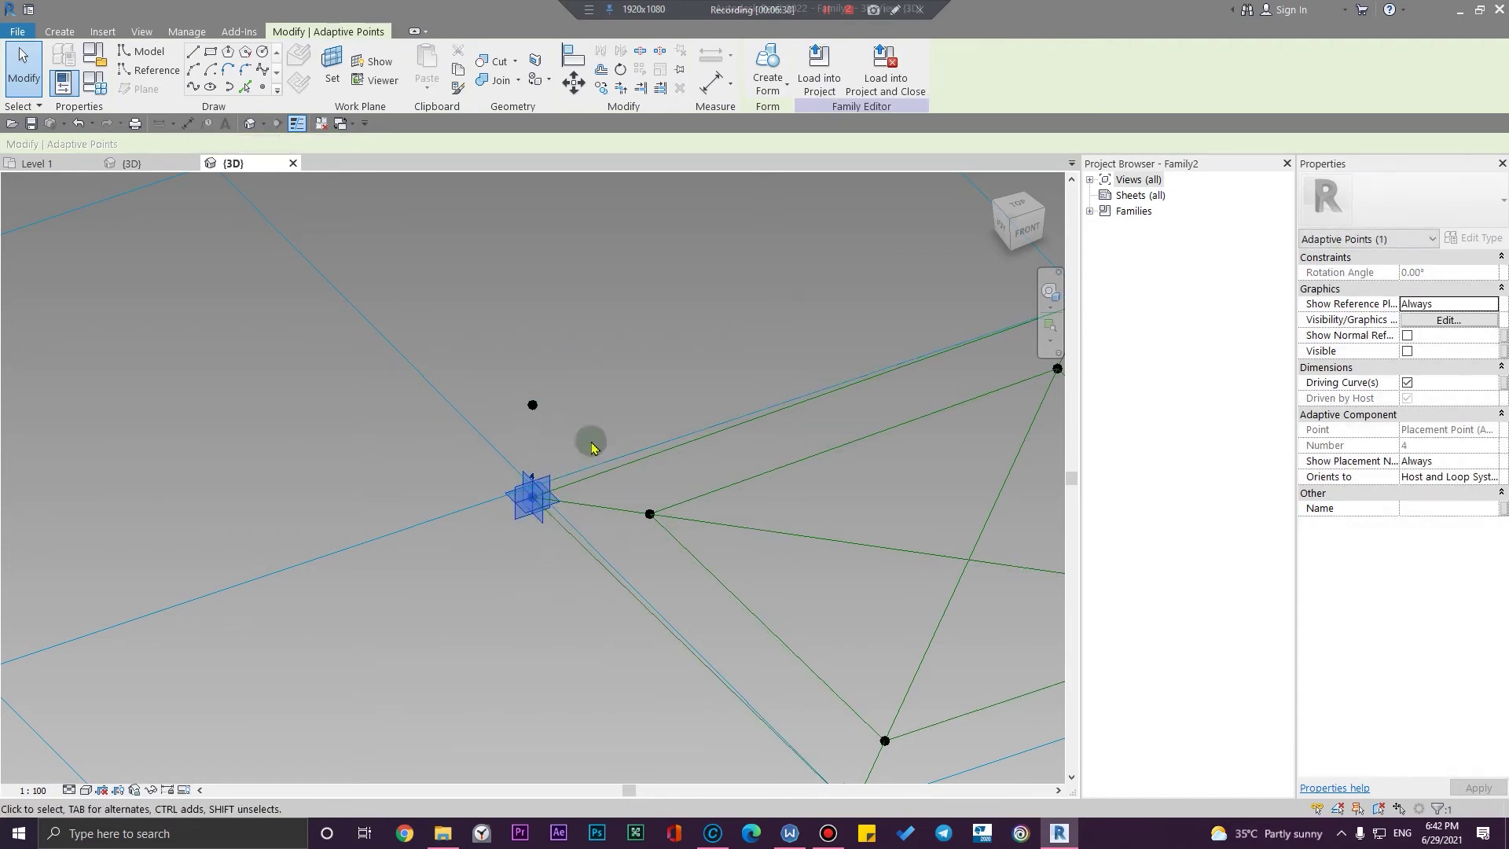
click(521, 591)
Raise the hosted reference point vertically above adaptive point 3 to an offset of about 526
scroll(731, 626, down, 4)
middle_drag(730, 626, 673, 657)
shift+middle_drag(801, 754, 616, 711)
scroll(556, 472, up, 2)
scroll(691, 522, down, 2)
scroll(618, 472, up, 4)
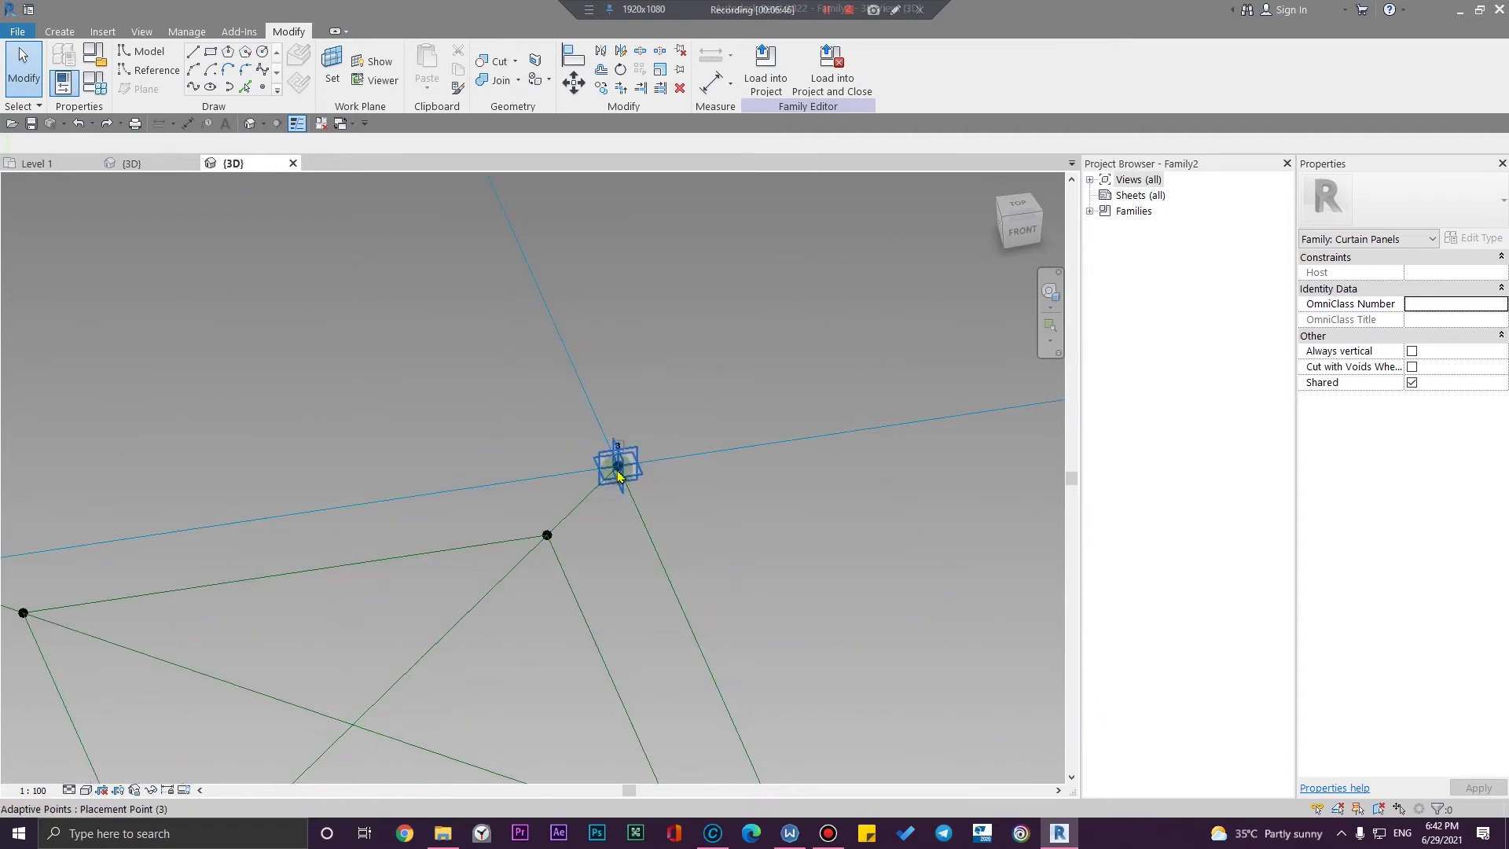
click(619, 469)
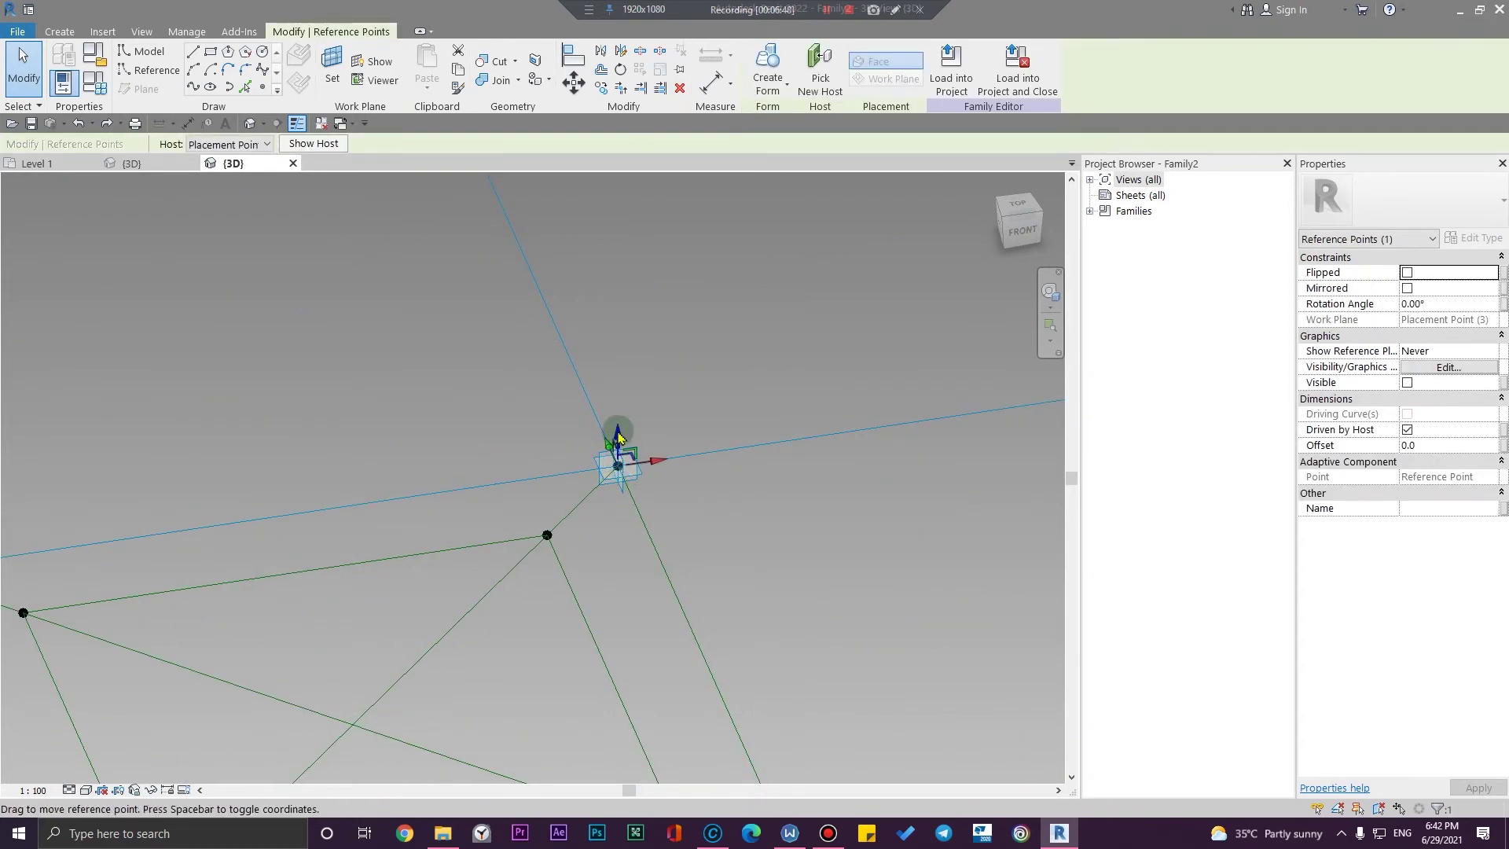
click(713, 363)
Raise the hosted reference point vertically above adaptive point 2
scroll(730, 560, down, 4)
shift+middle_drag(730, 559, 785, 430)
scroll(785, 429, up, 5)
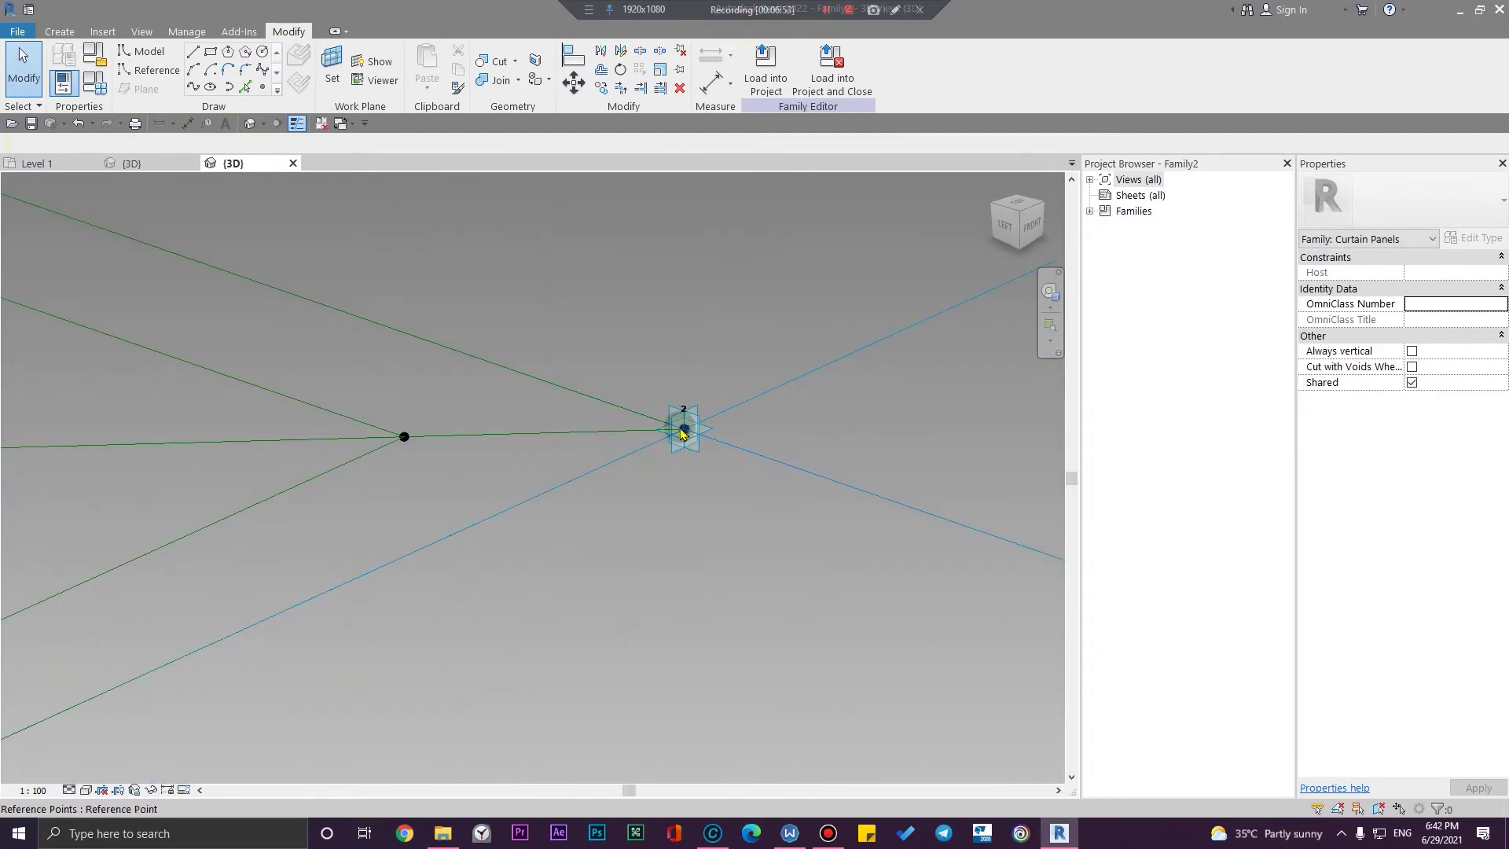
click(682, 432)
drag(684, 391, 685, 235)
click(717, 543)
Raise the hosted reference point vertically above adaptive point 1 to an offset of about 620
scroll(717, 544, down, 3)
scroll(716, 543, down, 1)
middle_drag(730, 592, 817, 563)
scroll(414, 647, up, 3)
click(409, 650)
click(499, 650)
click(408, 652)
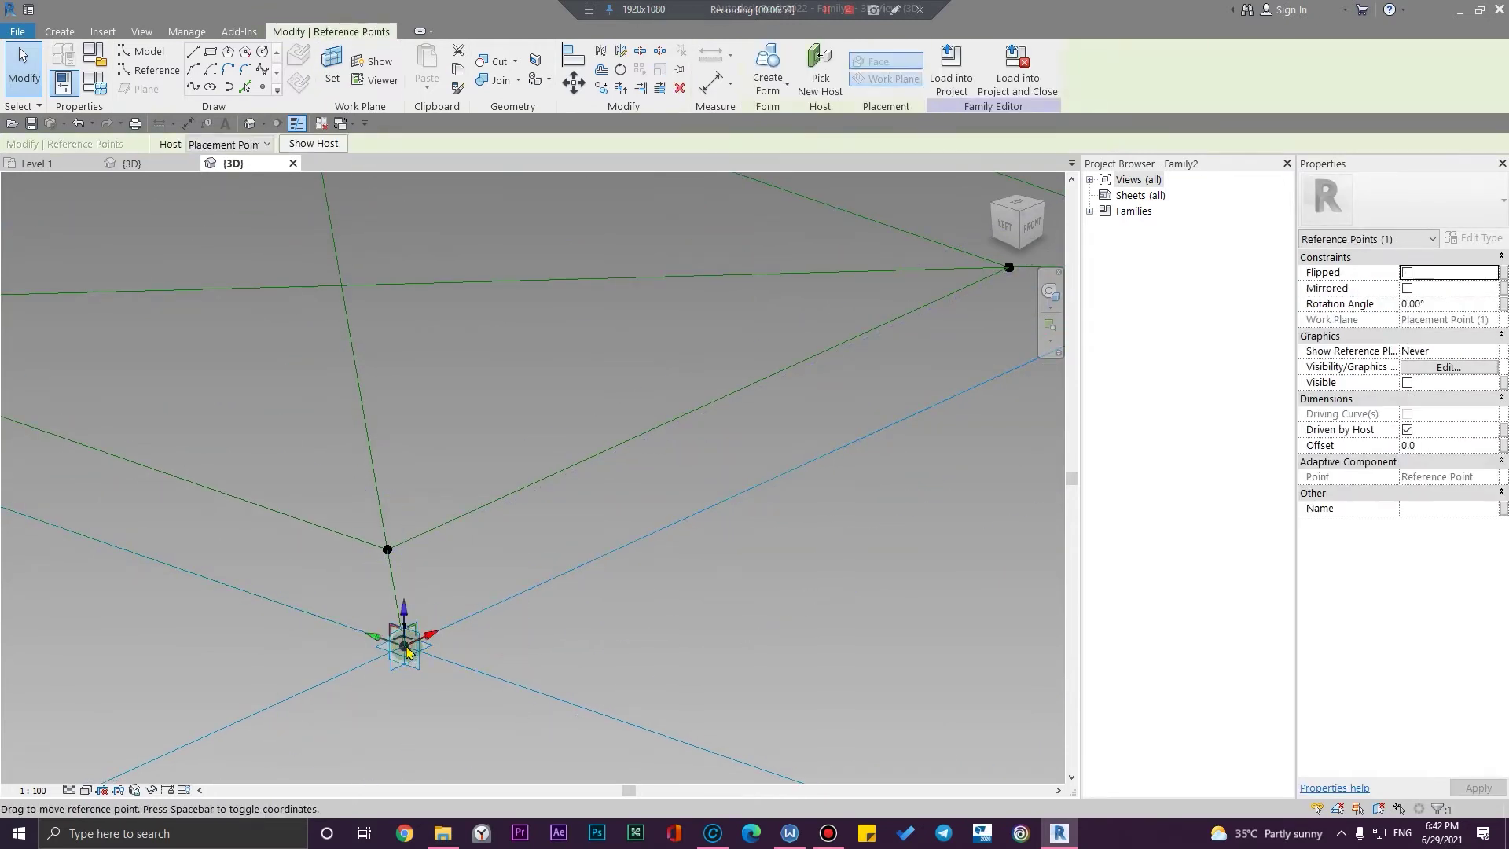
drag(400, 602, 564, 515)
Link the offset of the raised reference point above adaptive point 4 to a new family type parameter named H1
scroll(629, 597, down, 5)
shift+middle_drag(616, 606, 438, 495)
scroll(317, 480, up, 5)
drag(428, 414, 429, 416)
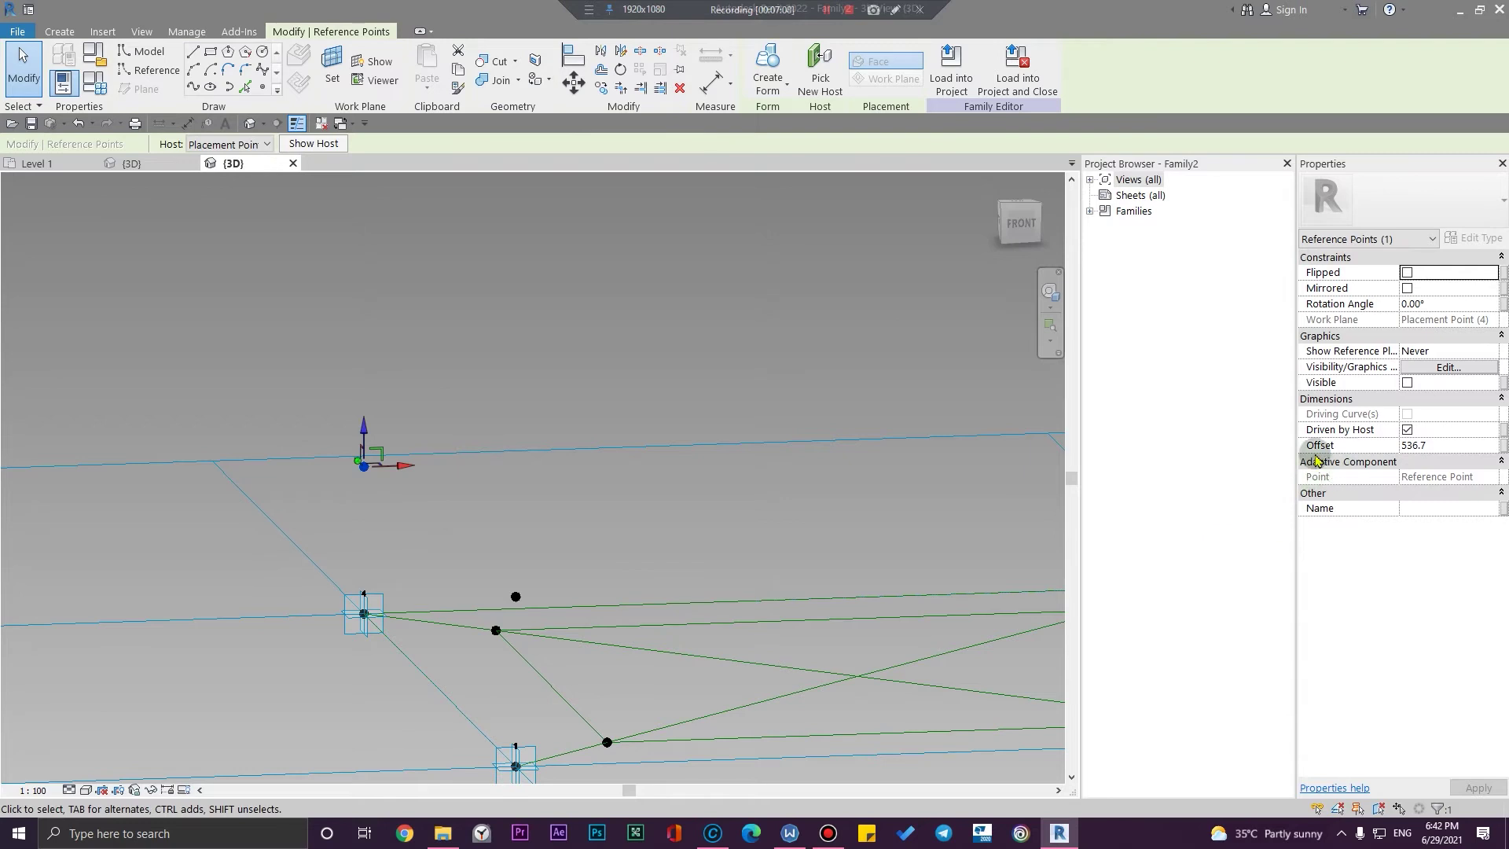
click(1503, 446)
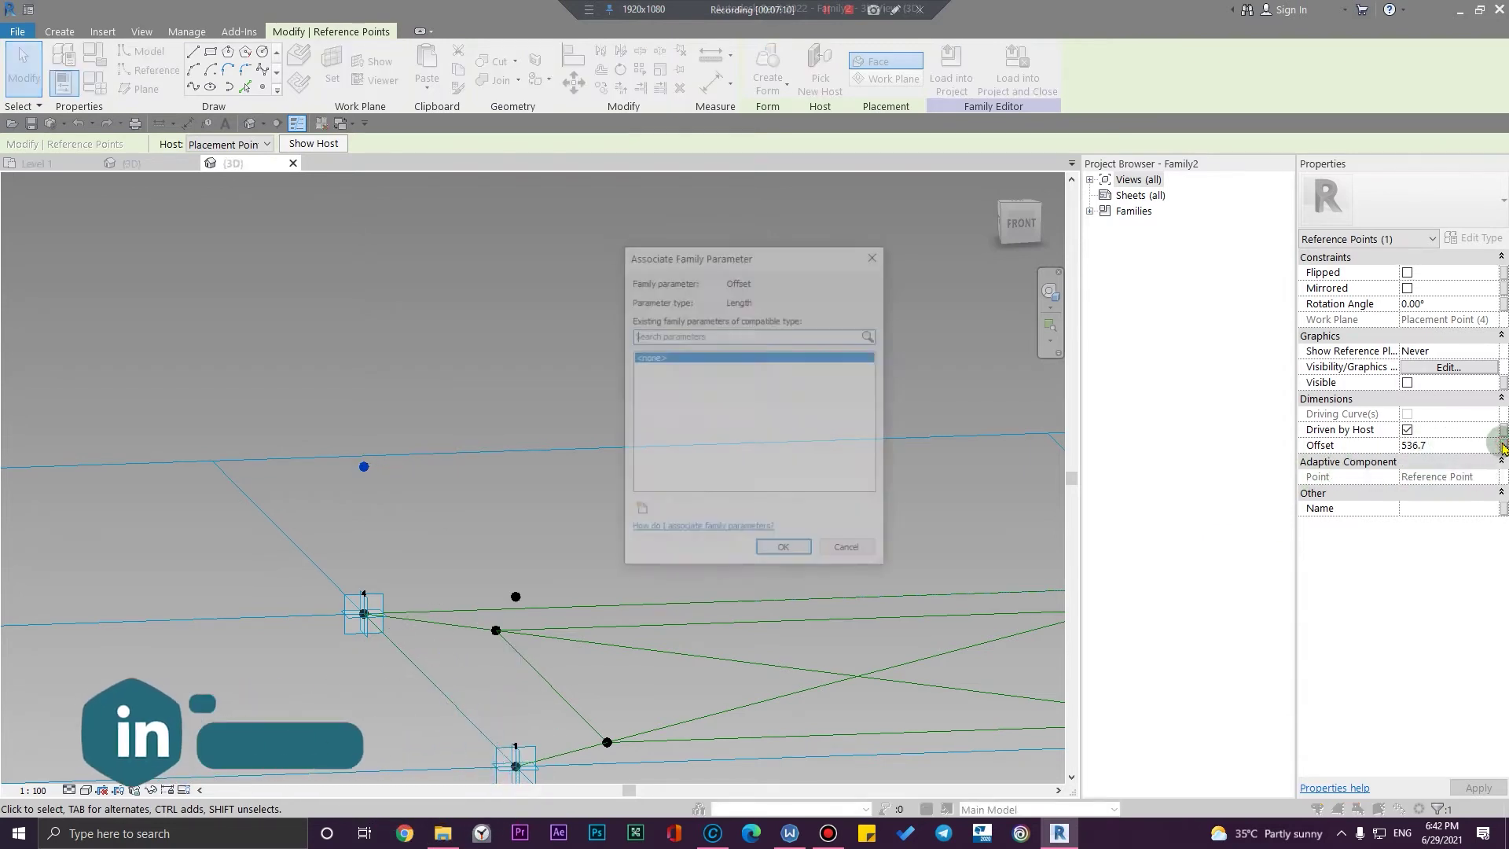
click(635, 513)
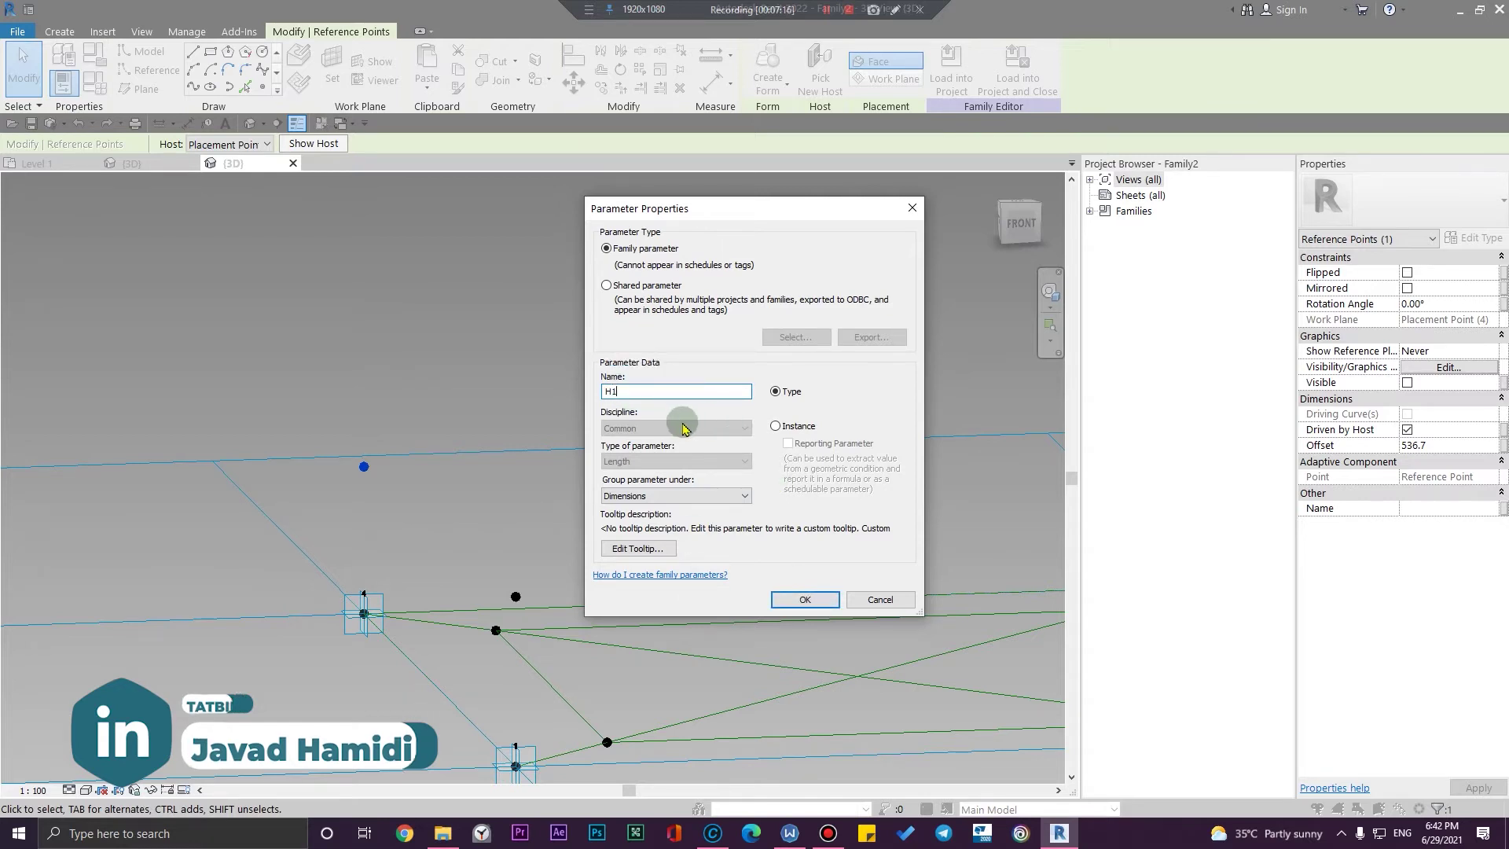
click(800, 599)
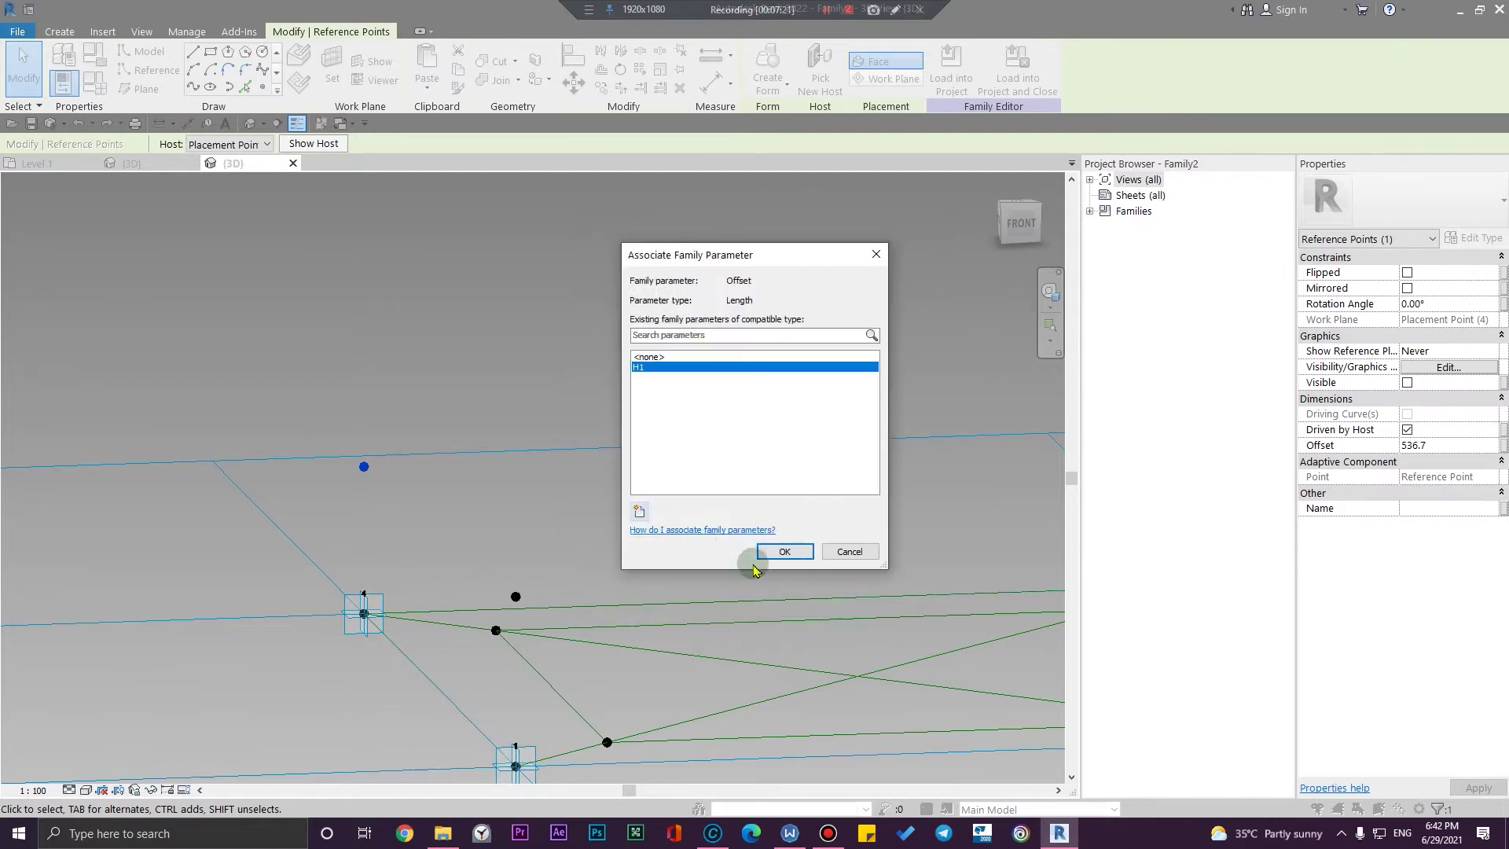
click(794, 563)
Link the offset of the raised reference point above adaptive point 1 to the existing H1 parameter
click(873, 539)
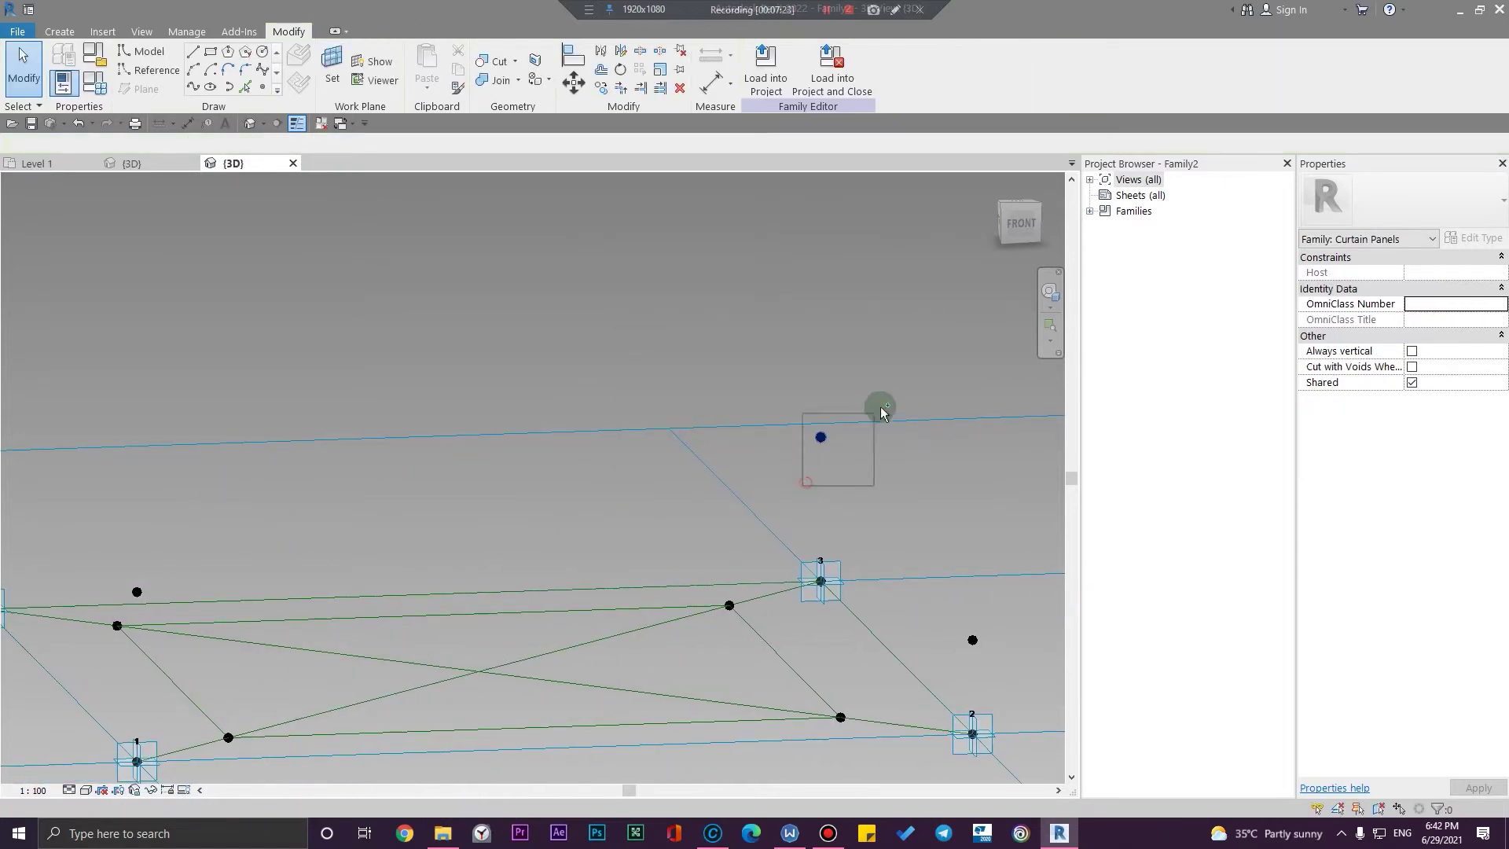
ctrl+drag(877, 416, 885, 413)
middle_drag(969, 660, 828, 533)
scroll(748, 524, down, 1)
click(468, 414)
scroll(258, 536, up, 1)
shift+middle_drag(266, 537, 423, 445)
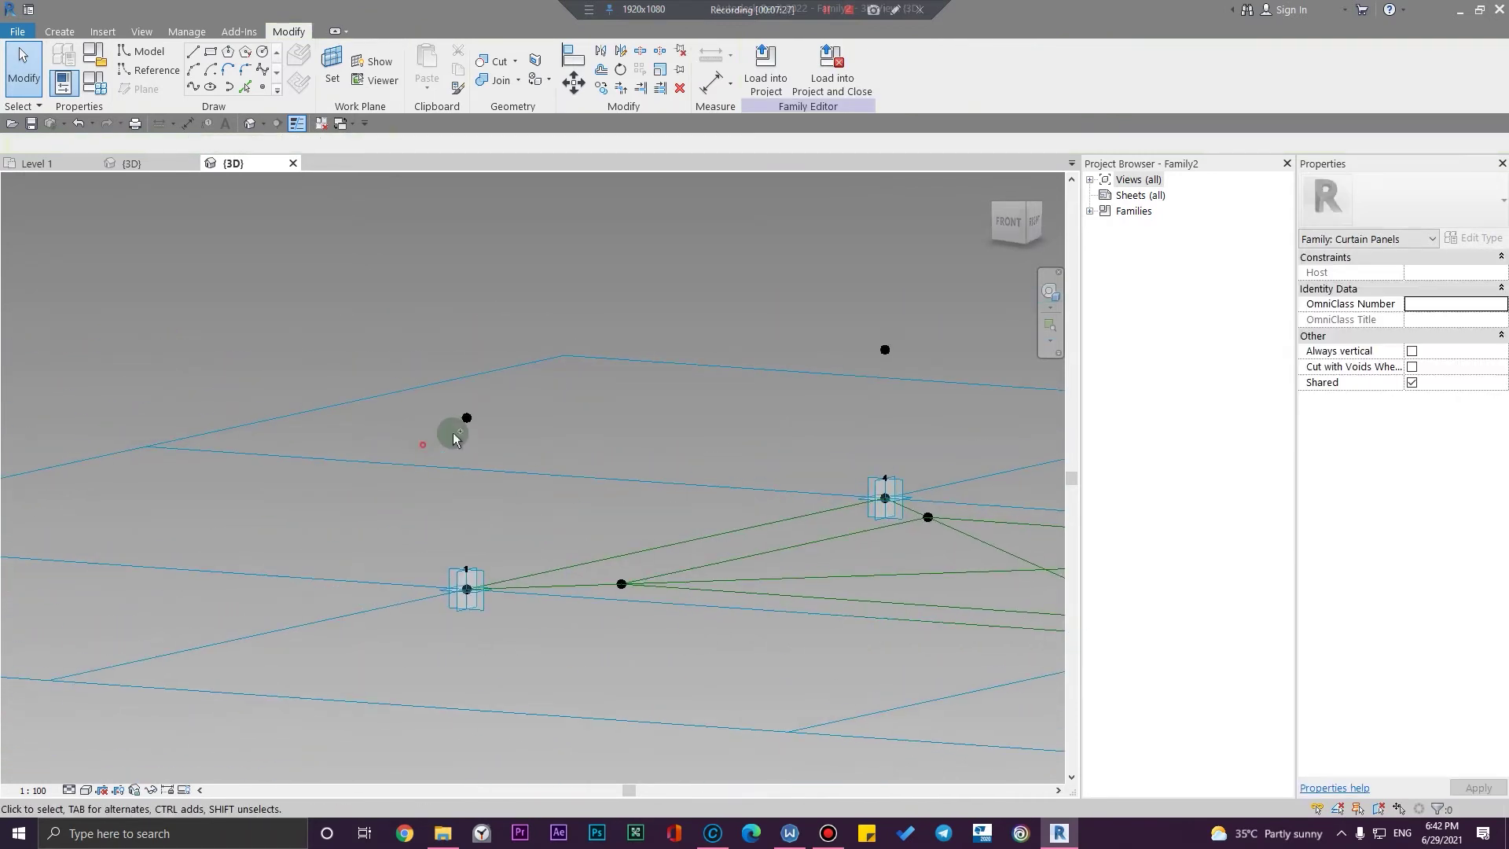
click(467, 417)
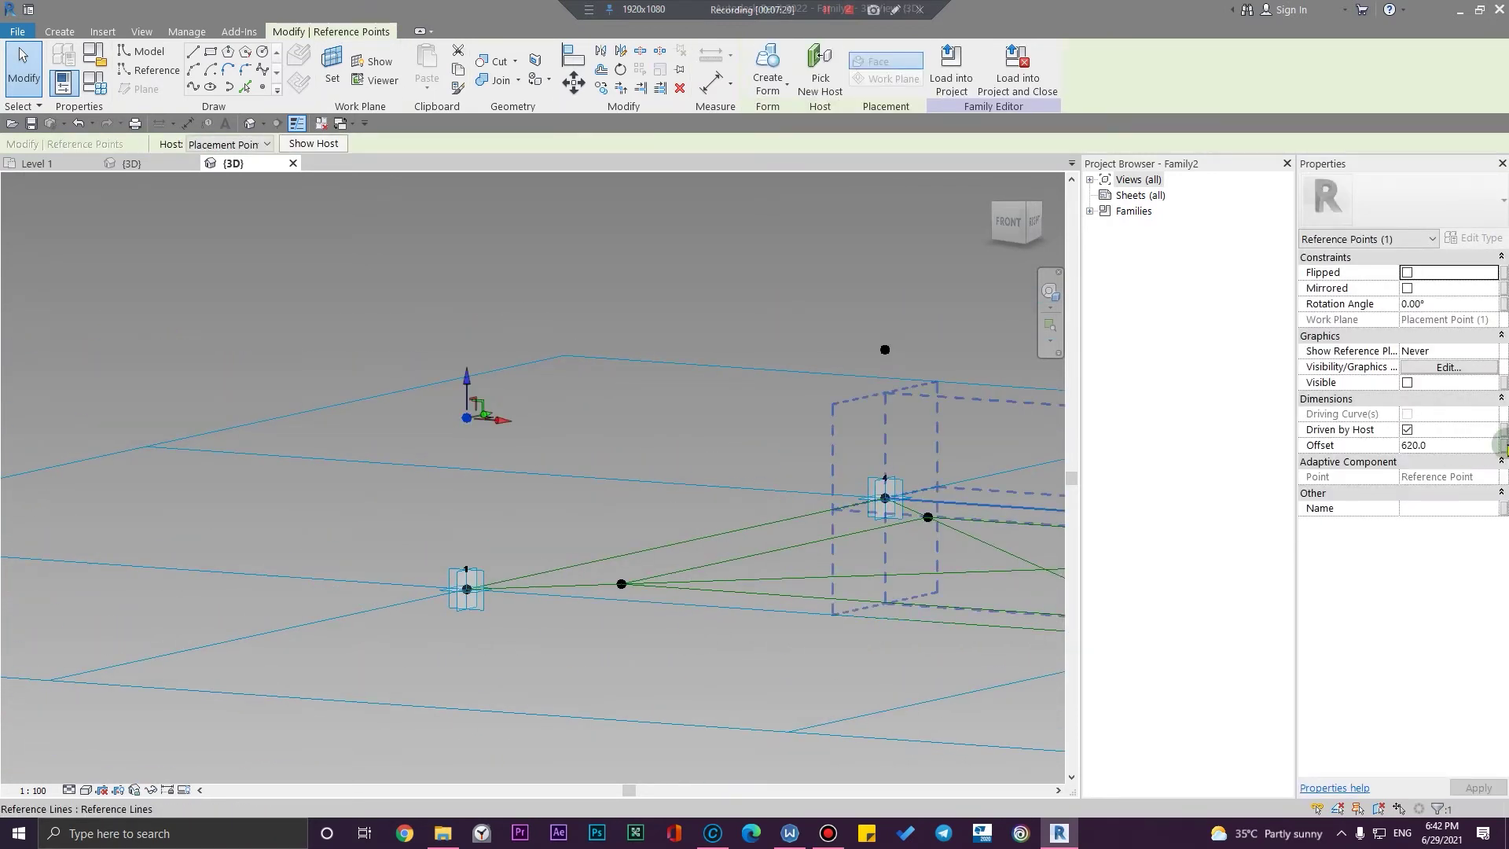
click(1502, 445)
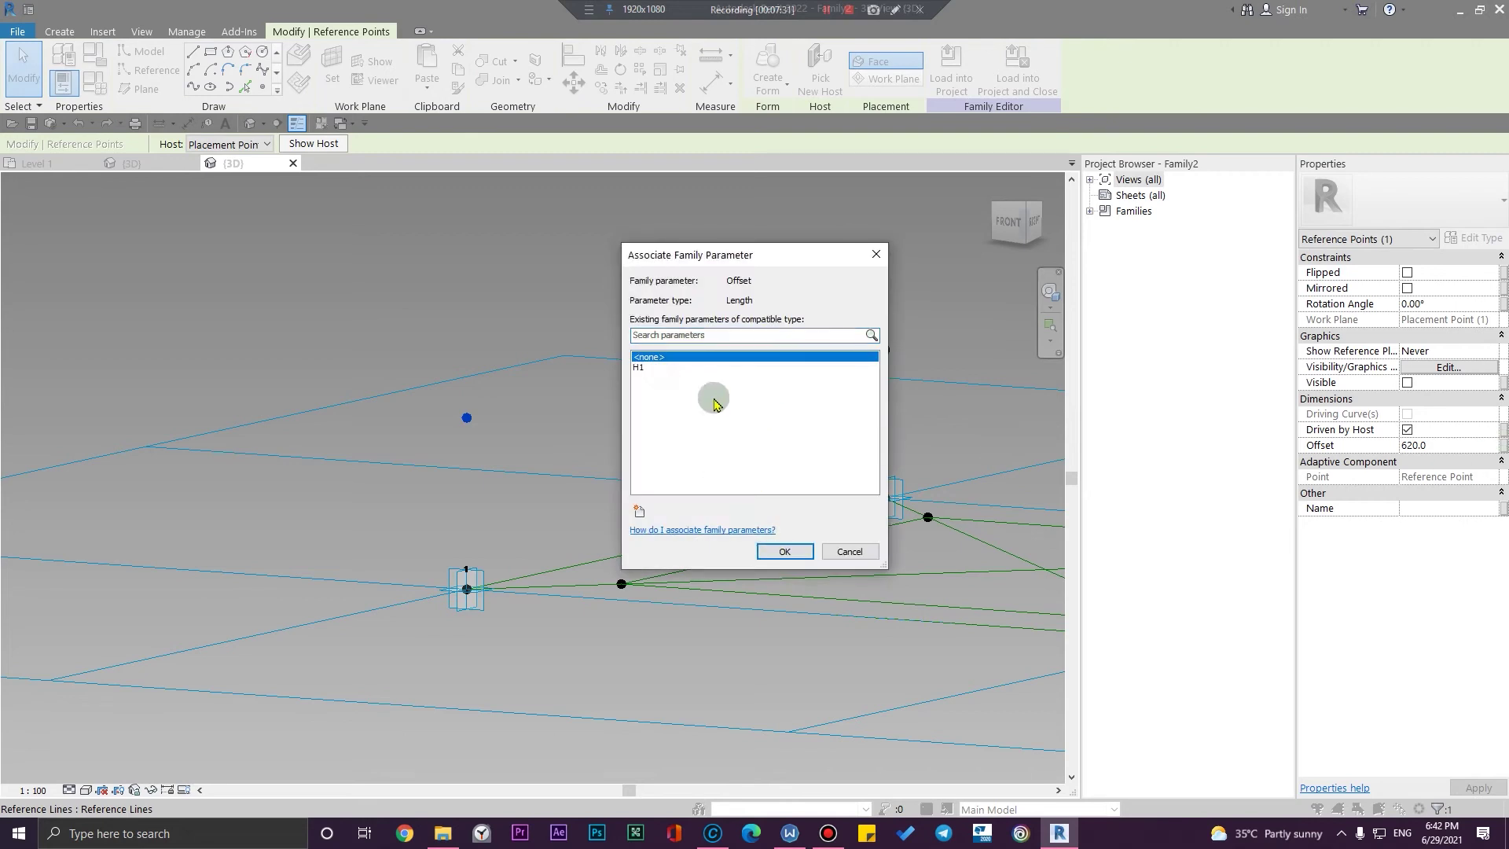
click(786, 550)
Link the offset of the raised reference point above adaptive point 3 to a new family type parameter named H2
shift+middle_drag(808, 606, 1012, 590)
middle_drag(1012, 590, 648, 567)
click(809, 439)
scroll(776, 412, up, 3)
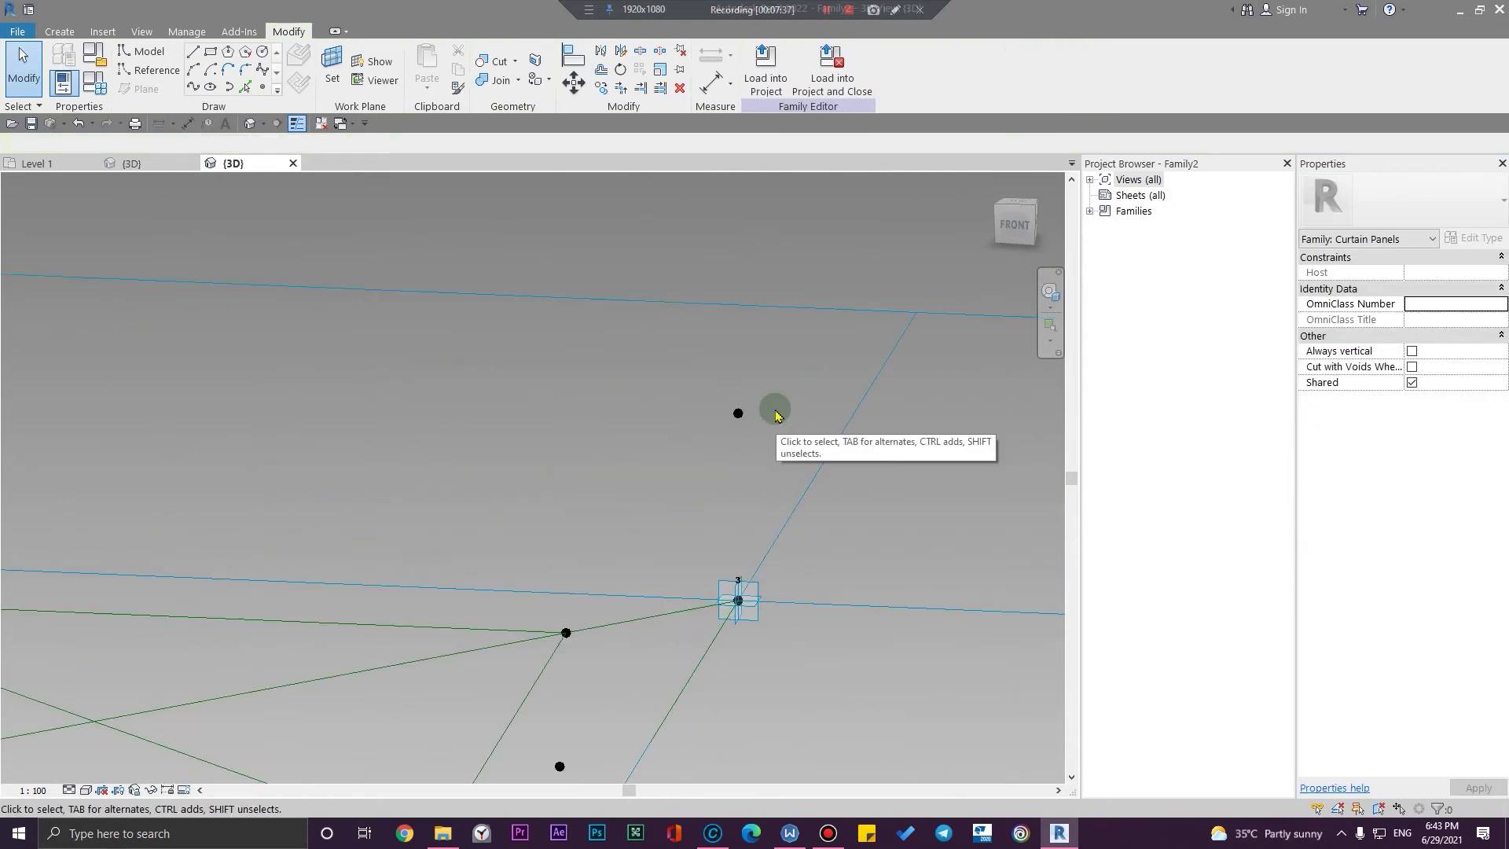
scroll(680, 456, up, 2)
scroll(677, 416, down, 3)
shift+middle_drag(673, 381, 629, 424)
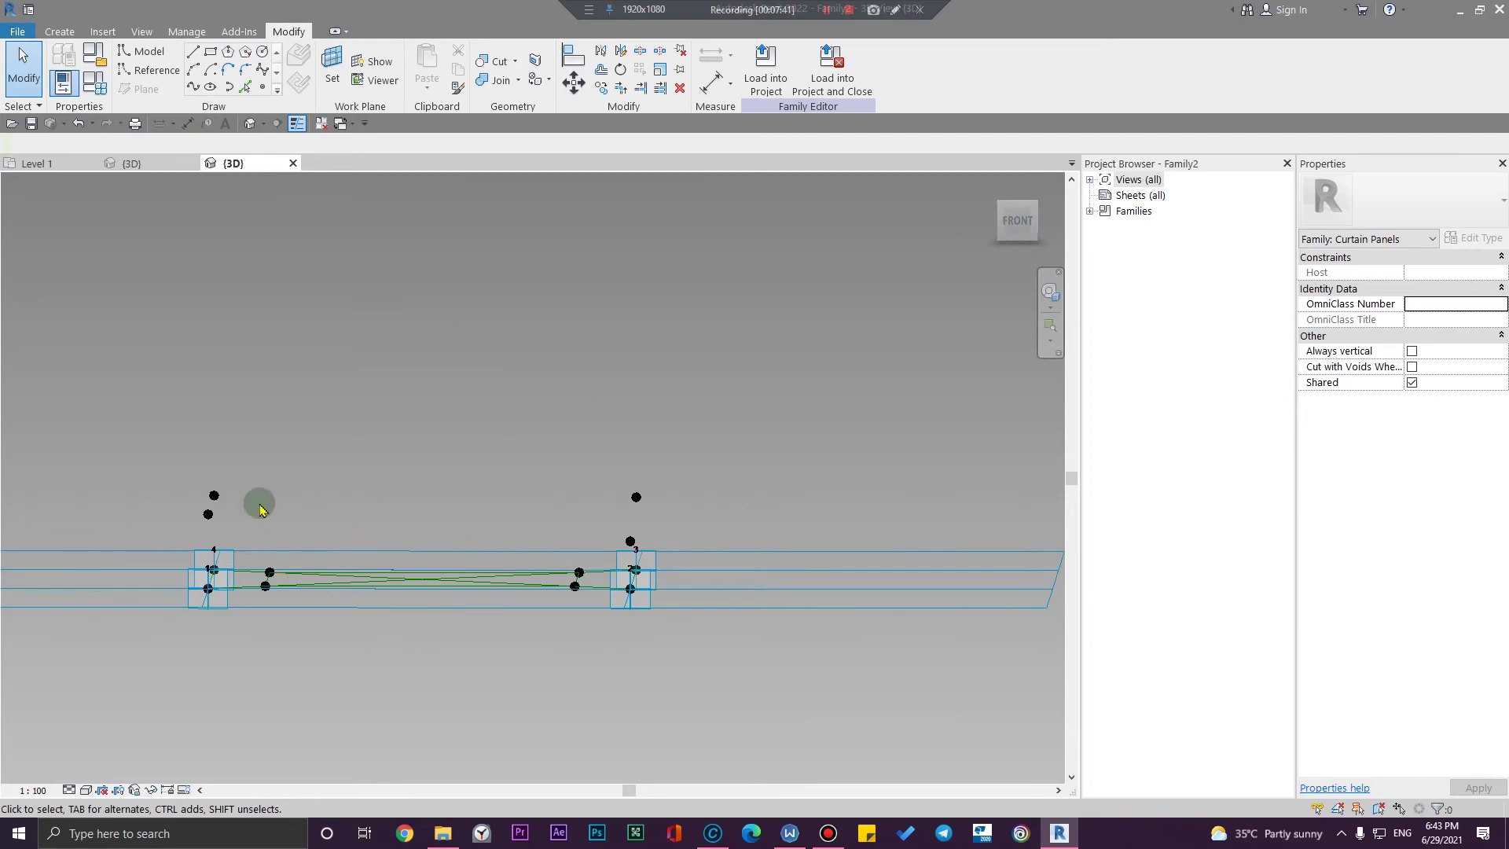
shift+middle_drag(619, 515, 633, 475)
scroll(771, 448, up, 3)
click(771, 457)
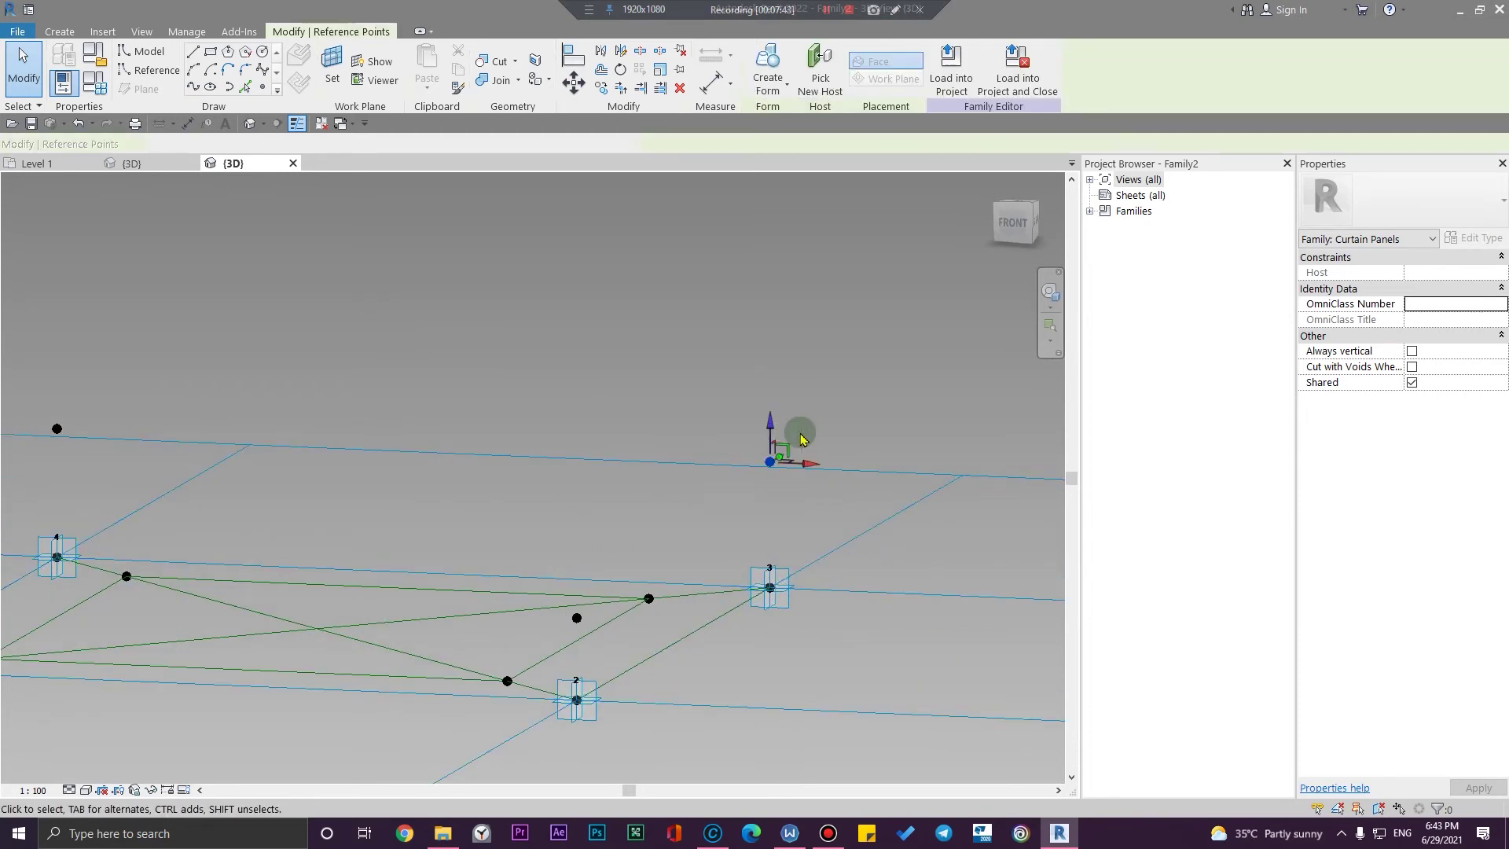
click(1502, 446)
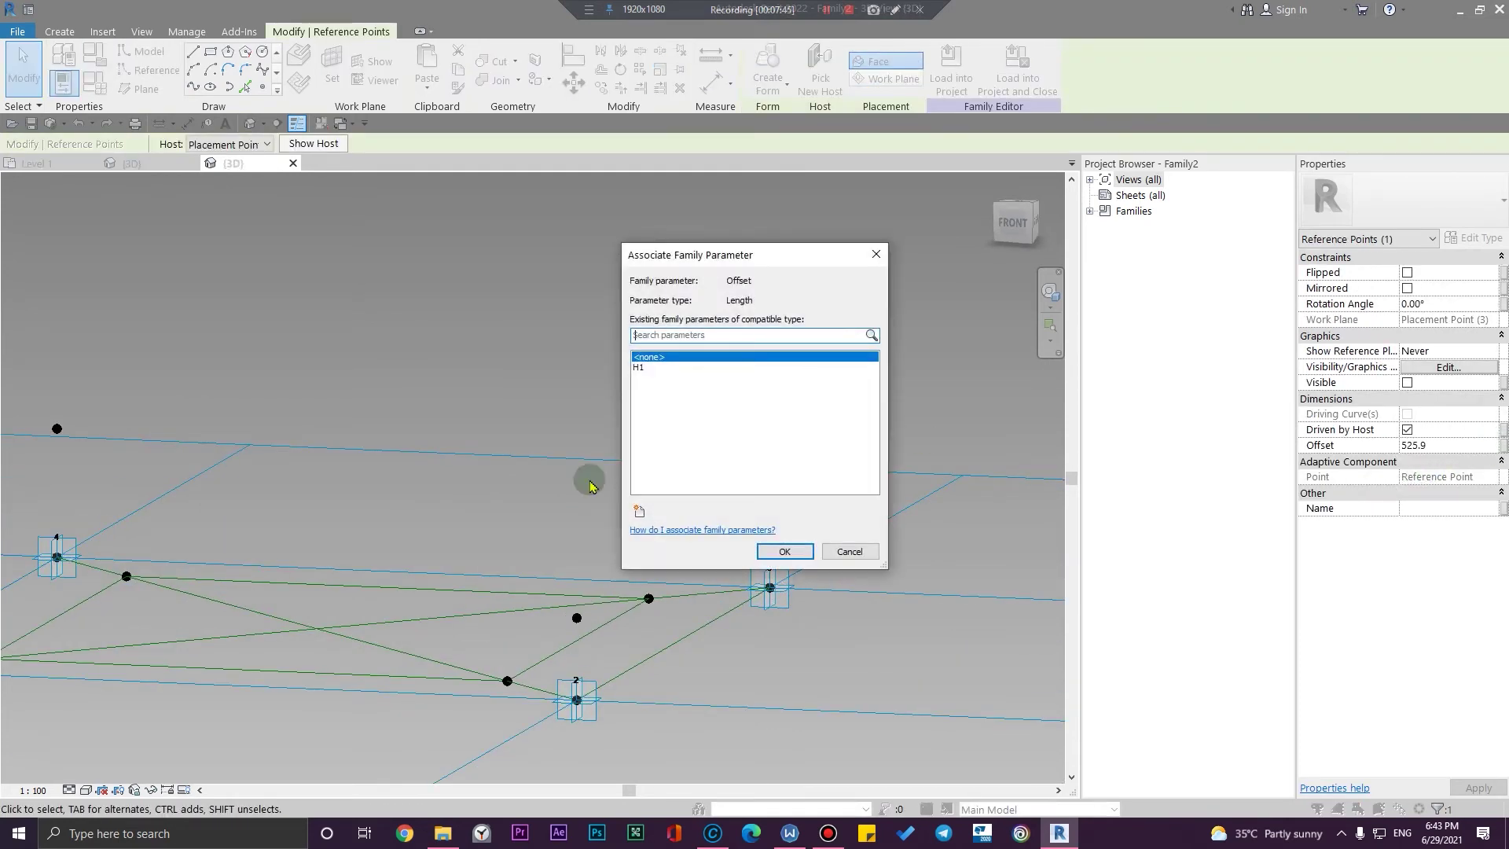
click(647, 515)
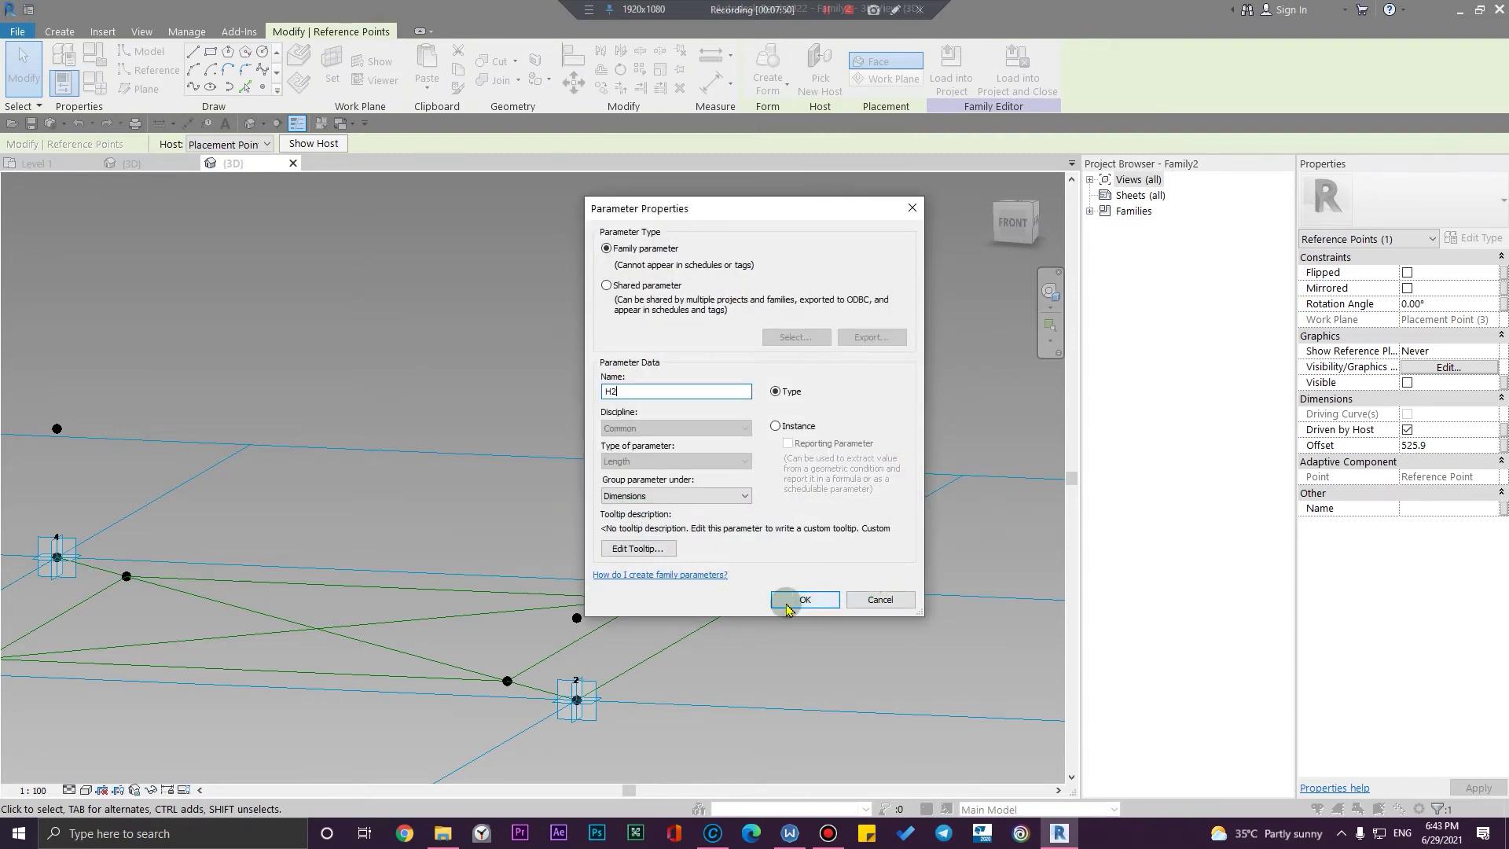
click(788, 601)
click(754, 551)
Link the offset of the raised reference point above adaptive point 2 to the existing H2 parameter
scroll(620, 606, up, 2)
click(679, 576)
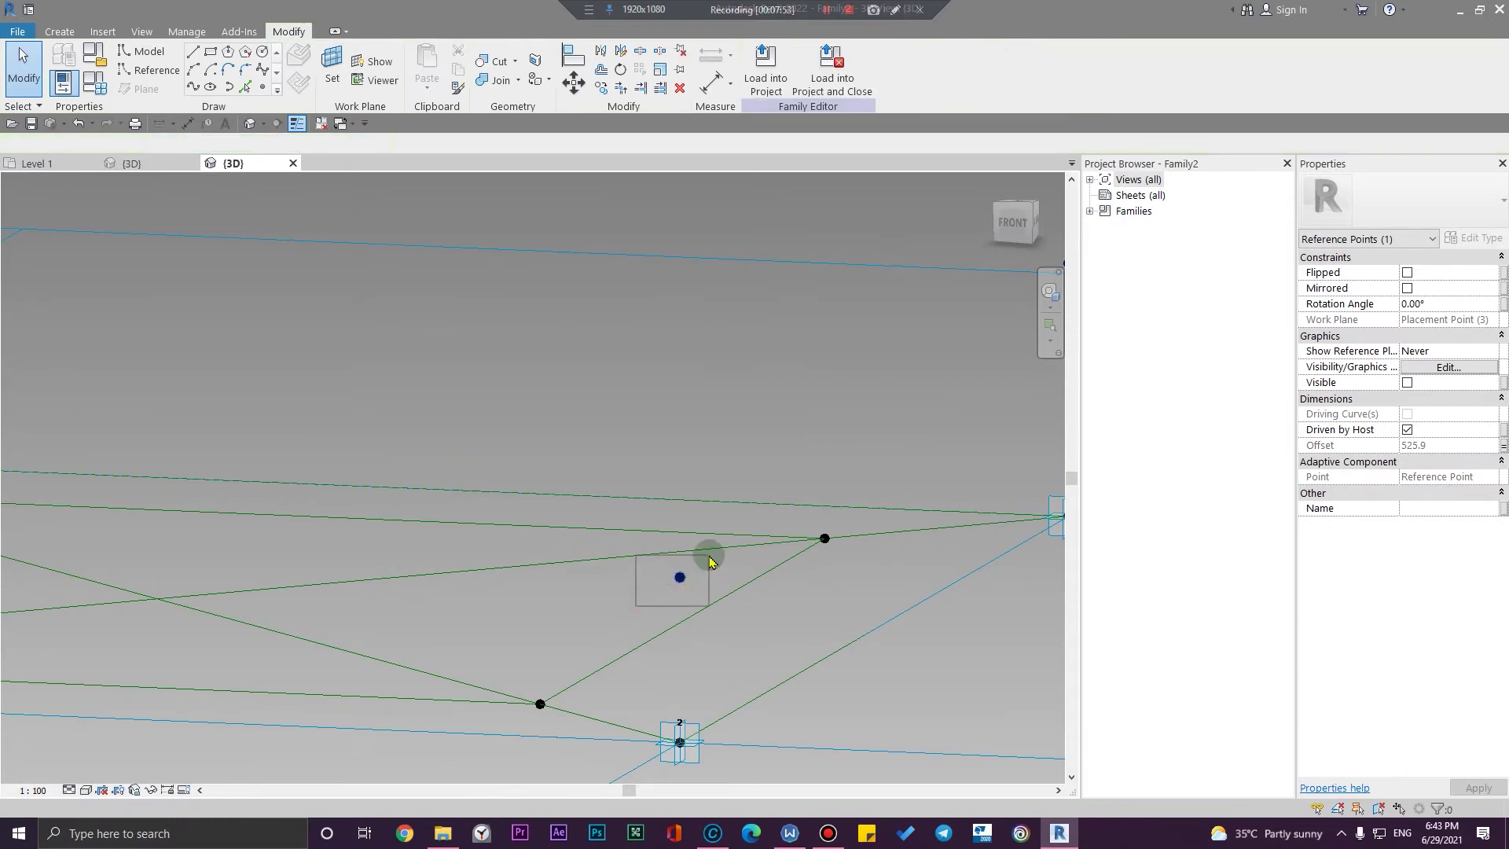
click(1501, 447)
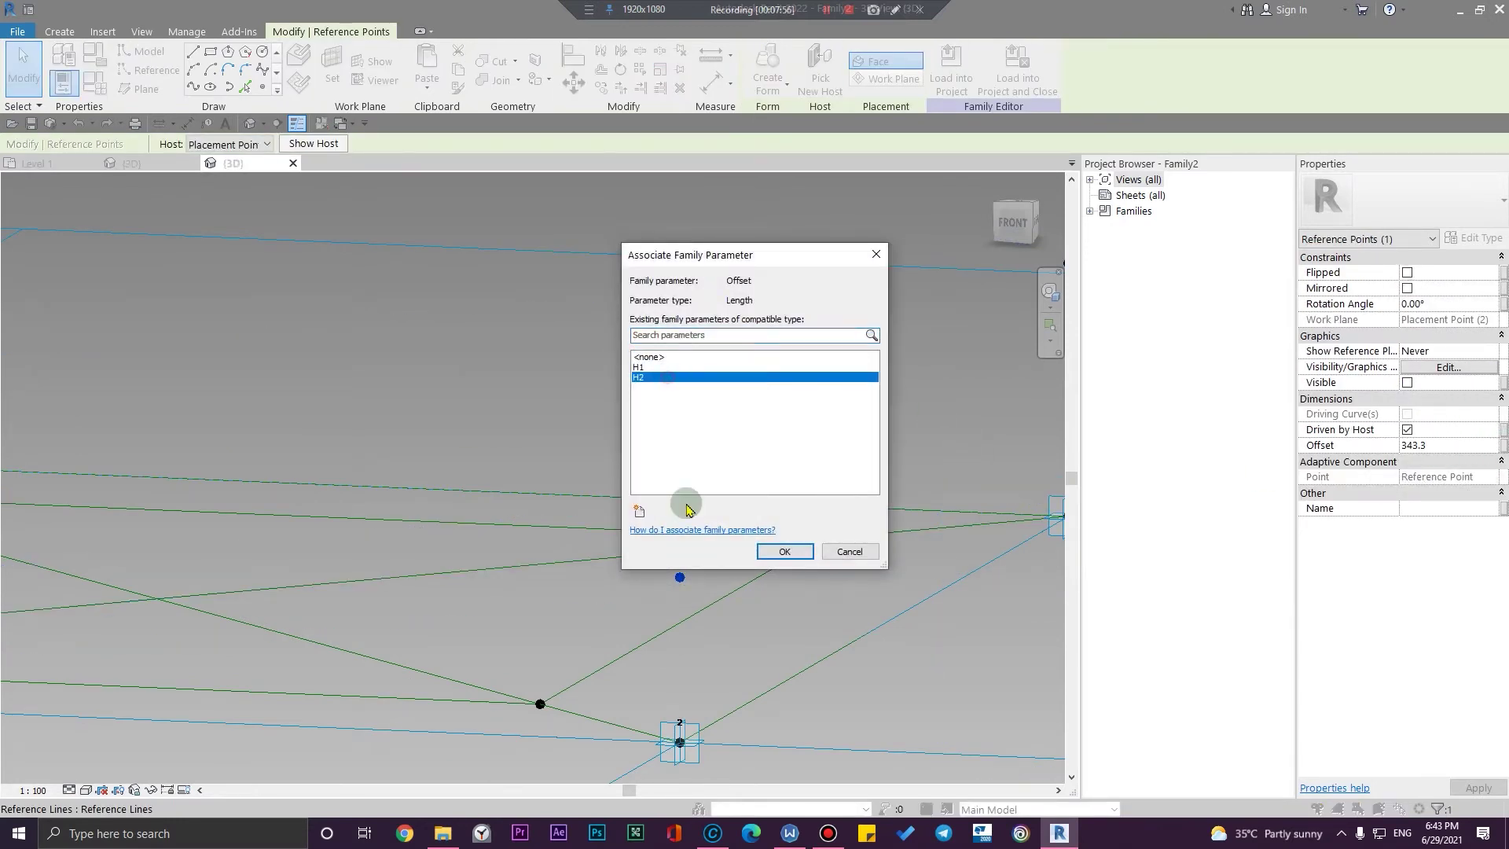
click(785, 551)
click(668, 394)
Set the H2 family type parameter to 300
shift+middle_drag(667, 393, 596, 414)
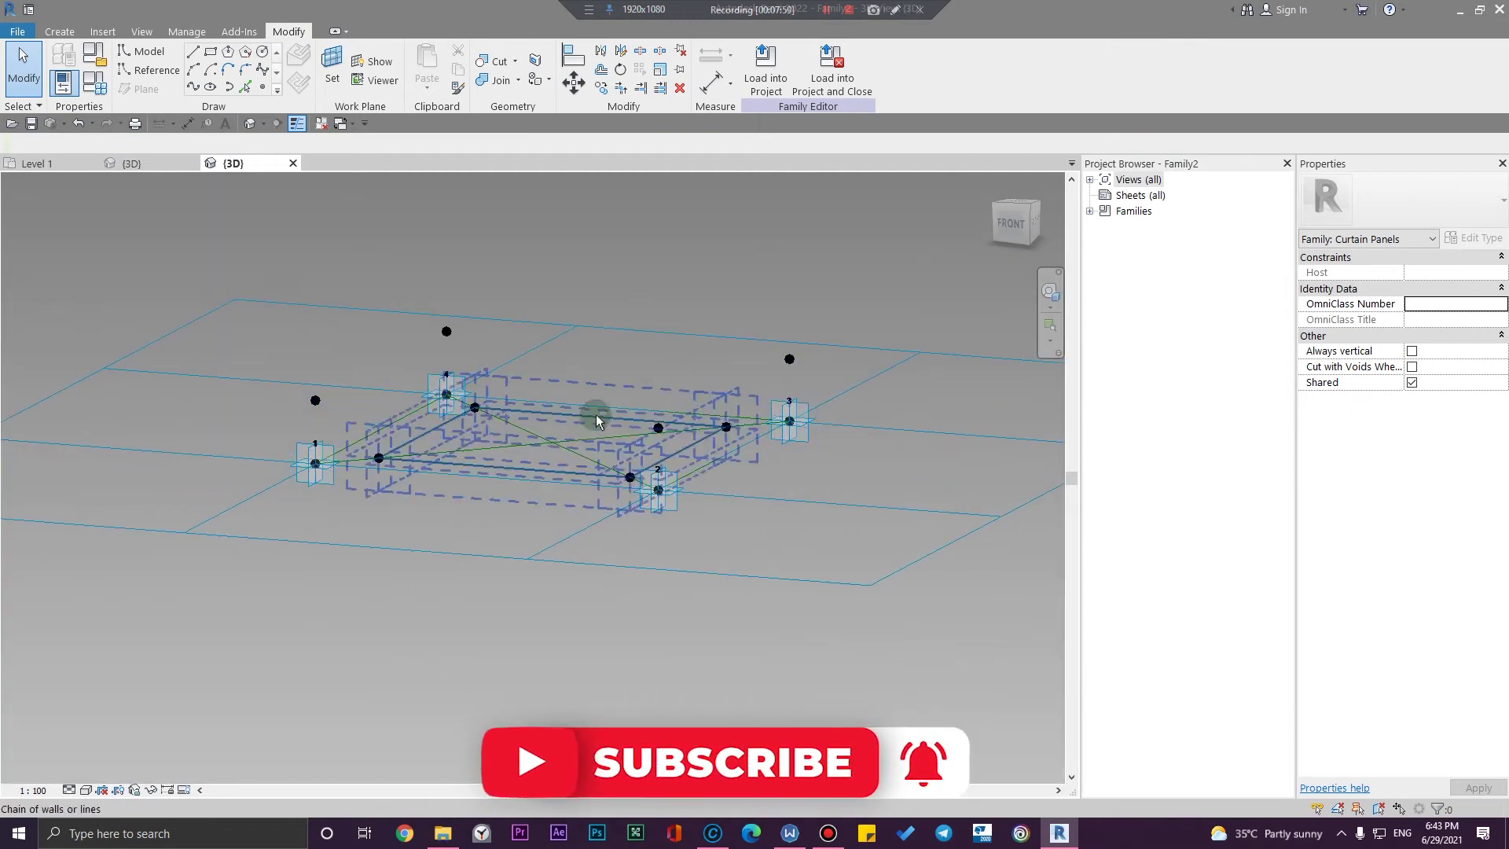
click(81, 83)
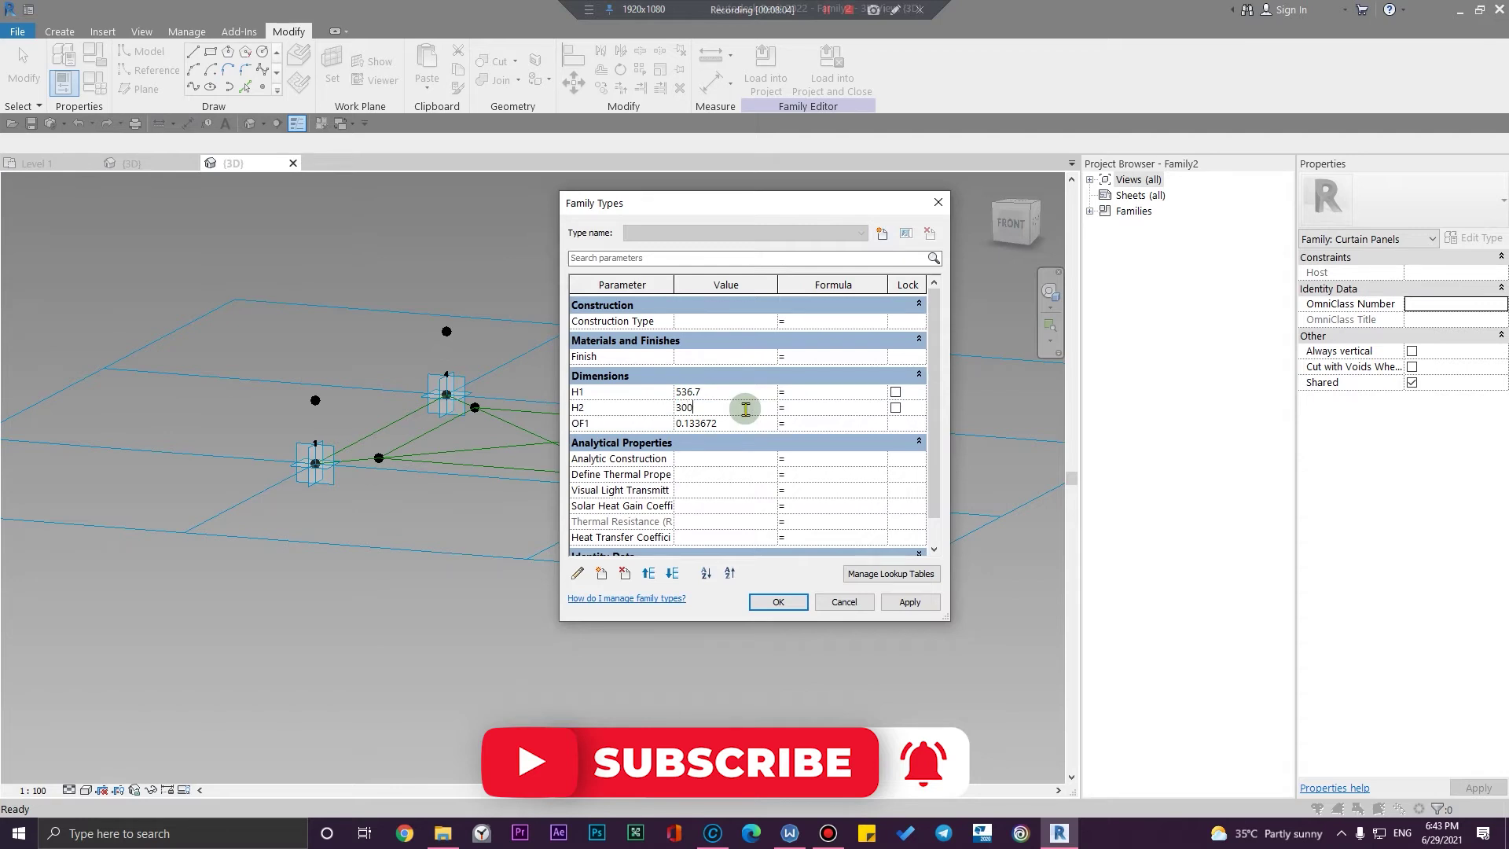
click(780, 602)
Connect the raised reference points above adaptive points 4 and 3 with a spline through points
shift+middle_drag(771, 643, 534, 626)
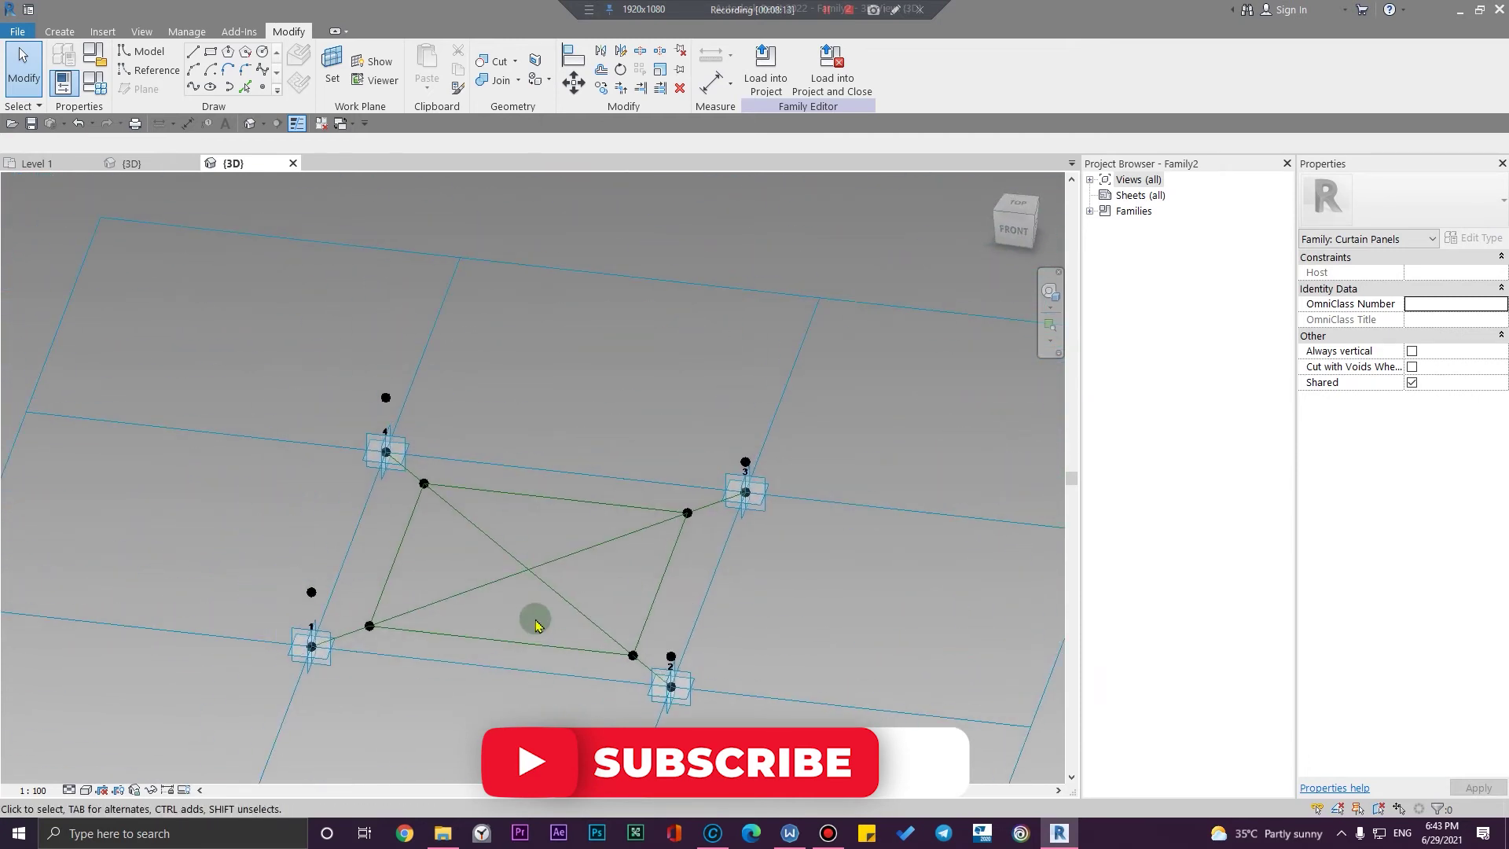
scroll(436, 330, up, 3)
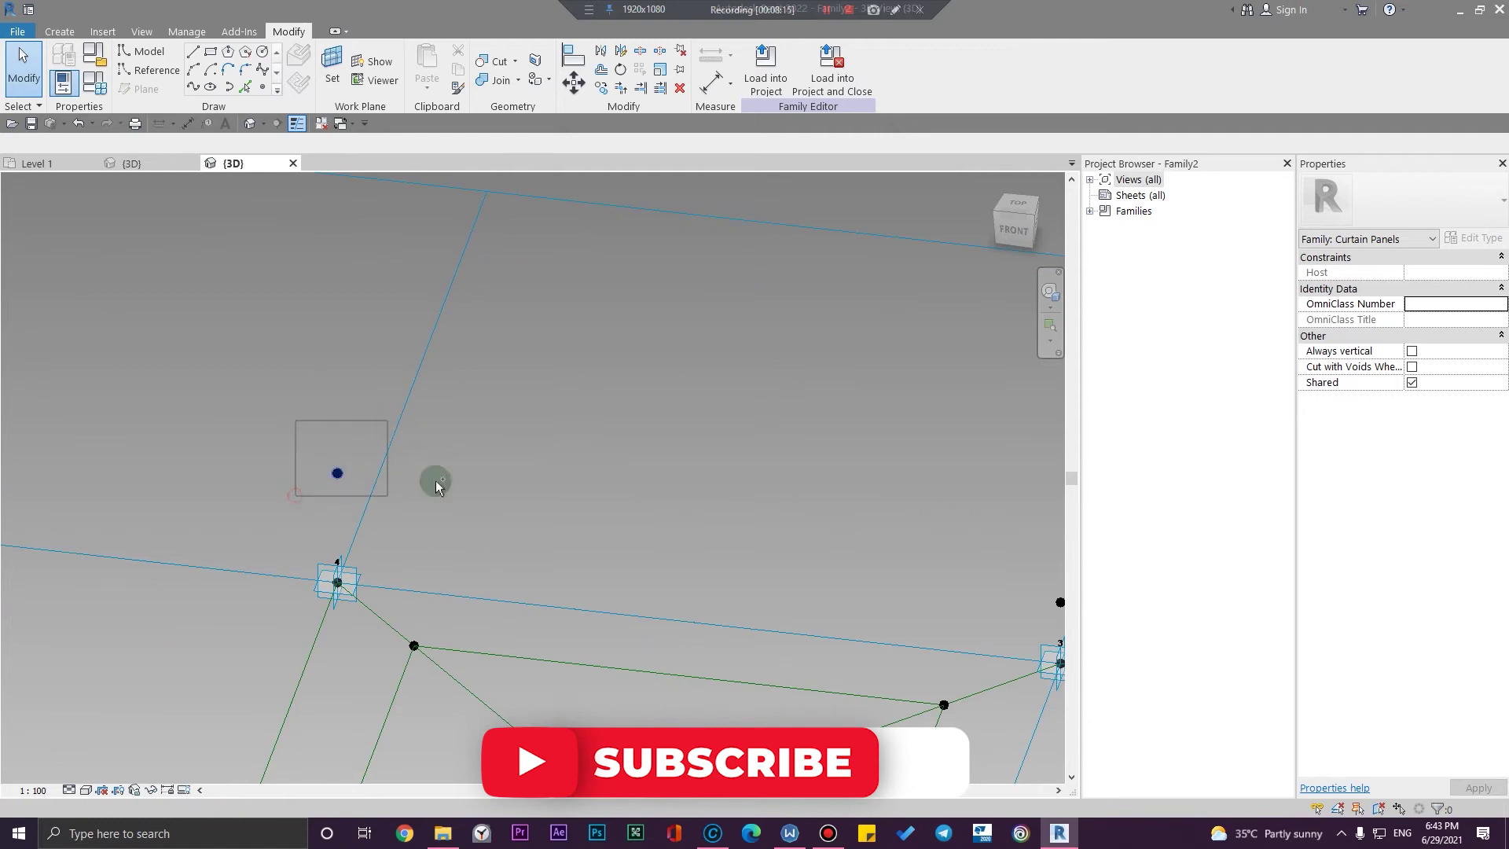
ctrl+drag(398, 433, 401, 436)
middle_drag(786, 581, 296, 415)
scroll(437, 418, up, 1)
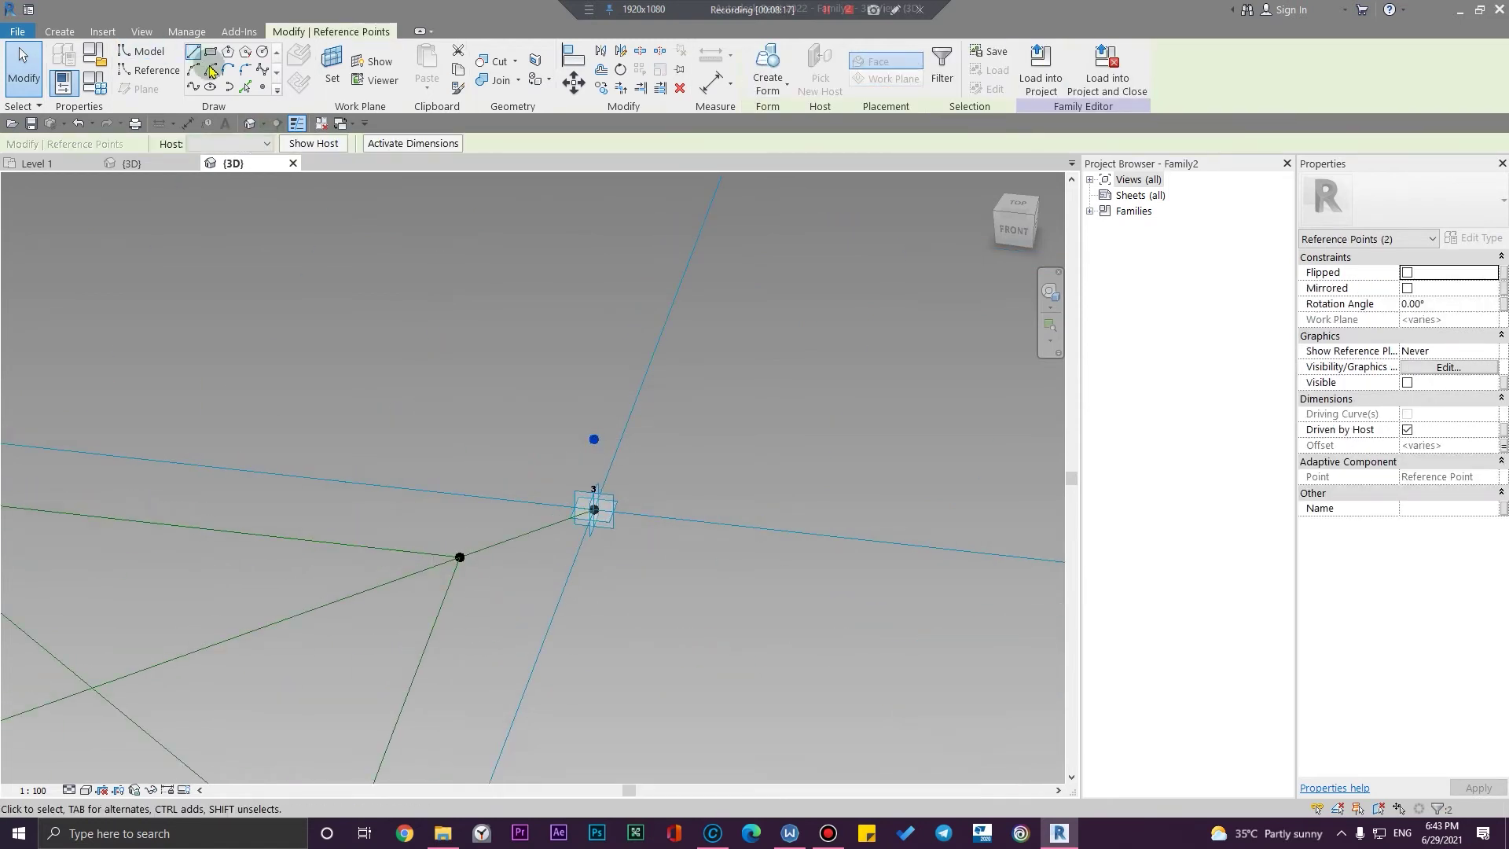
click(192, 88)
click(361, 334)
scroll(515, 356, down, 3)
Connect the raised reference points above adaptive points 3 and 2 with a spline through points
shift+middle_drag(629, 335, 640, 256)
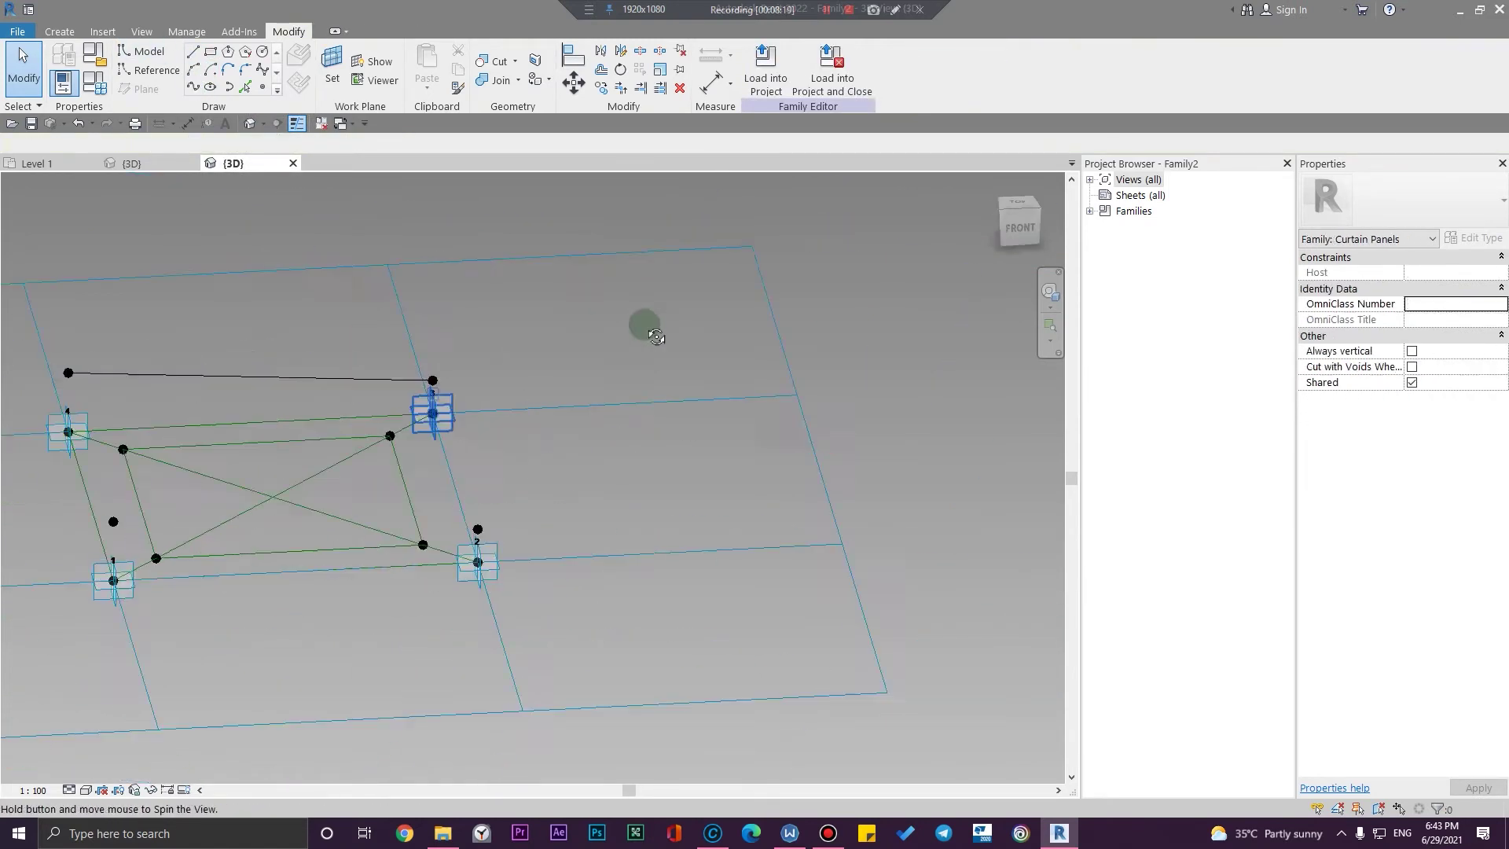
scroll(416, 450, up, 3)
drag(317, 543, 381, 498)
middle_drag(538, 607, 446, 422)
ctrl+drag(499, 444, 501, 445)
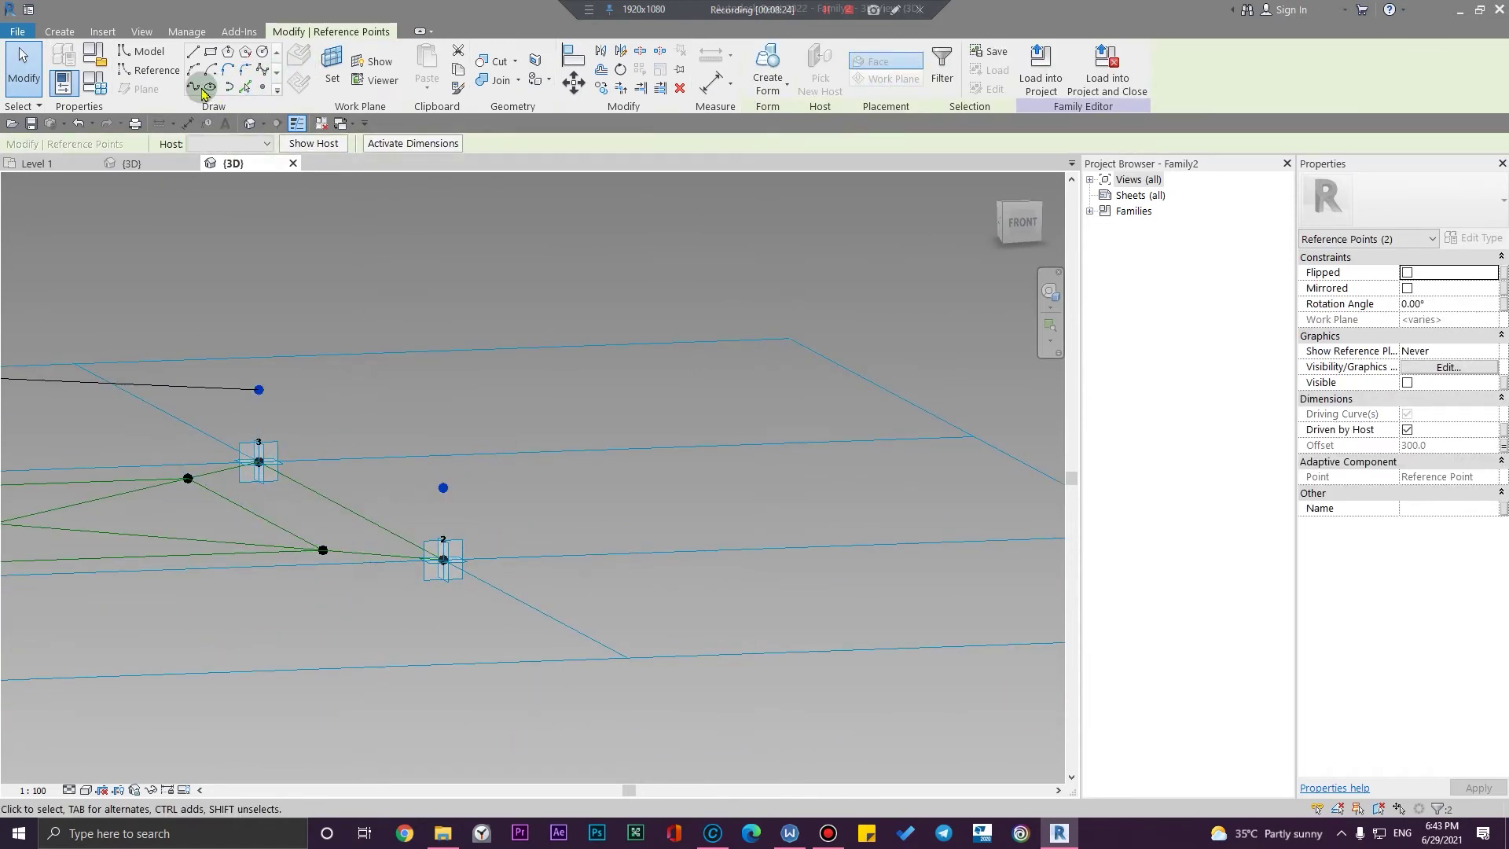
click(630, 488)
Connect the raised reference points above adaptive points 2 and 1 with a spline through points
shift+middle_drag(629, 488, 442, 512)
drag(558, 438, 561, 441)
shift+middle_drag(573, 482, 437, 558)
ctrl+drag(611, 454, 613, 453)
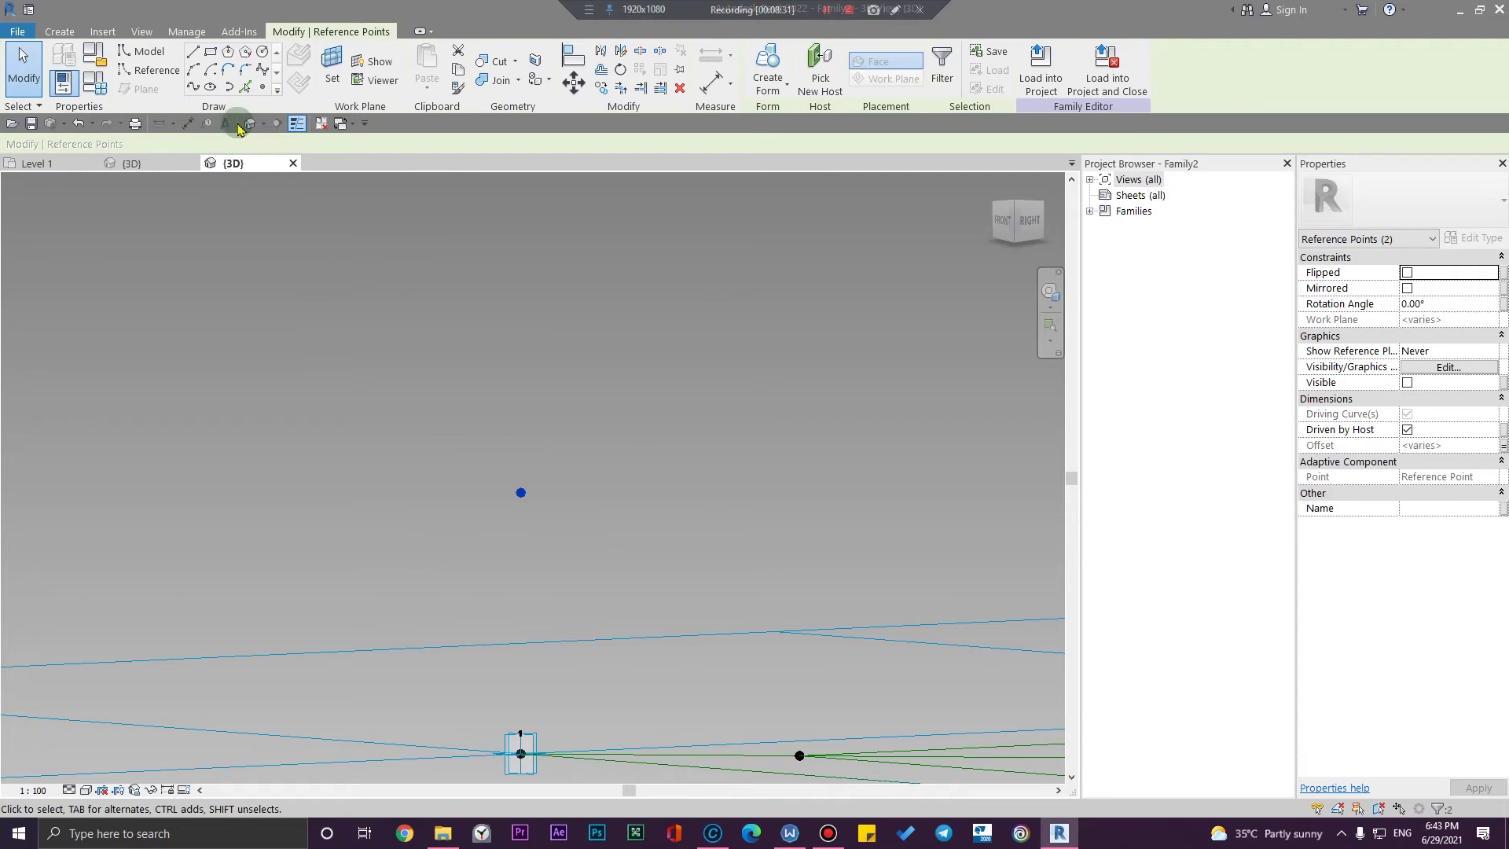
click(193, 87)
click(589, 342)
Close the raised outline by connecting the raised points above adaptive points 1 and 4 with a spline through points
scroll(590, 343, down, 3)
mouse_move(747, 449)
middle_down()
mouse_move(589, 410)
mouse_move(835, 427)
mouse_move(828, 472)
mouse_move(697, 441)
mouse_move(546, 453)
middle_up()
click(572, 422)
shift+middle_drag(768, 391, 364, 350)
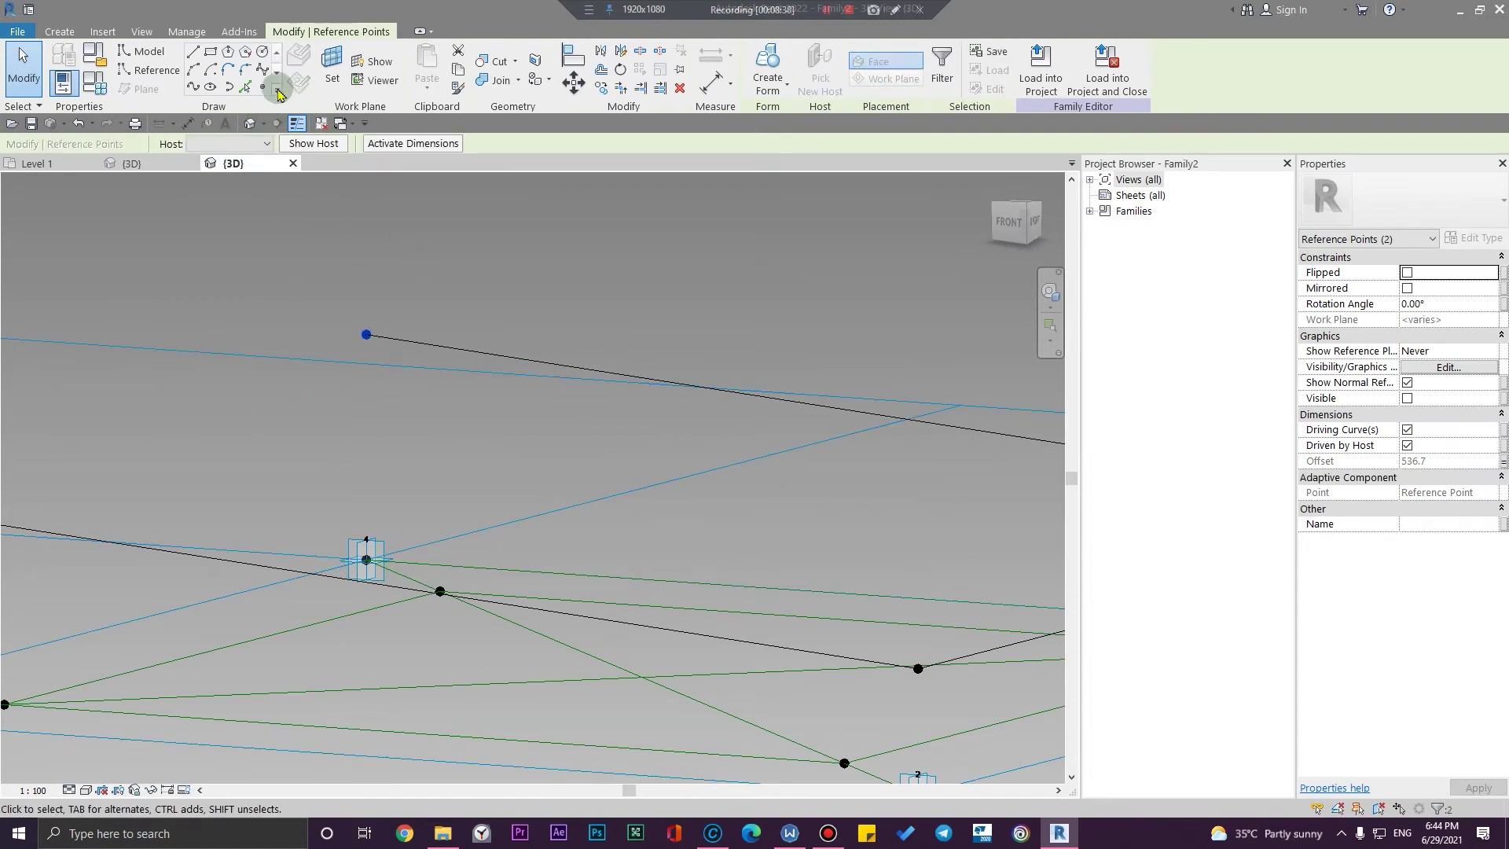
click(579, 223)
Convert the four raised outline lines and the two raised diagonals to reference lines
shift+middle_drag(579, 222, 649, 356)
click(638, 375)
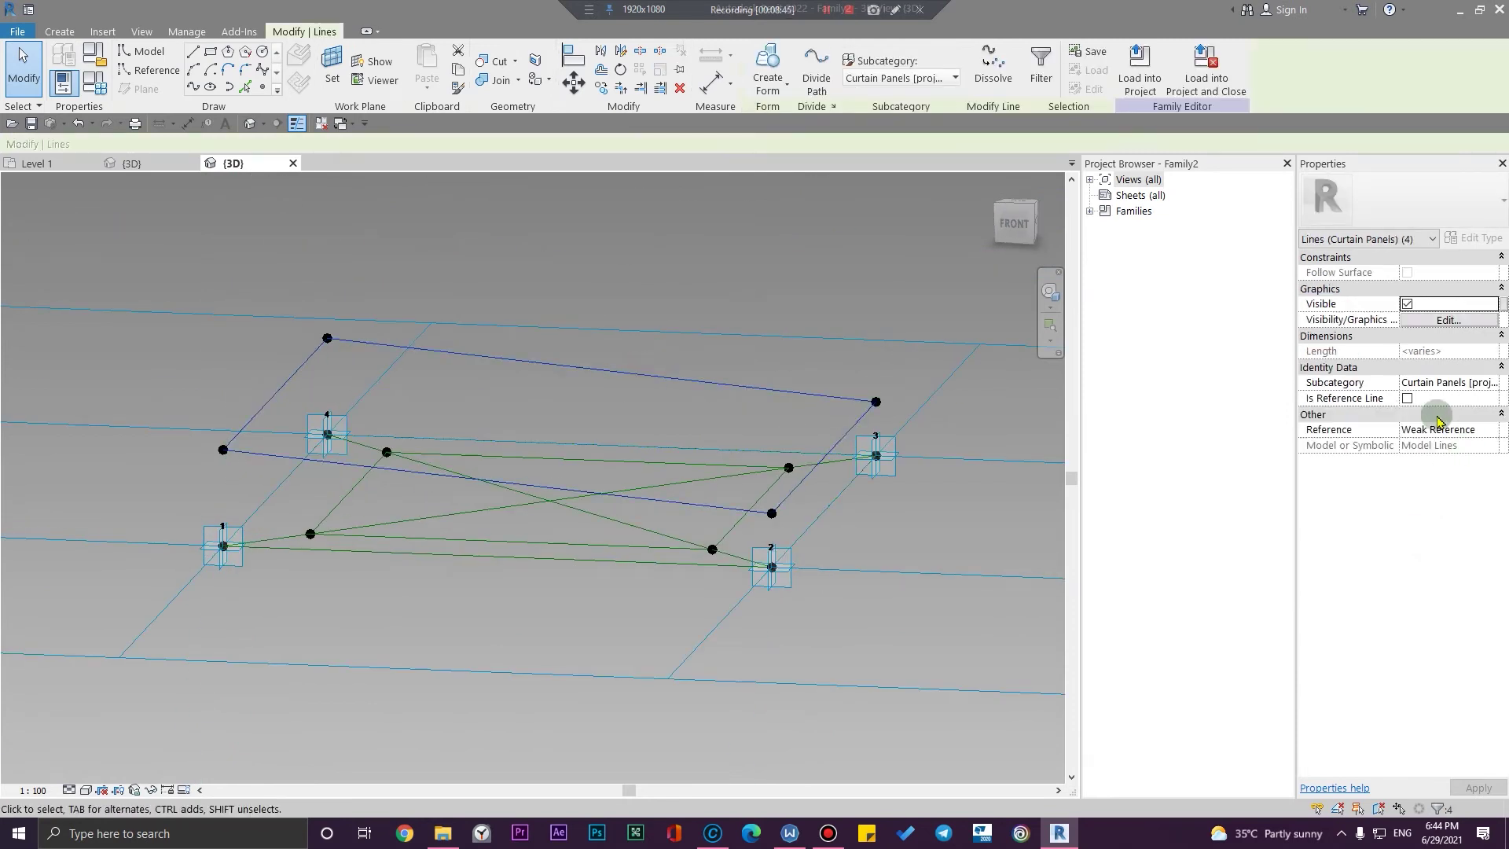
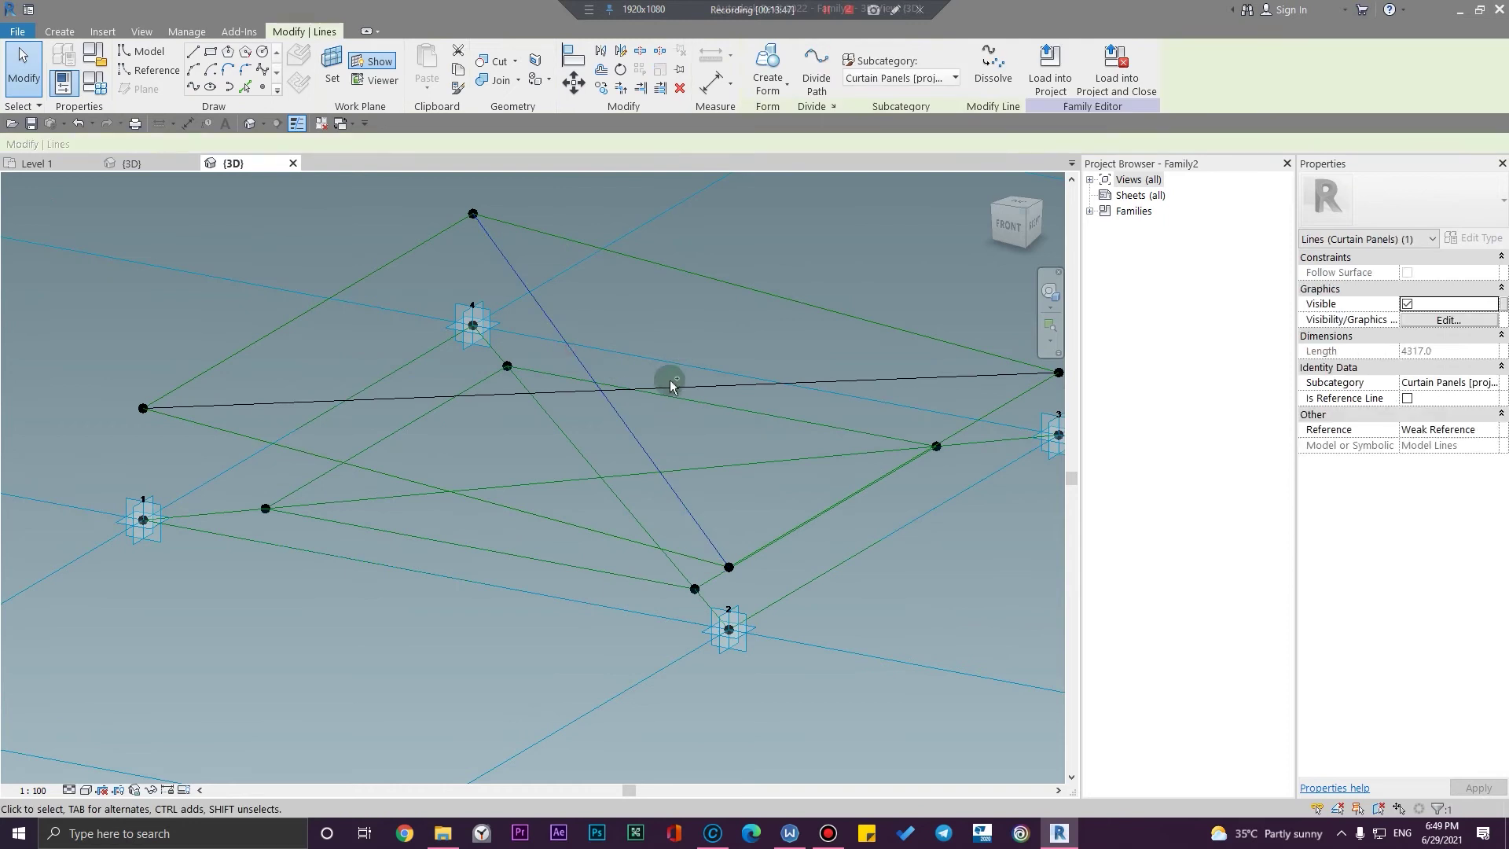
click(1405, 399)
click(1019, 648)
Place four reference points on the raised diagonals, one near each corner of the raised outline
scroll(904, 625, down, 3)
shift+middle_drag(710, 599, 397, 525)
scroll(682, 557, up, 3)
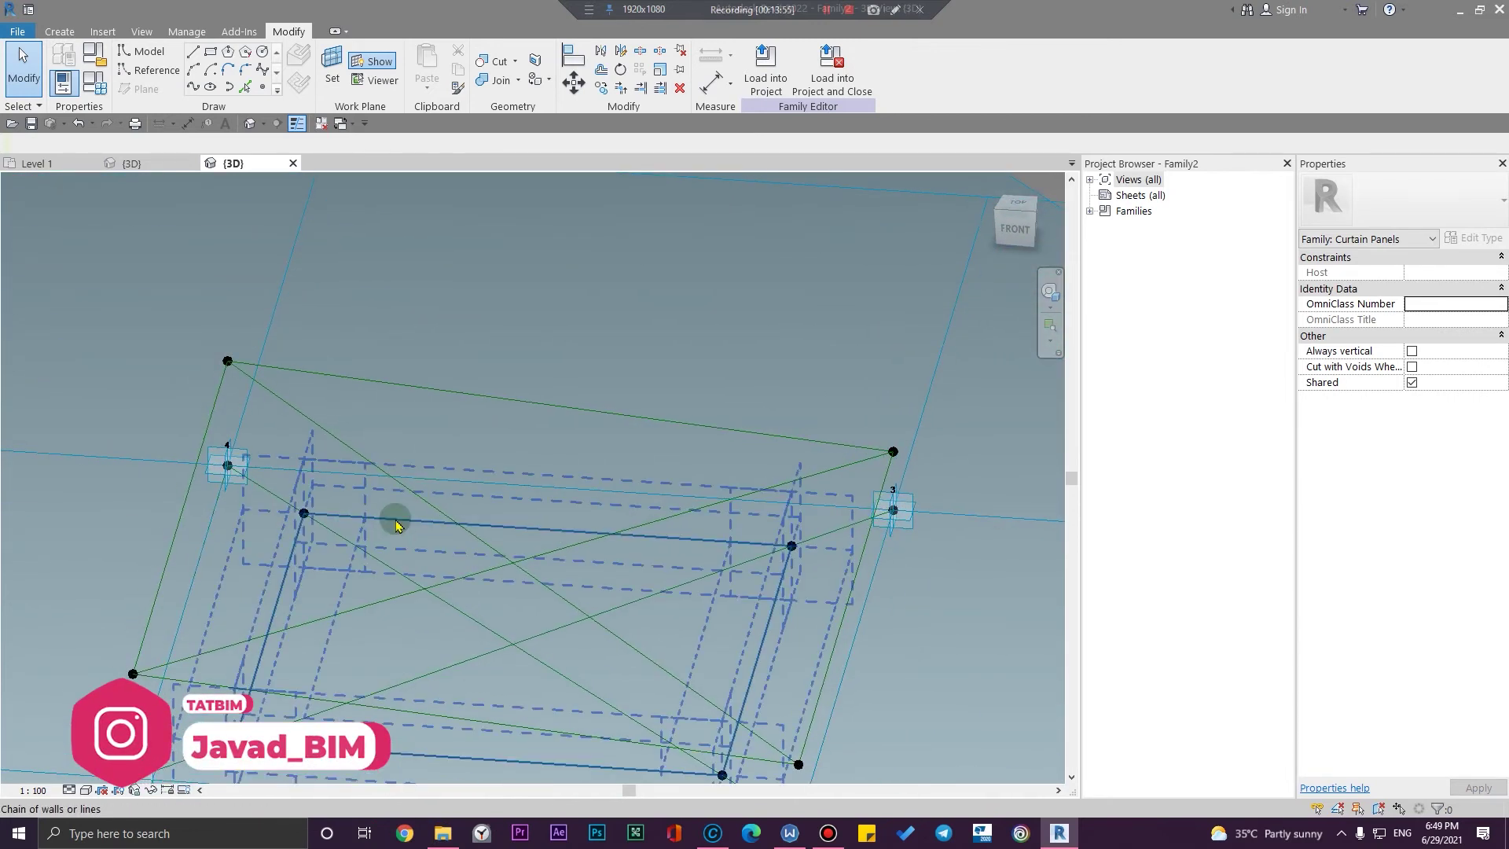
click(263, 87)
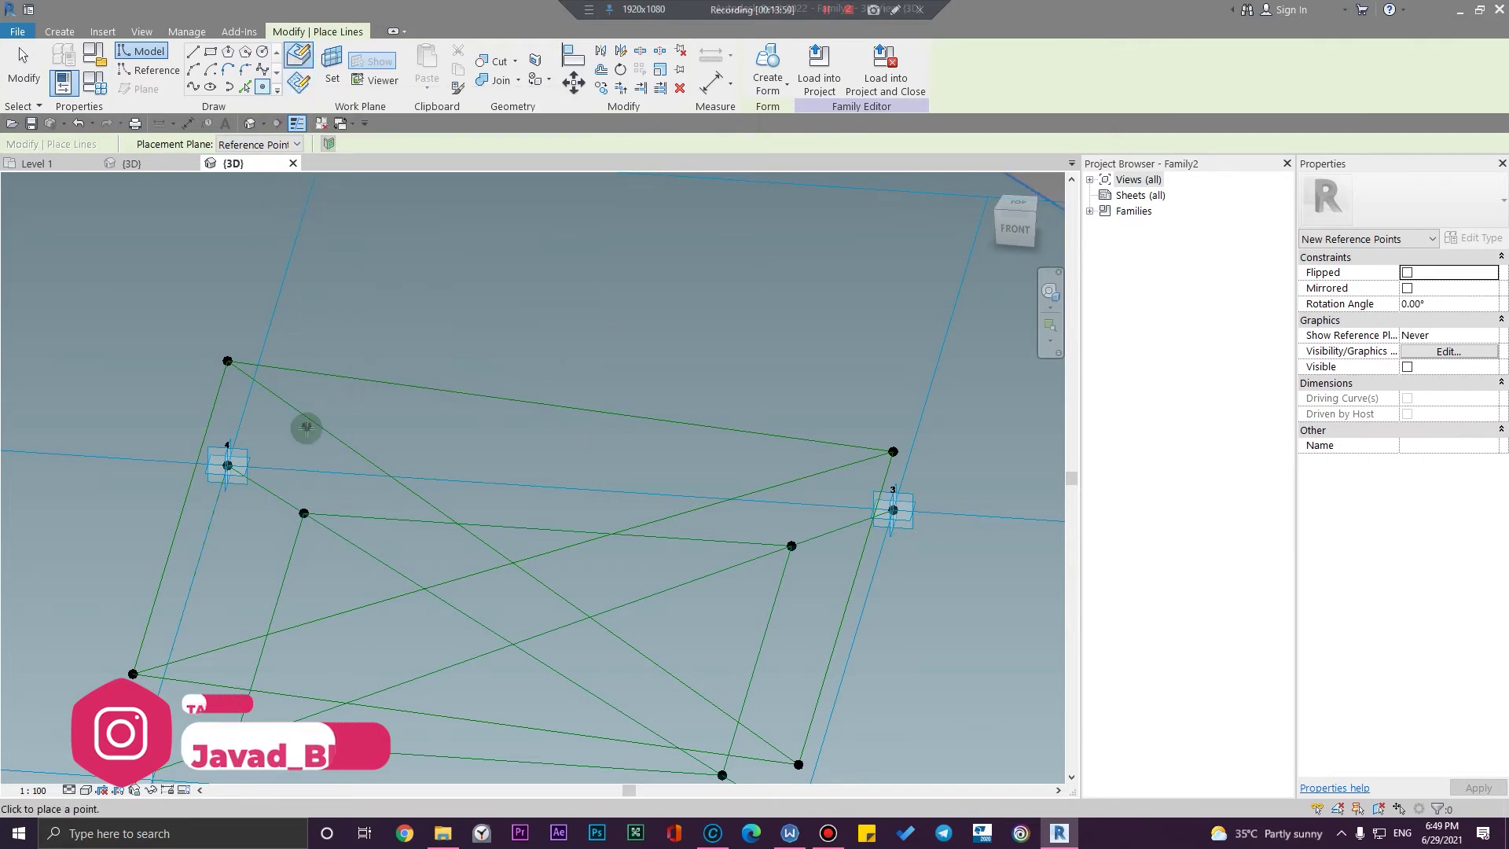
scroll(303, 427, up, 3)
click(290, 393)
middle_drag(381, 543, 337, 253)
scroll(299, 537, down, 3)
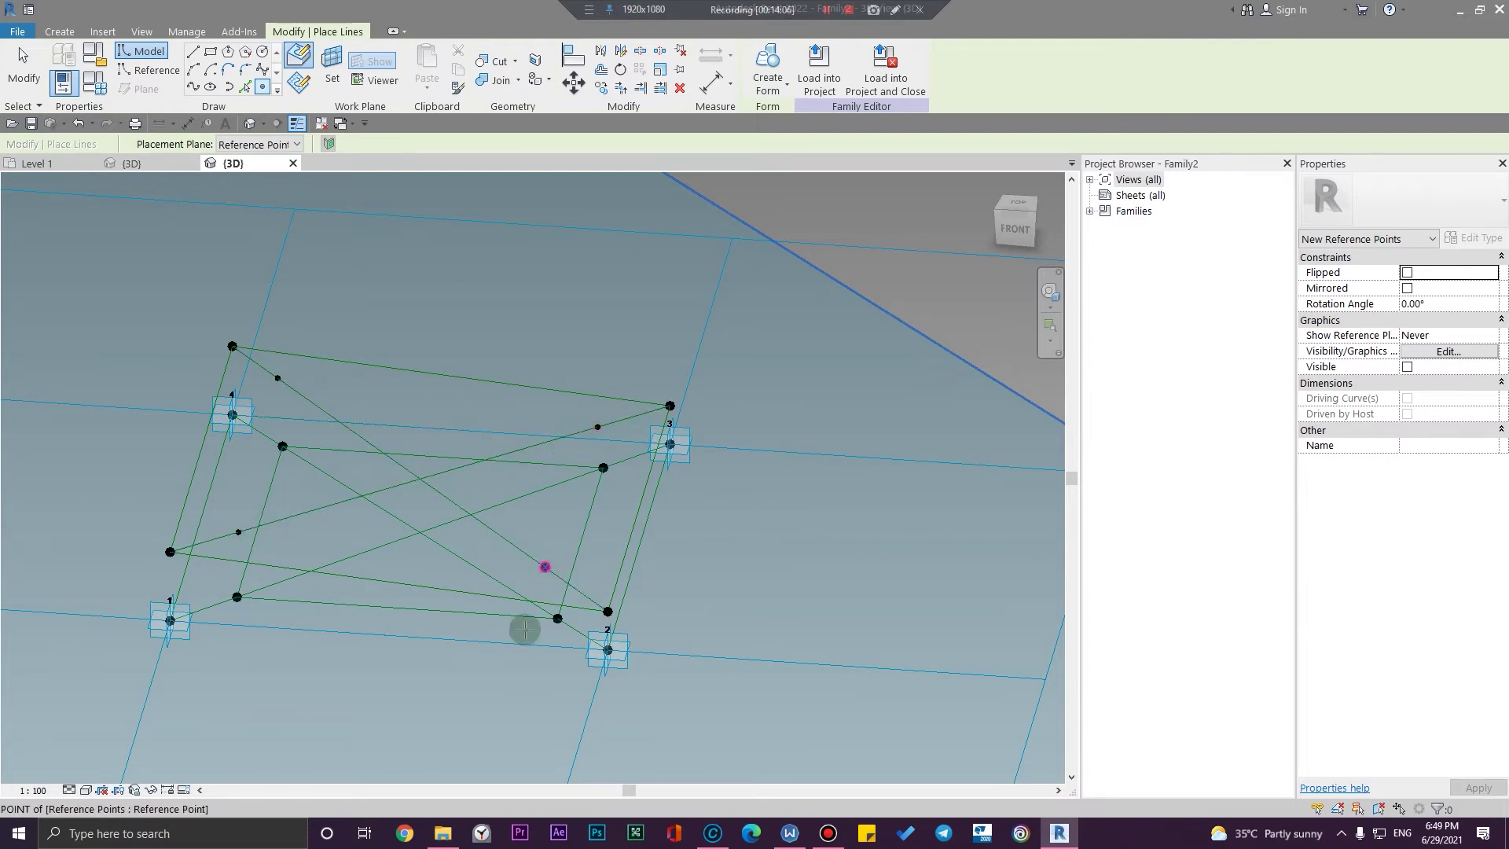
scroll(256, 427, up, 5)
key(Escape)
Set the raised diagonal points near corners 4 and 3 to be measured from the End of their lines
click(360, 291)
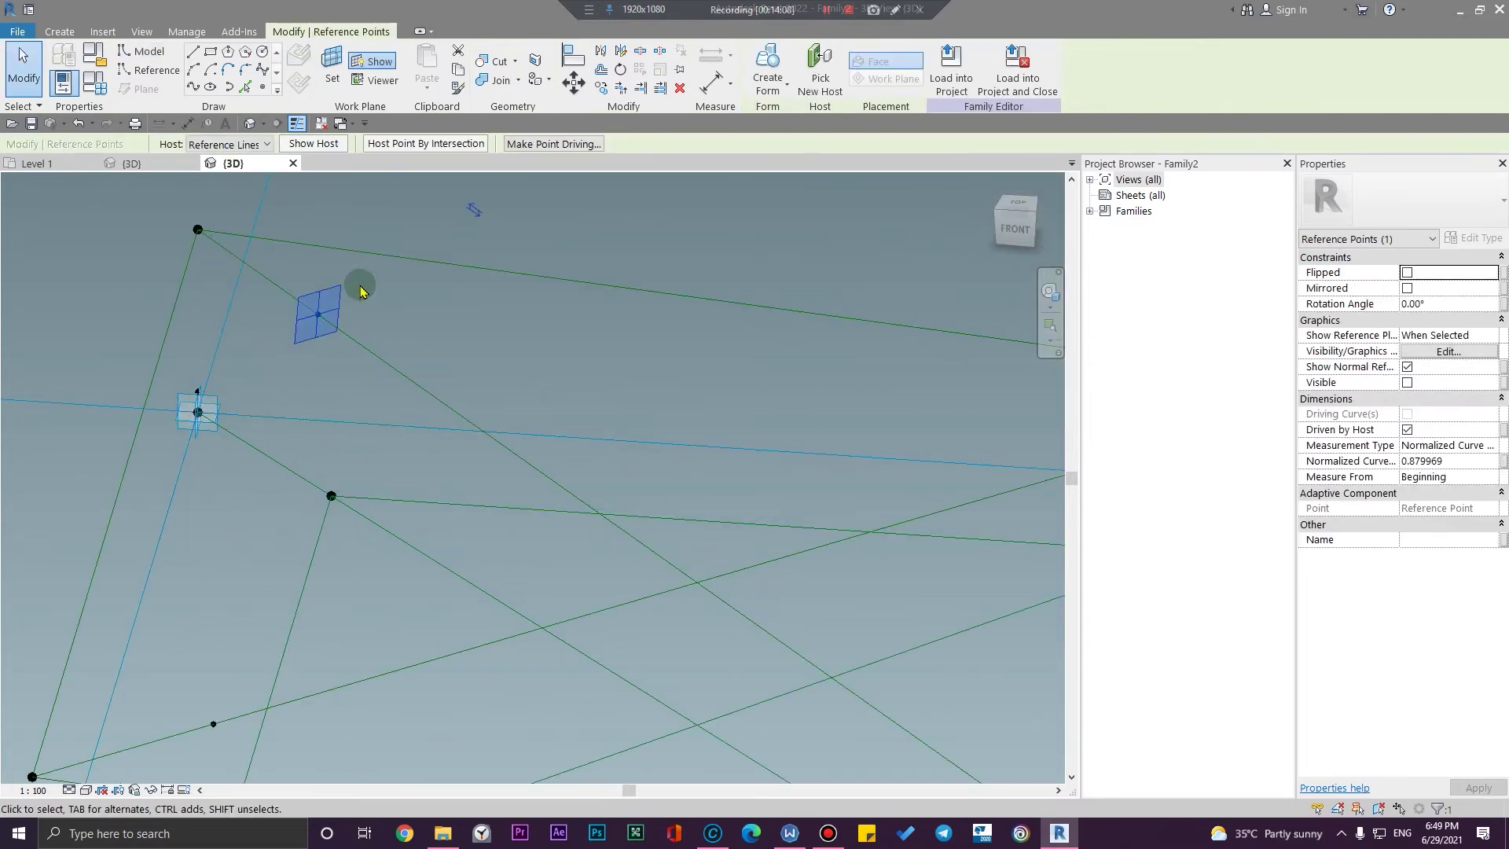
click(1491, 477)
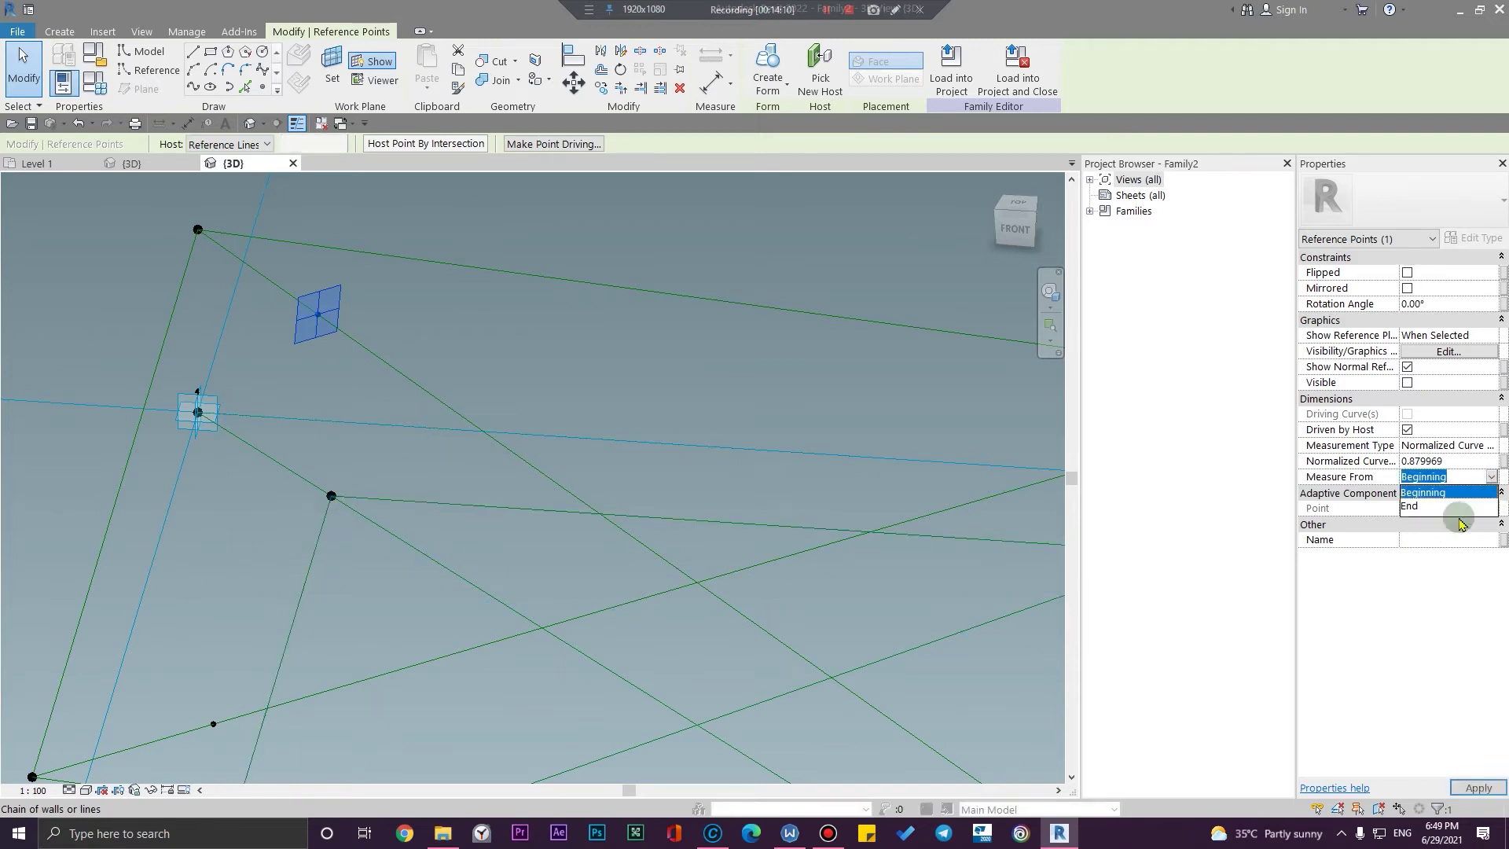
click(1450, 501)
click(764, 296)
scroll(909, 431, down, 3)
middle_drag(909, 431, 613, 448)
scroll(616, 446, up, 2)
click(506, 418)
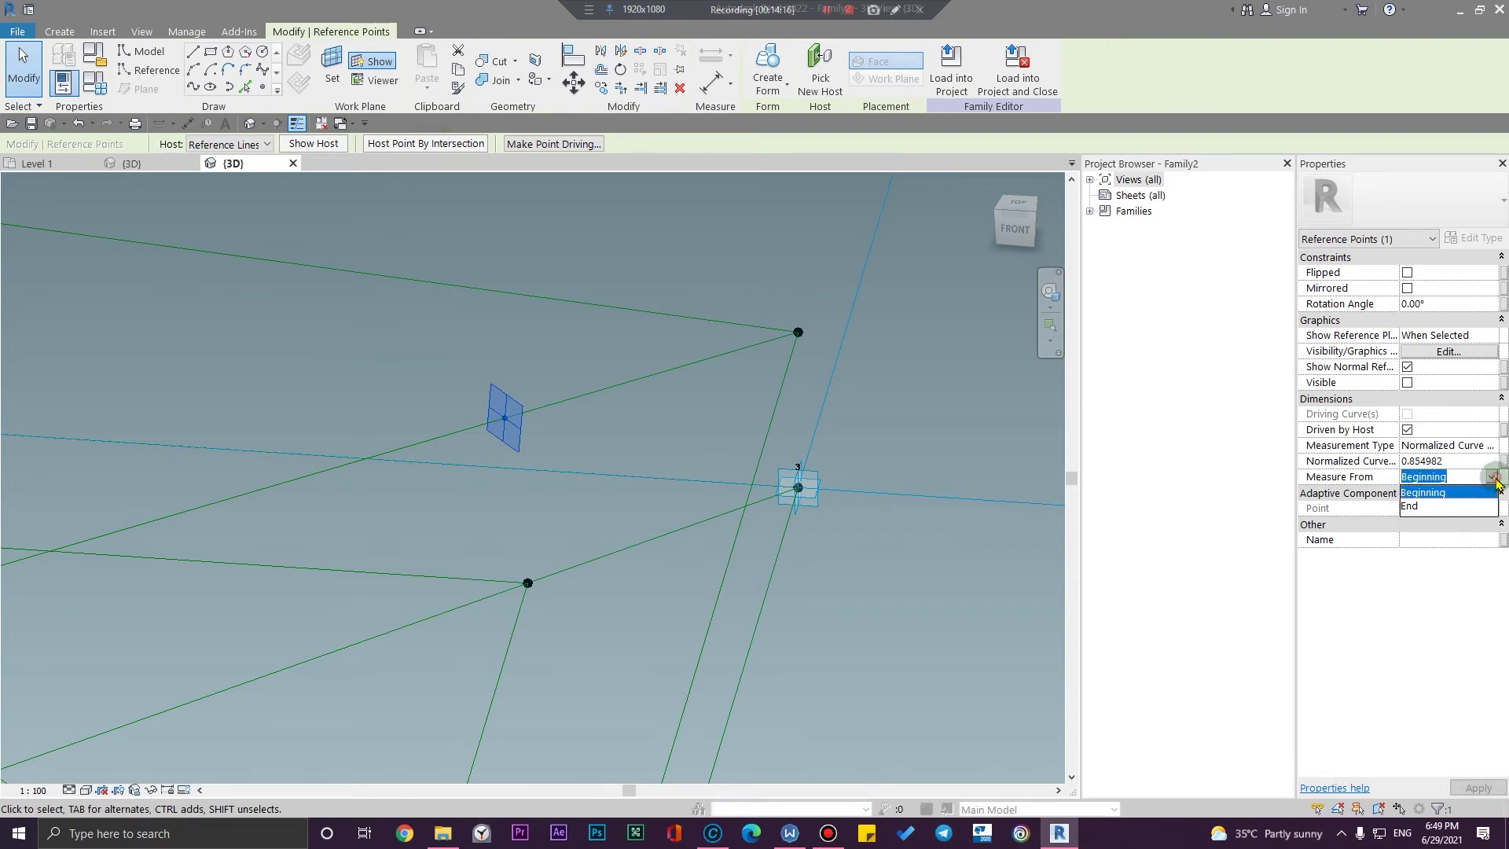
Link the normalized curve parameter of all four reference points on the raised diagonals to the existing OF1 parameter
scroll(314, 505, down, 3)
middle_drag(404, 534, 598, 491)
click(108, 360)
scroll(107, 361, up, 2)
middle_drag(145, 374, 668, 424)
ctrl+drag(580, 360, 592, 339)
middle_drag(624, 491, 157, 385)
scroll(157, 385, down, 3)
scroll(754, 408, up, 3)
ctrl+drag(535, 382, 595, 314)
scroll(597, 322, down, 3)
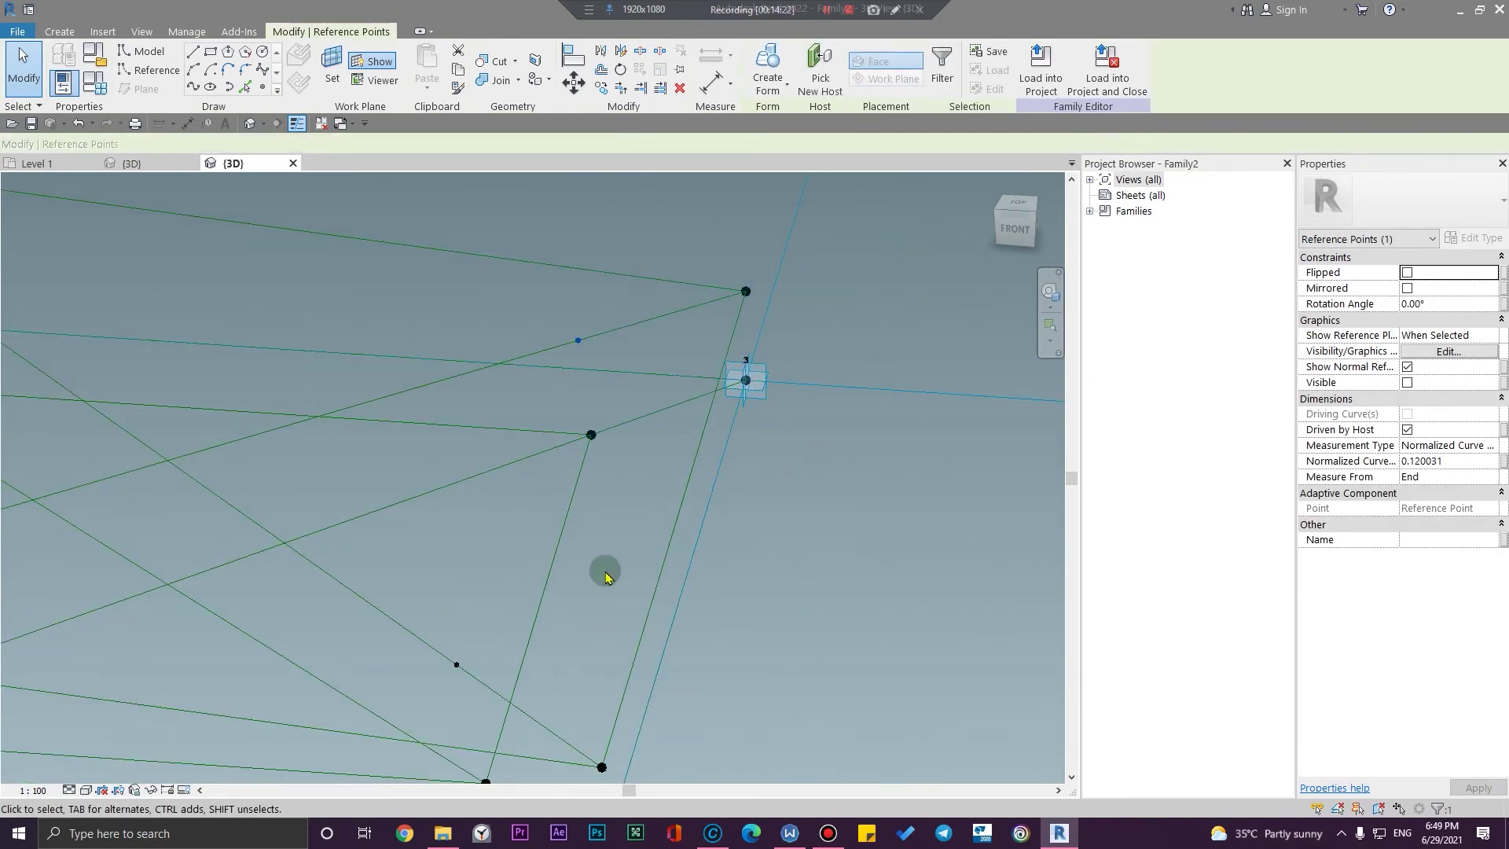
middle_drag(605, 572, 702, 441)
ctrl+drag(572, 497, 573, 495)
scroll(573, 491, down, 3)
shift+middle_drag(505, 529, 450, 555)
scroll(180, 519, up, 3)
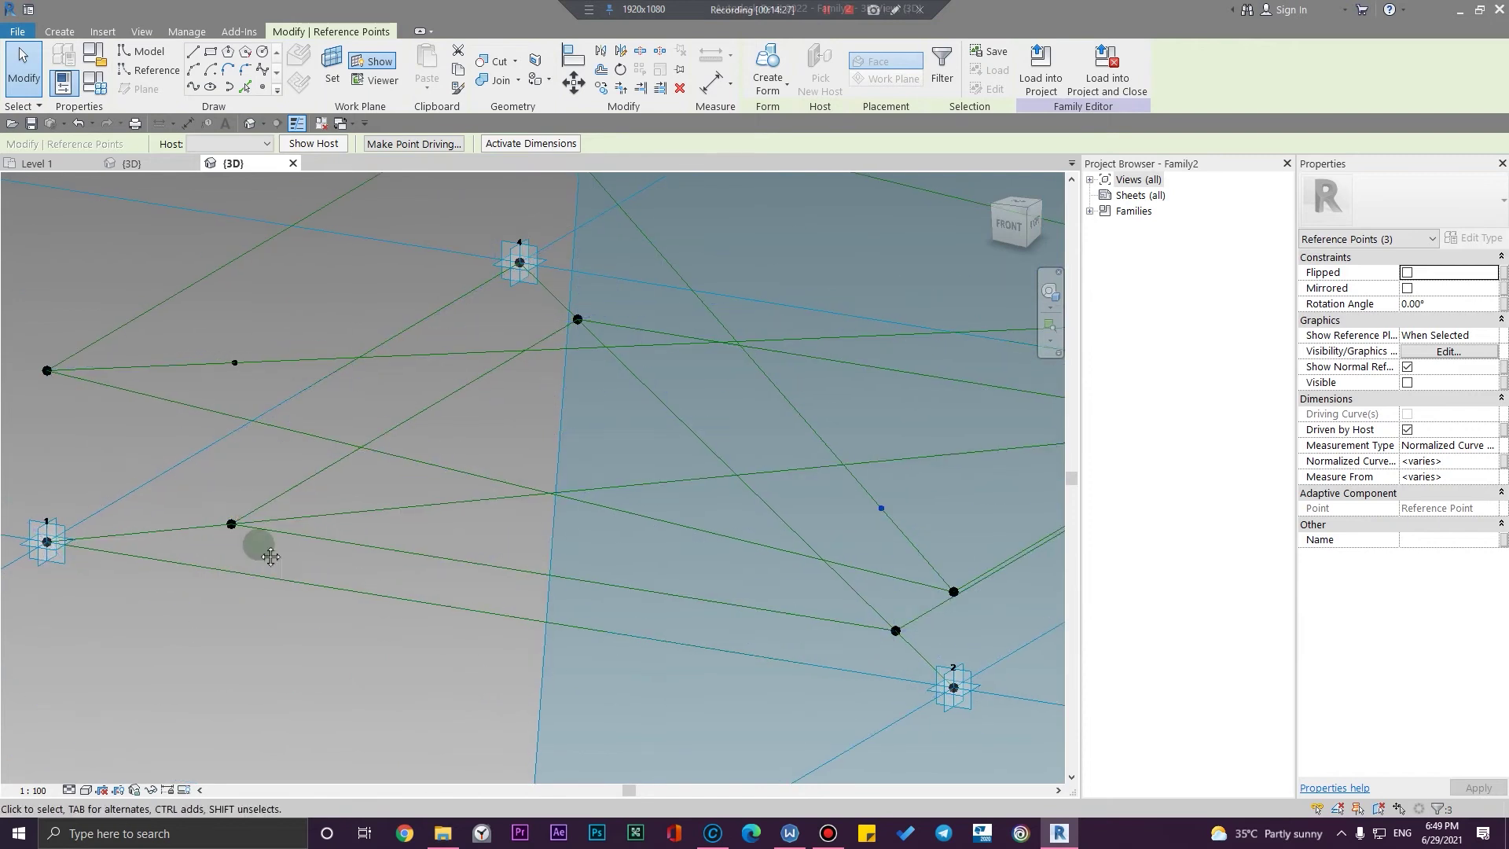
scroll(276, 452, up, 3)
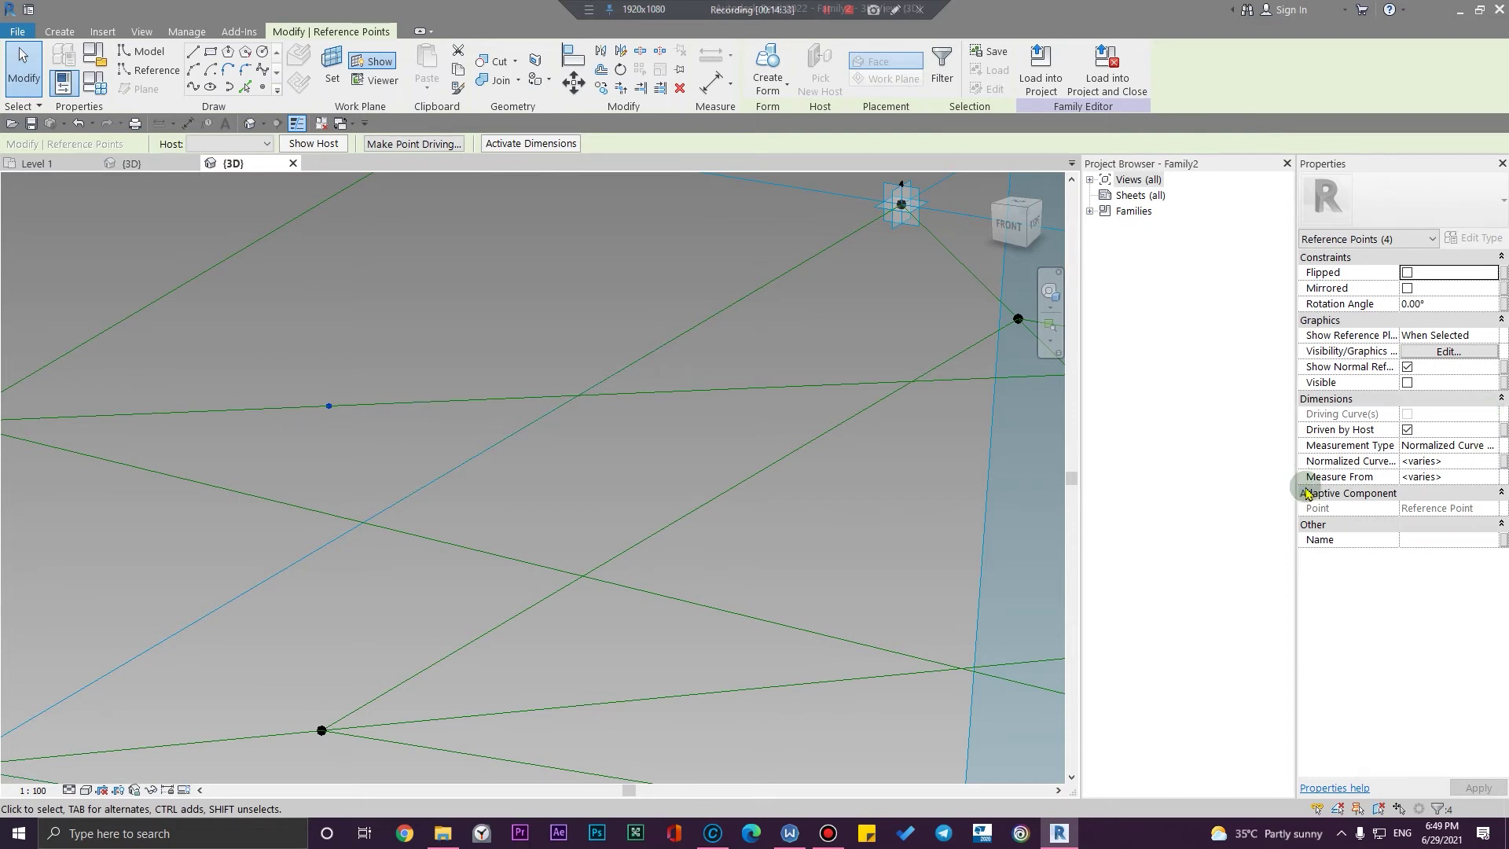
click(1503, 462)
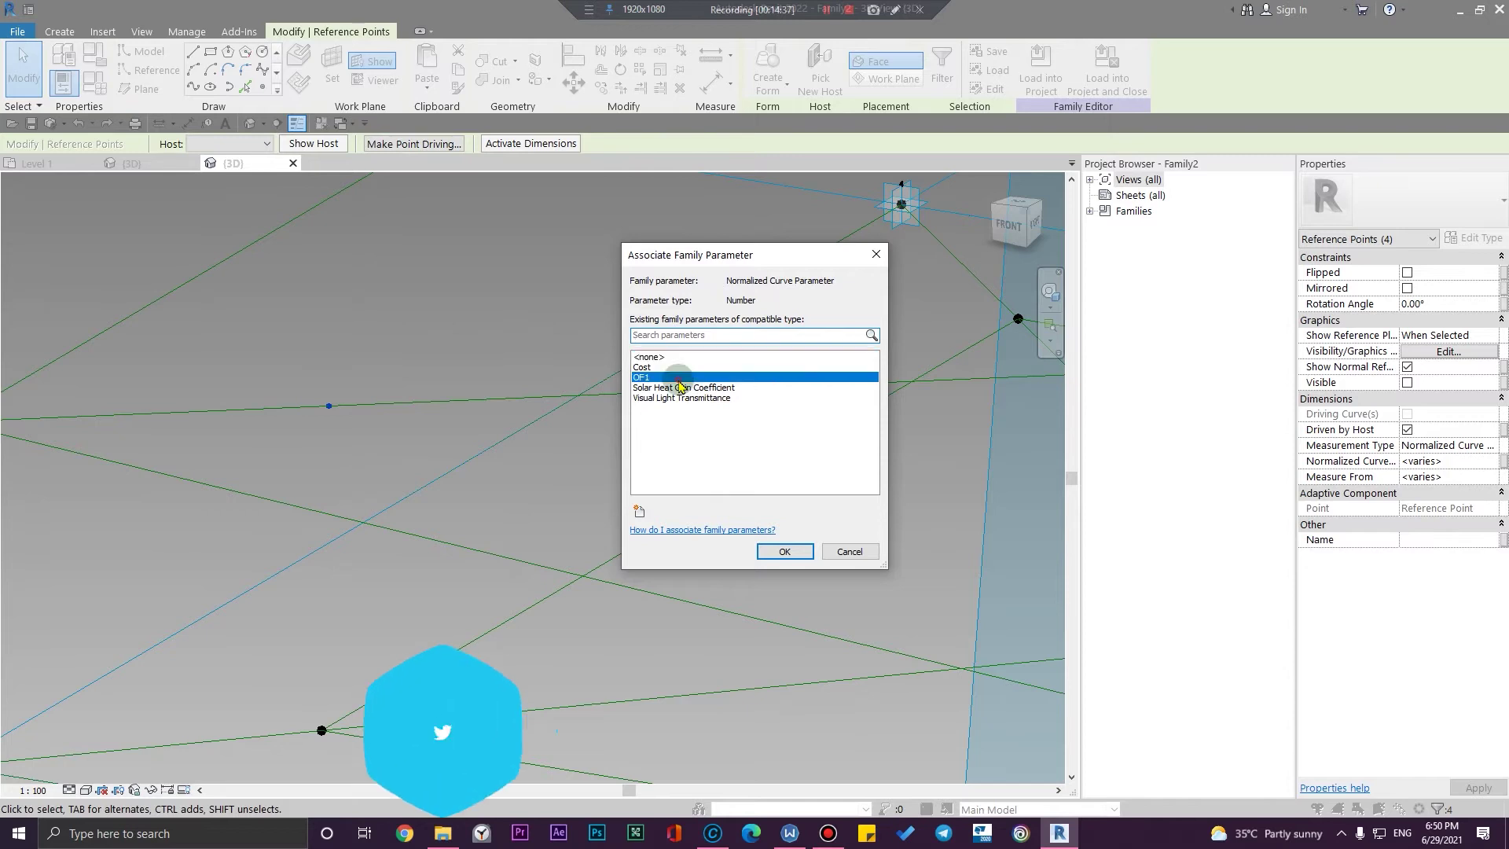
click(782, 551)
click(436, 275)
Connect the raised diagonal points near corners 1 and 4 with a spline through points
shift+middle_drag(436, 275, 336, 472)
scroll(309, 397, up, 3)
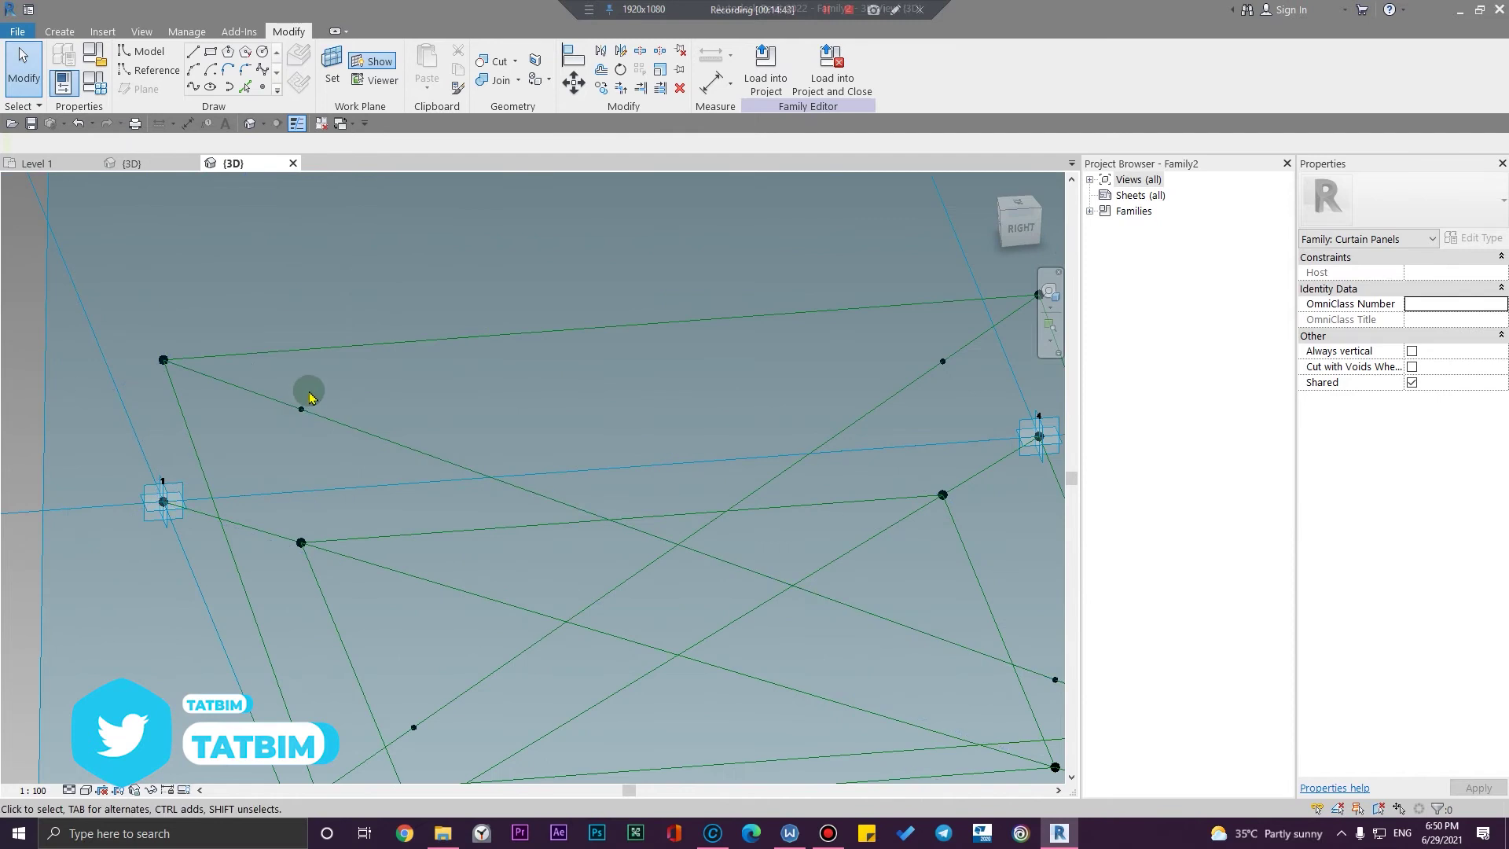
scroll(358, 591, down, 4)
shift+middle_drag(359, 591, 503, 617)
scroll(323, 565, up, 4)
click(301, 547)
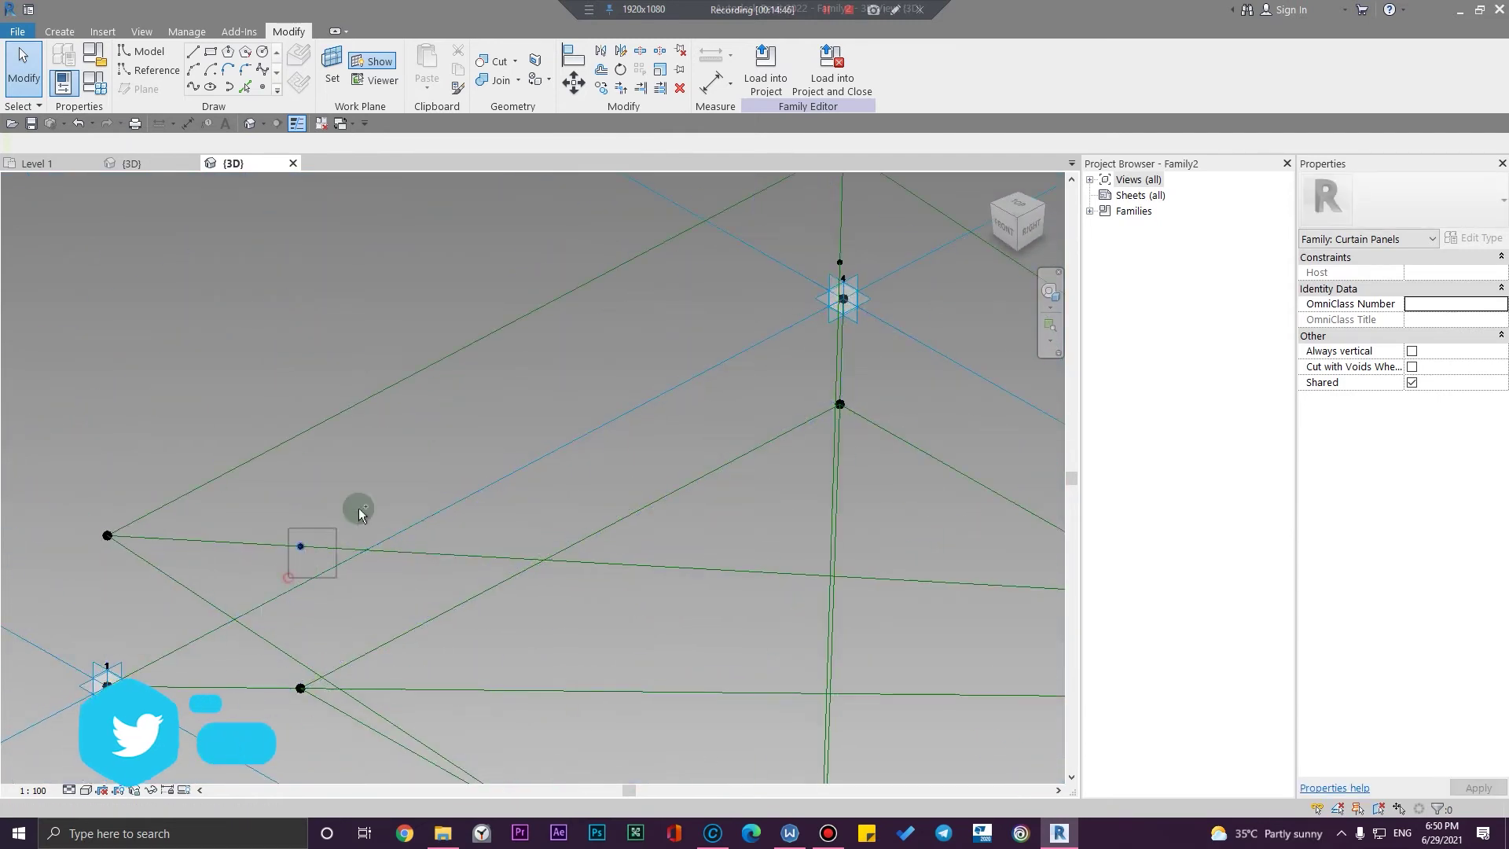
scroll(437, 507, down, 3)
scroll(623, 384, up, 3)
scroll(698, 382, up, 3)
shift+middle_drag(699, 388, 780, 645)
ctrl+drag(865, 621, 865, 622)
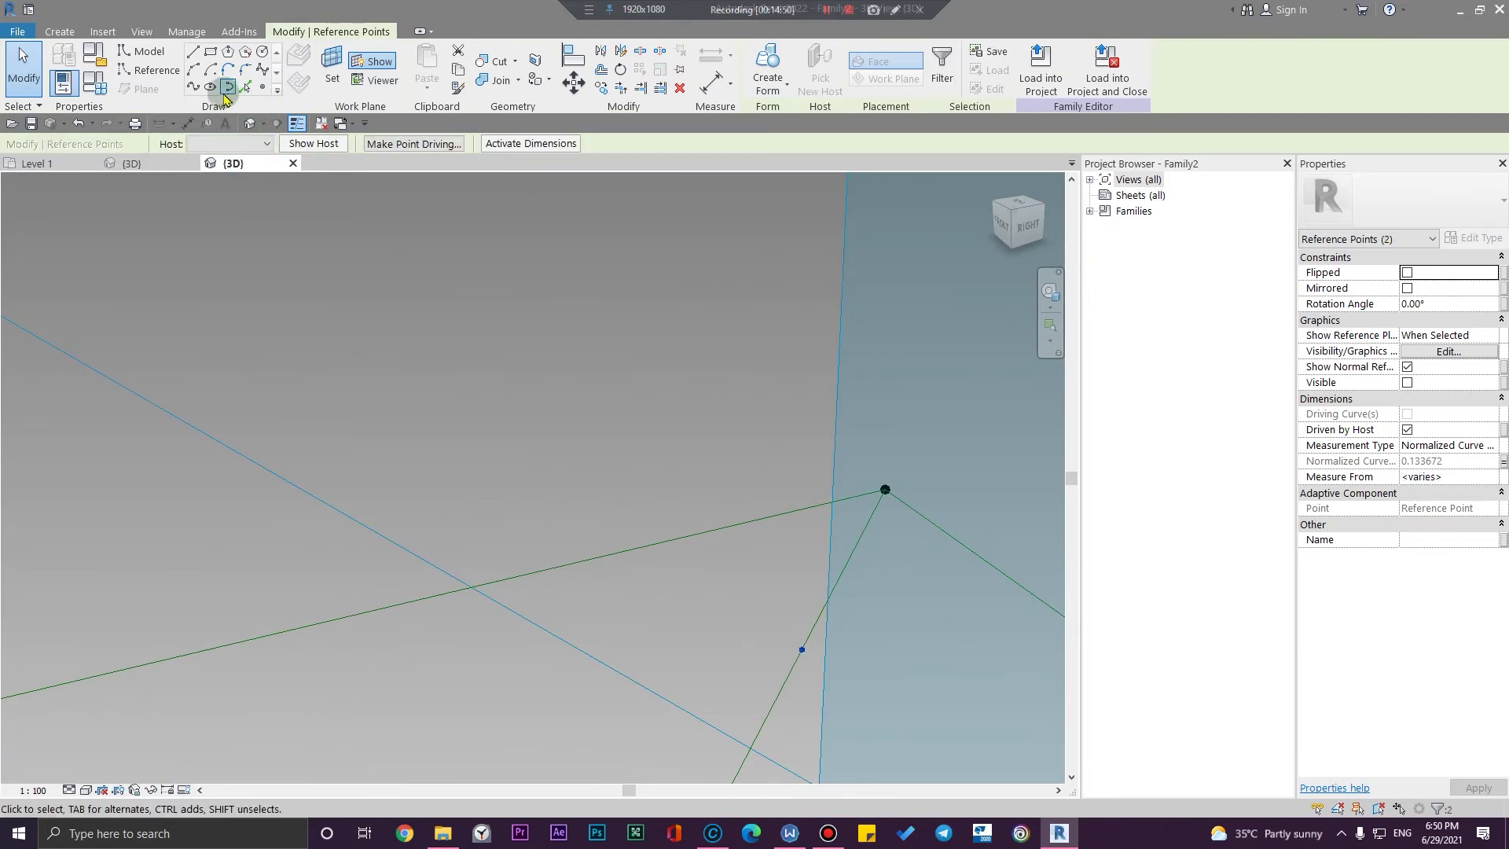
click(193, 87)
Connect the raised diagonal points near corners 4 and 3 with a spline through points
scroll(491, 461, down, 5)
shift+middle_drag(492, 464, 754, 534)
scroll(755, 581, up, 3)
click(532, 440)
click(399, 568)
middle_drag(486, 574, 88, 356)
ctrl+click(685, 492)
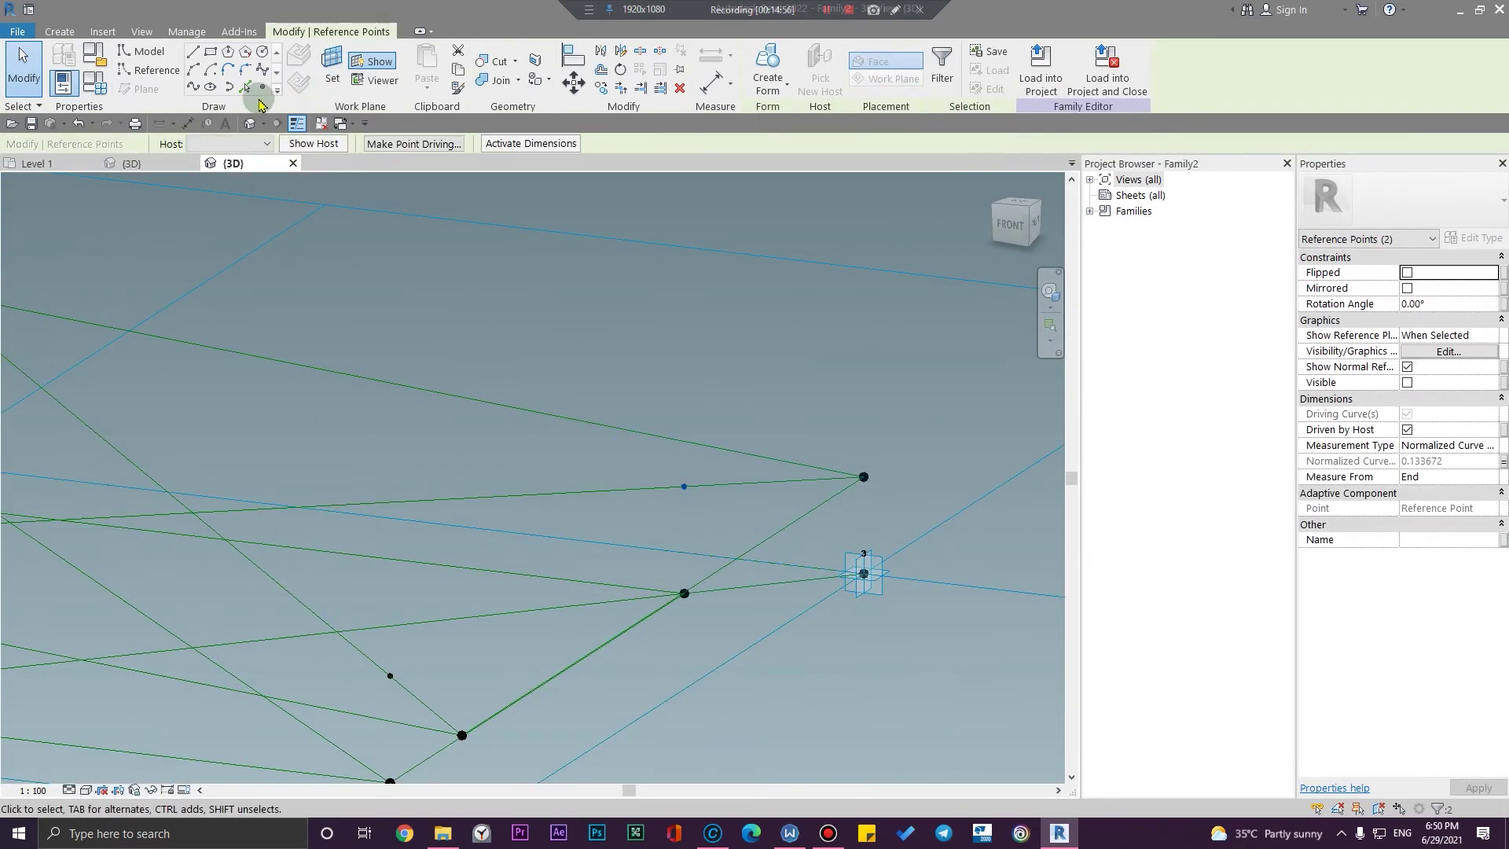
click(193, 88)
Connect the raised diagonal points near corners 3 and 2 with a spline through points
mouse_move(550, 503)
shift+middle_down()
mouse_move(657, 526)
mouse_move(936, 529)
mouse_move(825, 481)
mouse_move(705, 470)
shift+middle_up()
scroll(705, 470, up, 3)
click(650, 486)
click(642, 391)
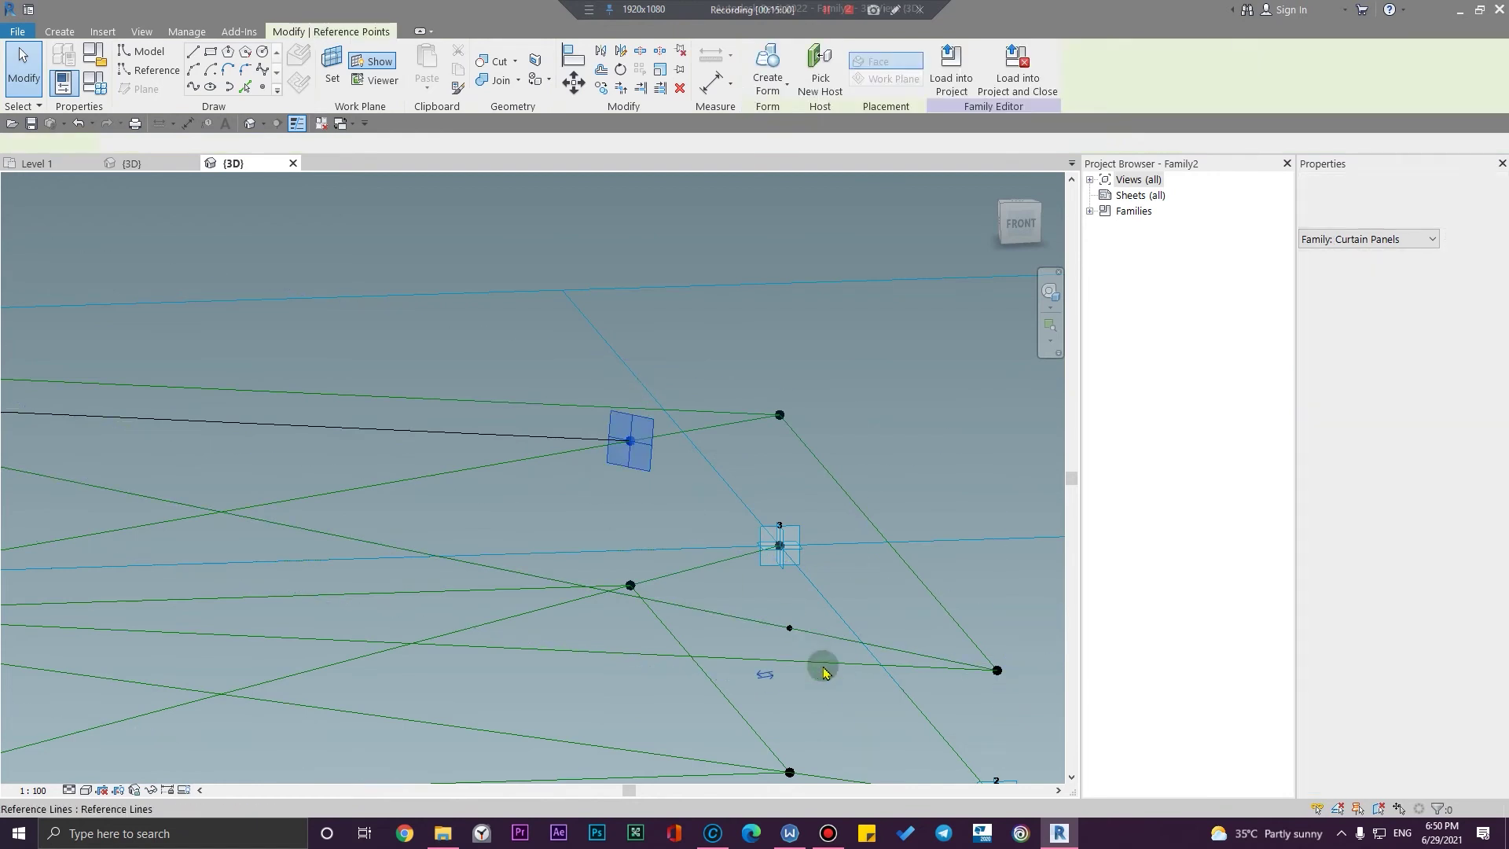
ctrl+click(790, 629)
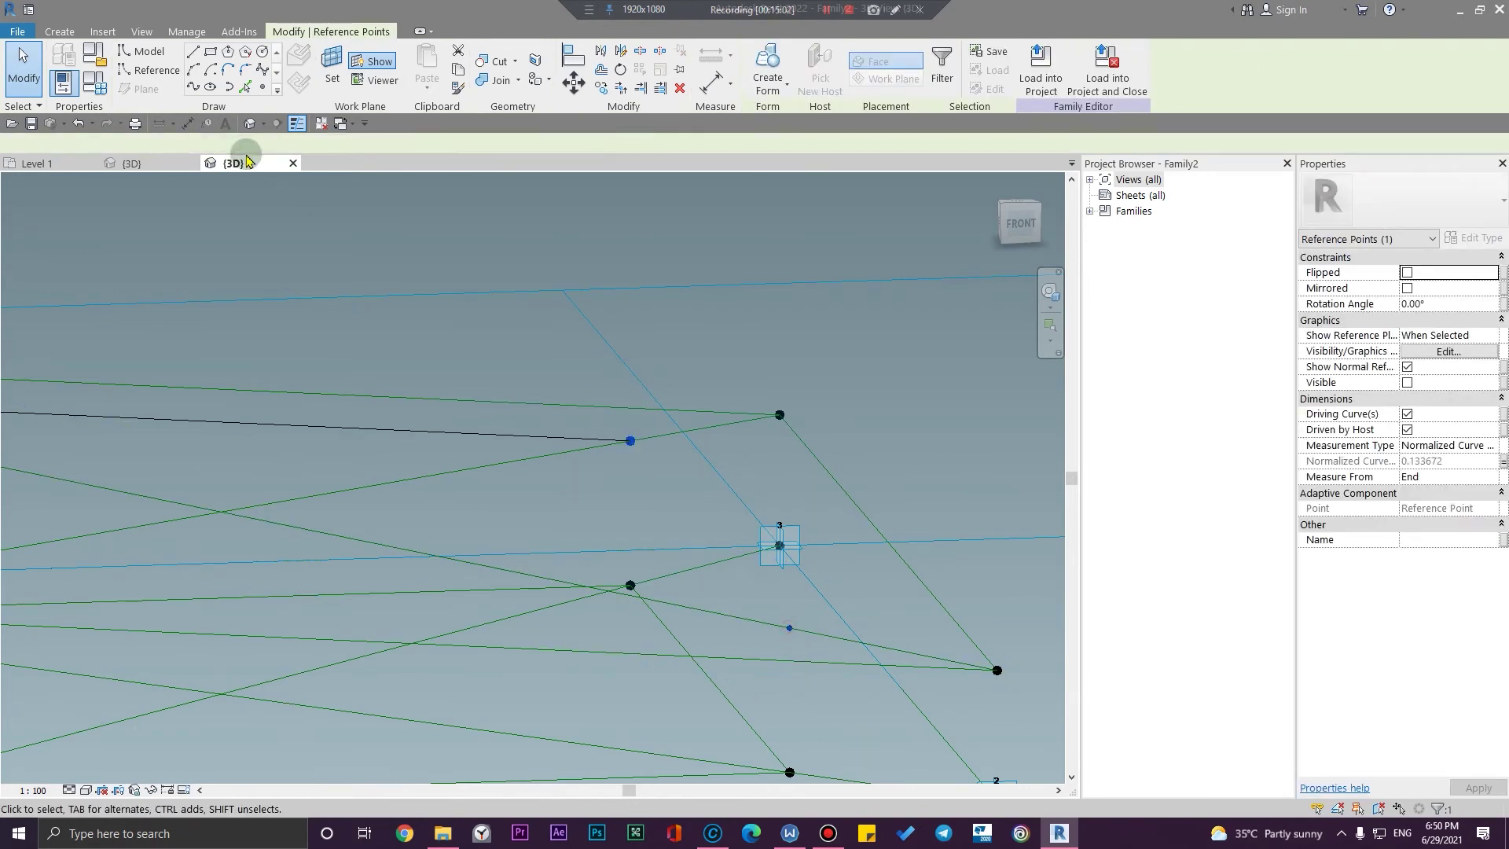
click(194, 88)
Close the raised inner rectangle by connecting the diagonal points near corners 2 and 1 with a spline through points
shift+middle_drag(809, 532, 489, 554)
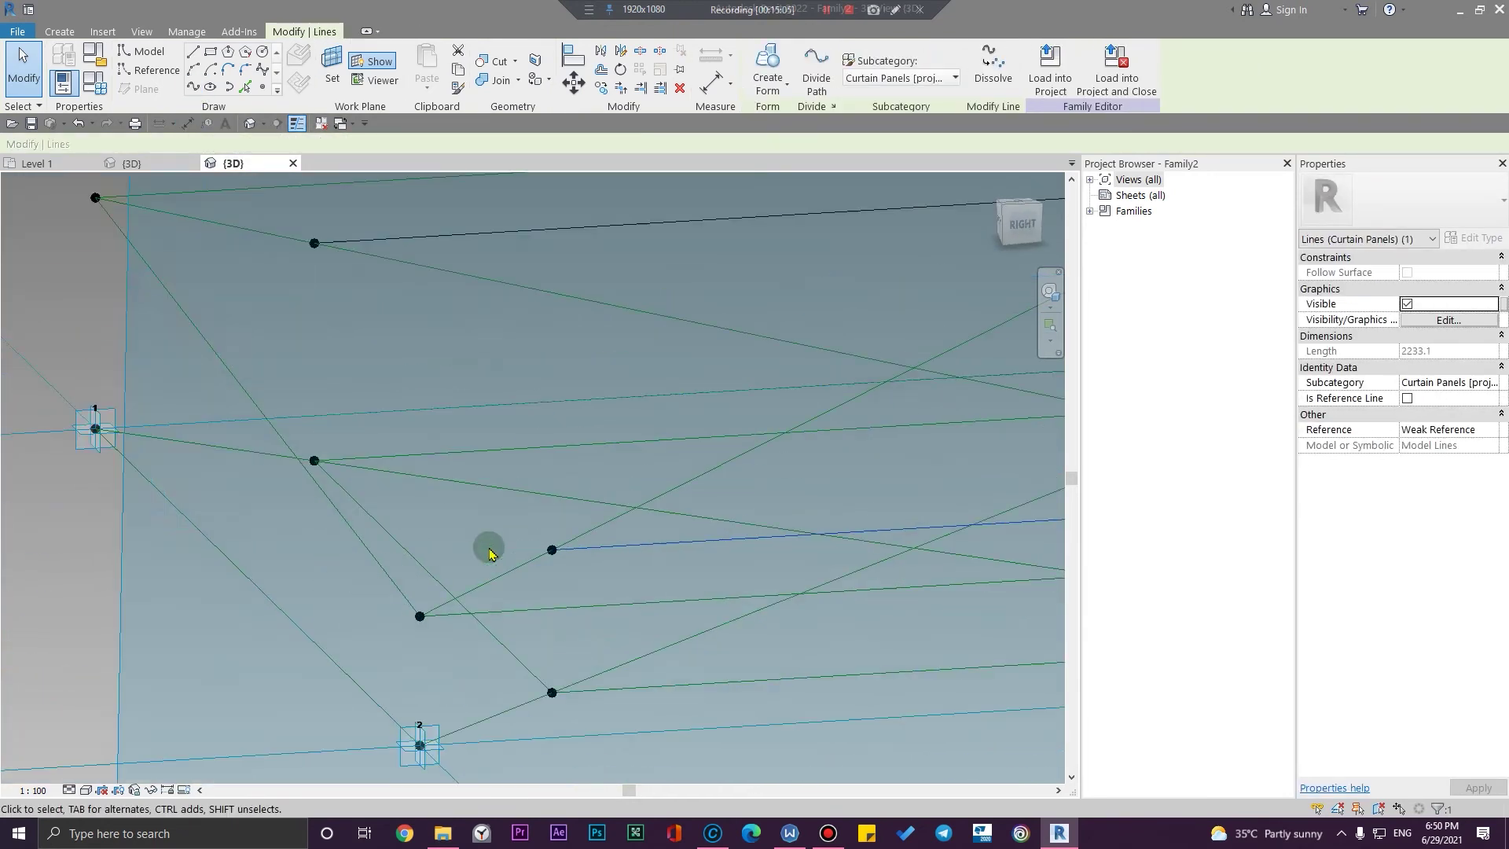
click(543, 581)
drag(587, 479, 588, 478)
middle_drag(500, 403, 578, 571)
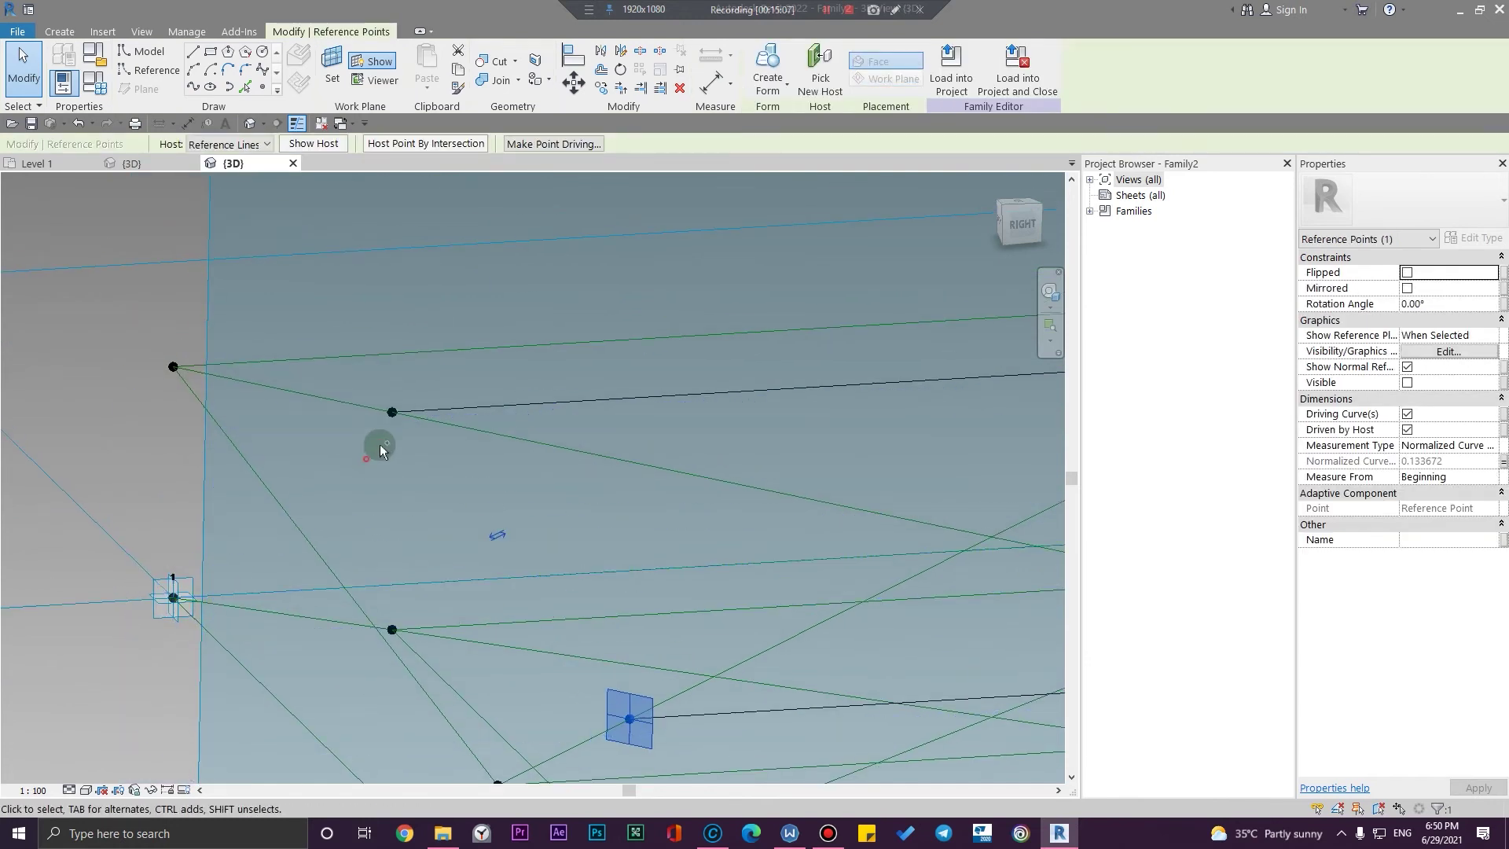
ctrl+drag(378, 446, 425, 367)
click(194, 88)
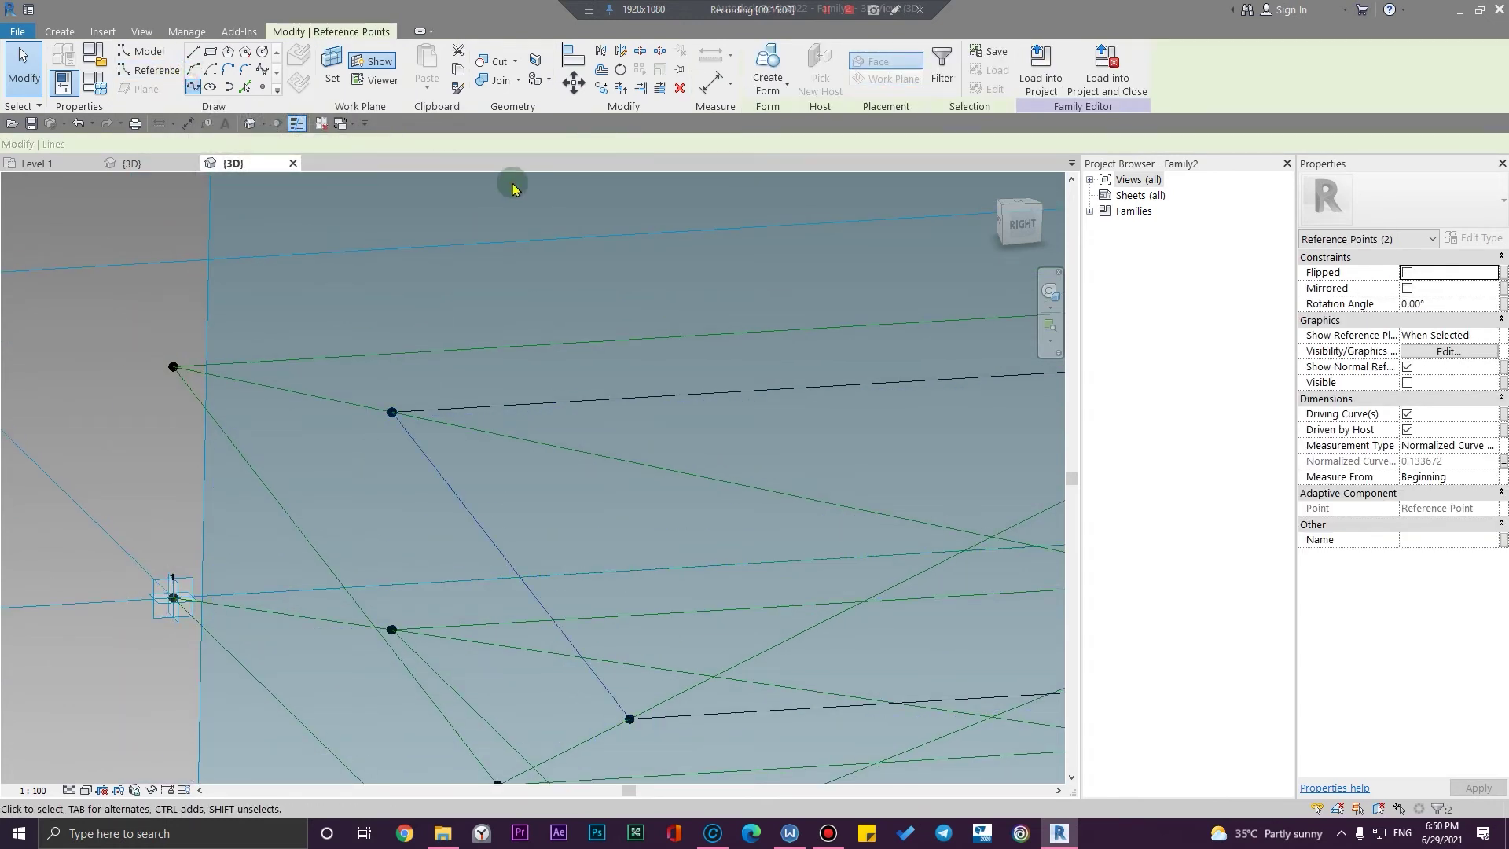
Convert the four lines of the raised inner rectangle to reference lines
click(701, 399)
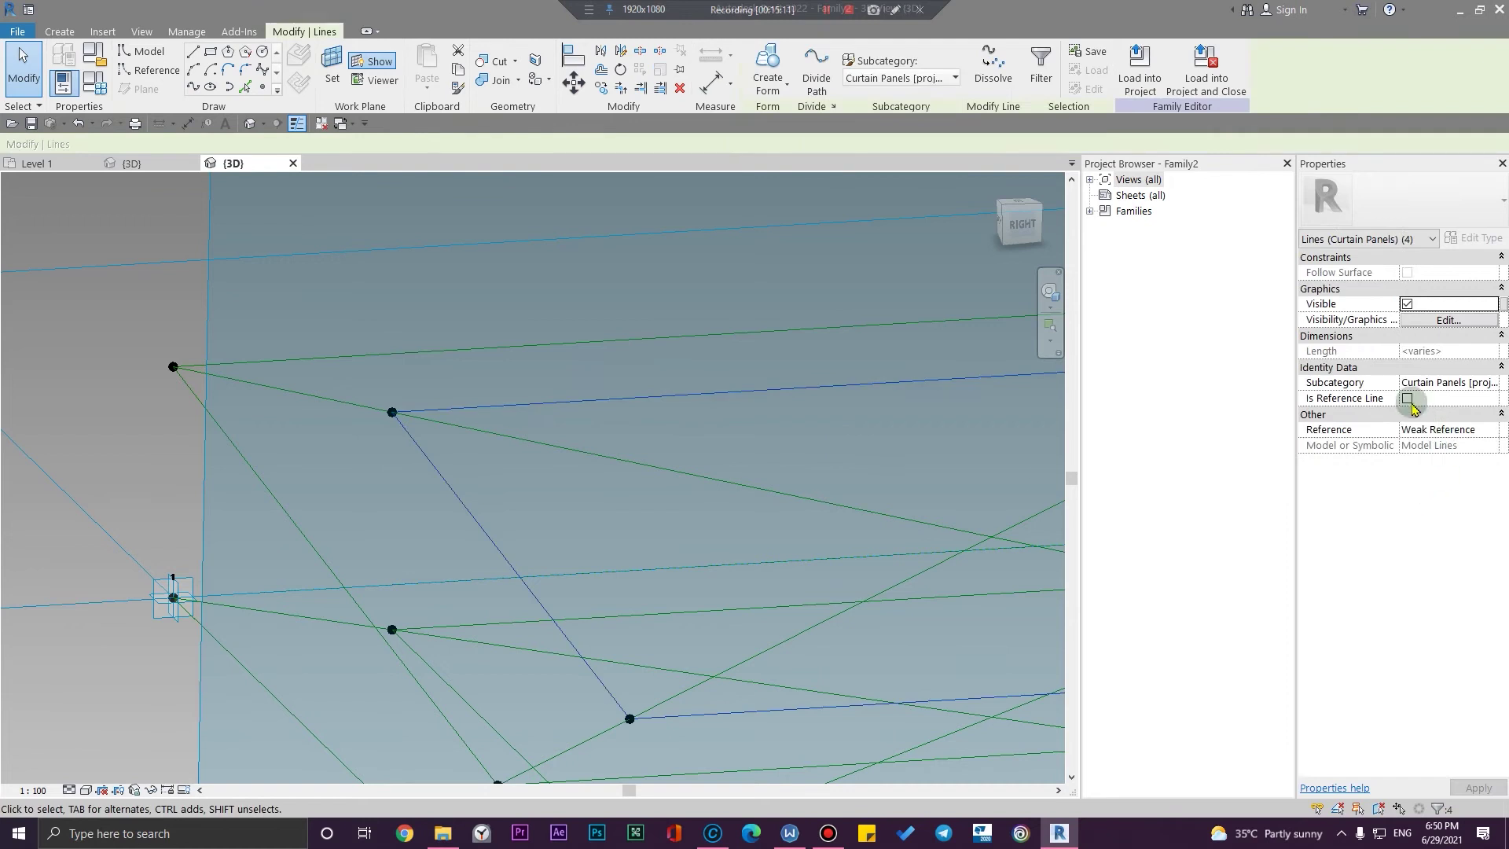
click(1407, 399)
click(610, 238)
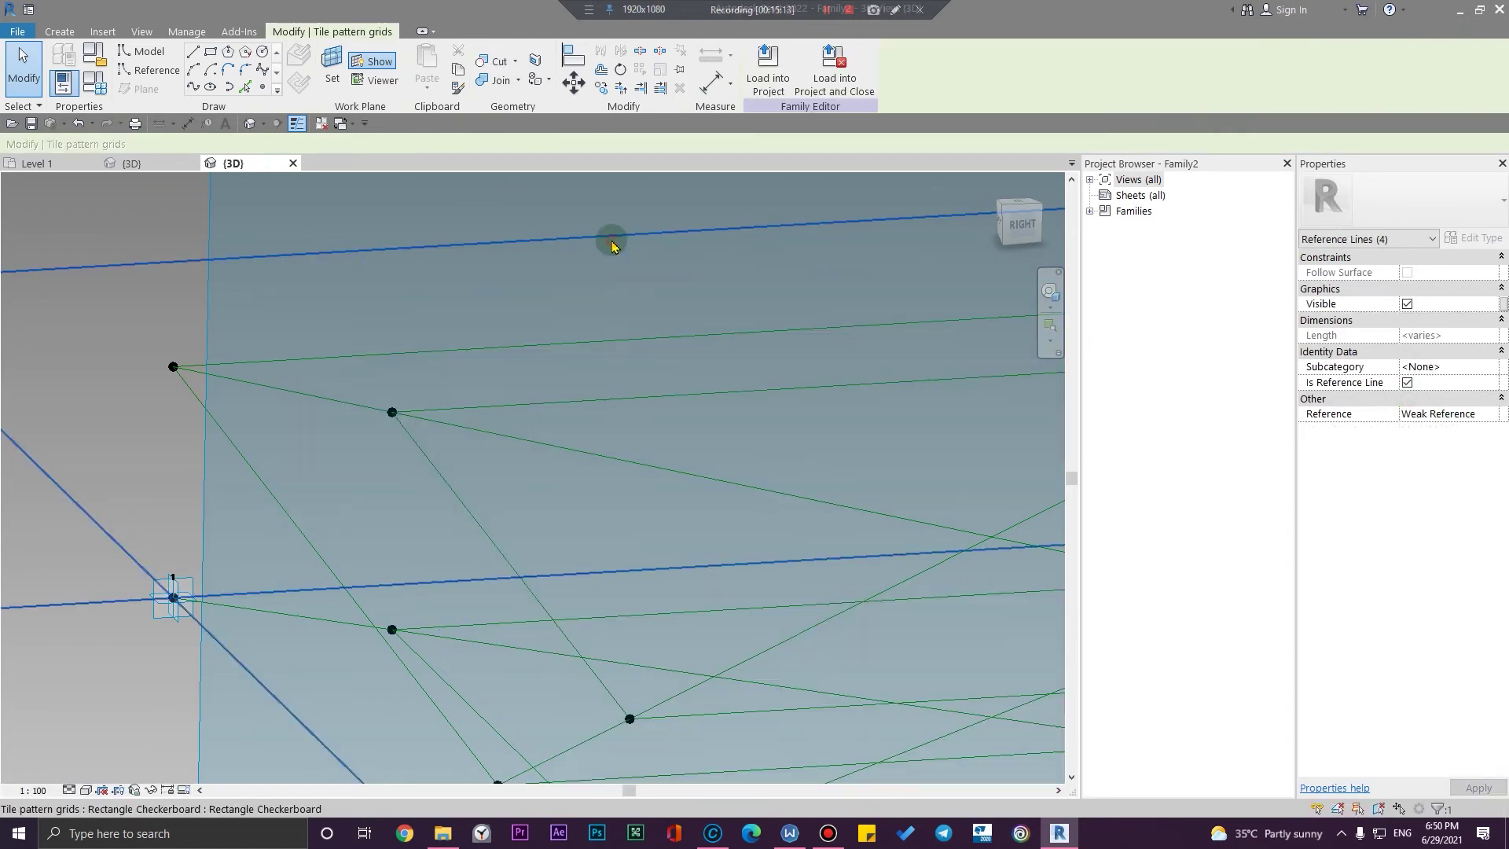
Clear the line selection and hide the active work plane in the 3D view
scroll(597, 236, down, 1)
scroll(592, 236, down, 5)
click(686, 495)
shift+middle_drag(687, 495, 503, 547)
click(331, 69)
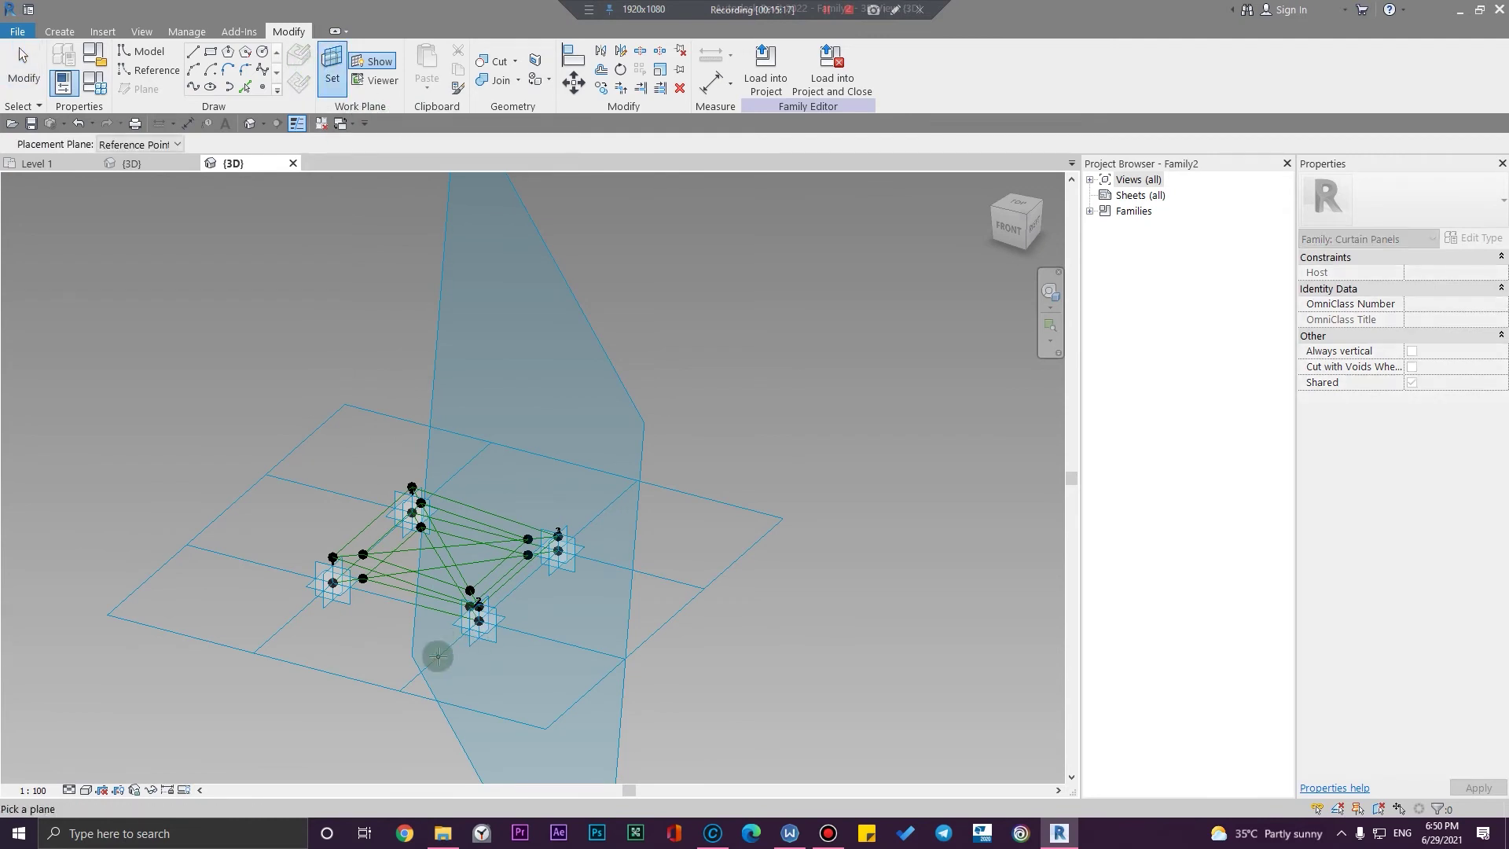
scroll(495, 593, up, 5)
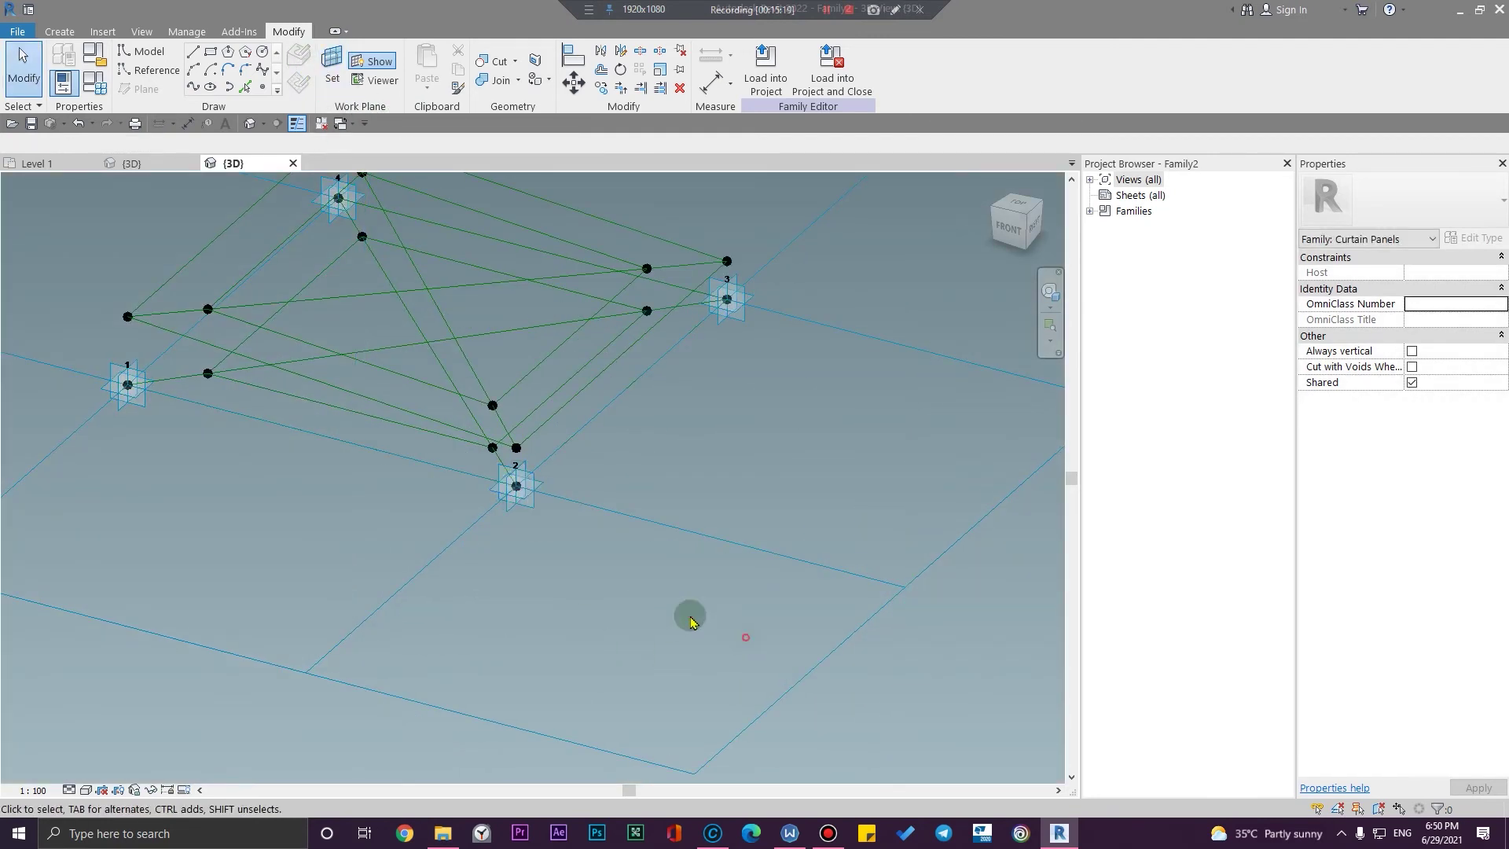
click(370, 69)
scroll(578, 475, down, 2)
mouse_move(592, 534)
middle_down()
mouse_move(670, 705)
mouse_move(555, 563)
mouse_move(692, 574)
mouse_move(700, 640)
mouse_move(417, 661)
middle_up()
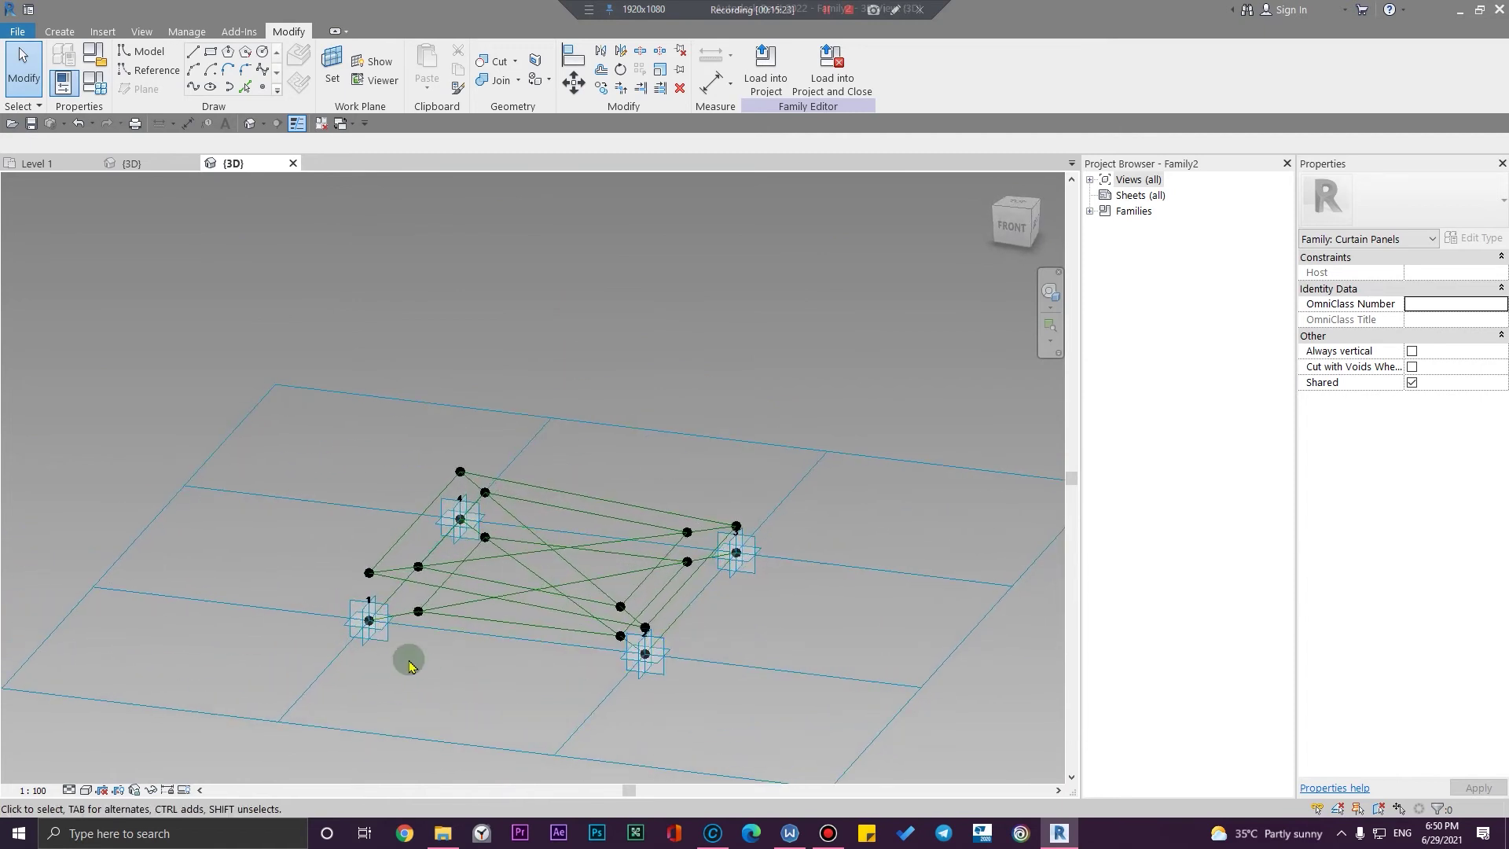
Try to create a form from the base perimeter and raised outer perimeter reference lines
scroll(417, 660, up, 4)
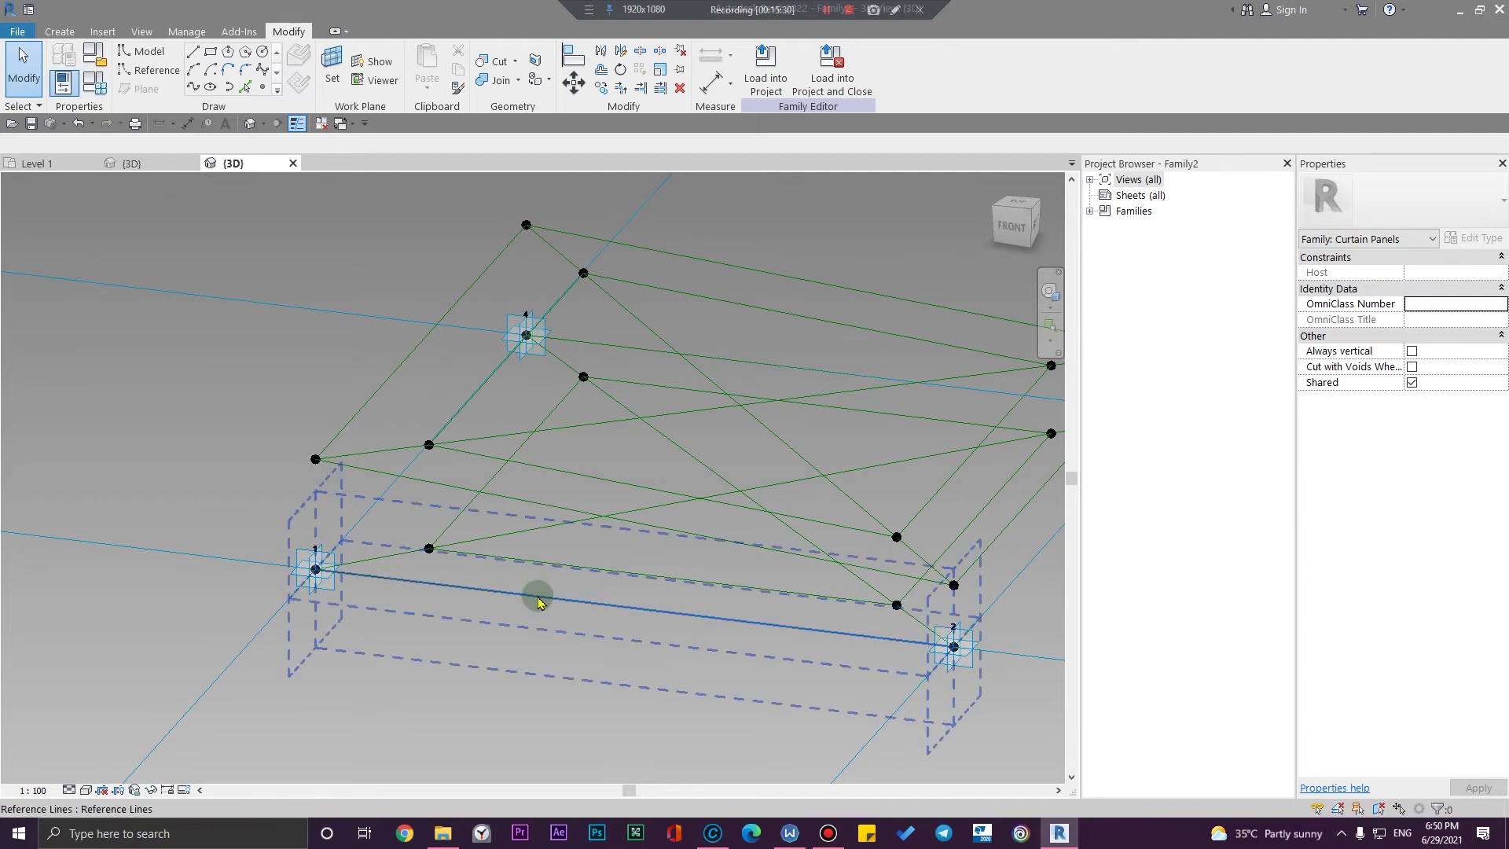
ctrl+click(710, 683)
middle_drag(712, 700, 610, 676)
shift+middle_drag(611, 676, 899, 694)
ctrl+click(889, 626)
scroll(886, 666, down, 2)
shift+middle_drag(789, 666, 690, 652)
shift+middle_drag(556, 688, 701, 684)
ctrl+click(704, 670)
scroll(784, 658, up, 5)
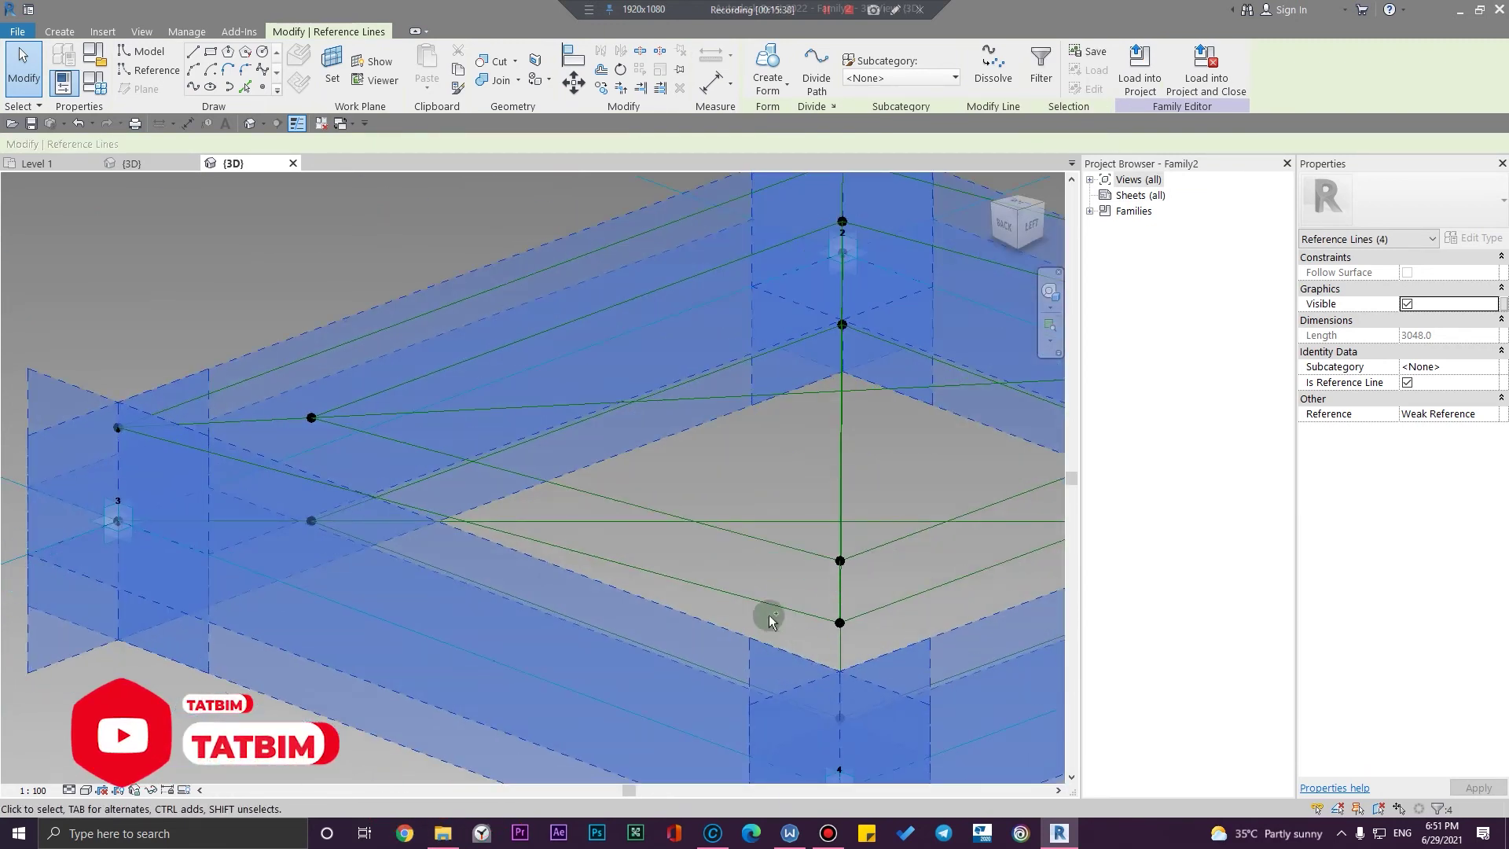
ctrl+click(943, 585)
scroll(978, 609, down, 4)
shift+middle_drag(935, 632, 470, 641)
scroll(763, 601, up, 3)
ctrl+click(719, 560)
scroll(719, 564, down, 5)
shift+middle_drag(621, 635, 633, 663)
scroll(771, 590, up, 6)
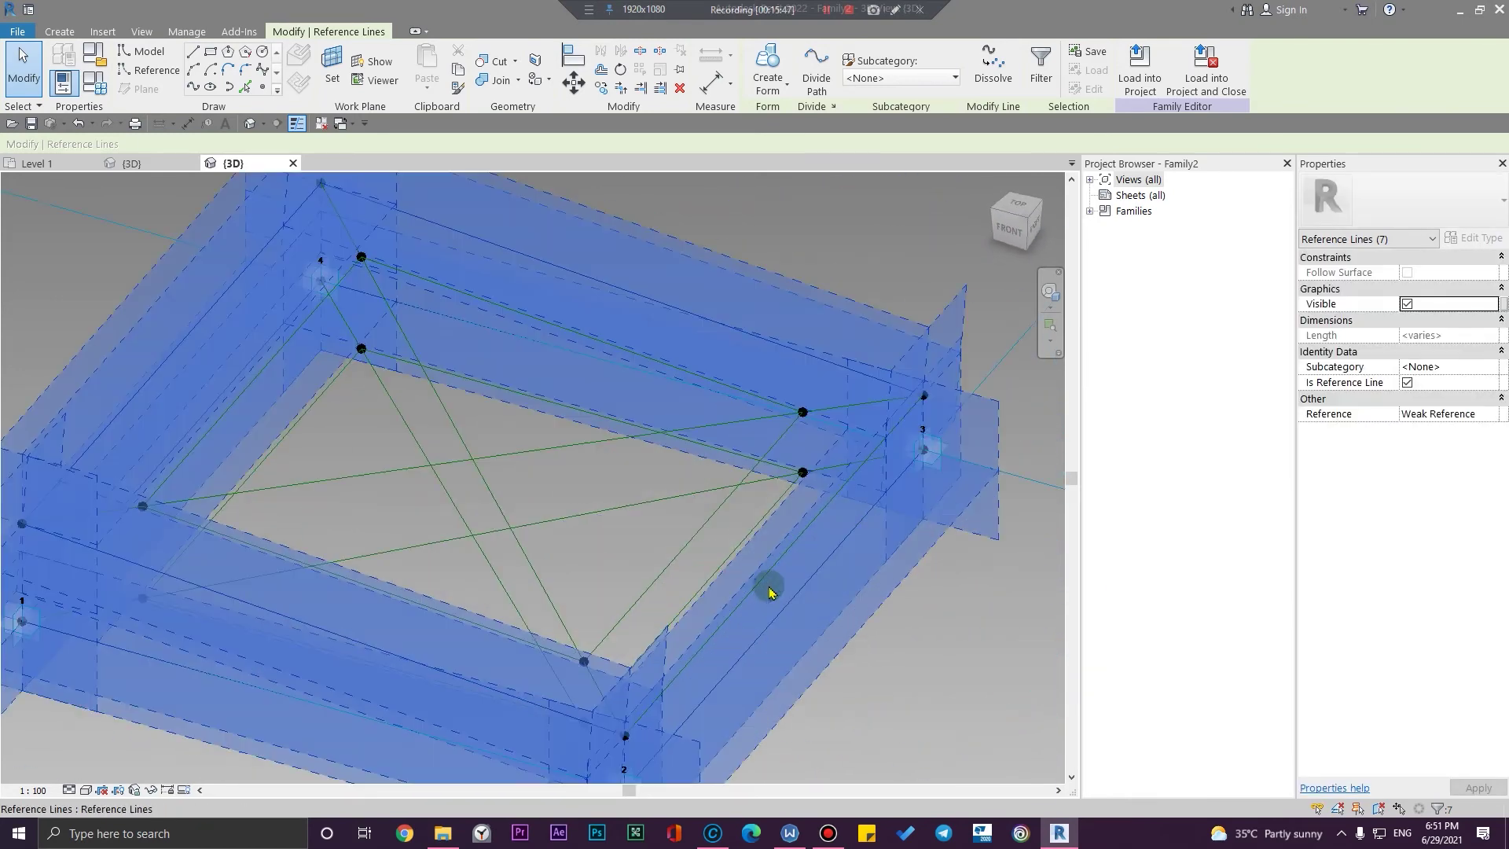
scroll(696, 531, down, 8)
shift+middle_drag(677, 542, 677, 397)
click(778, 63)
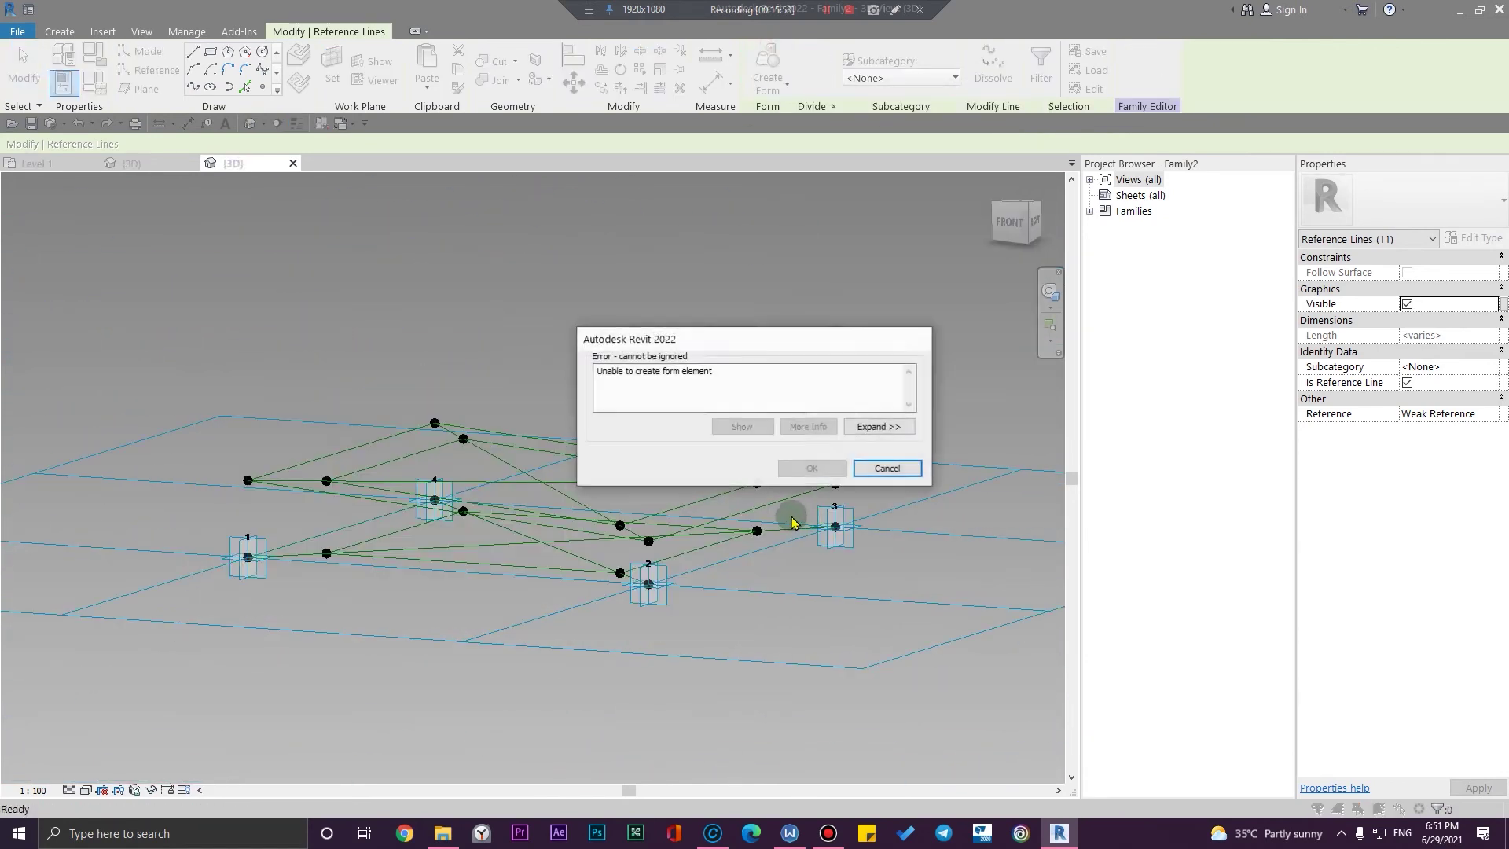
click(887, 467)
Create a solid form from the four raised outer reference lines and the four base lines joining the adaptive points
scroll(684, 503, up, 4)
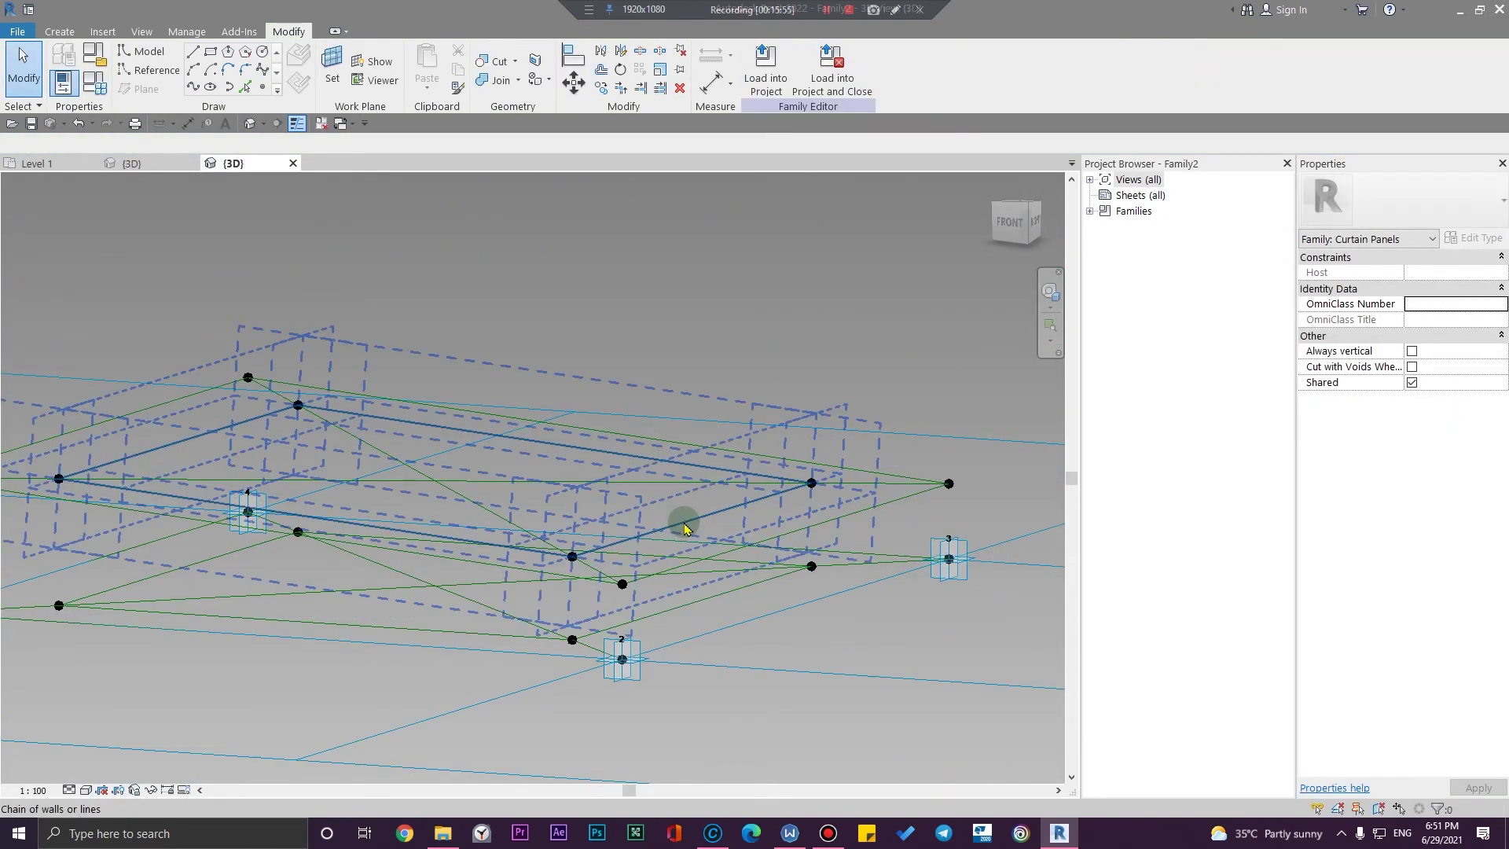
click(708, 581)
click(771, 635)
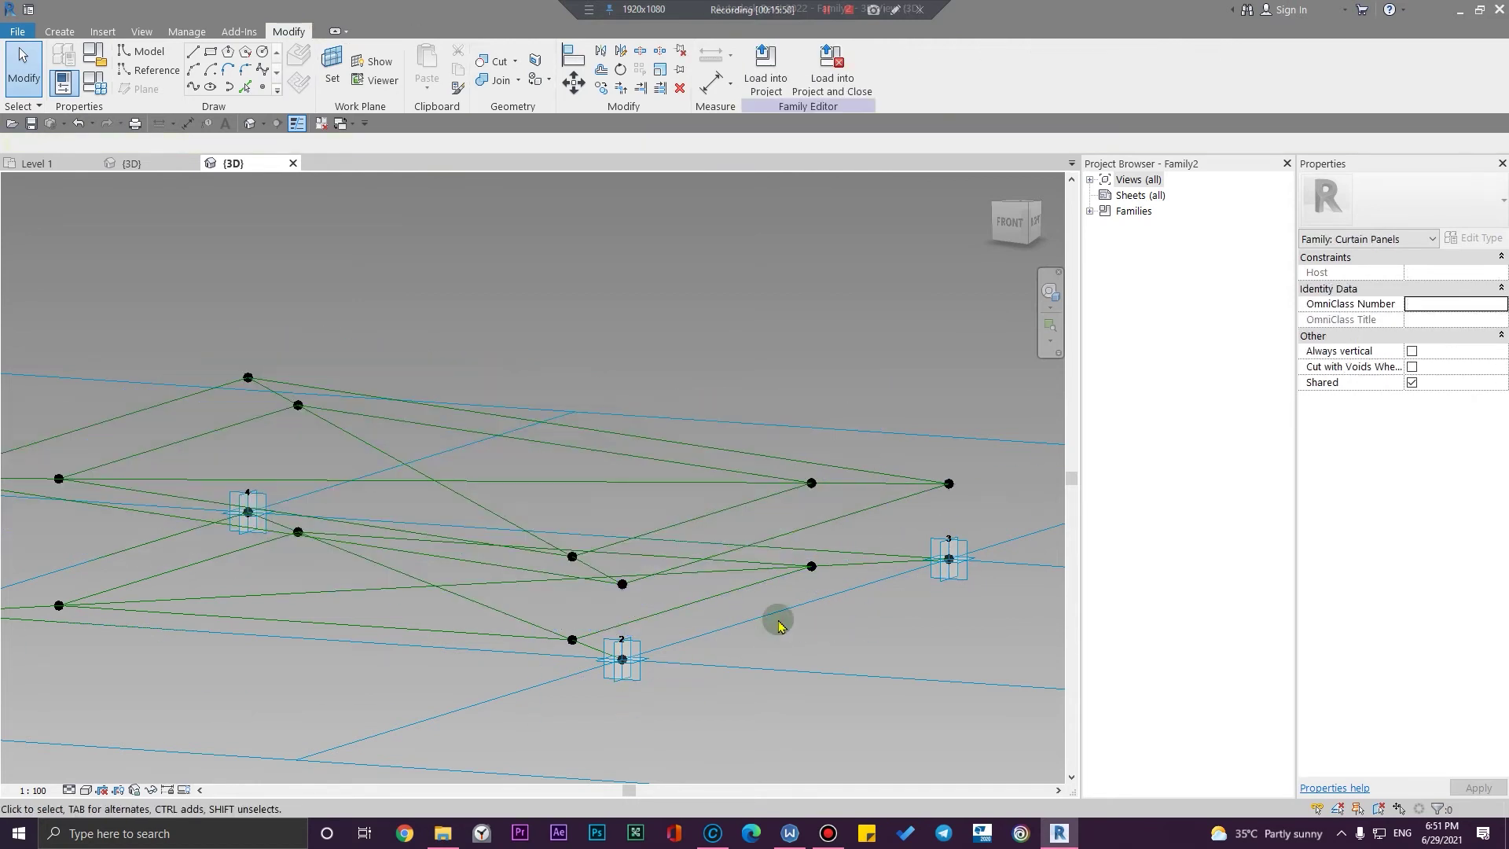
shift+middle_drag(778, 619, 768, 664)
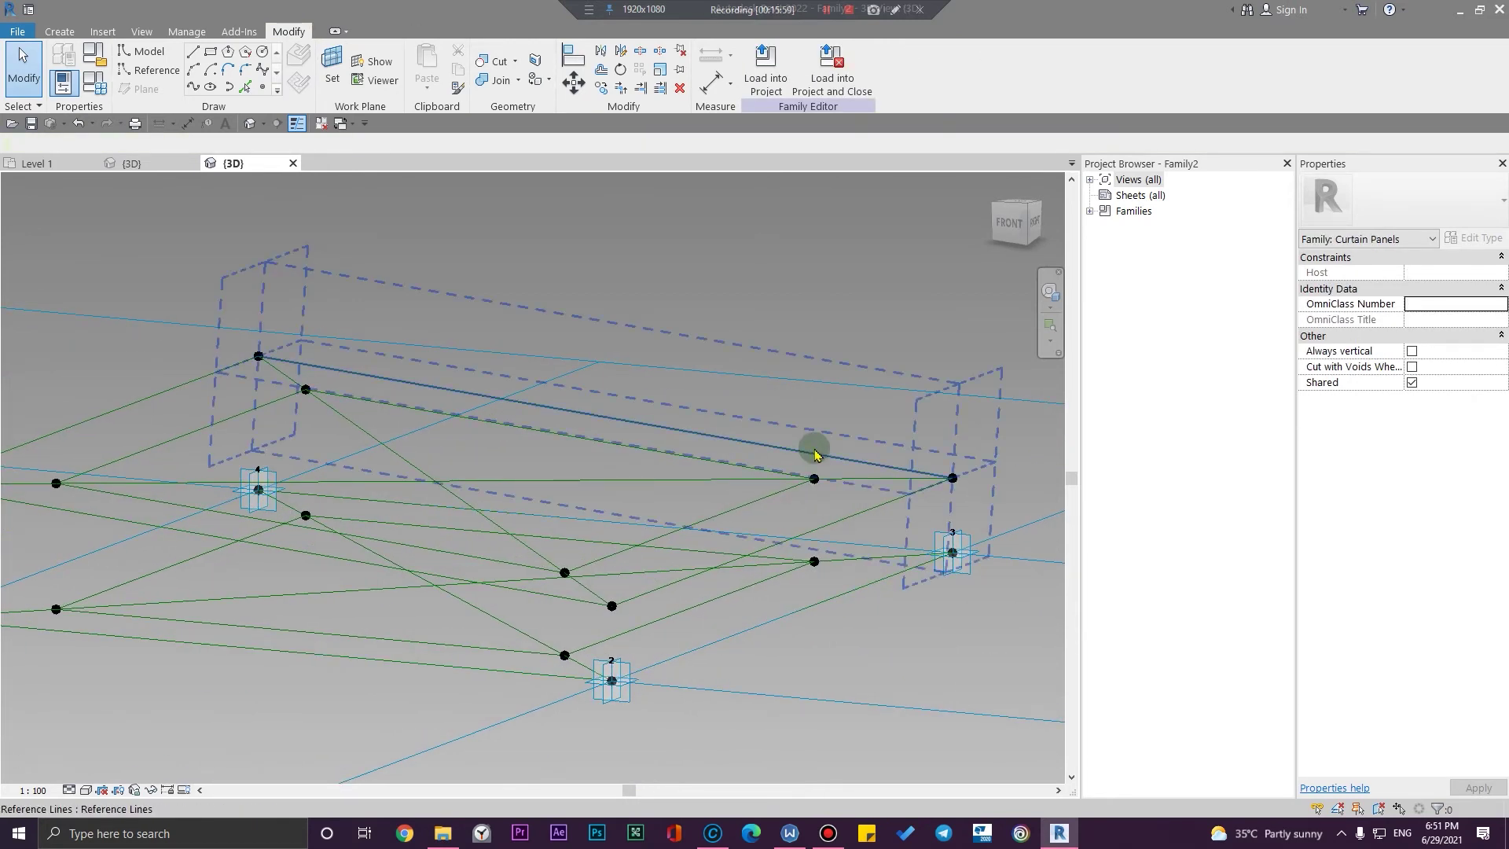
click(815, 452)
ctrl+click(263, 540)
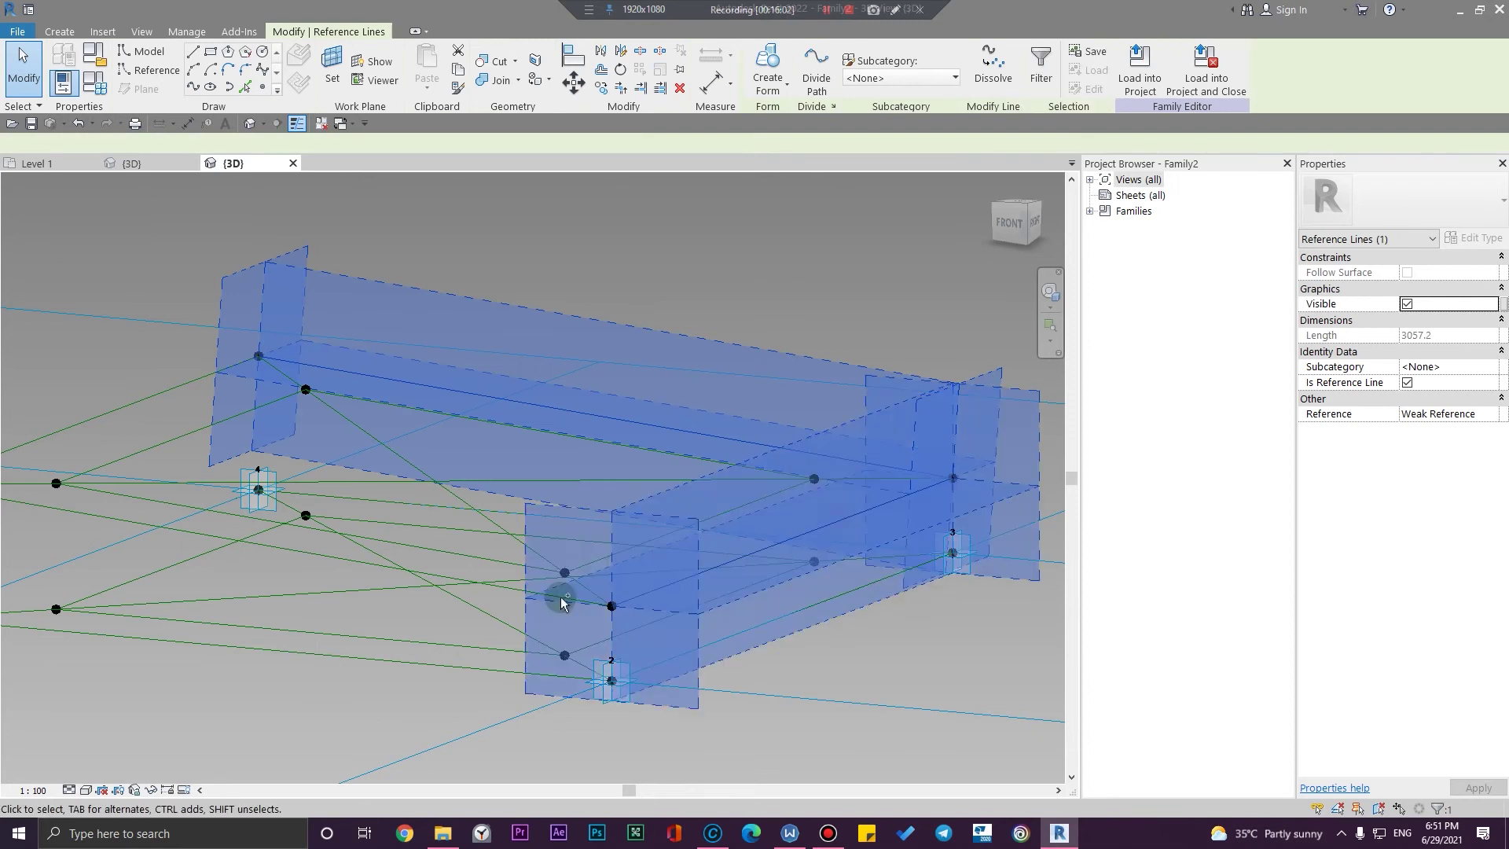
shift+middle_drag(234, 555, 352, 481)
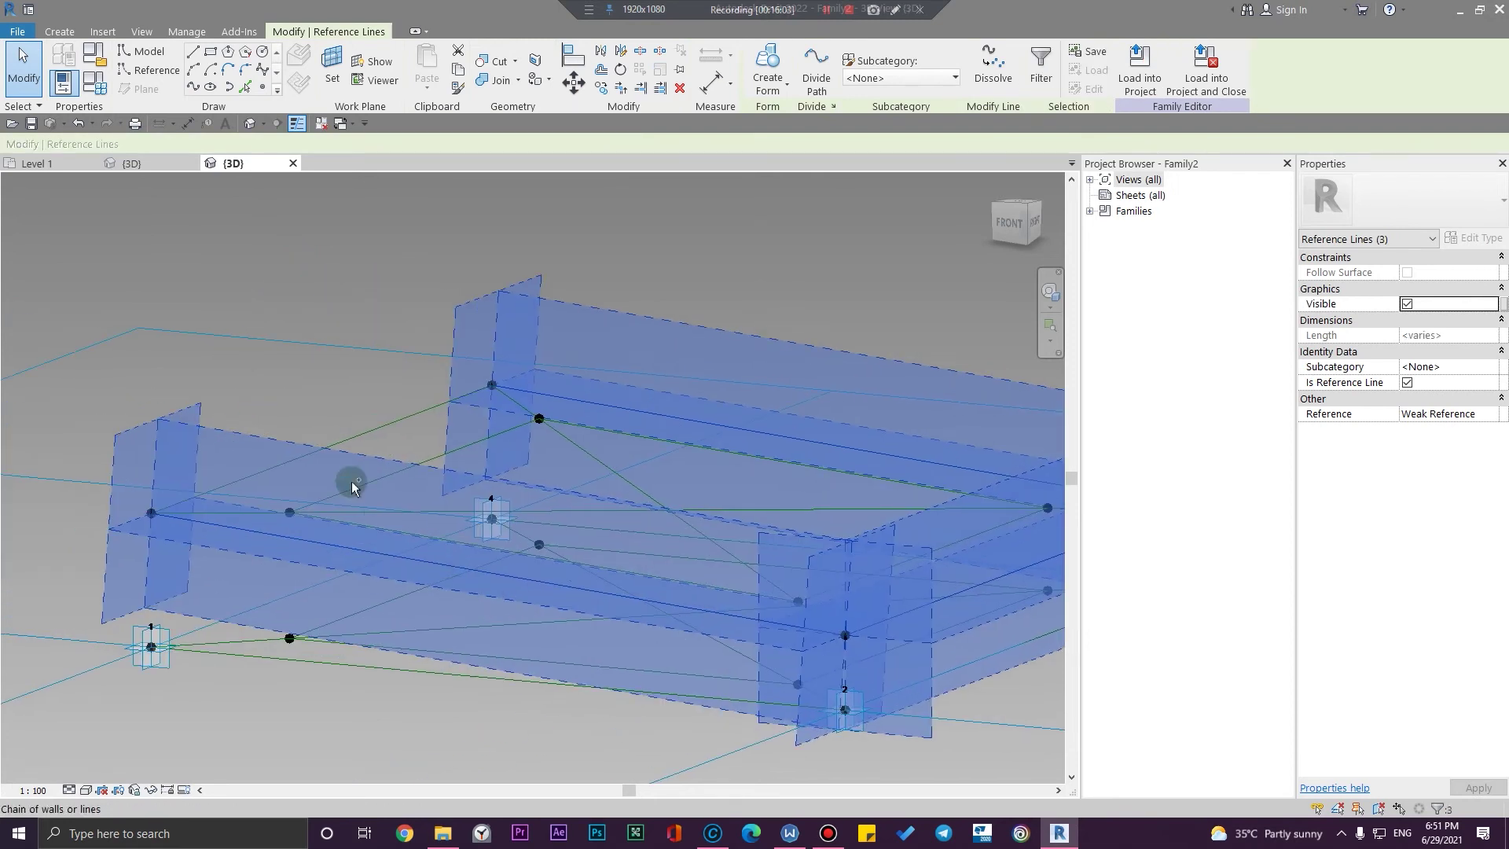
ctrl+click(327, 443)
ctrl+click(385, 680)
scroll(382, 682, down, 2)
shift+middle_drag(384, 680, 730, 690)
ctrl+click(497, 689)
shift+middle_drag(485, 687, 594, 707)
ctrl+click(629, 674)
scroll(605, 698, up, 6)
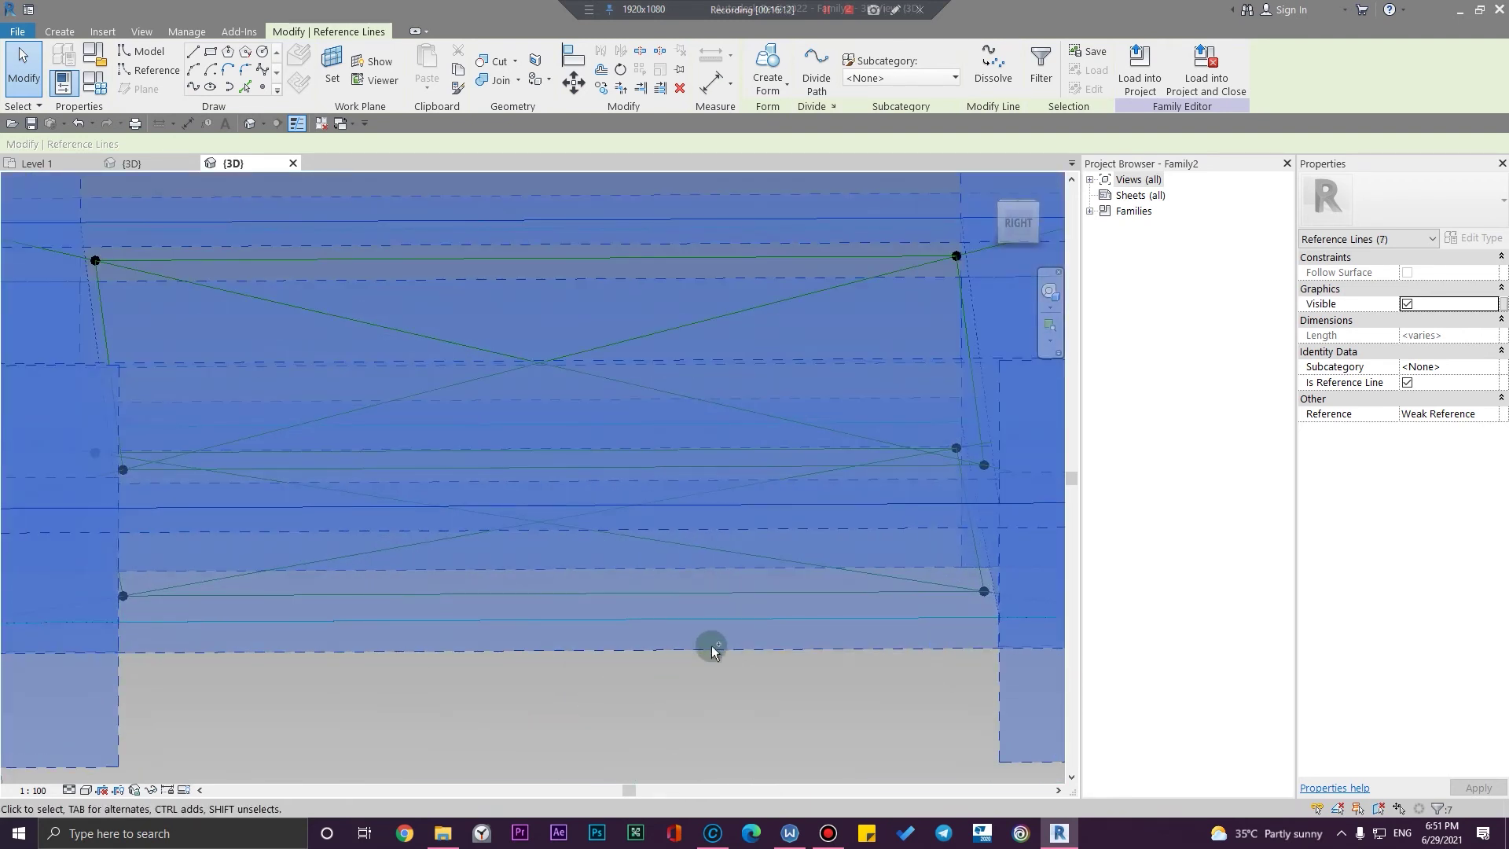
scroll(688, 620, down, 3)
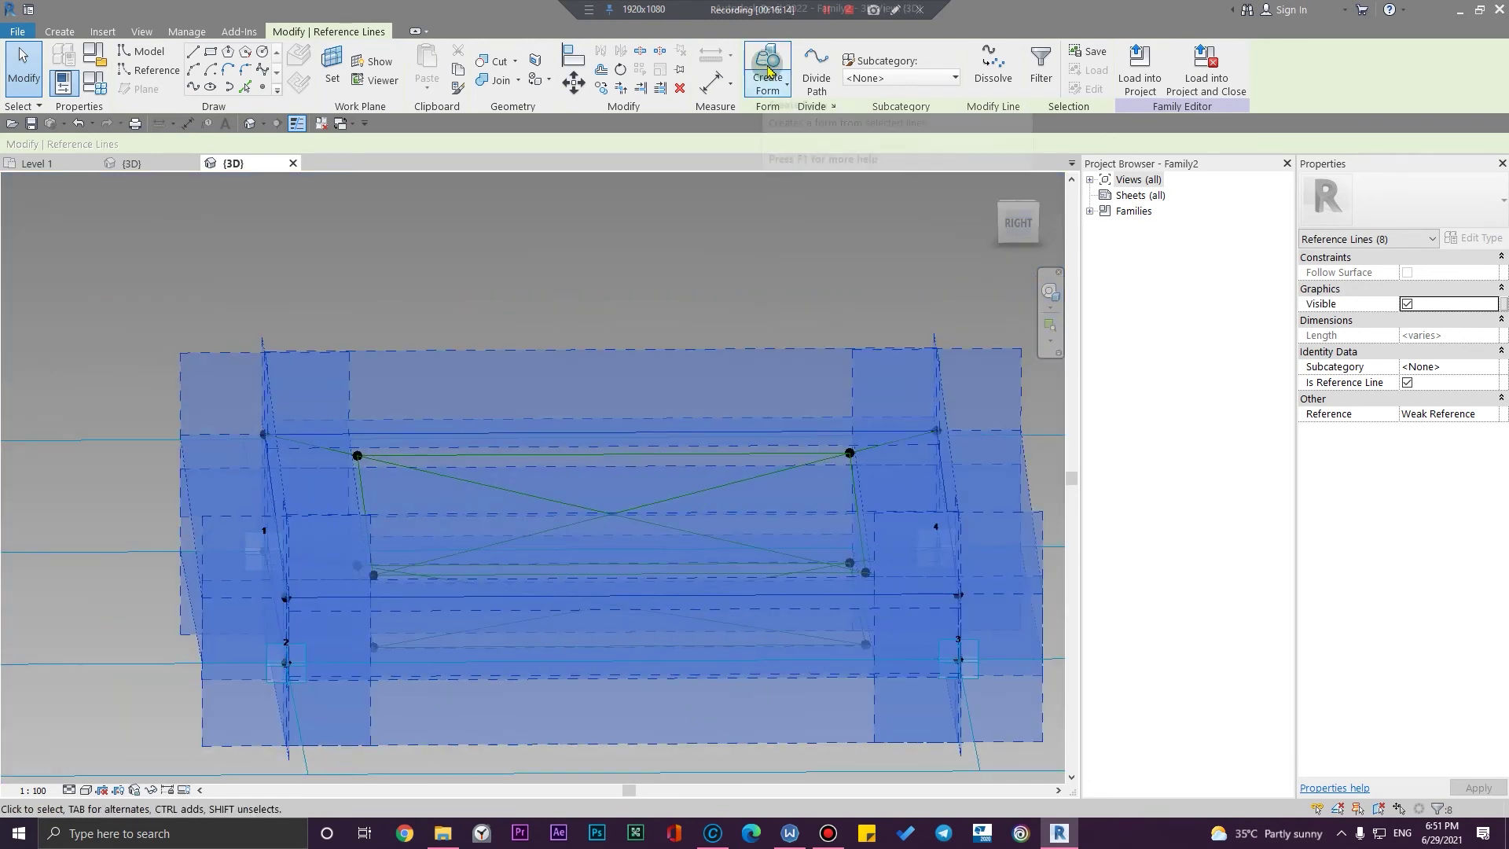
key(Escape)
In wireframe display, create a void form from the reference lines of the lower and raised inner rectangles
shift+middle_drag(727, 595, 840, 711)
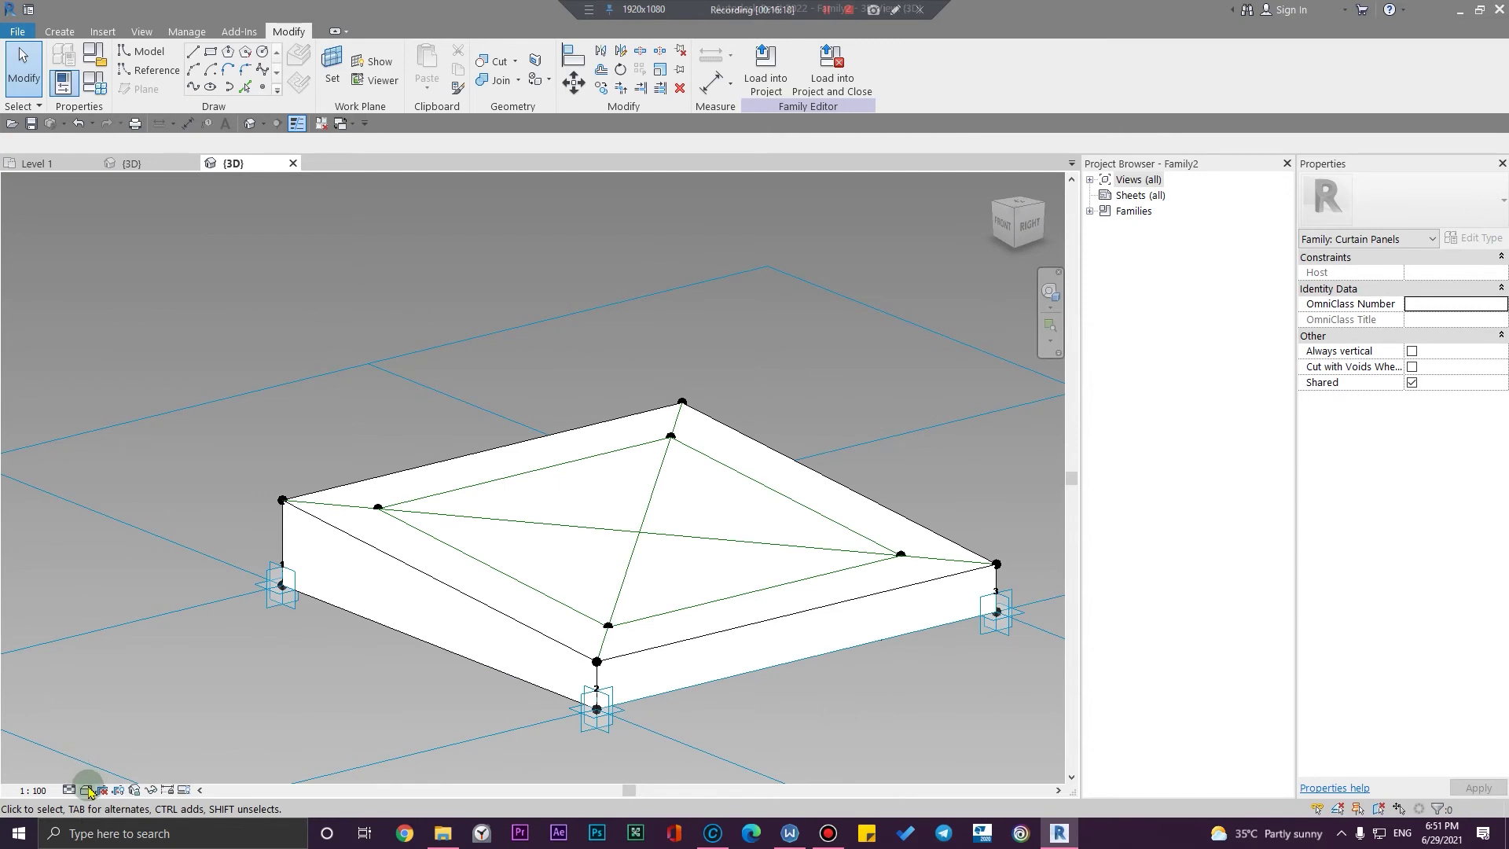
click(85, 791)
click(132, 712)
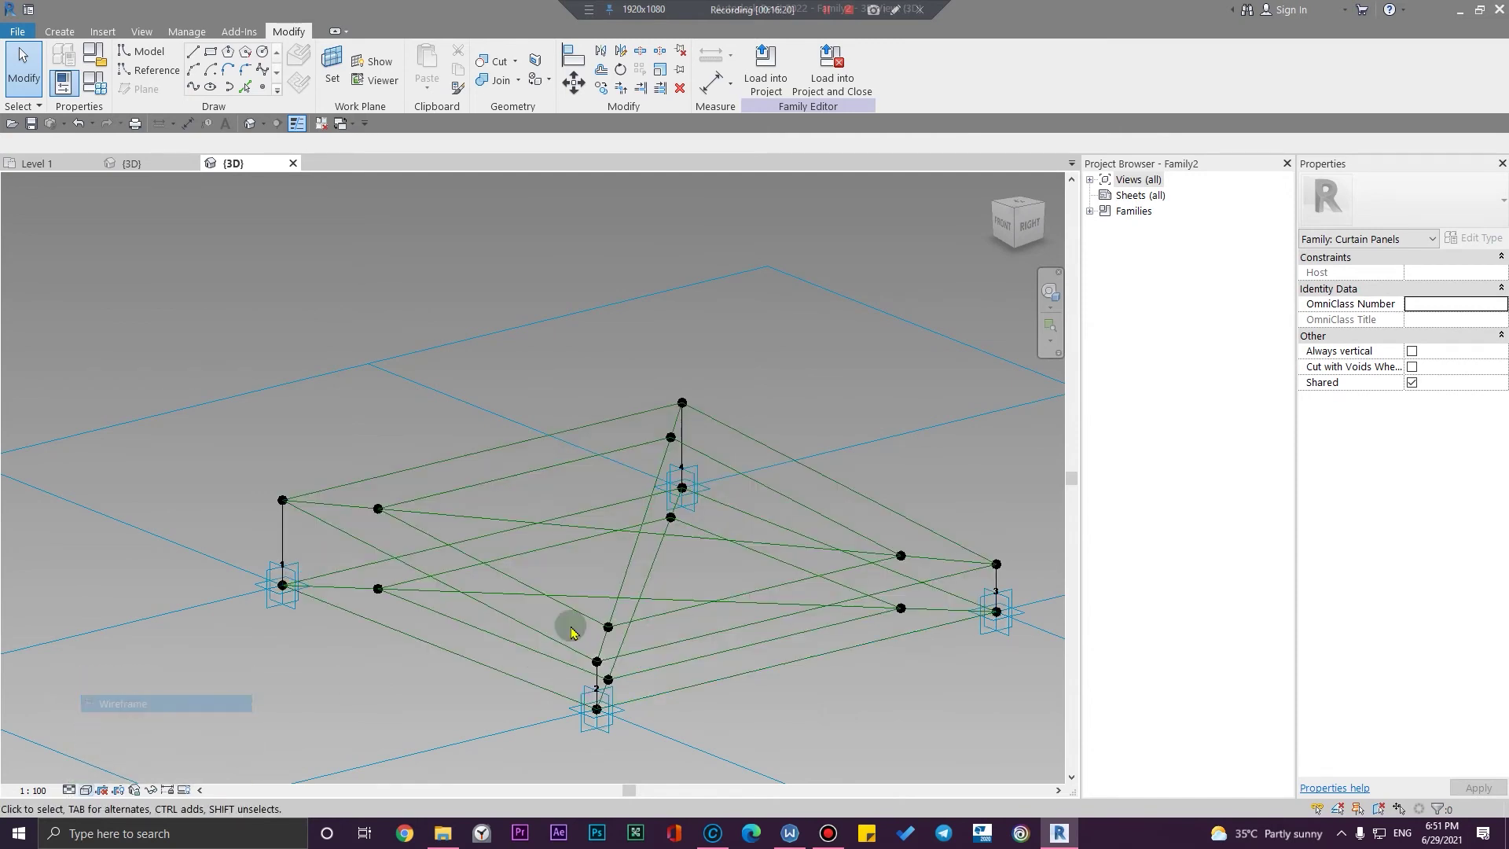
scroll(539, 599, up, 3)
key(Tab)
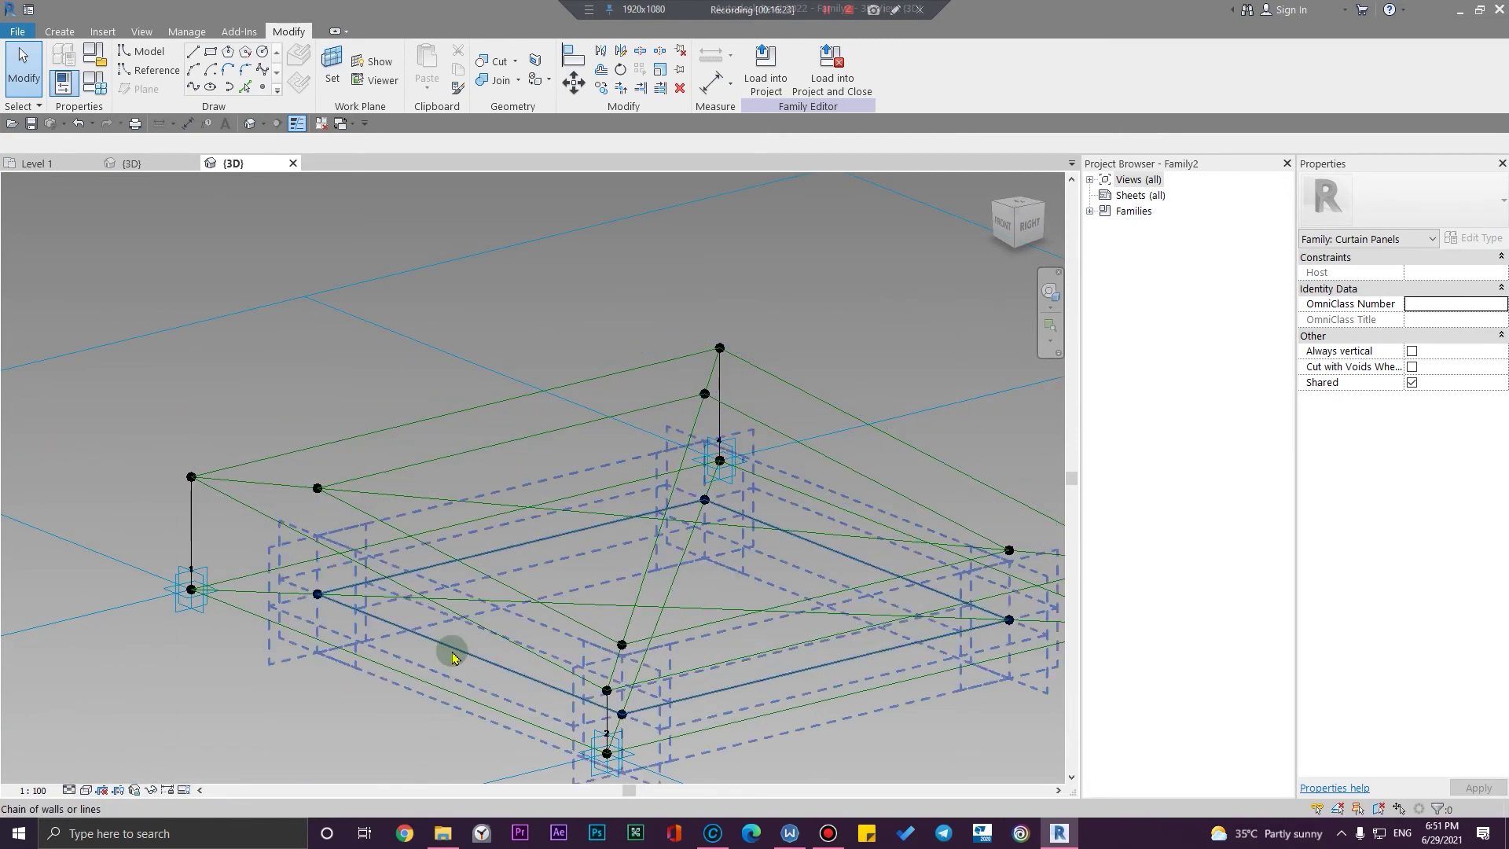
click(361, 512)
ctrl+click(361, 512)
scroll(369, 511, down, 2)
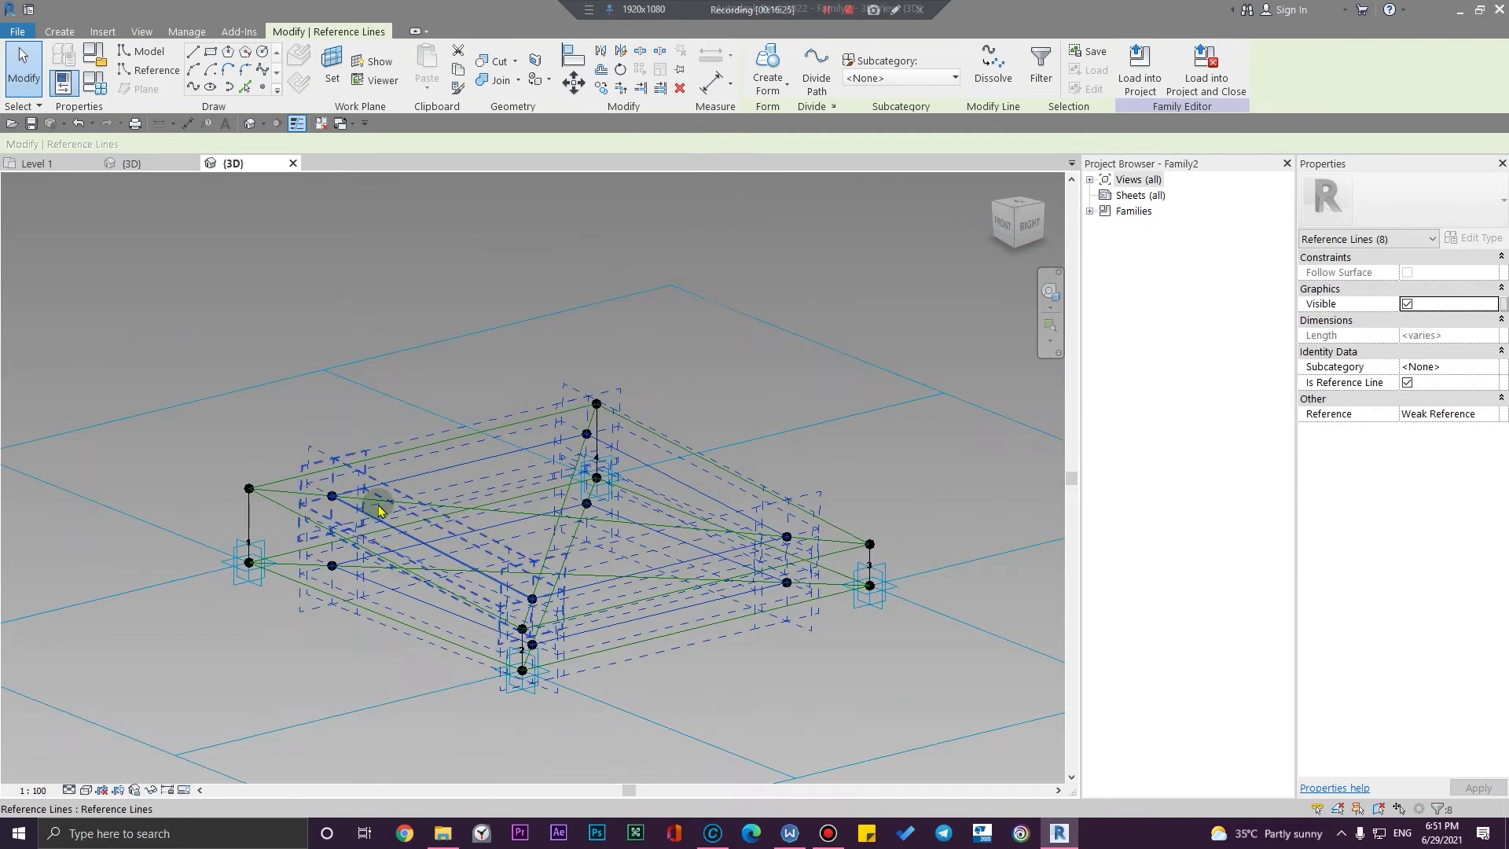
click(778, 92)
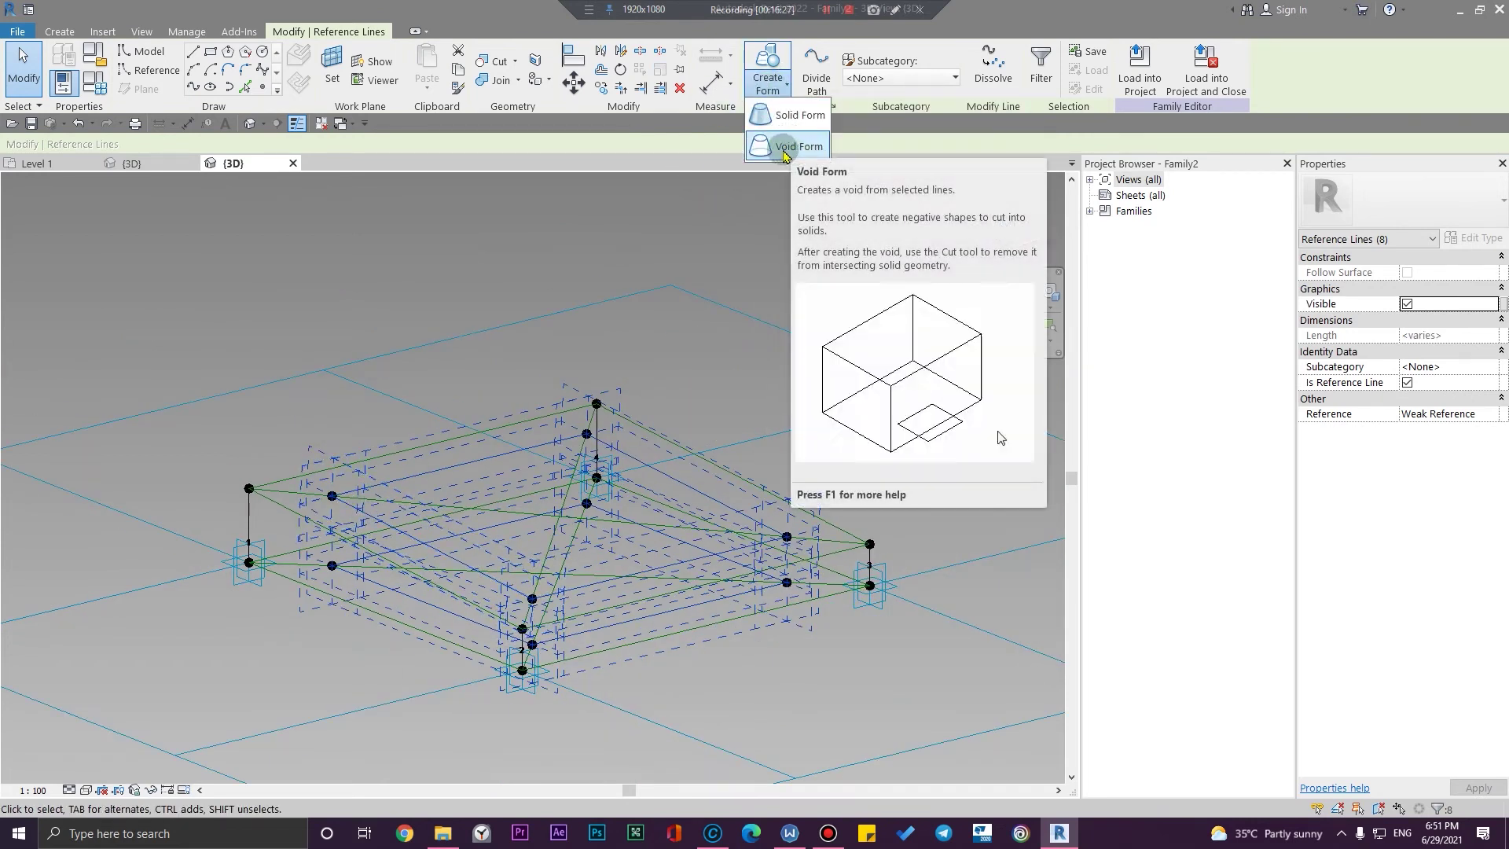
click(606, 293)
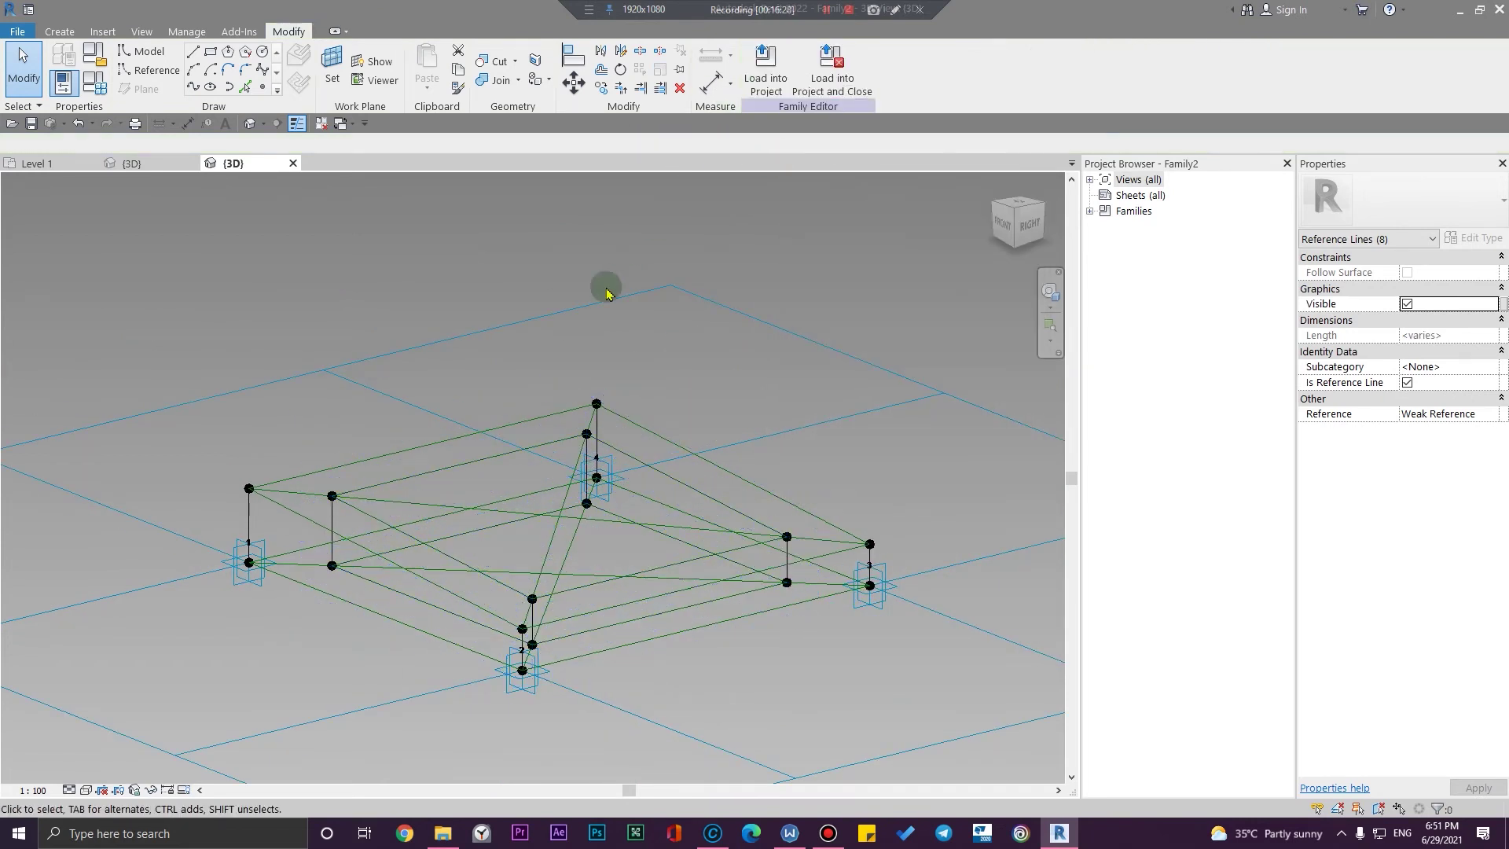
Switch the 3D view to a shaded visual style and inspect the hollow frame
click(87, 790)
click(113, 746)
mouse_move(723, 626)
shift+middle_down()
mouse_move(576, 710)
mouse_move(657, 717)
mouse_move(839, 605)
mouse_move(741, 663)
shift+middle_up()
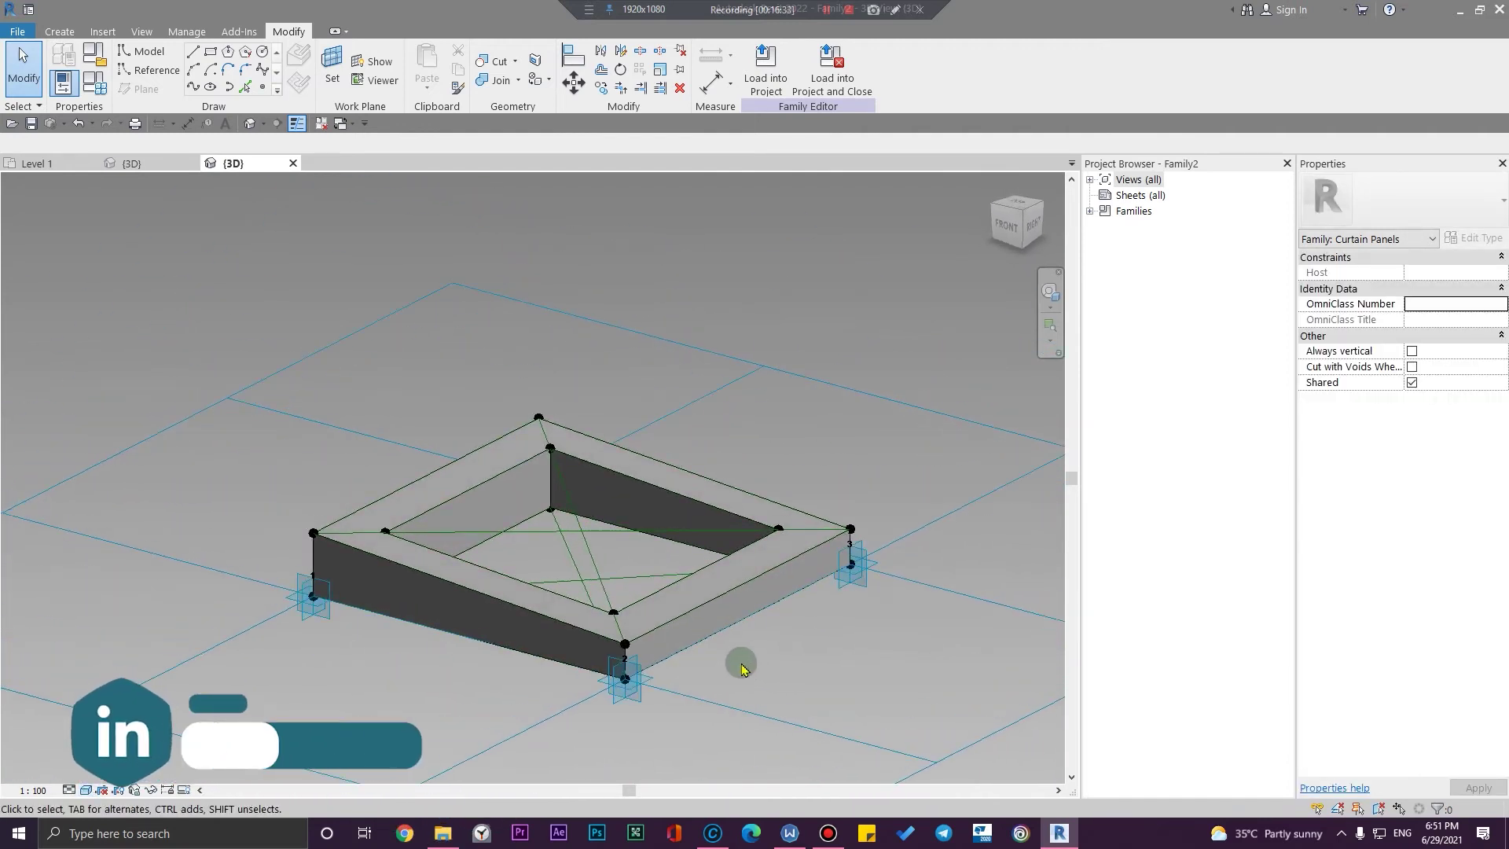
scroll(741, 663, up, 4)
scroll(636, 610, down, 3)
scroll(277, 674, down, 2)
Select the whole panel and filter the selection down to the solid and void curtain panel forms
drag(248, 664, 672, 429)
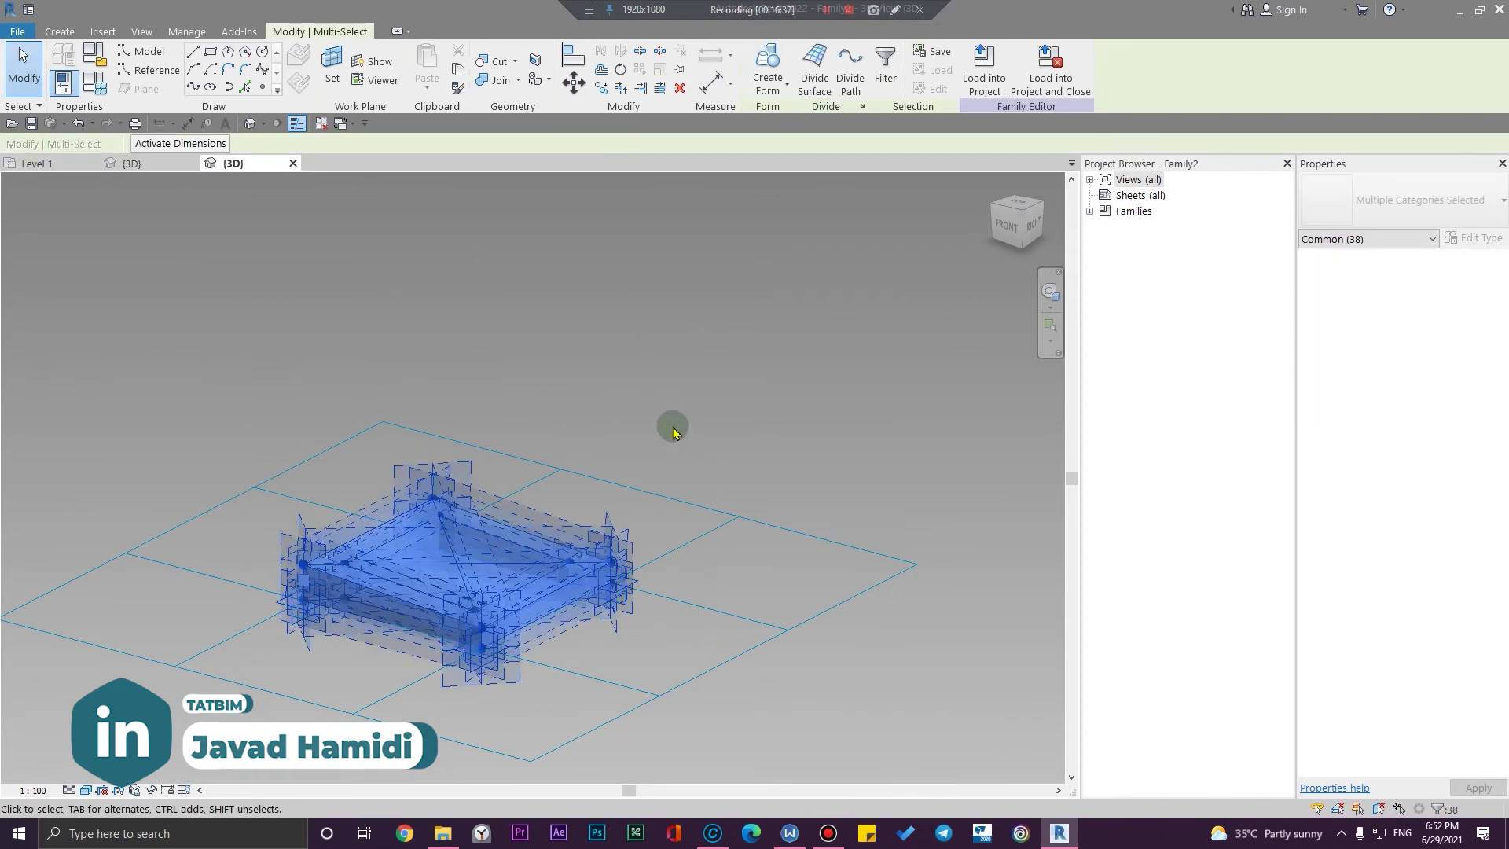
click(885, 75)
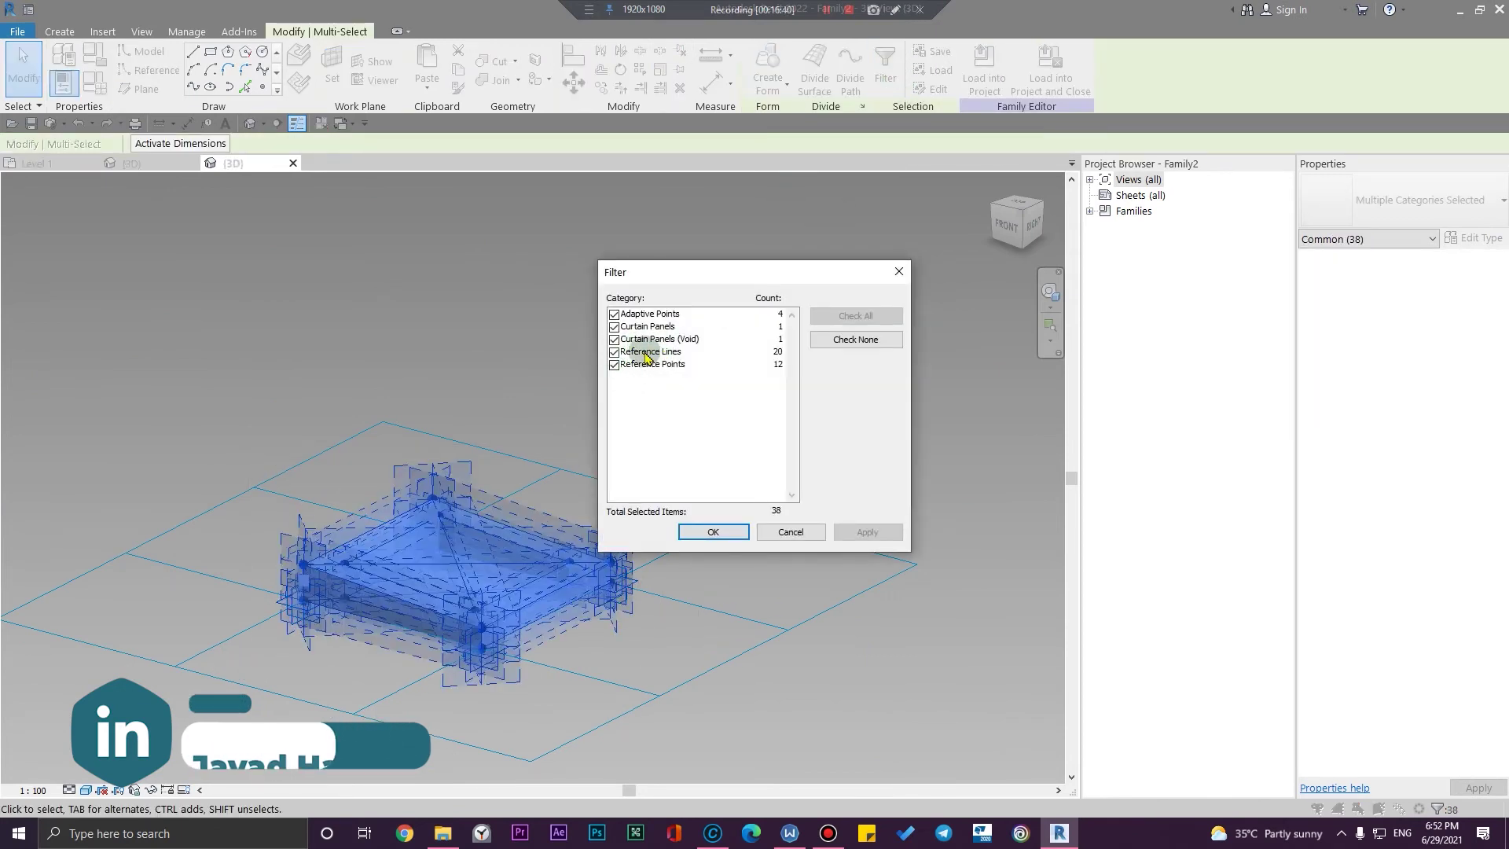
click(613, 351)
click(614, 363)
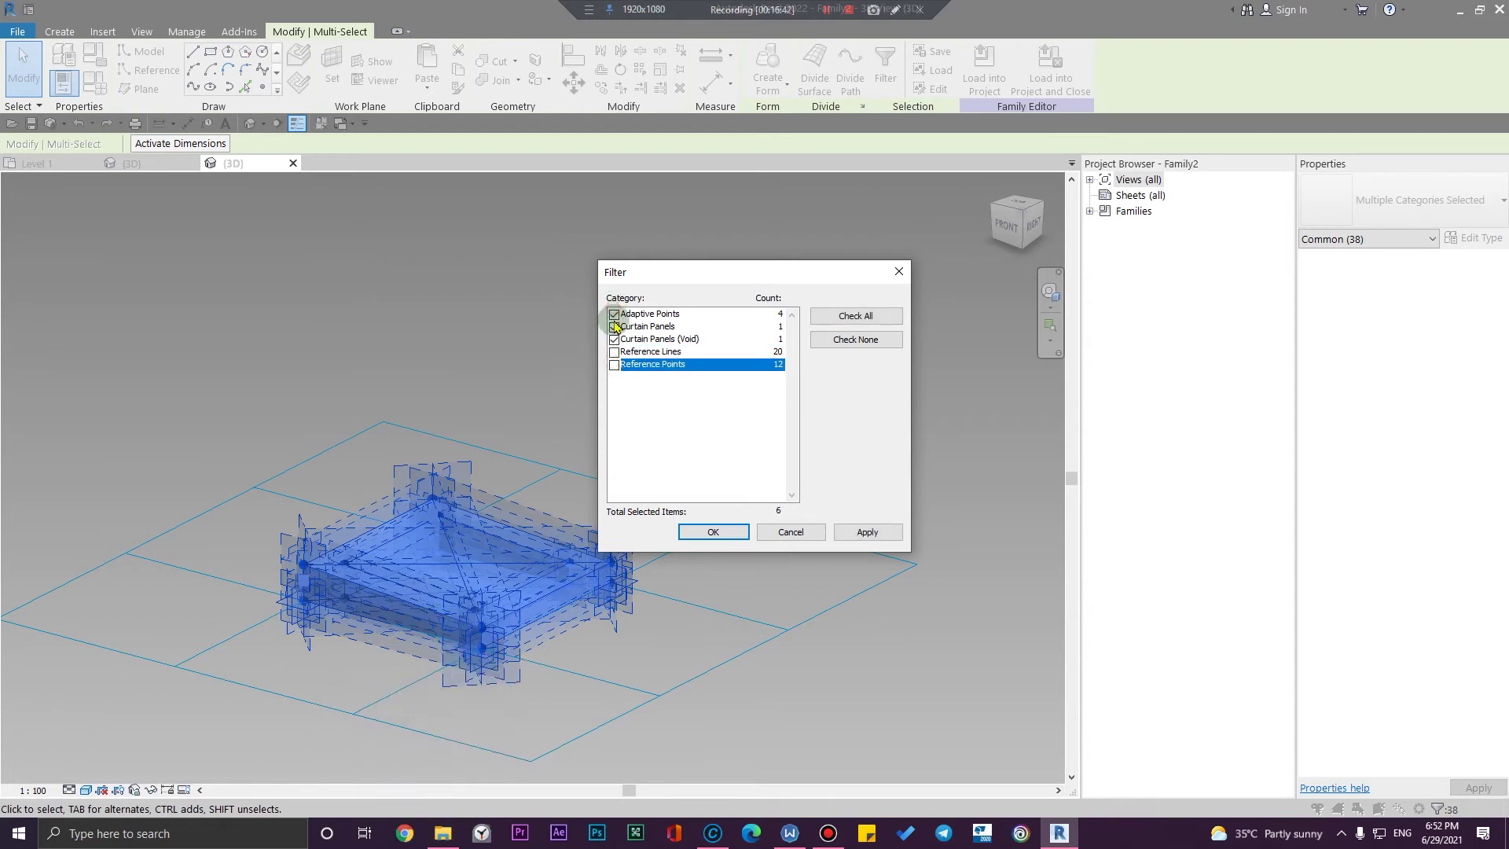
click(706, 531)
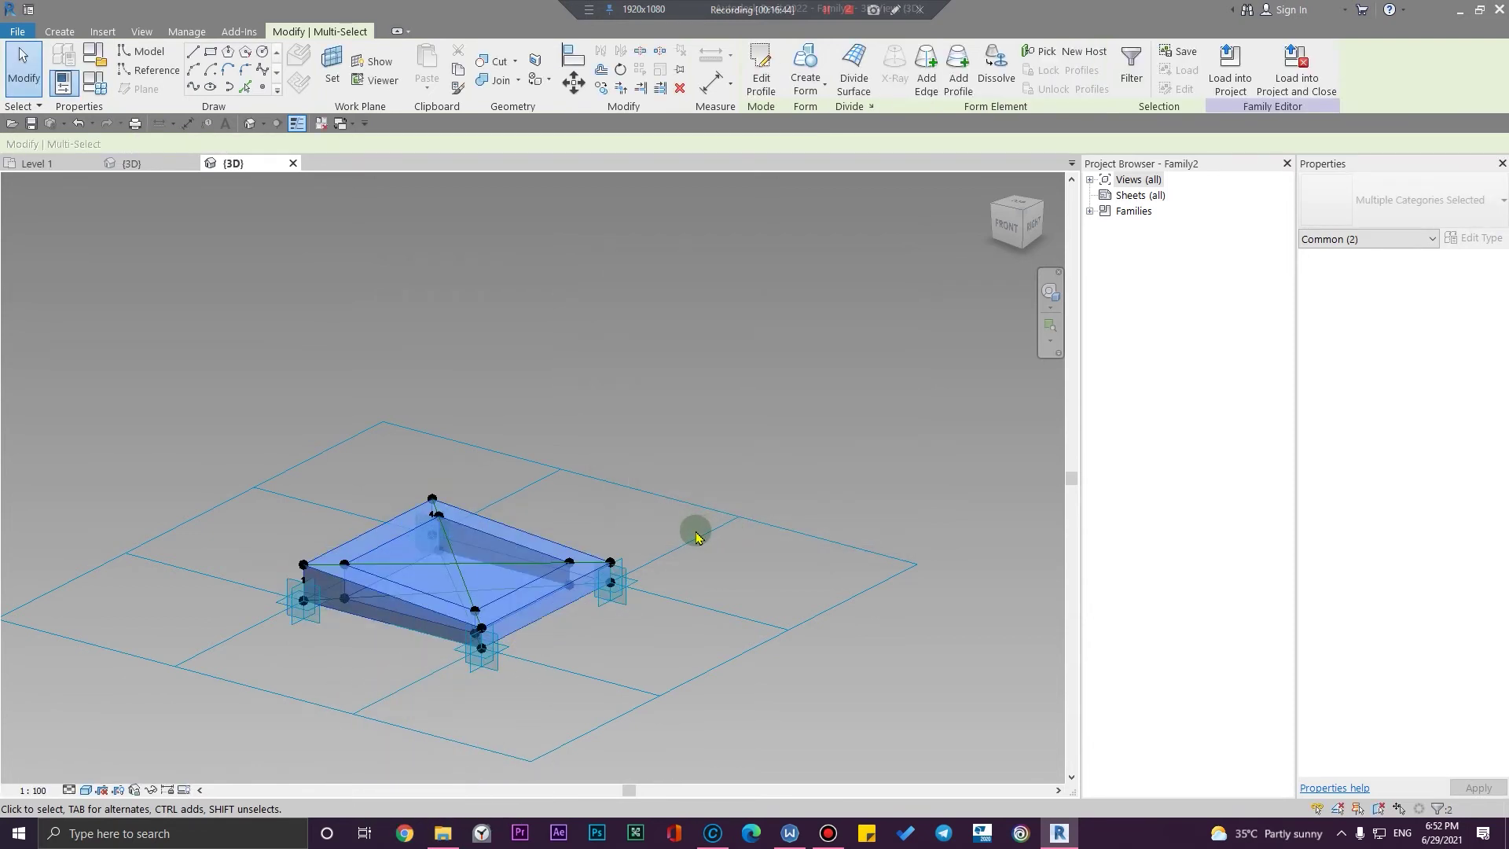
scroll(631, 551, up, 3)
shift+middle_drag(640, 697, 1025, 391)
click(463, 460)
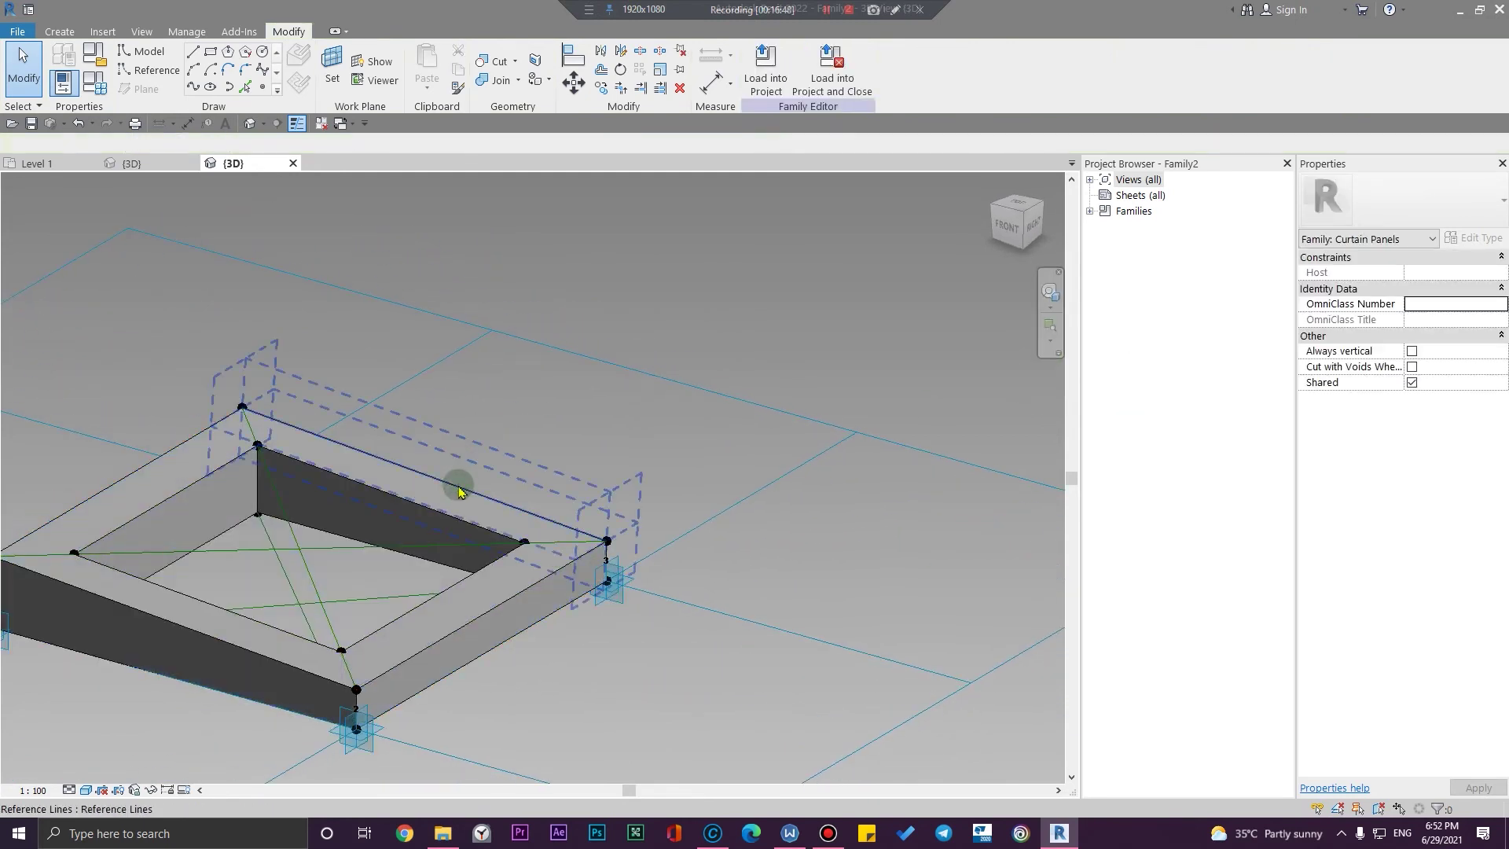
Link the frame solid's material to a new type parameter named Panel-MAT, grouped under Materials and Finishes
click(456, 494)
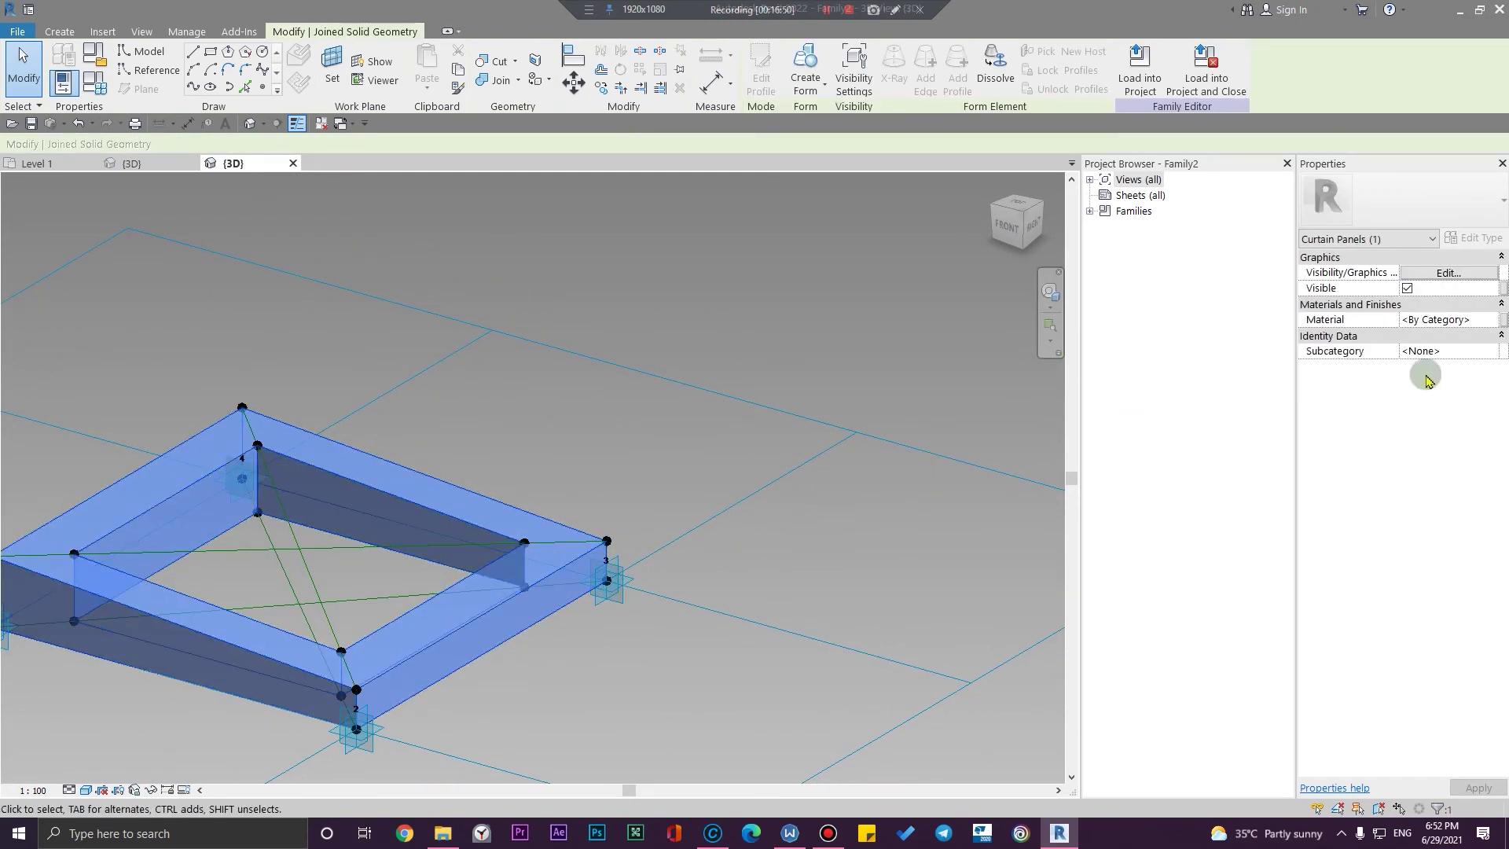
click(1499, 324)
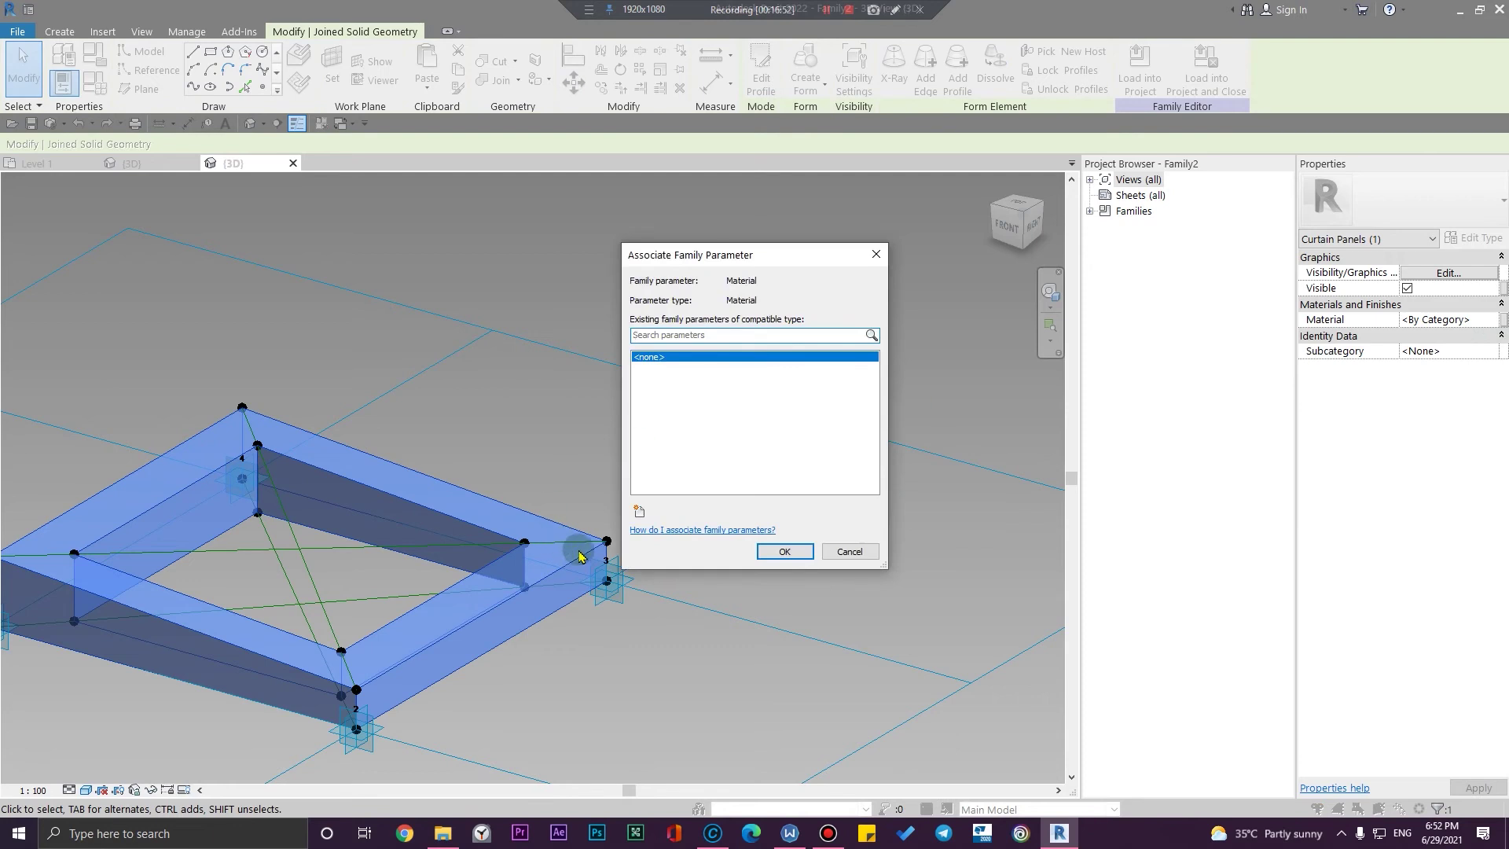
click(641, 513)
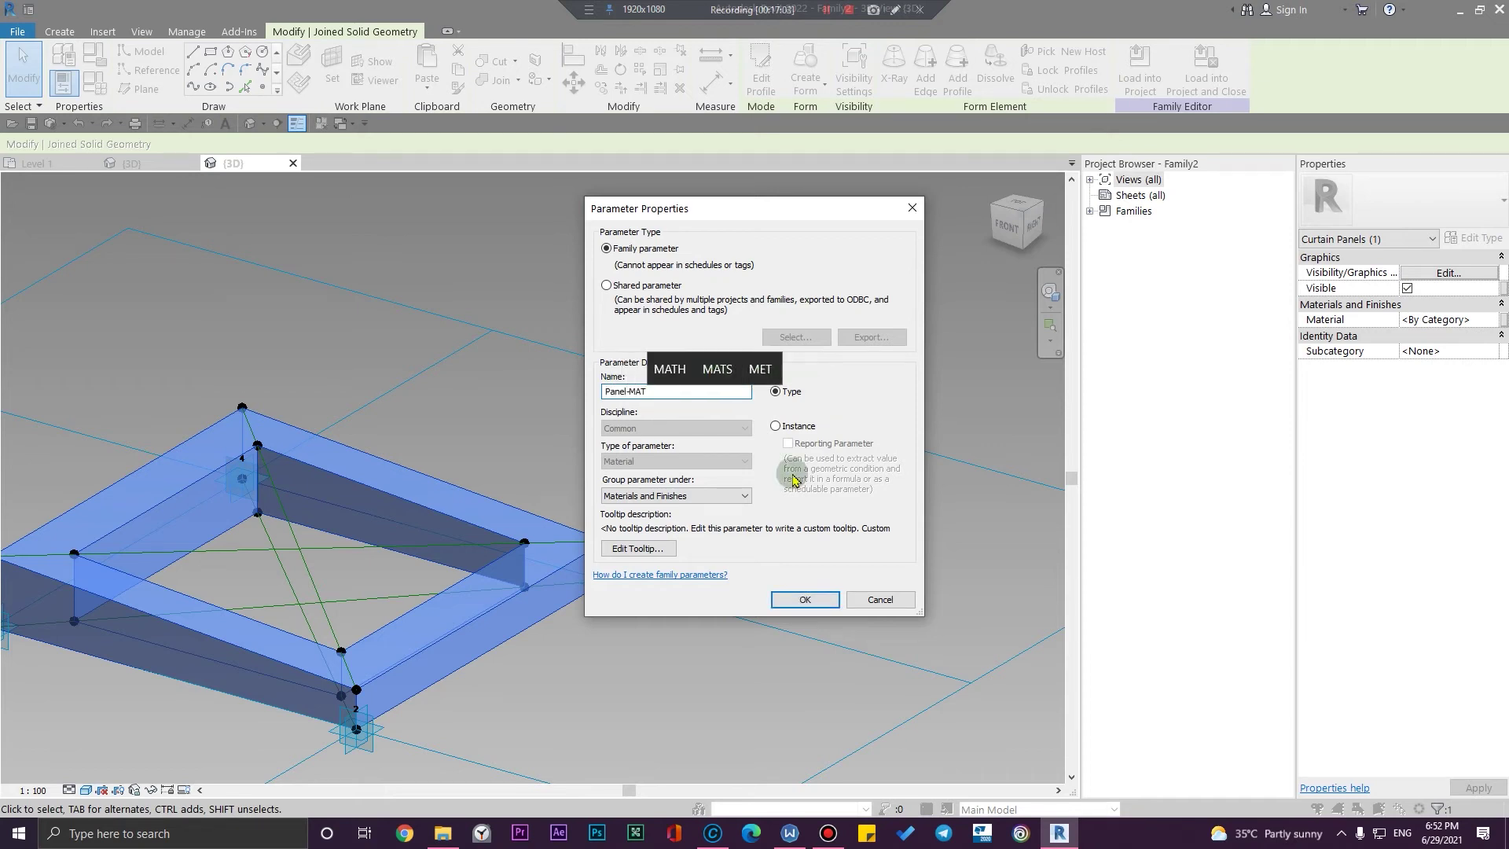
click(796, 598)
click(789, 552)
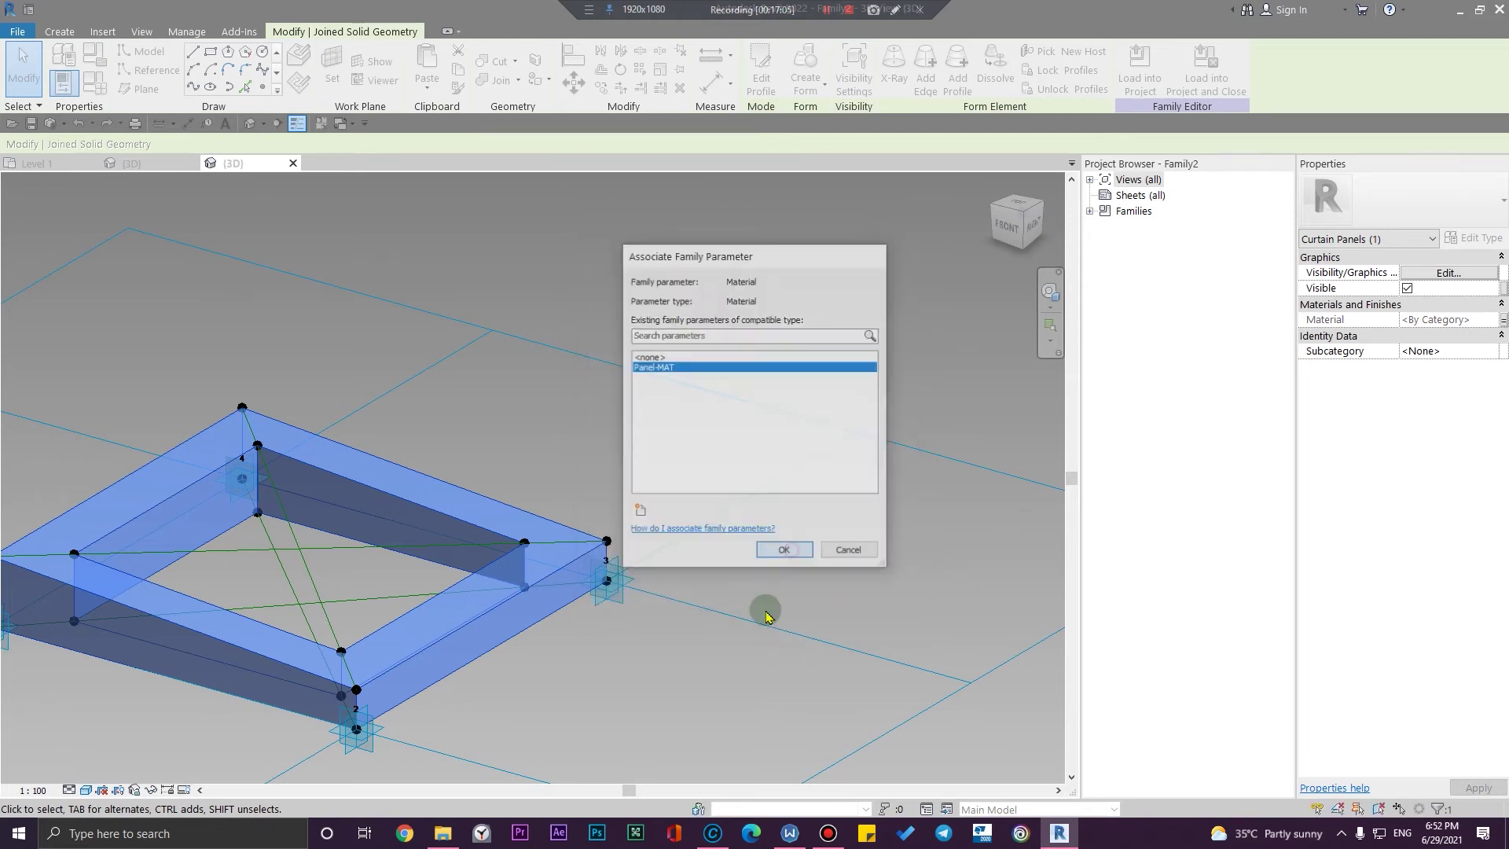
click(730, 653)
Create a flat surface form from the four reference lines of the raised inner rectangle
scroll(695, 610, down, 2)
mouse_move(588, 666)
shift+middle_down()
mouse_move(605, 650)
mouse_move(529, 752)
mouse_move(614, 670)
shift+middle_up()
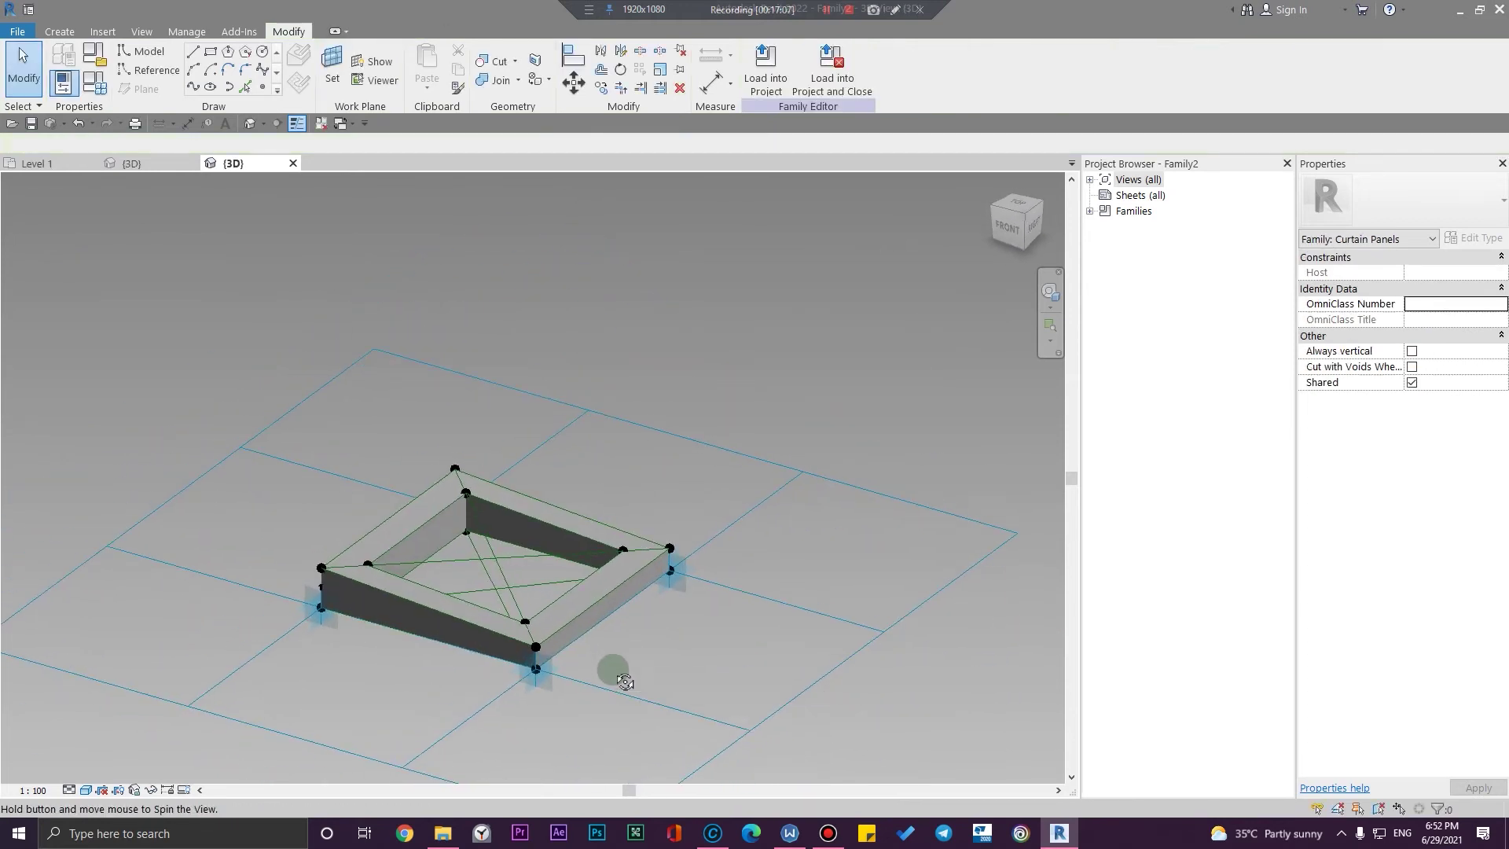
scroll(455, 504, up, 3)
key(Tab)
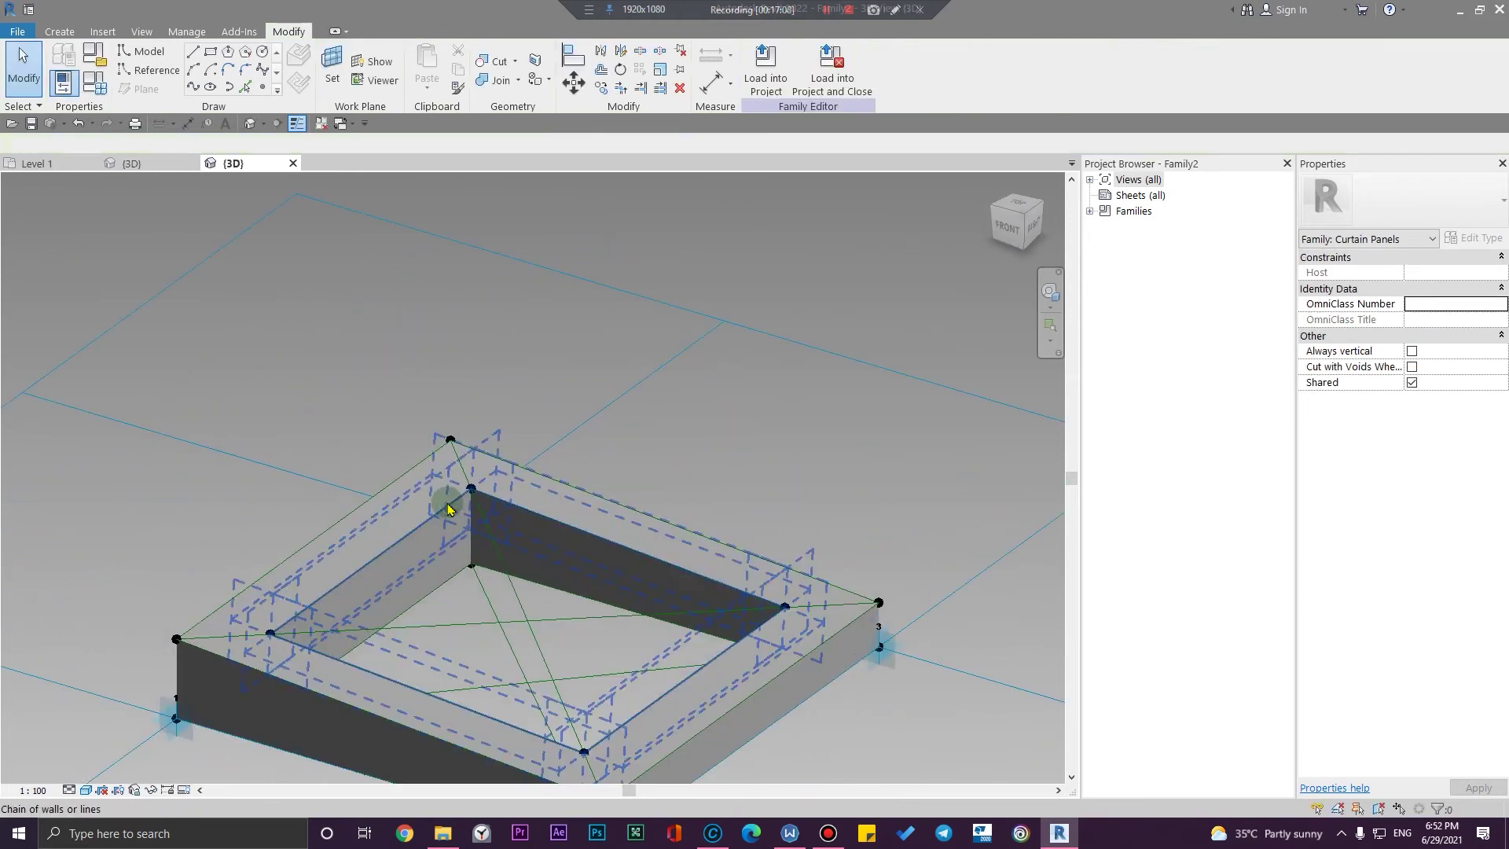
click(554, 529)
shift+middle_drag(555, 522, 514, 621)
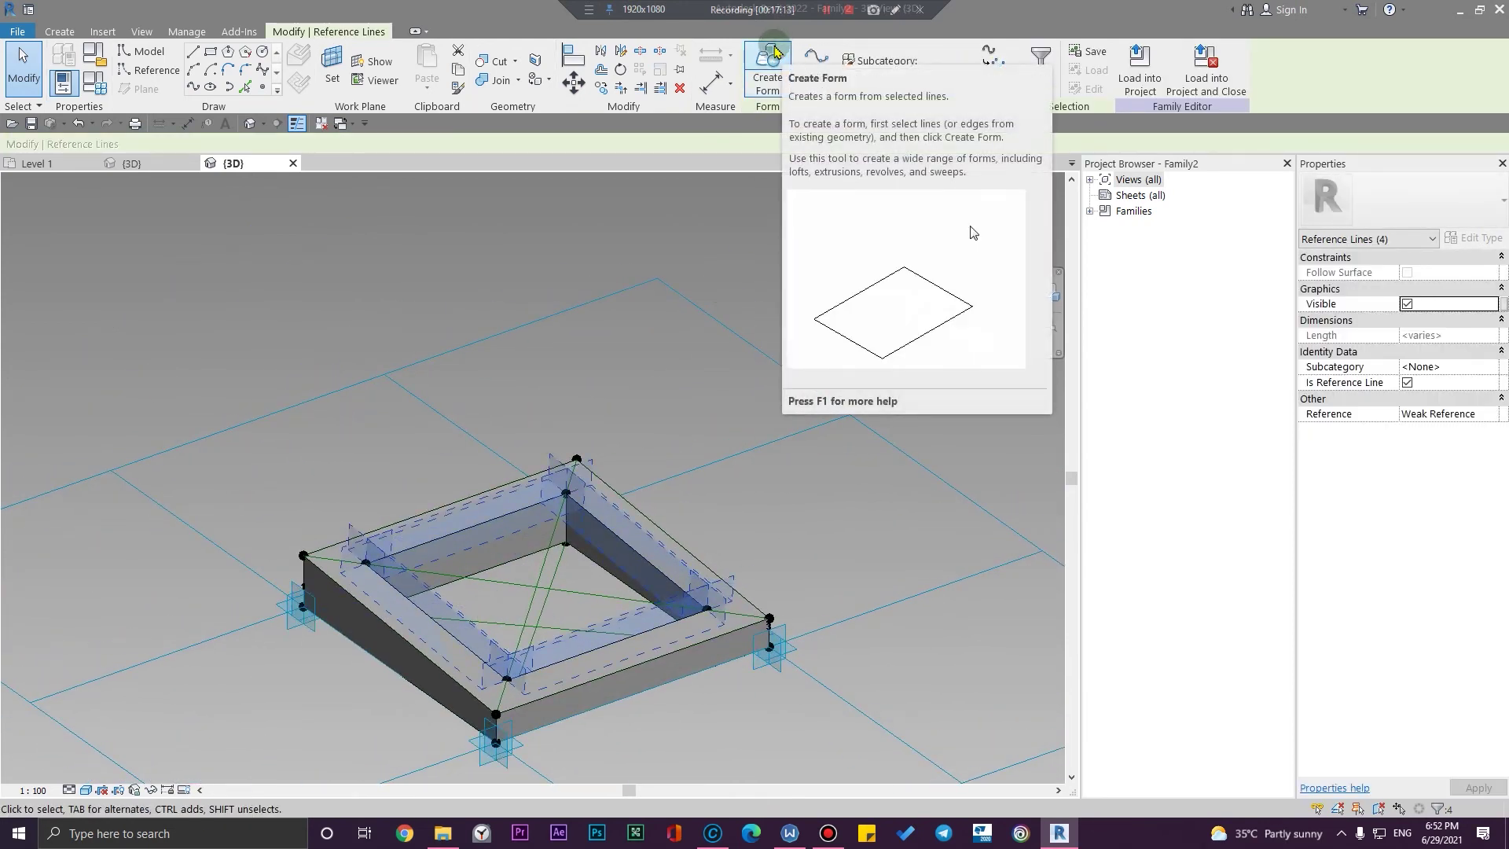
click(757, 57)
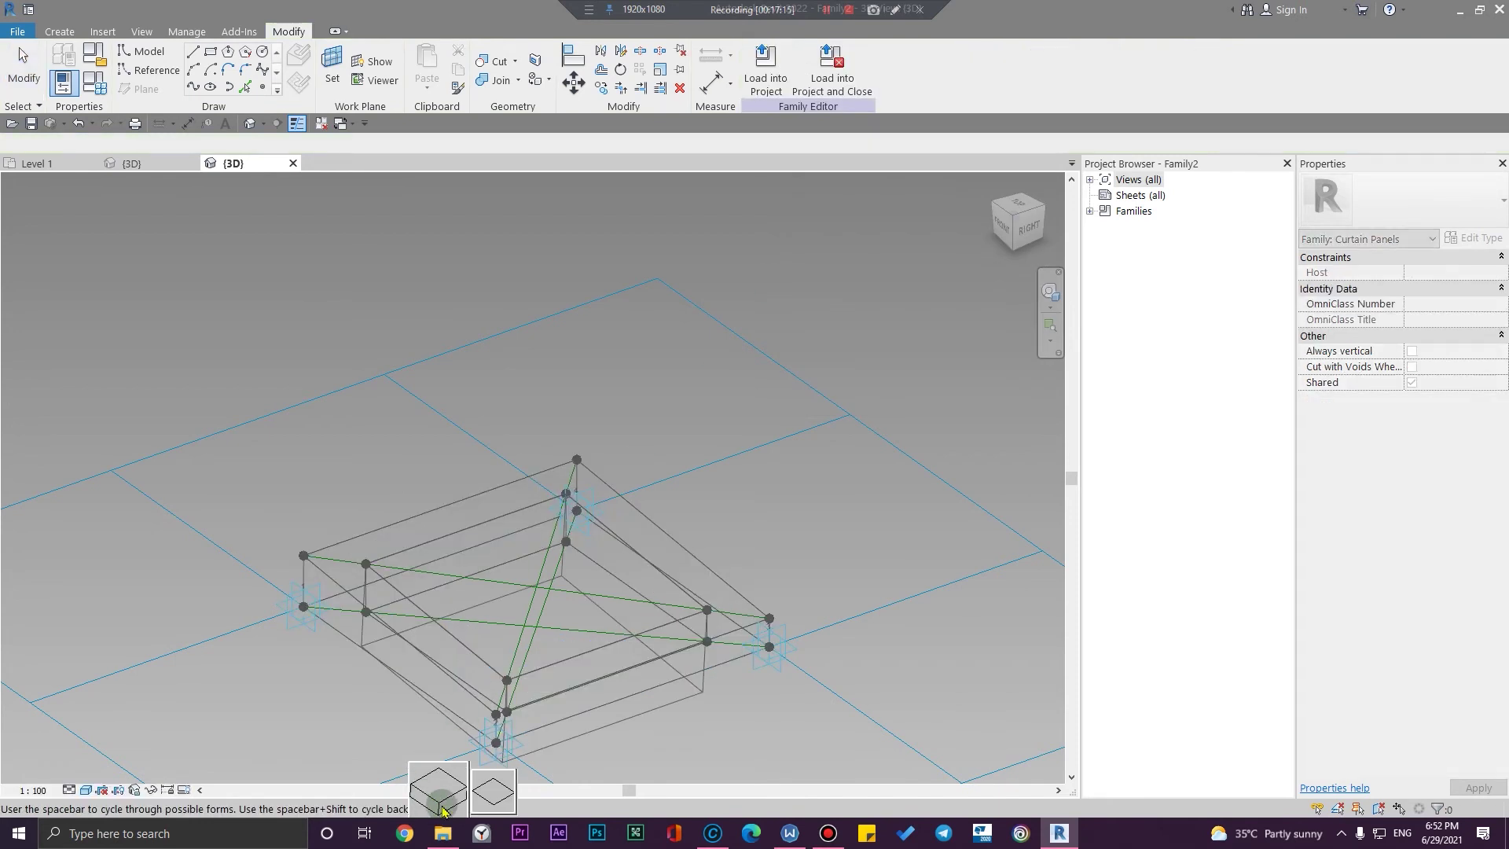
click(486, 812)
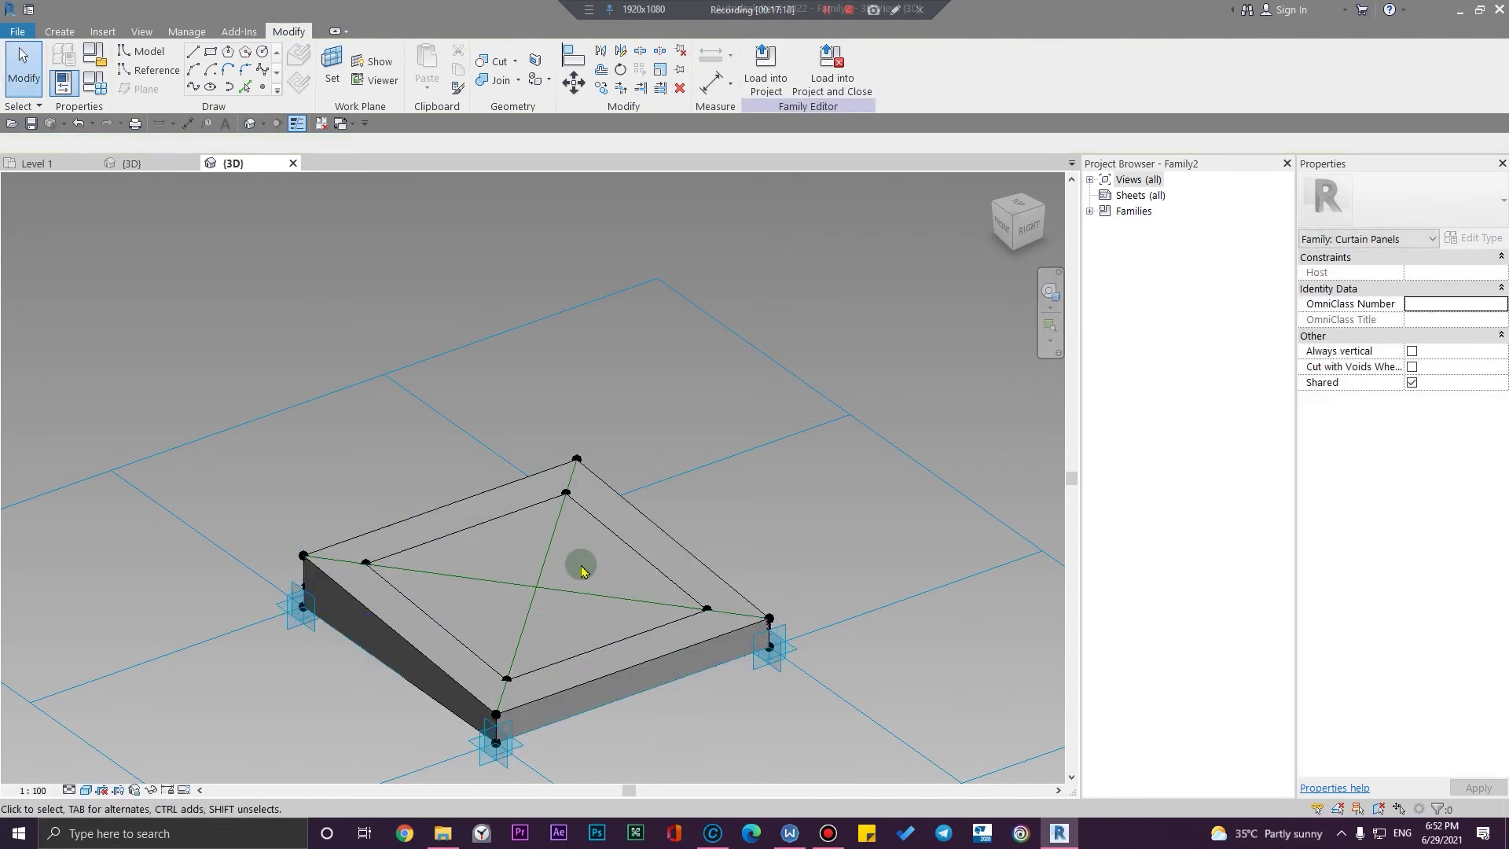
Link the inner panel surface's material to a new type parameter named Glass-MAT under Materials and Finishes
shift+middle_drag(600, 640, 744, 721)
scroll(488, 572, up, 3)
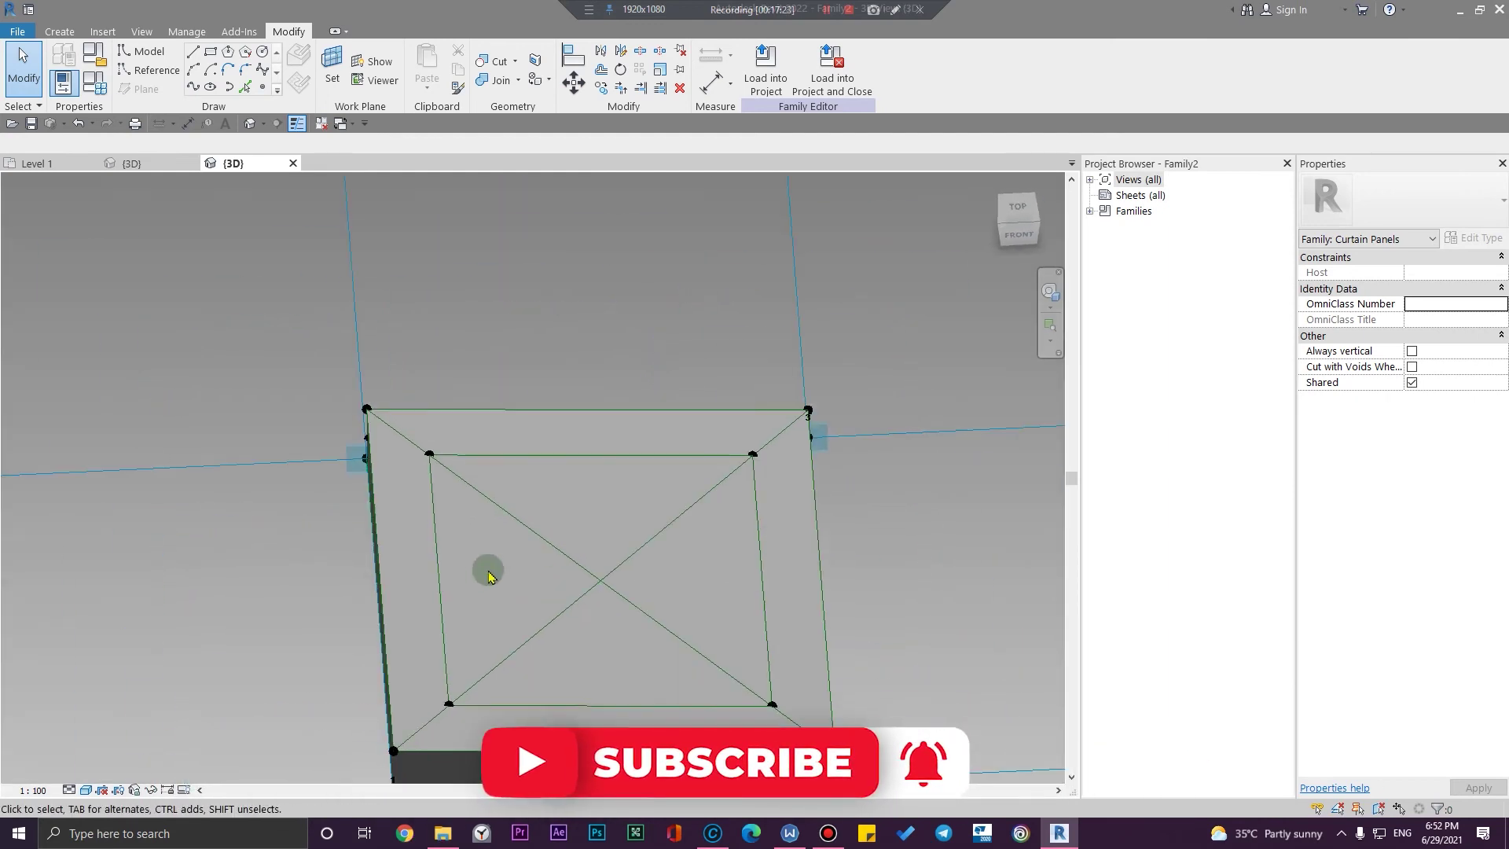
click(531, 462)
middle_drag(610, 493, 526, 556)
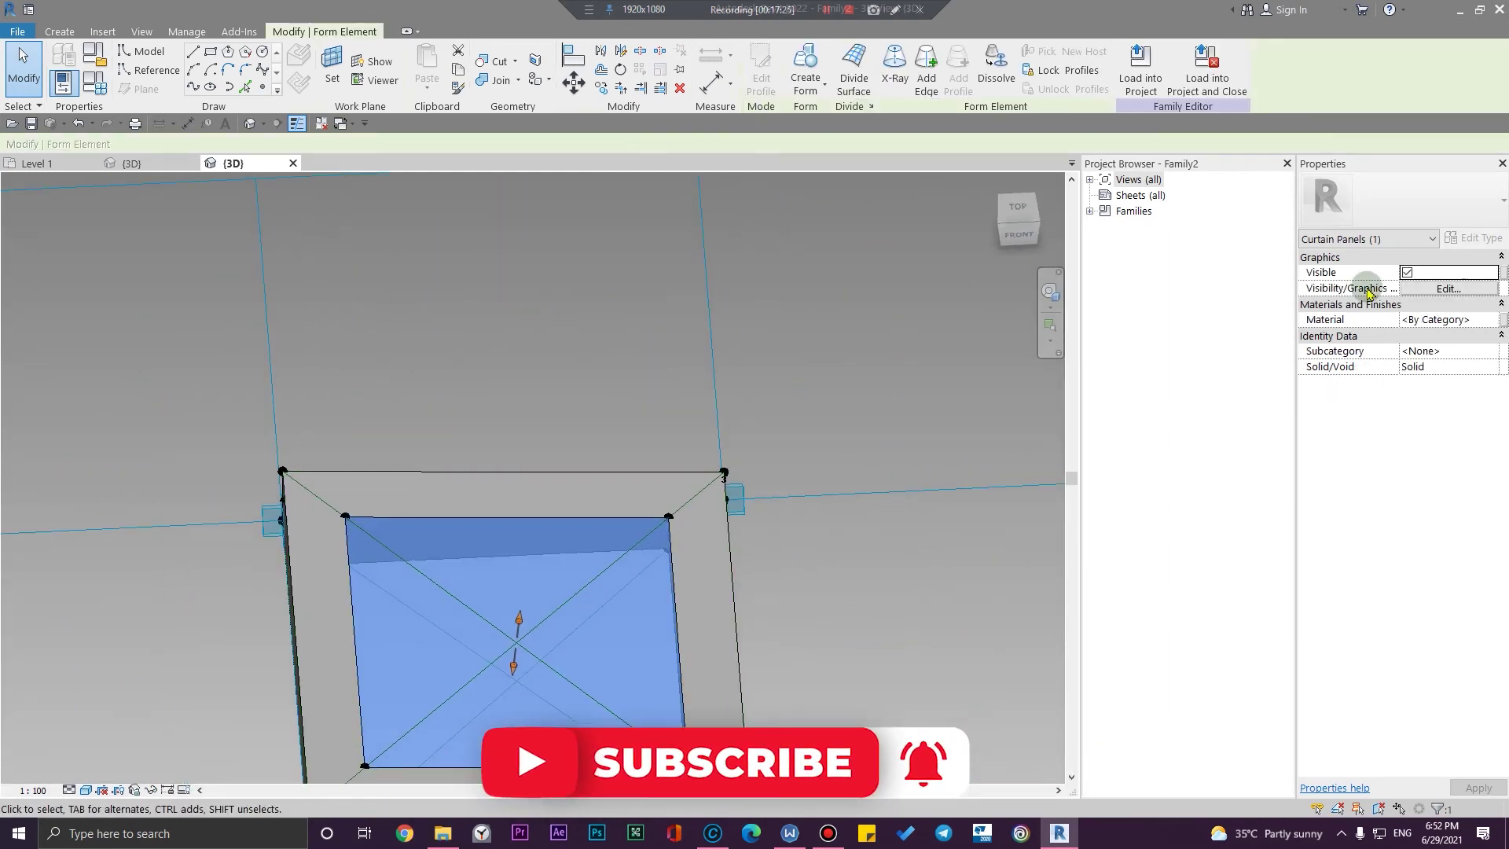
click(1502, 324)
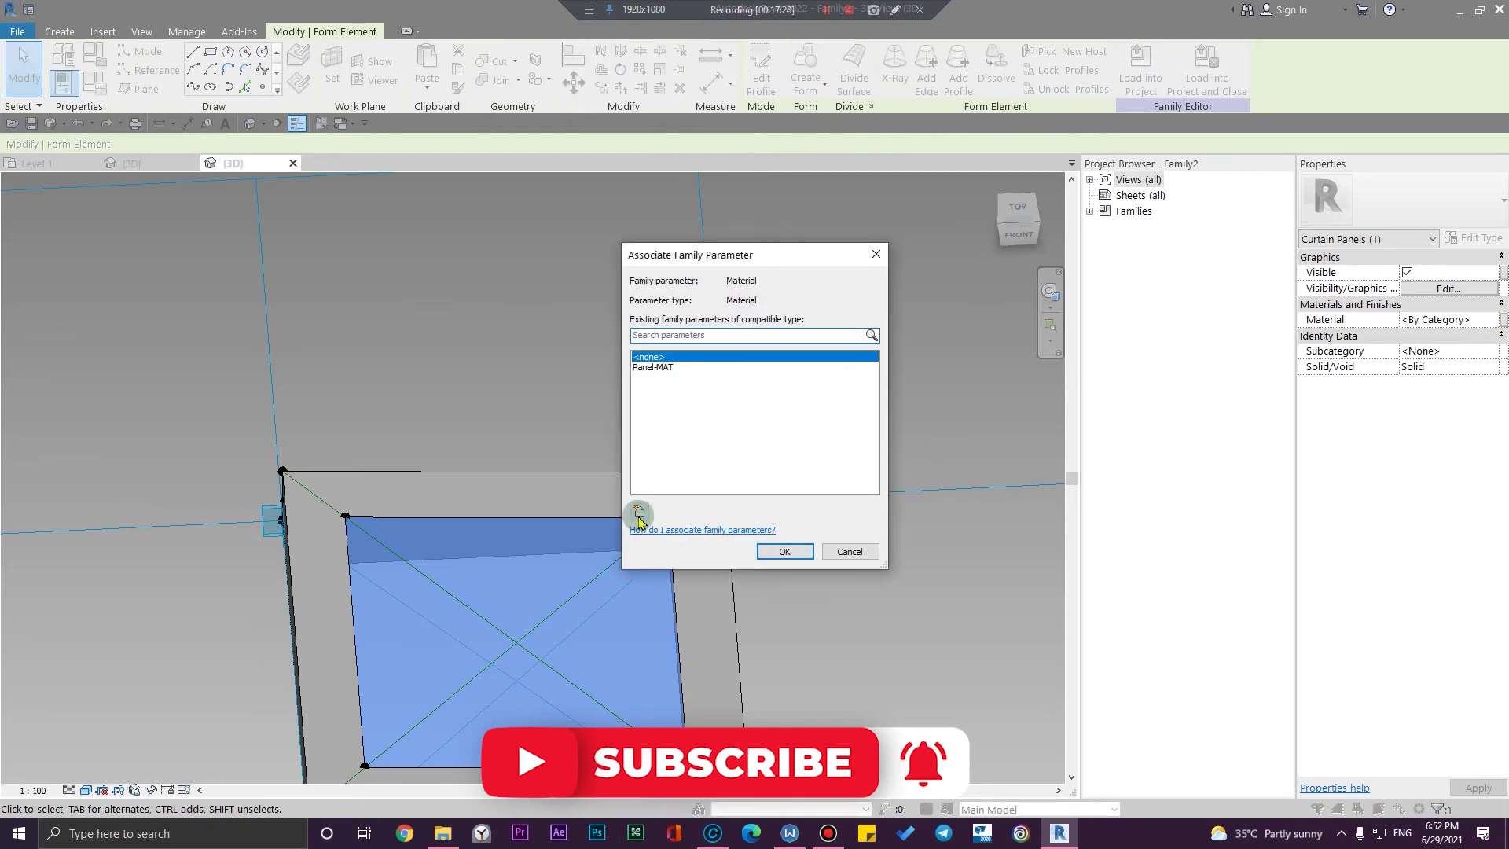
click(640, 514)
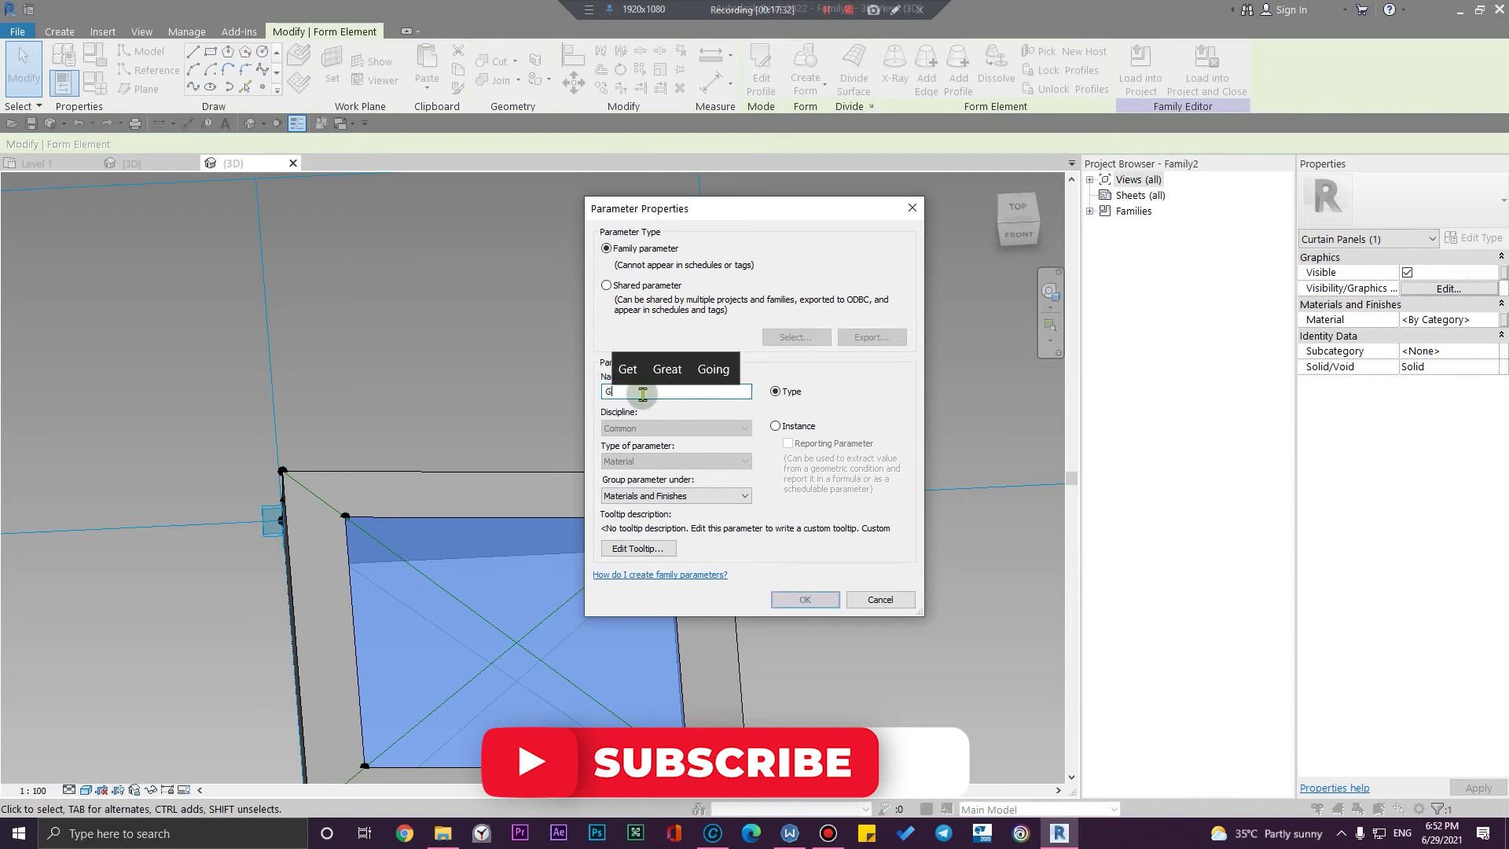
text(Glass)
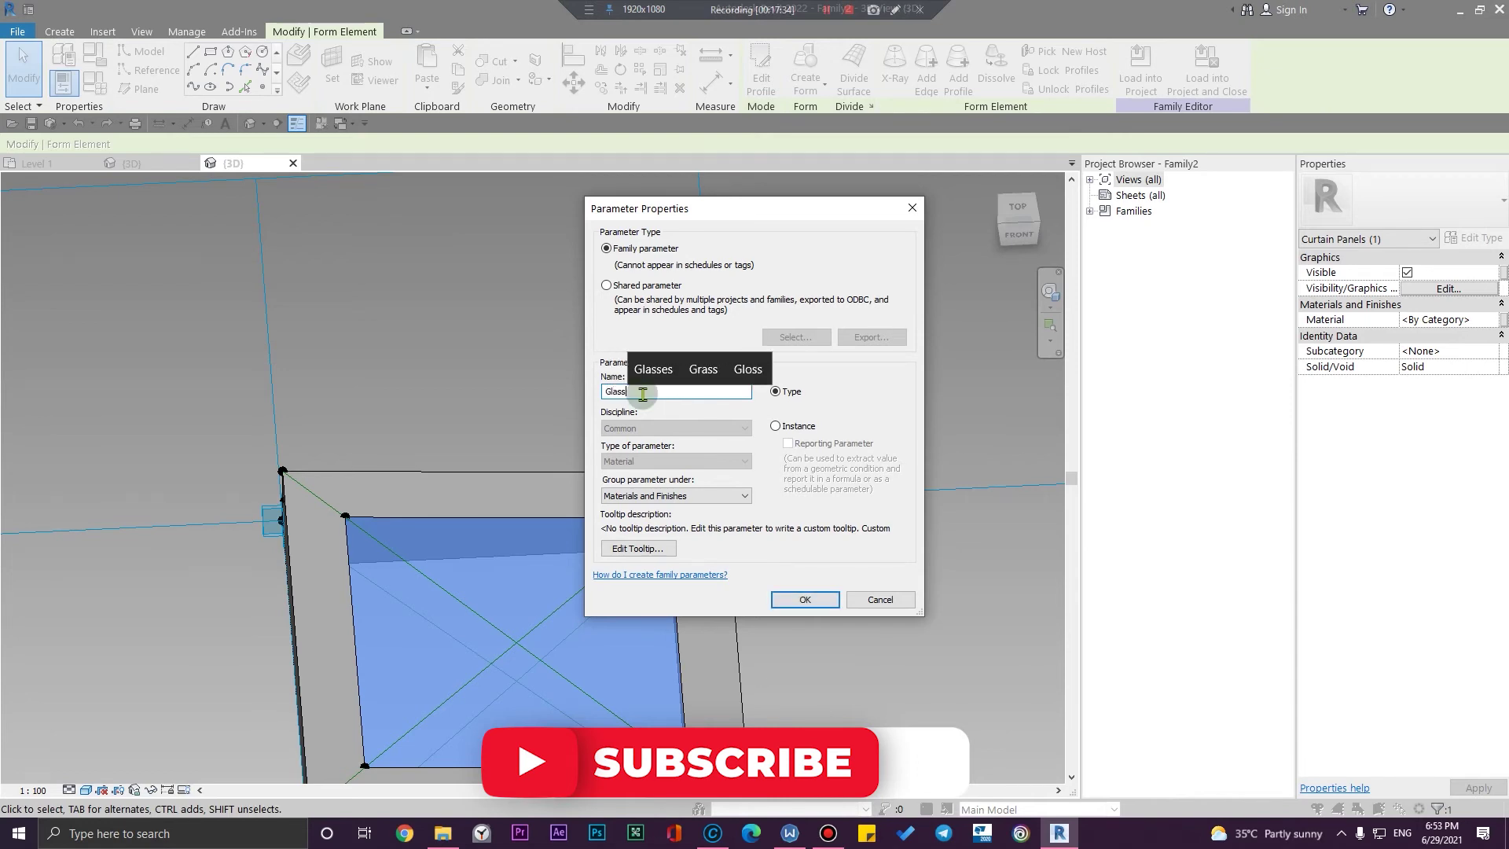
text(-MAT)
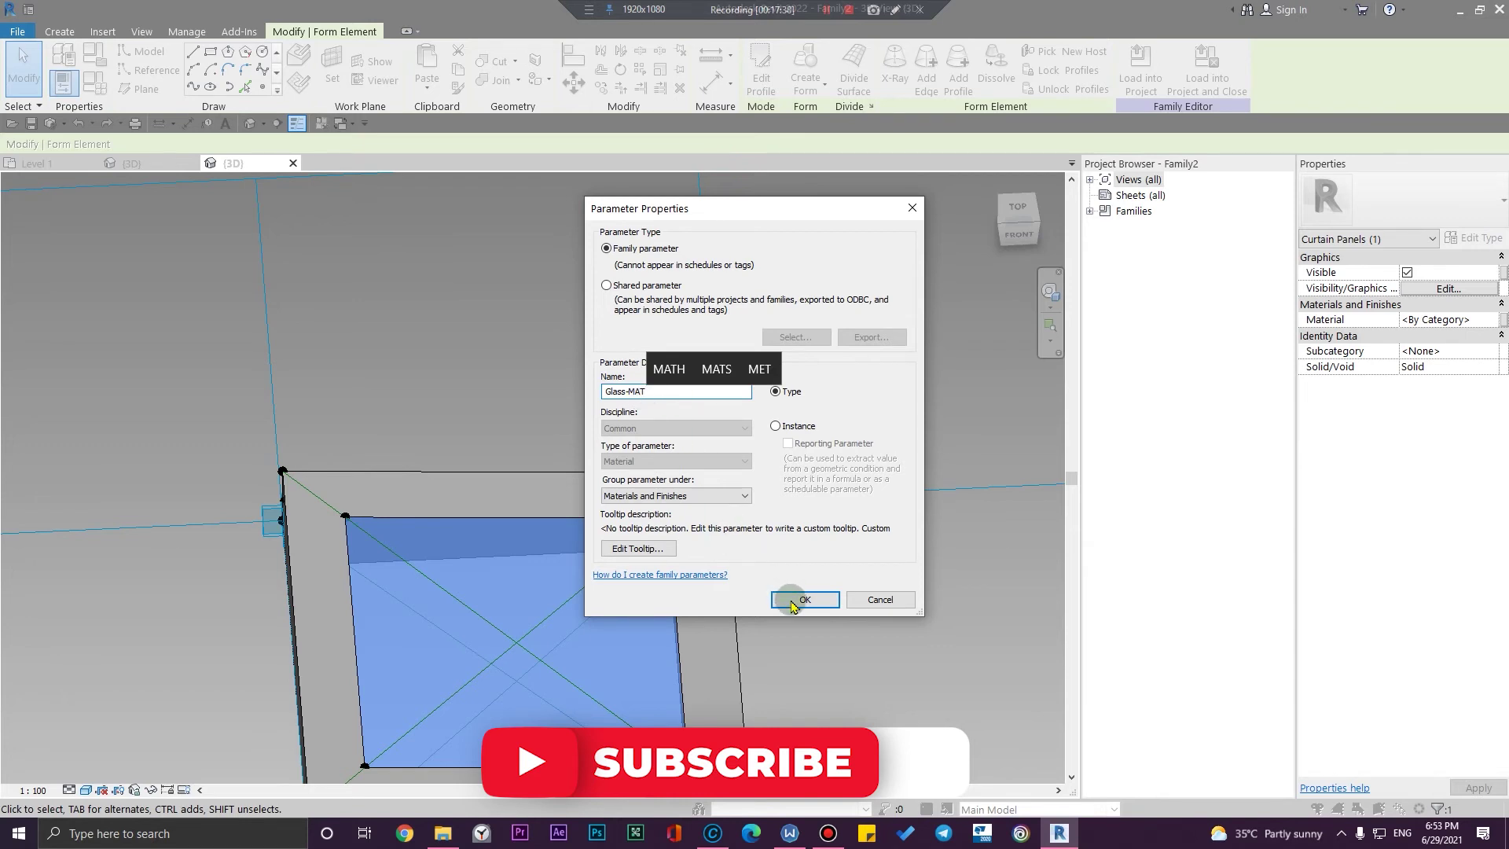
click(790, 602)
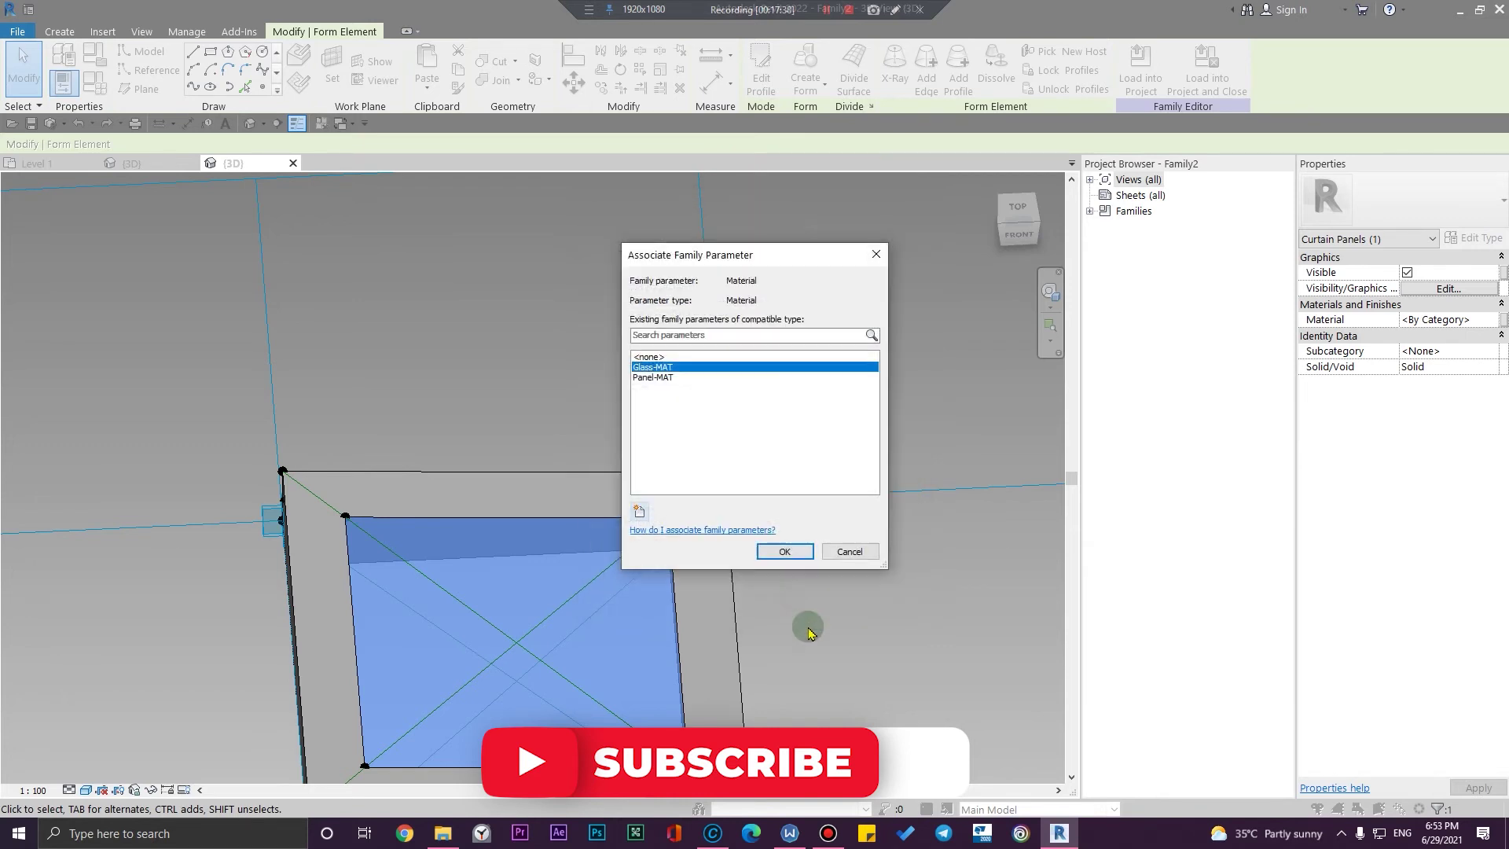
click(768, 551)
click(811, 605)
Save the curtain panel family to the Desktop as PANEL
scroll(770, 621, down, 2)
scroll(769, 625, down, 2)
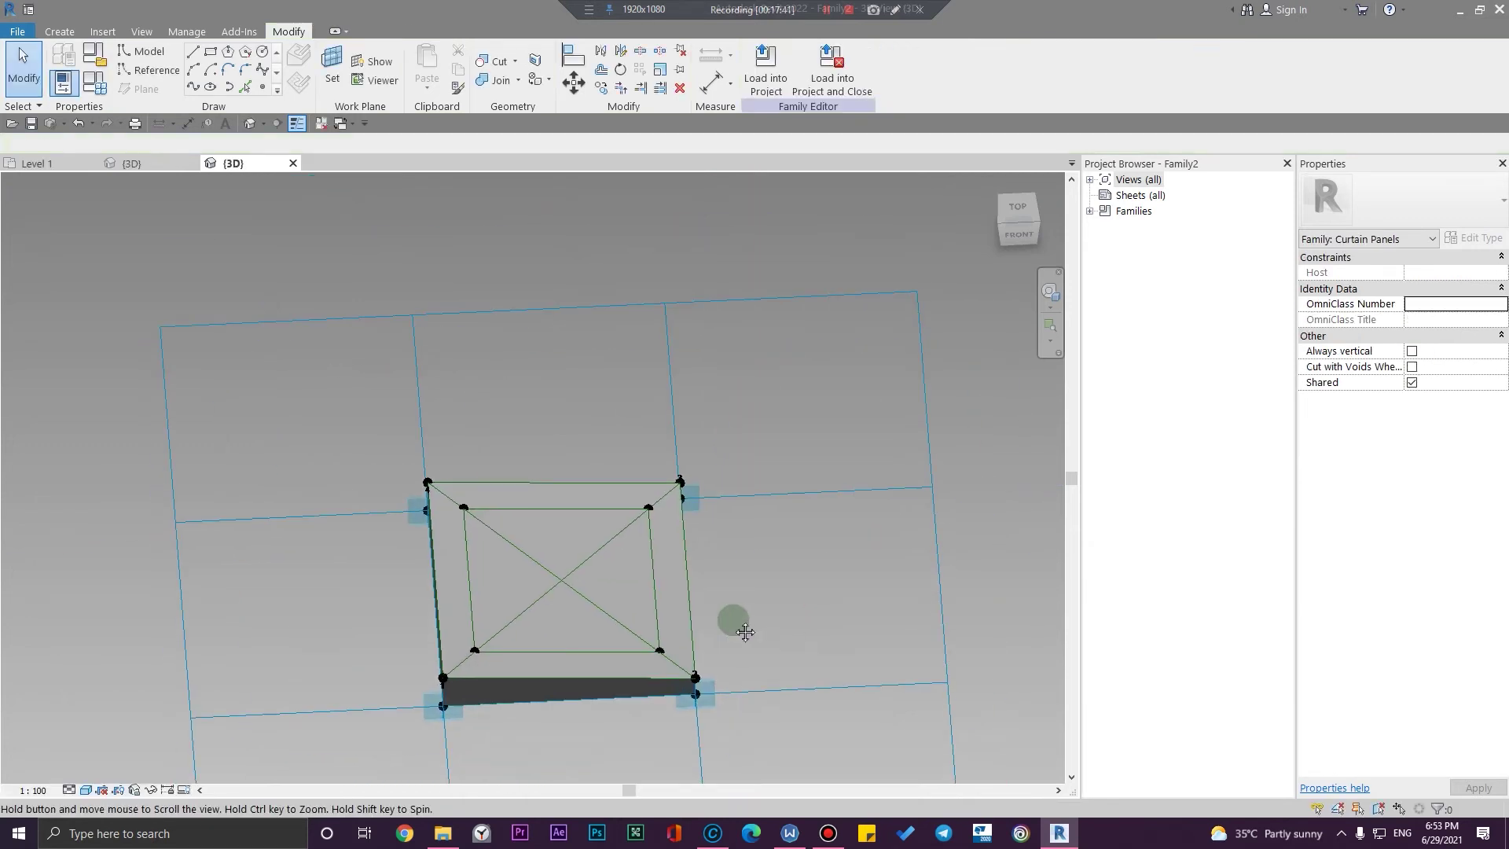
key(ctrl+s)
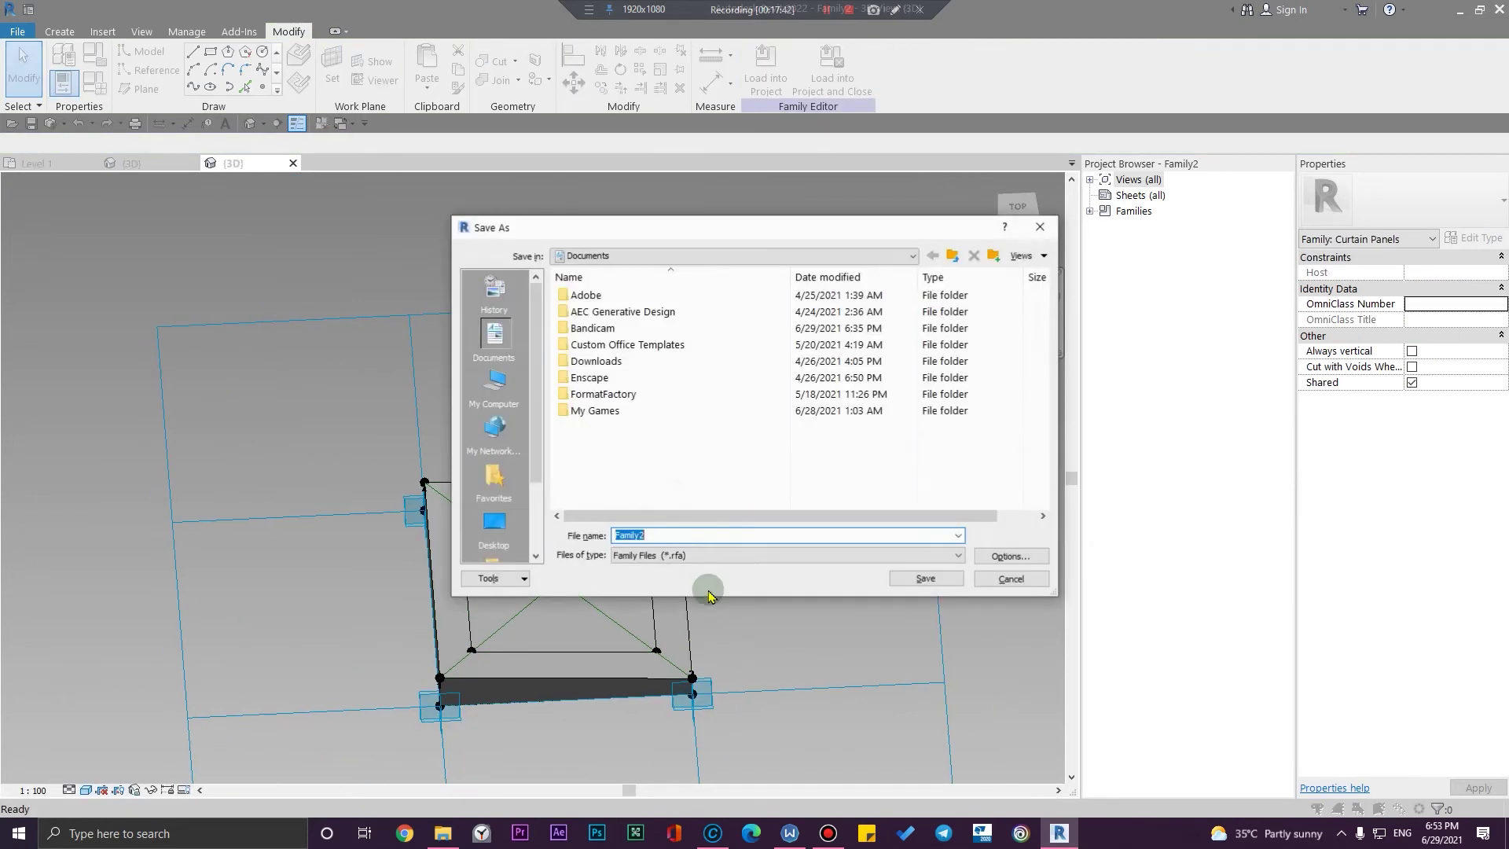
click(492, 520)
click(652, 535)
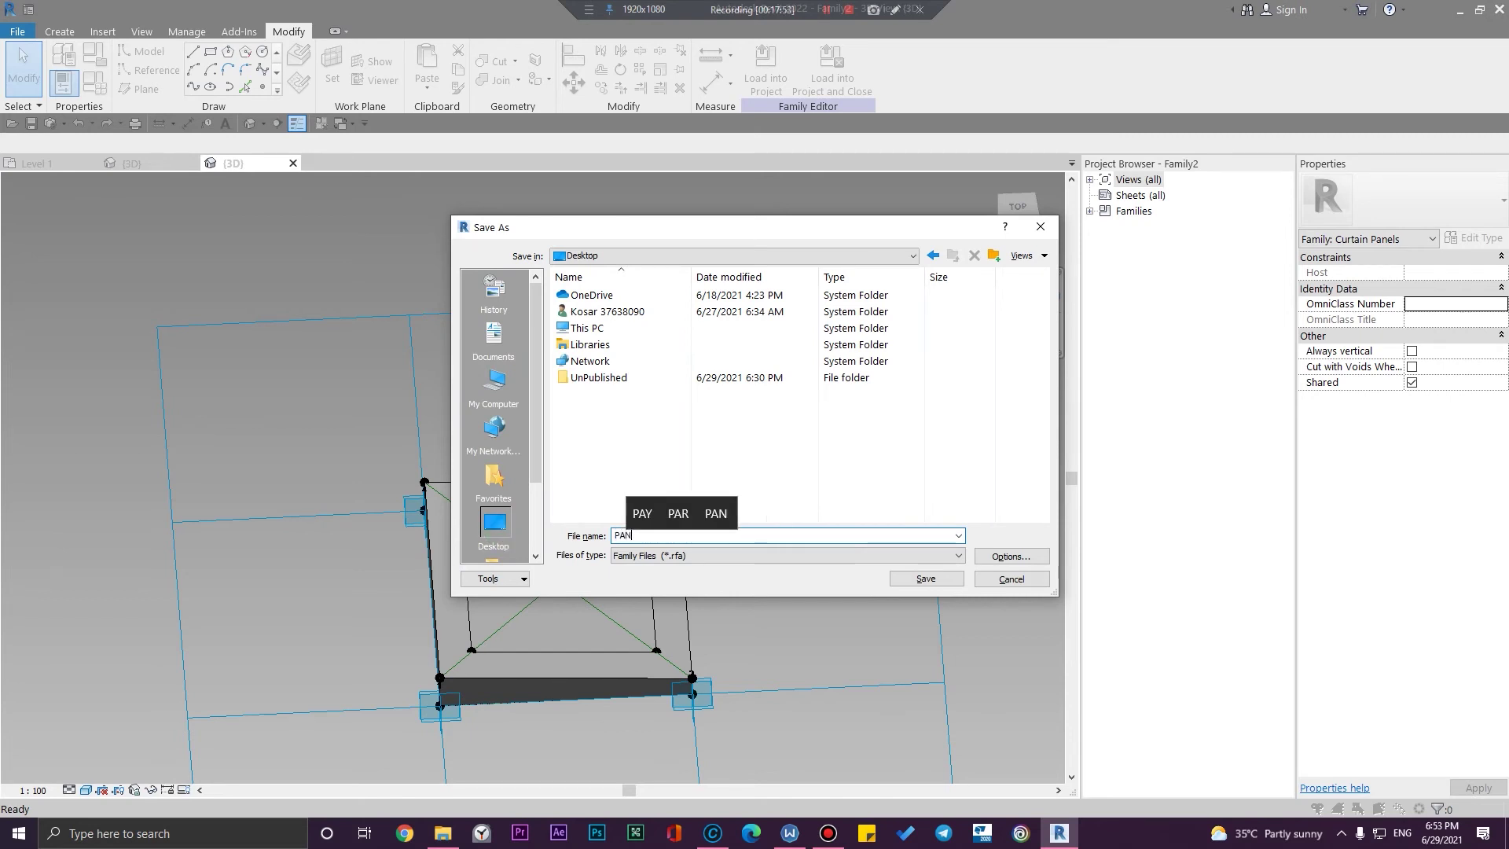
key(Return)
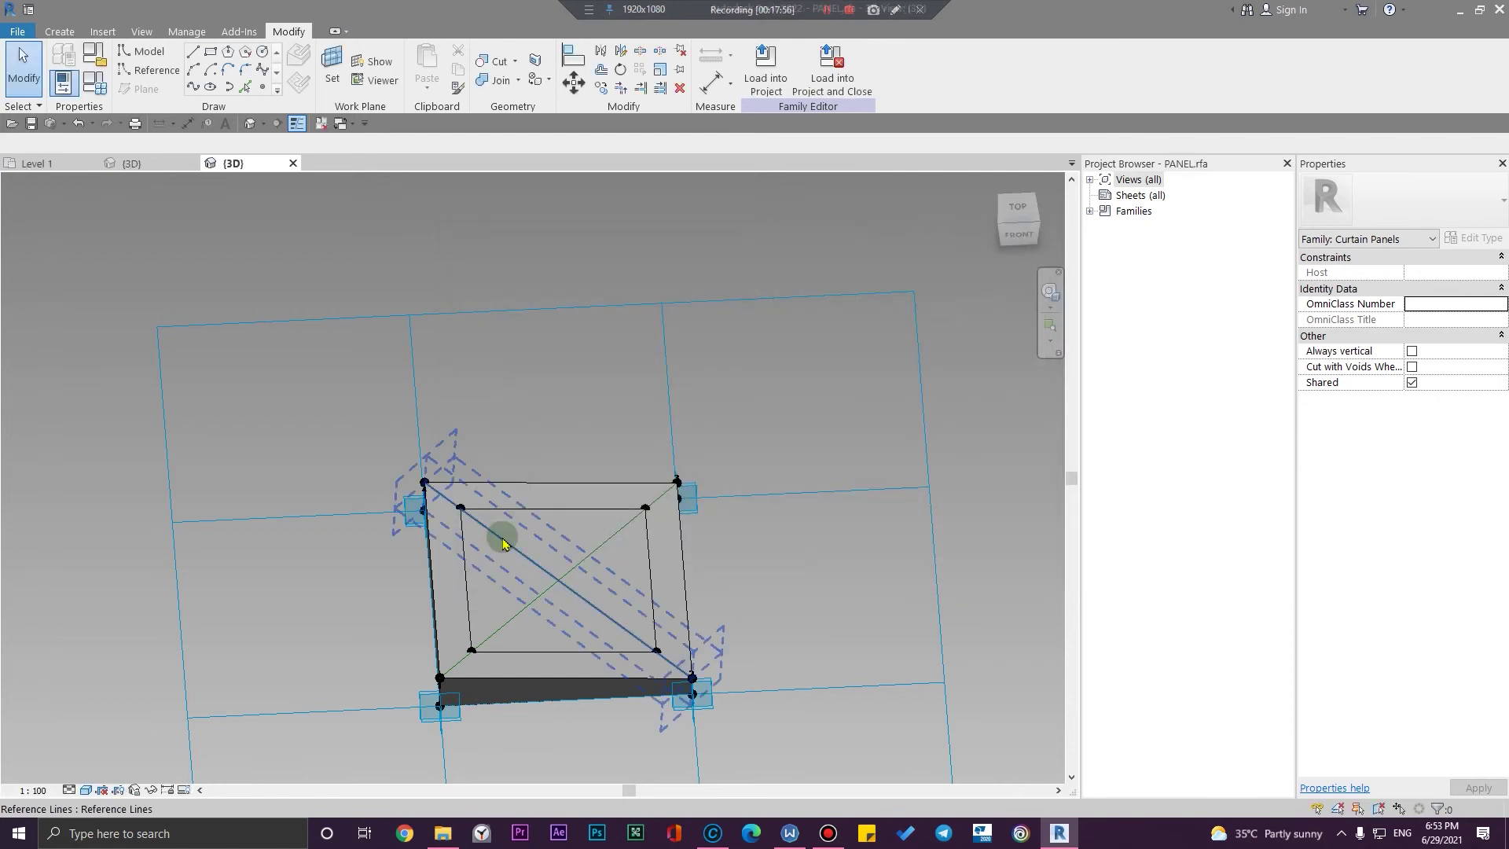
Load the finished PANEL family into the facade project
scroll(571, 590, up, 3)
middle_drag(677, 358, 700, 295)
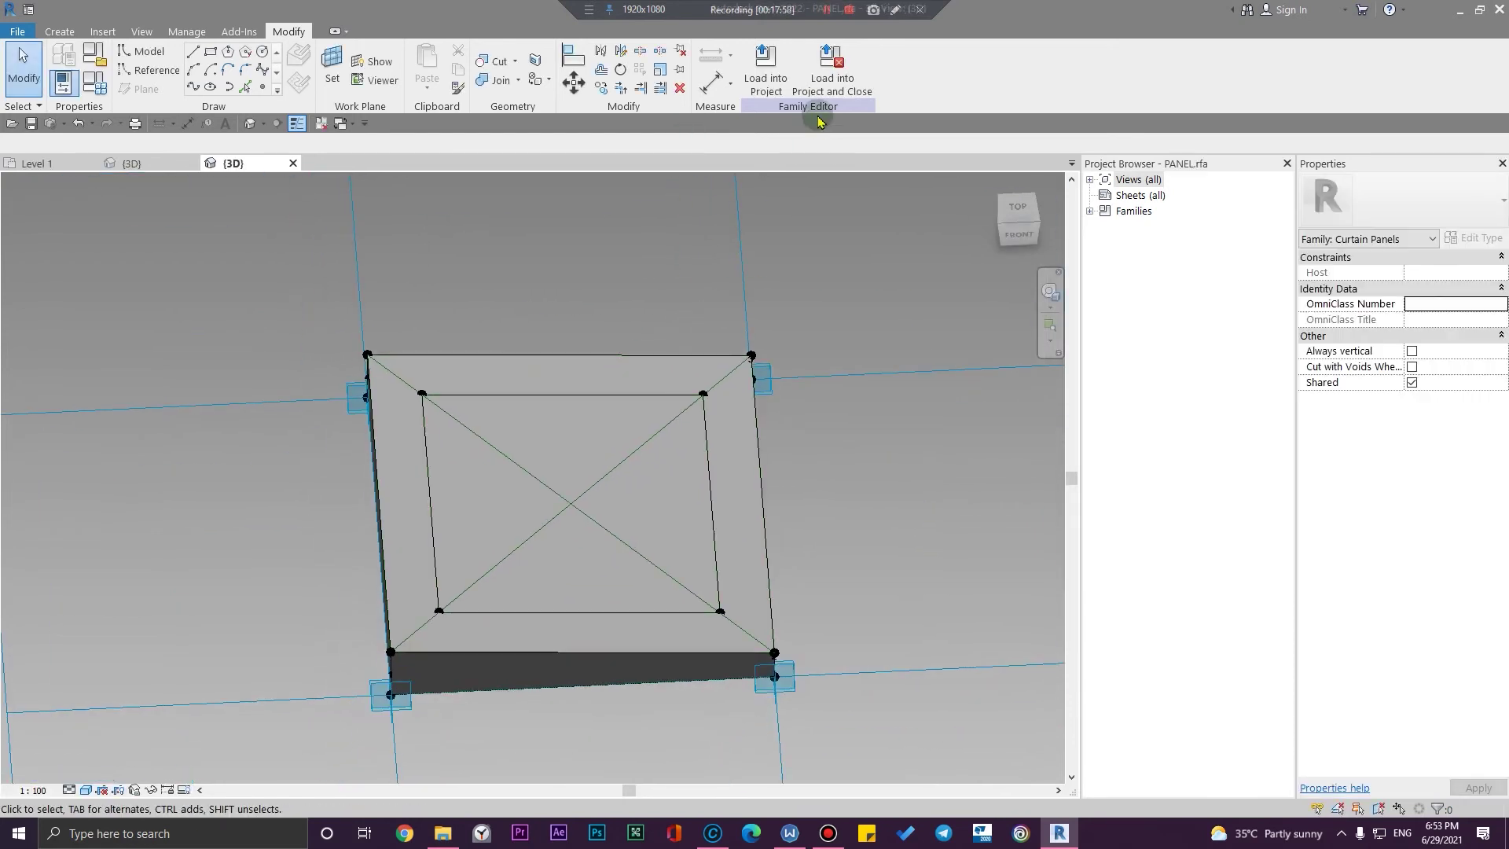
click(761, 79)
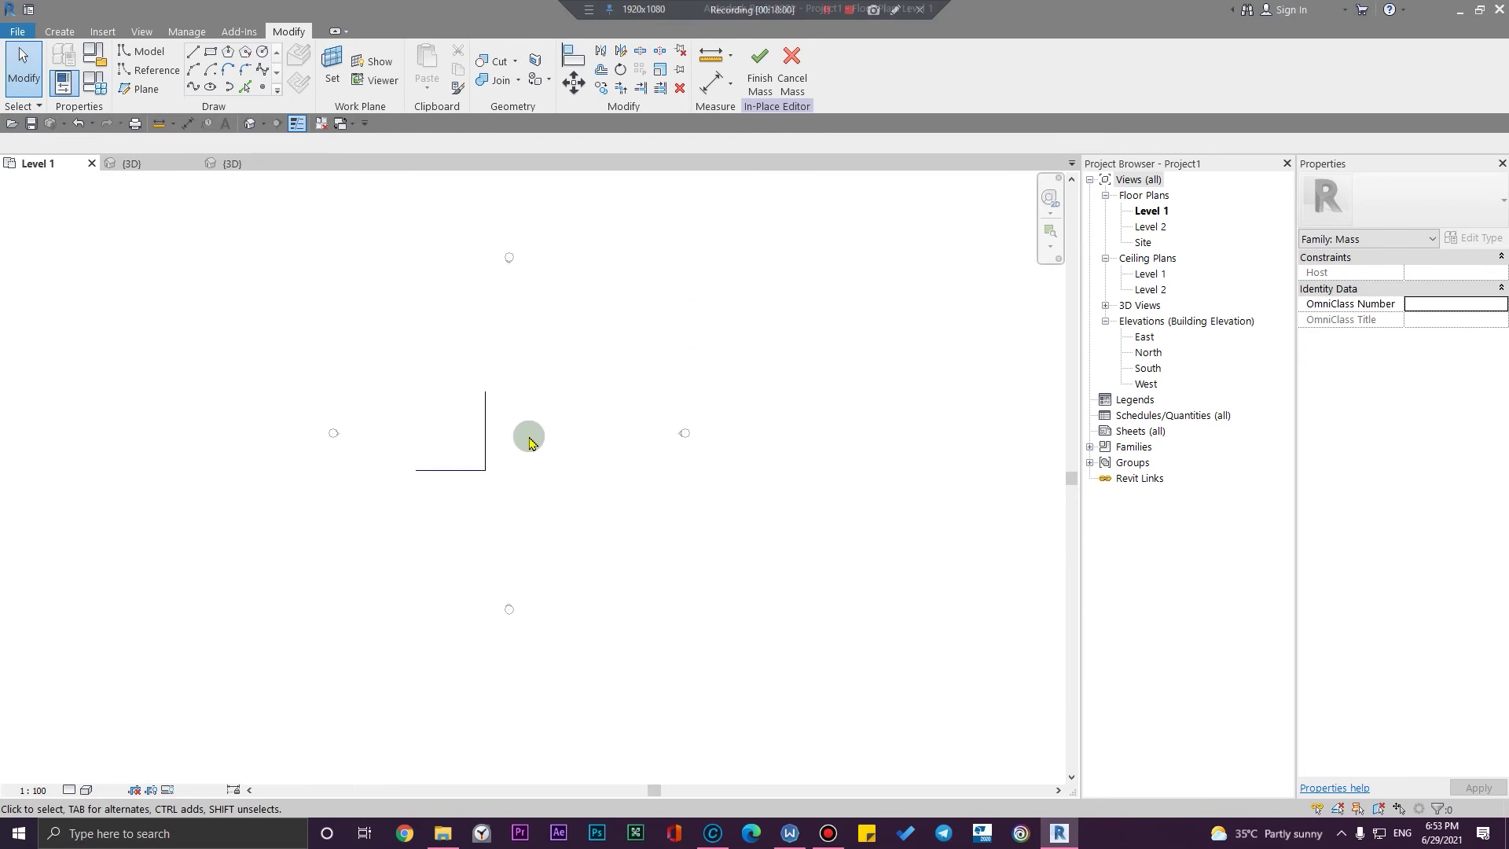
Apply the PANEL type of Rectangle Checkerboard to the divided surface of the facade mass in the 3D view
click(132, 163)
shift+middle_drag(434, 295, 726, 534)
click(728, 539)
middle_drag(601, 604, 391, 545)
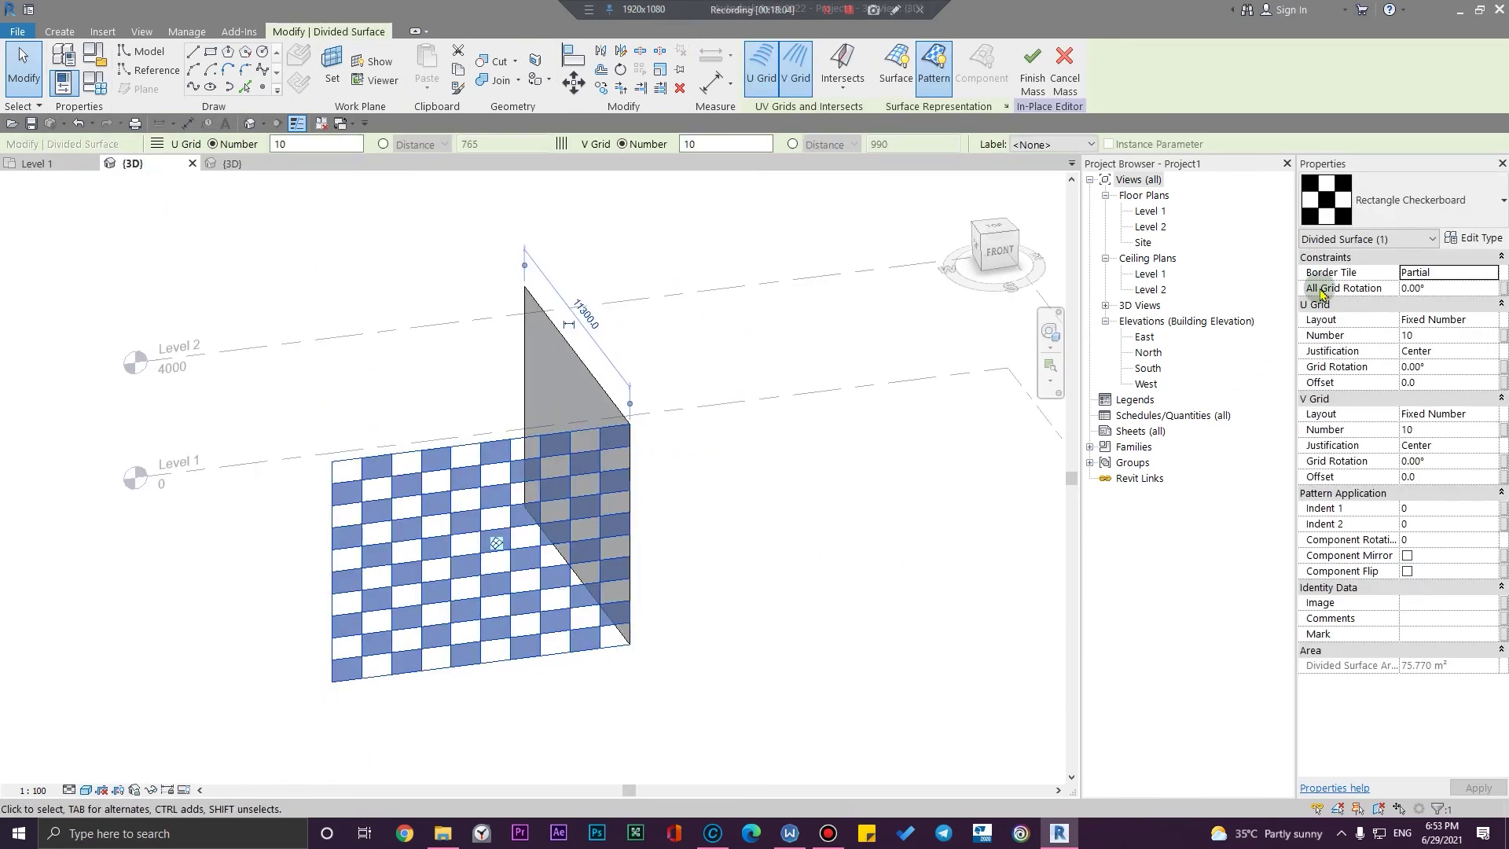
click(1406, 200)
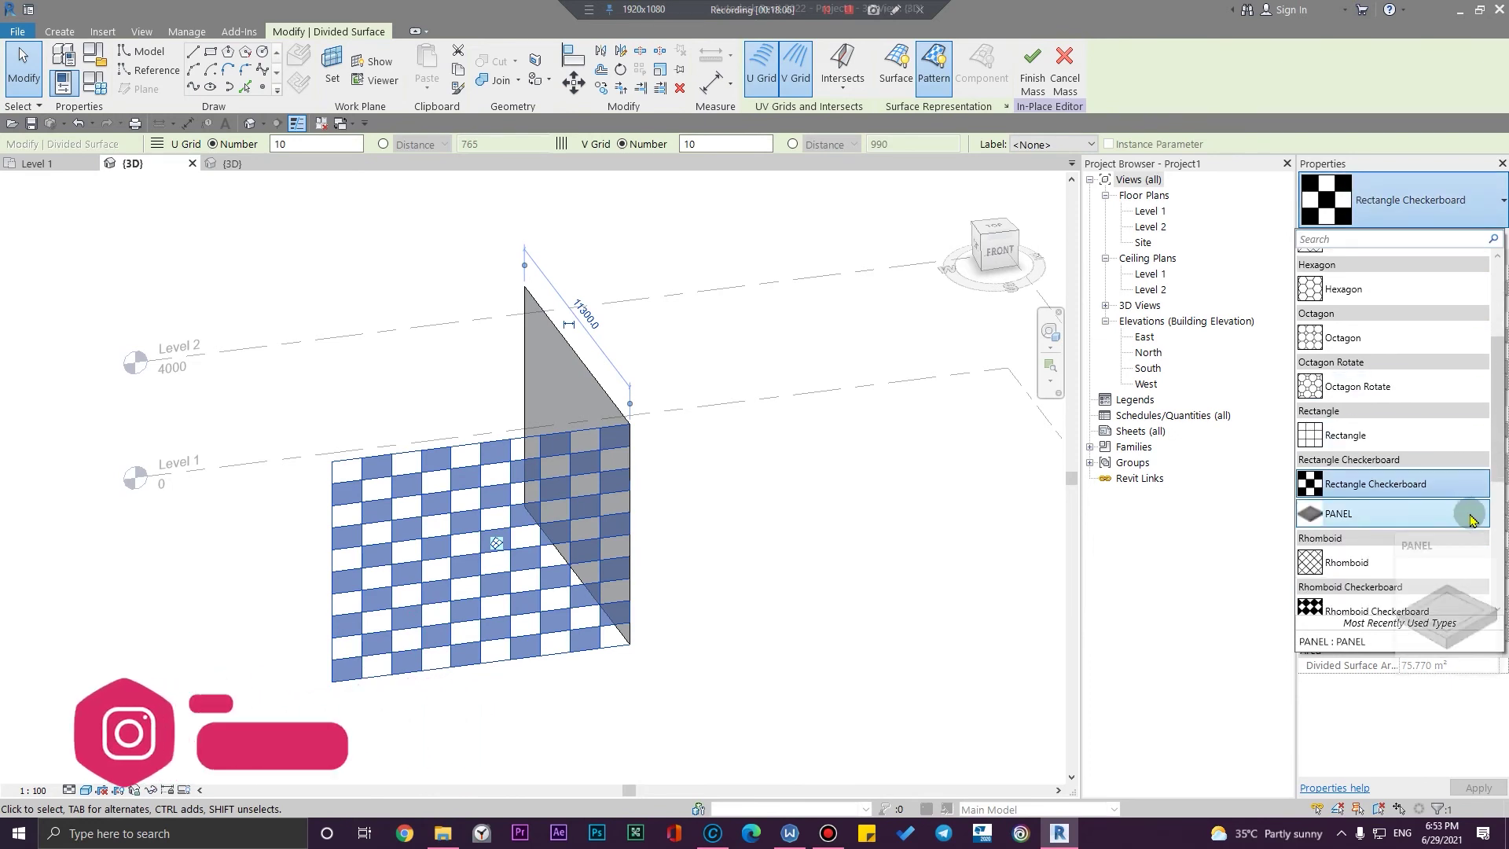
click(1472, 519)
click(458, 740)
Edit the type of a bottom-row facade panel and create a new material for its Glass-MAT parameter
shift+middle_drag(458, 741, 397, 606)
scroll(361, 610, up, 8)
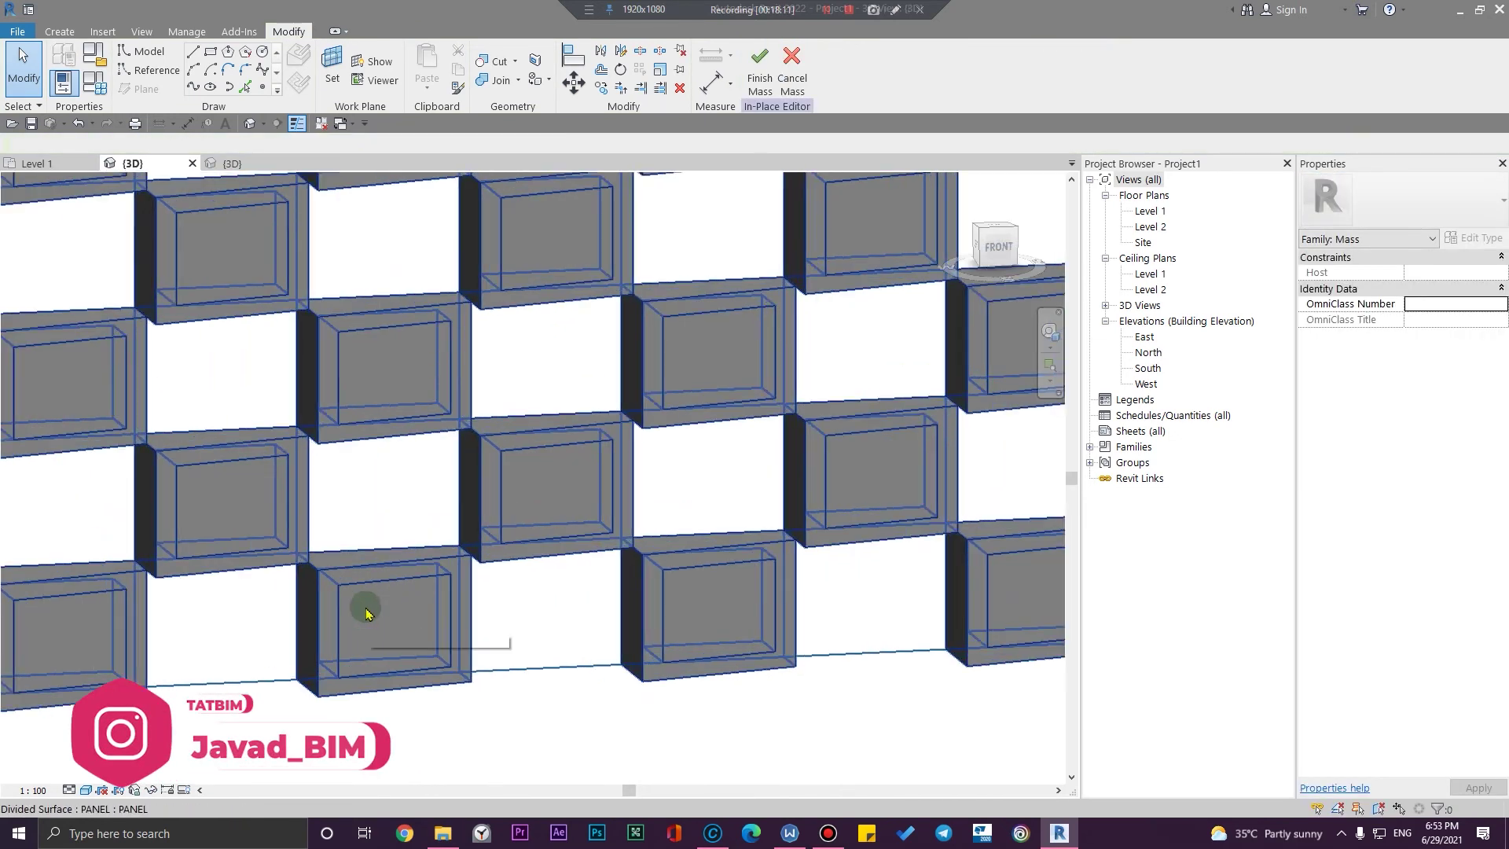
click(365, 614)
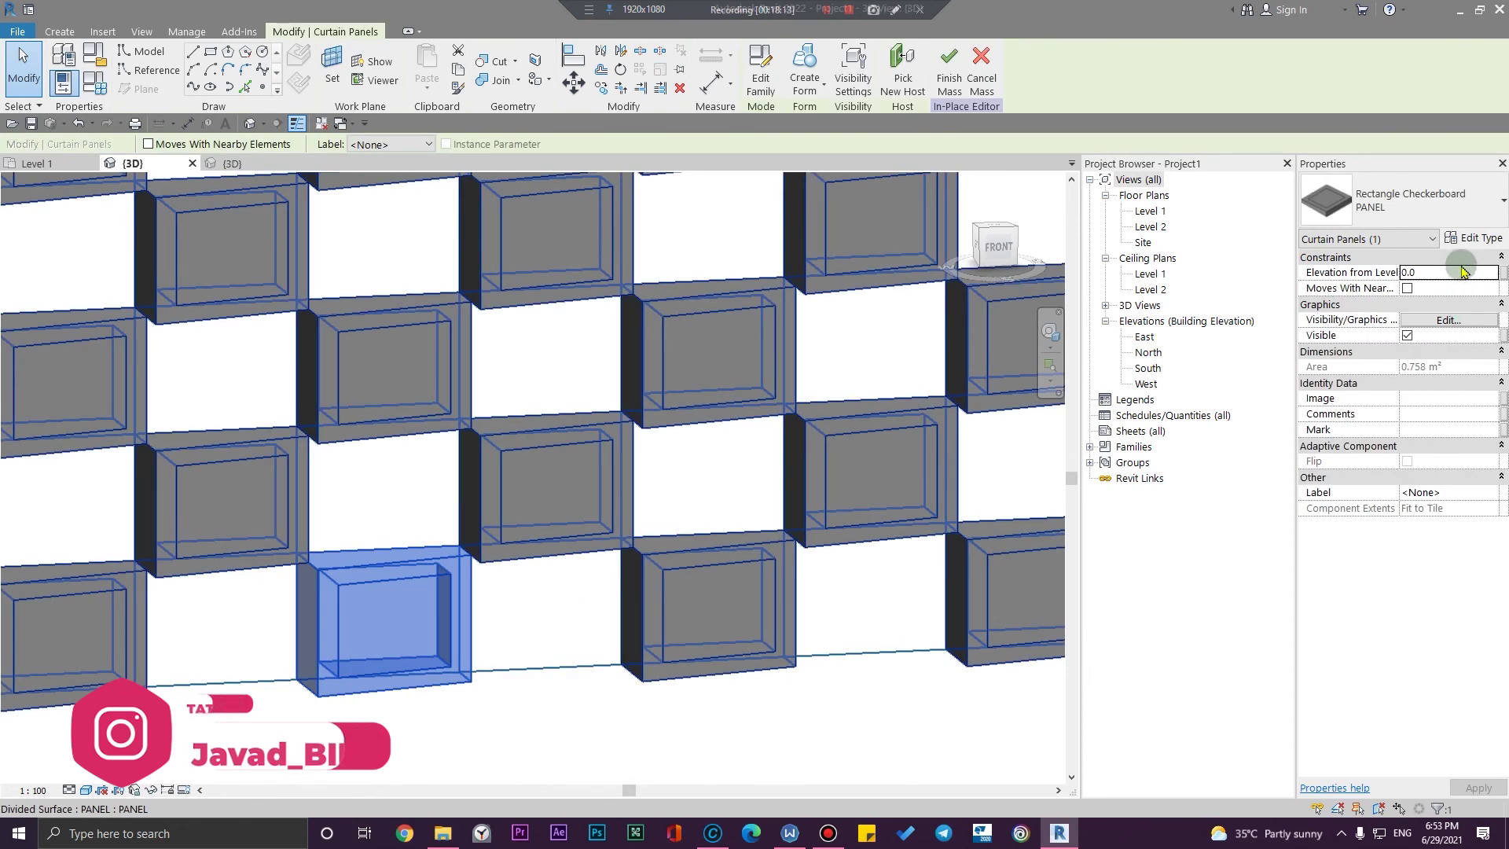
click(1467, 238)
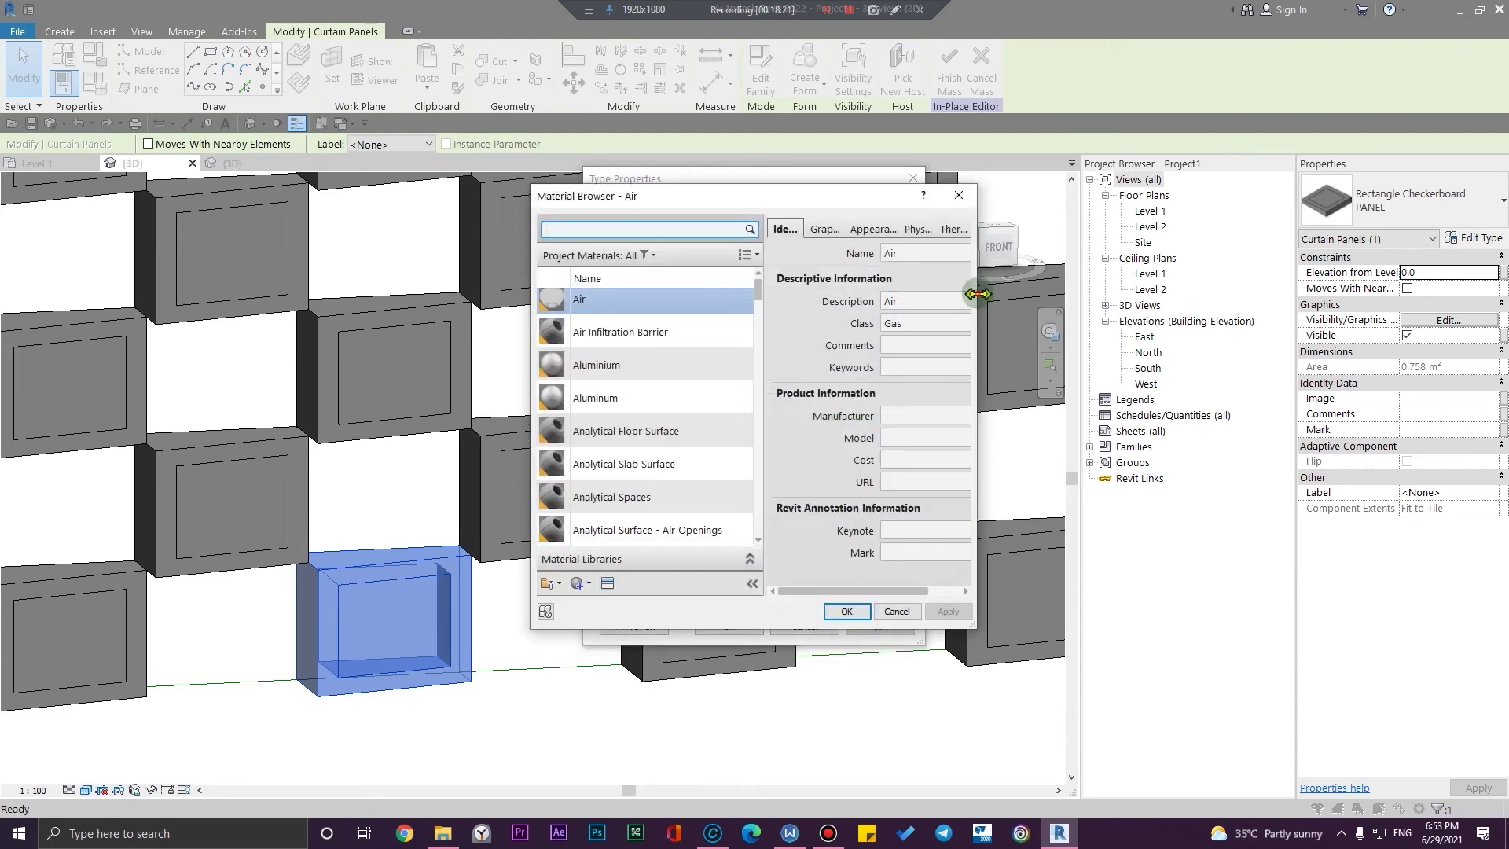
drag(977, 293, 1233, 337)
drag(878, 189, 517, 161)
drag(275, 598, 274, 687)
click(226, 639)
click(236, 659)
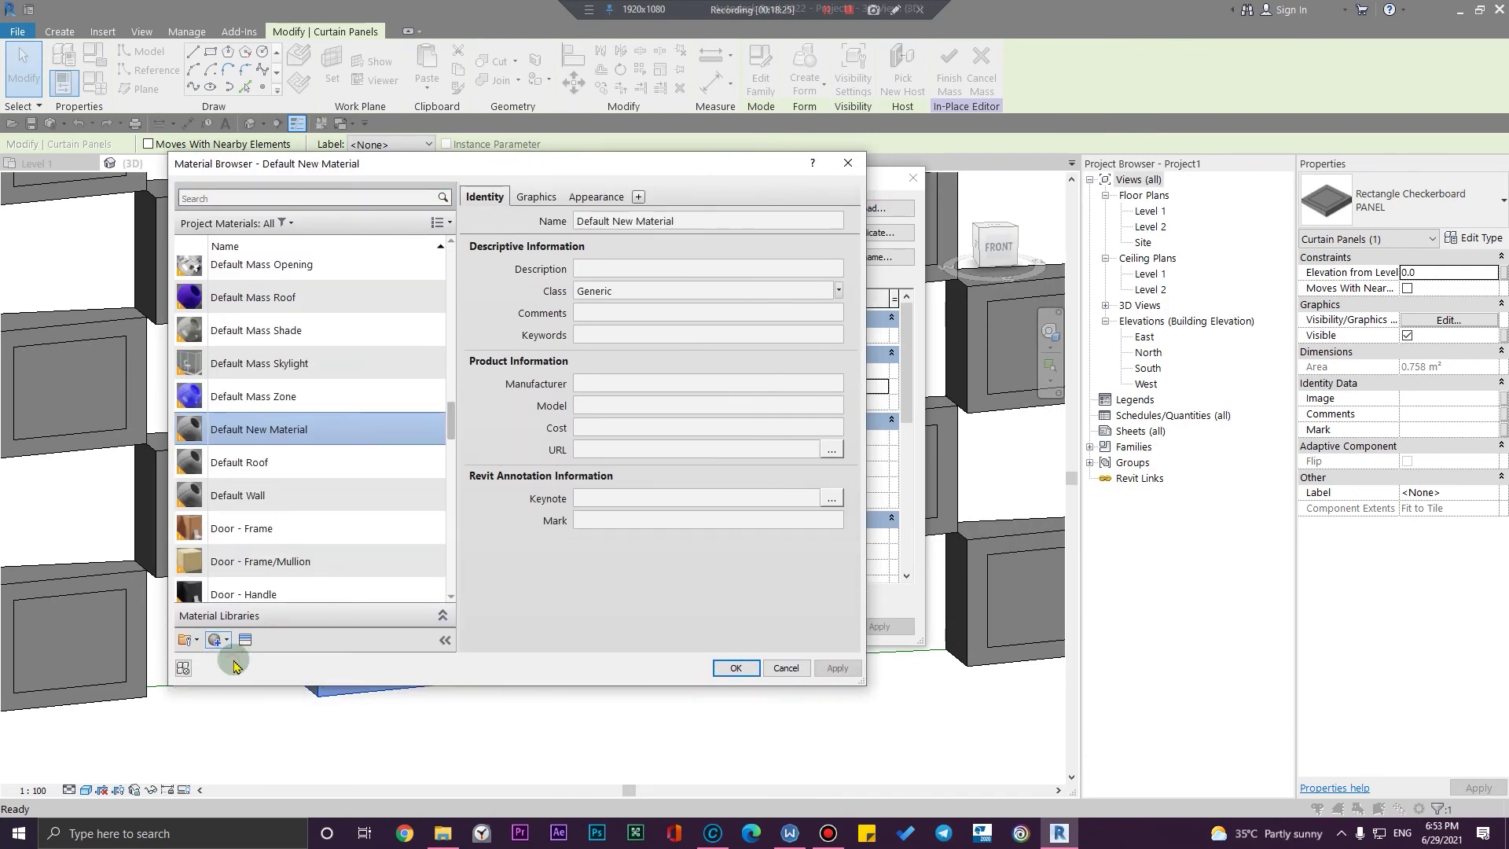
Replace the new material's appearance with the Blue-Green glazing asset from the Glass appearance library
click(243, 641)
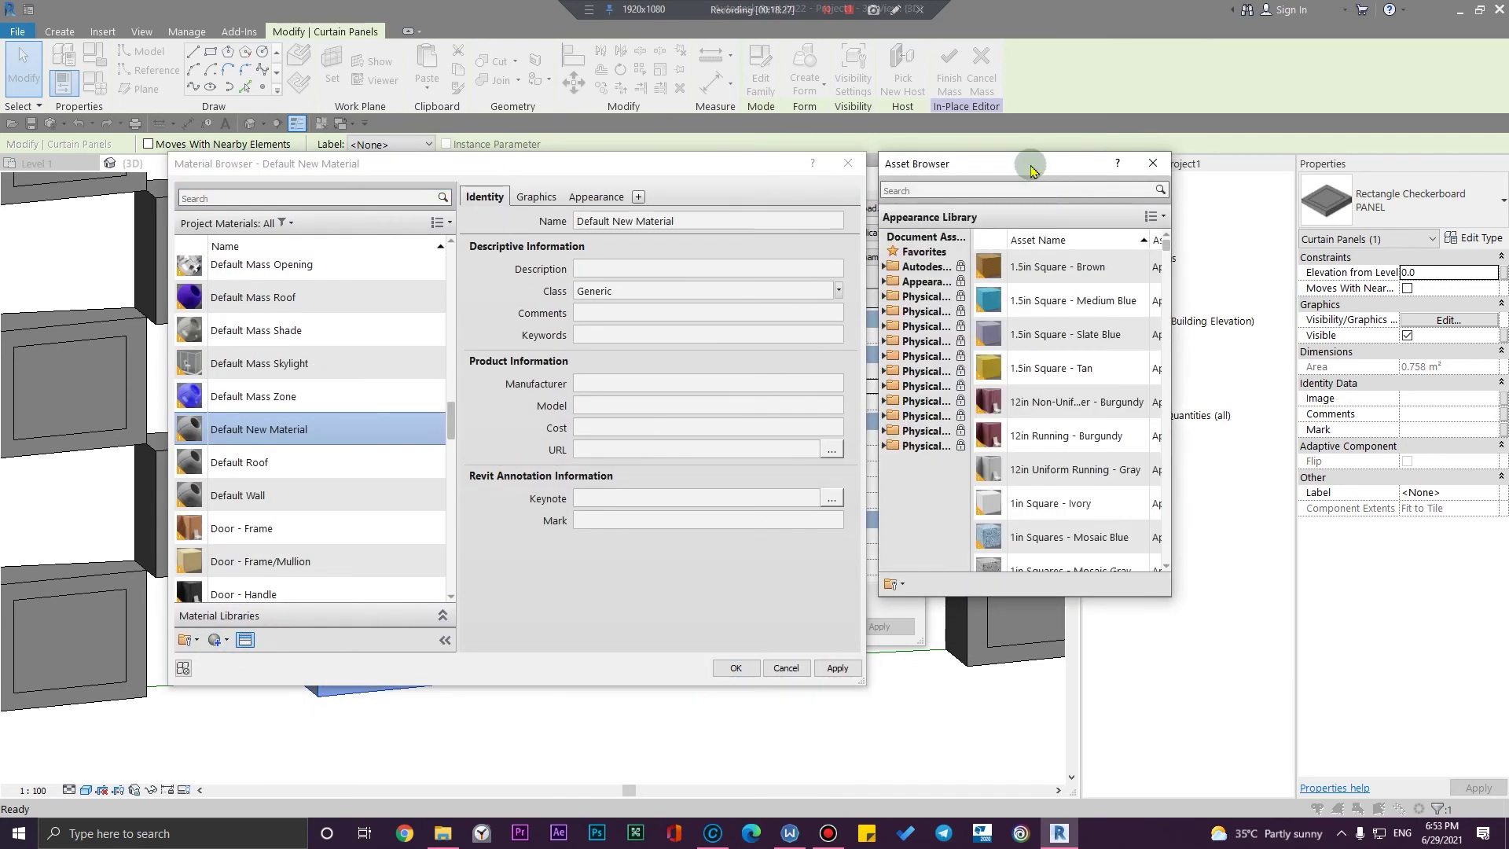
drag(1037, 165, 700, 262)
drag(840, 684, 1206, 758)
double_click(592, 371)
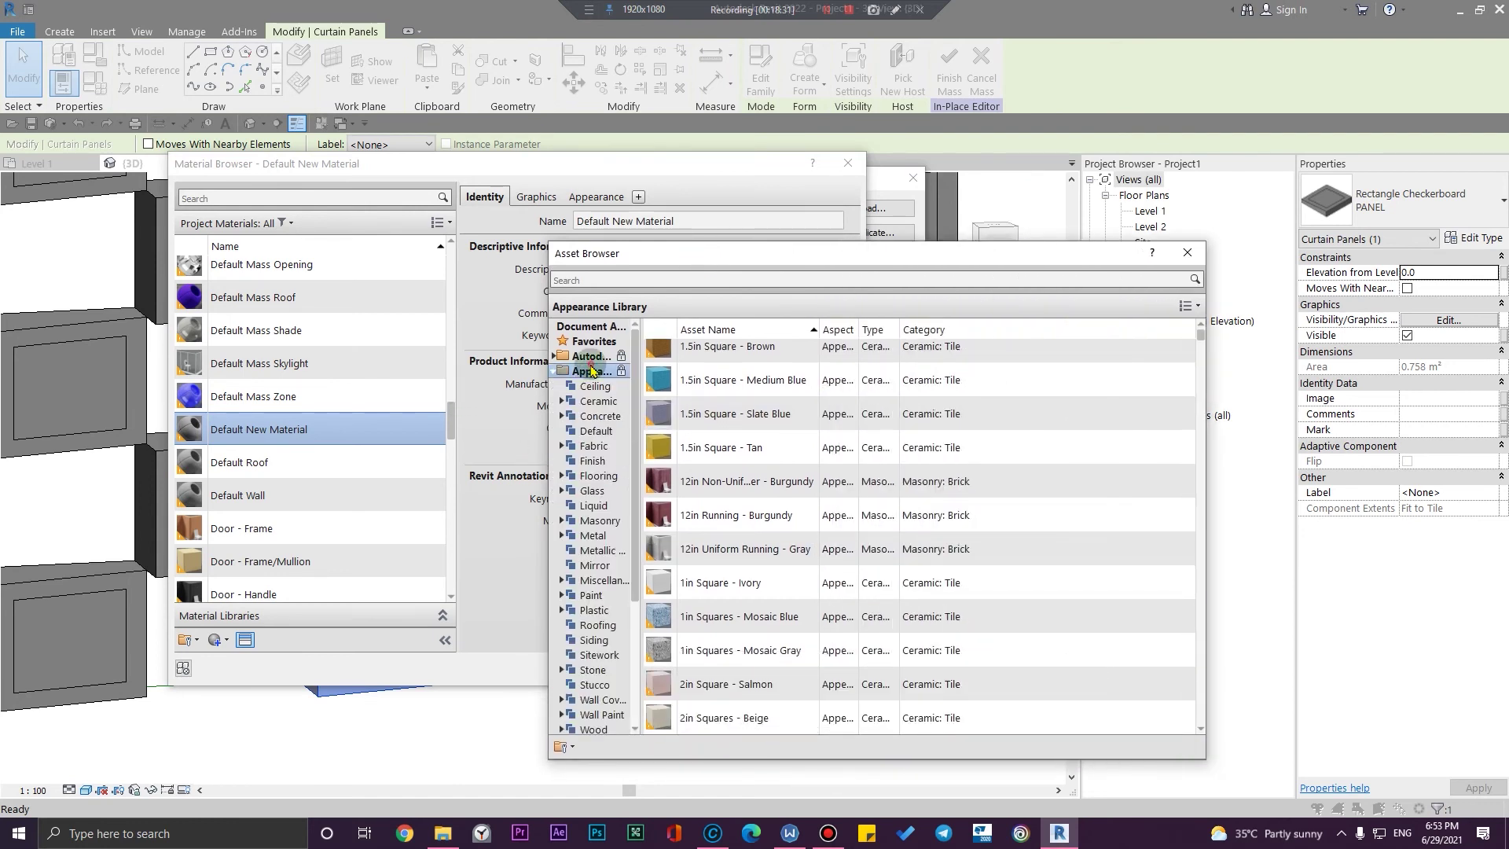
click(592, 493)
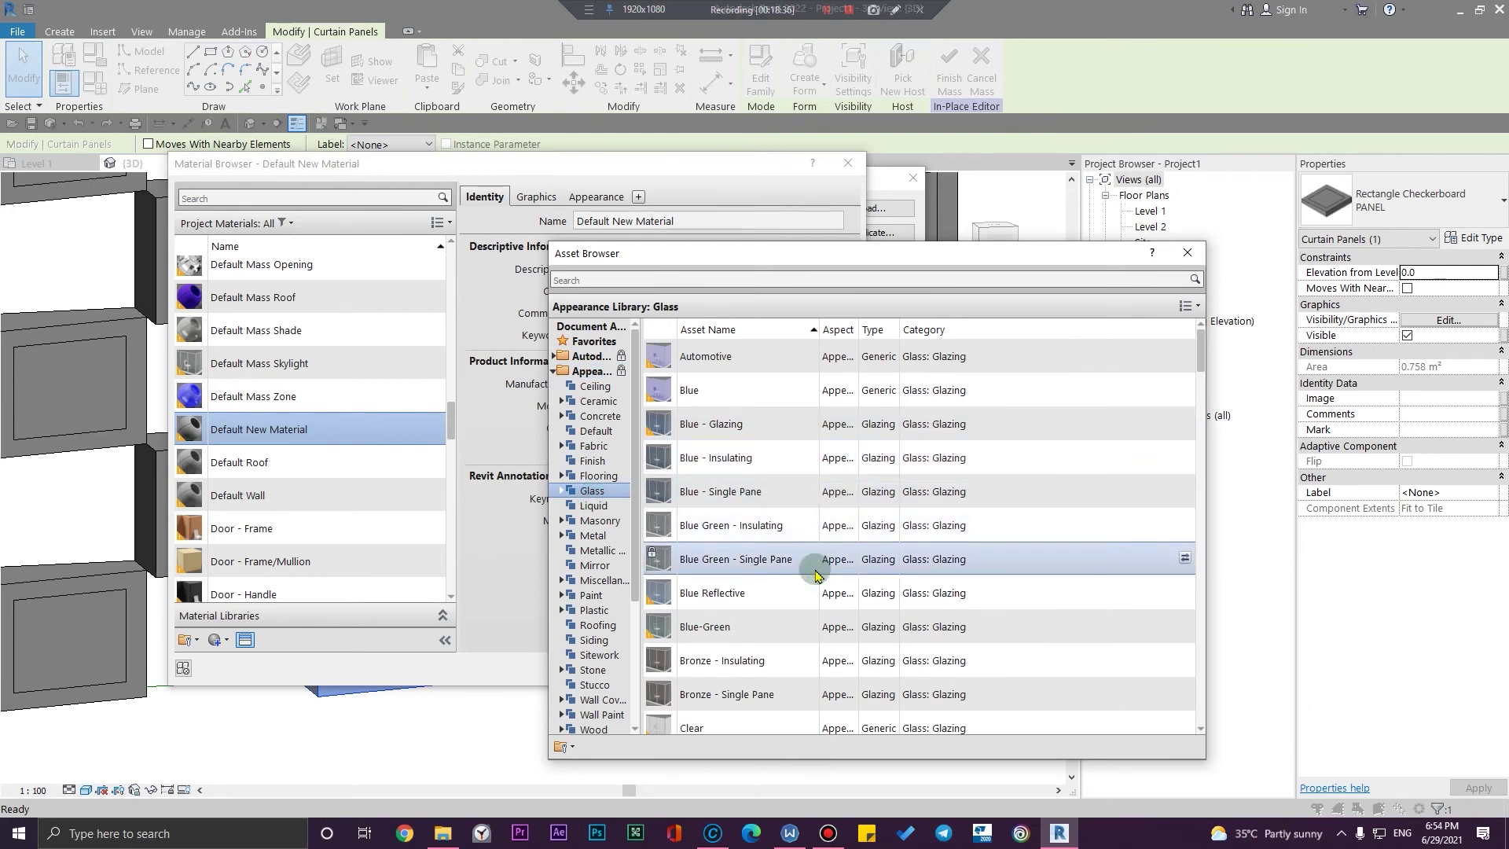
scroll(809, 563, down, 1)
scroll(809, 563, down, 1)
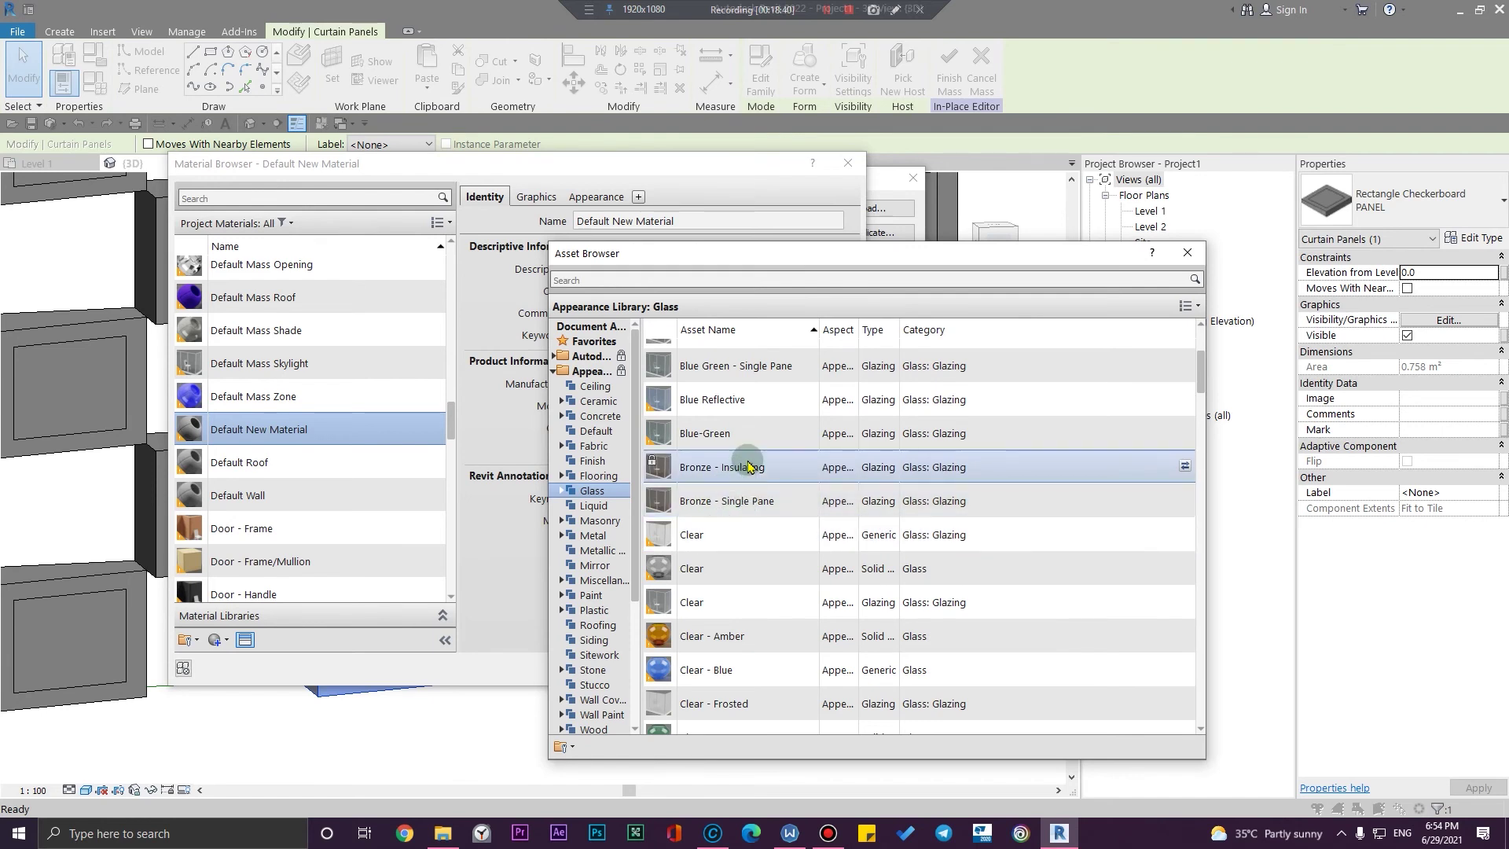
click(1184, 433)
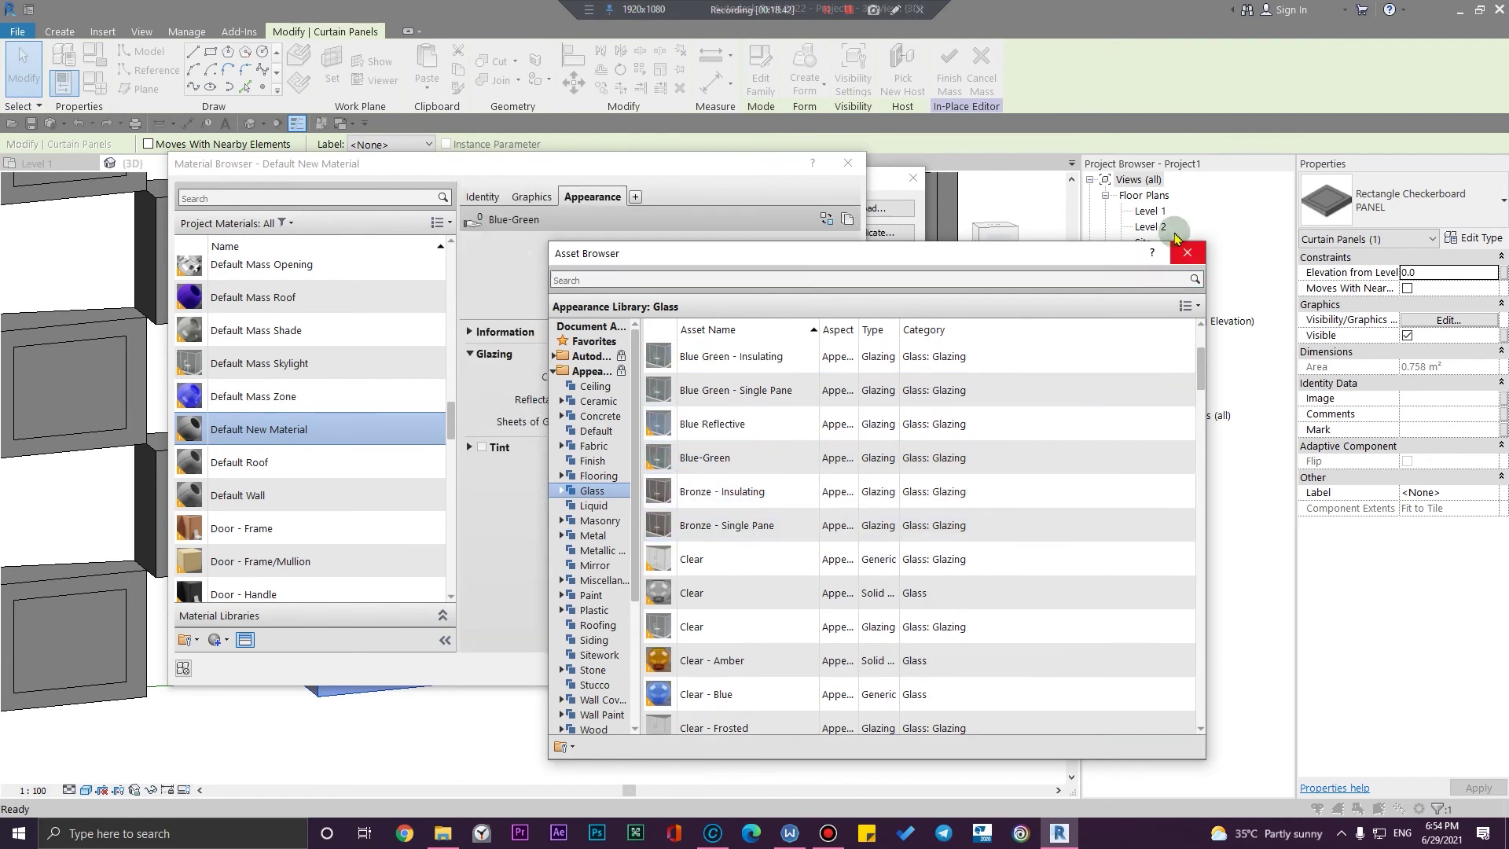
Enable Use Render Appearance for the glass material's shading and assign the material to Glass-MAT
click(1186, 252)
click(532, 196)
click(601, 242)
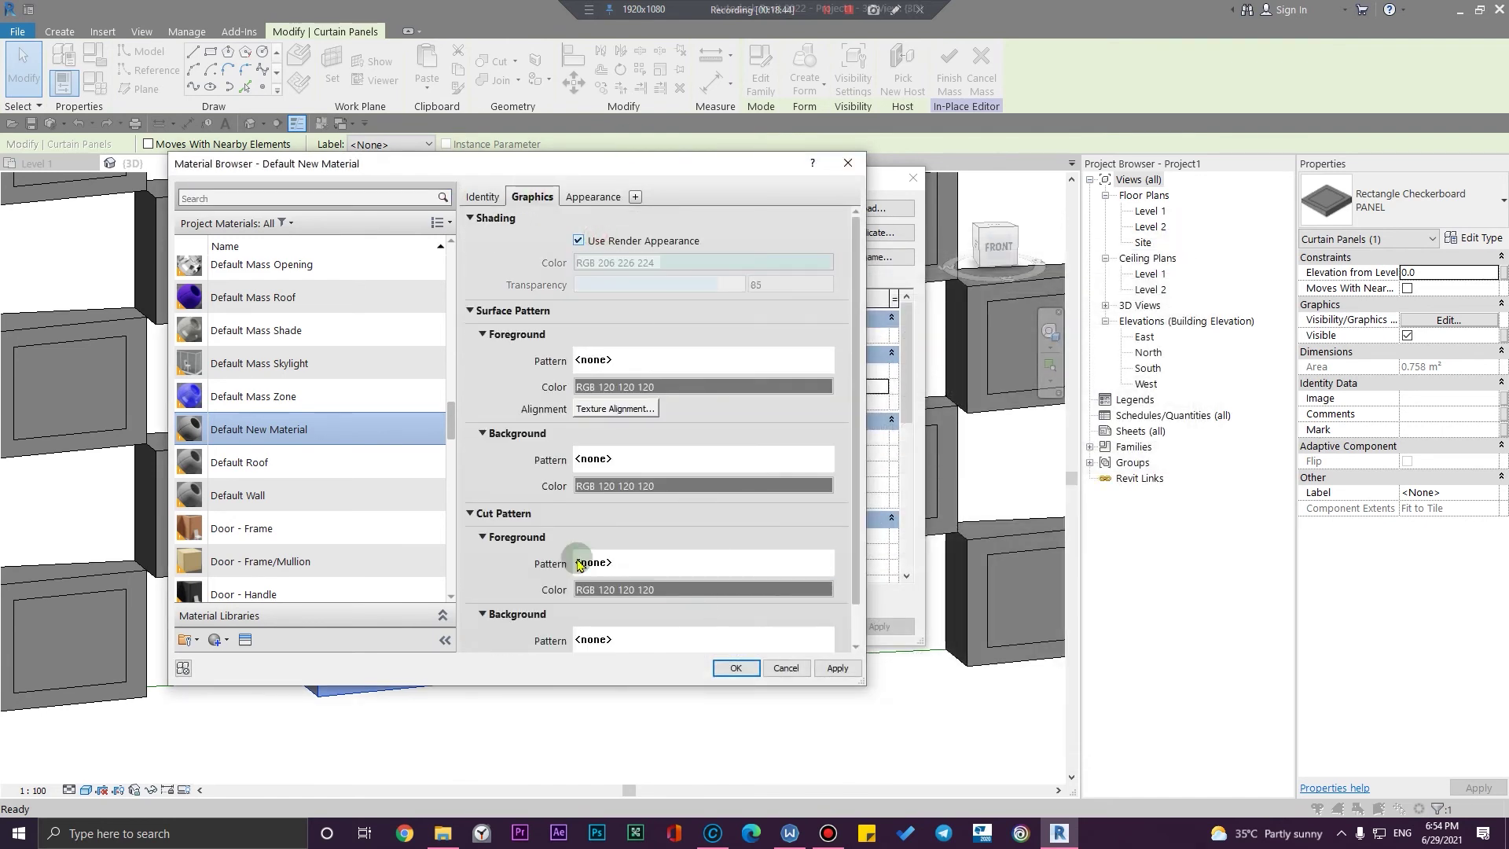
click(749, 669)
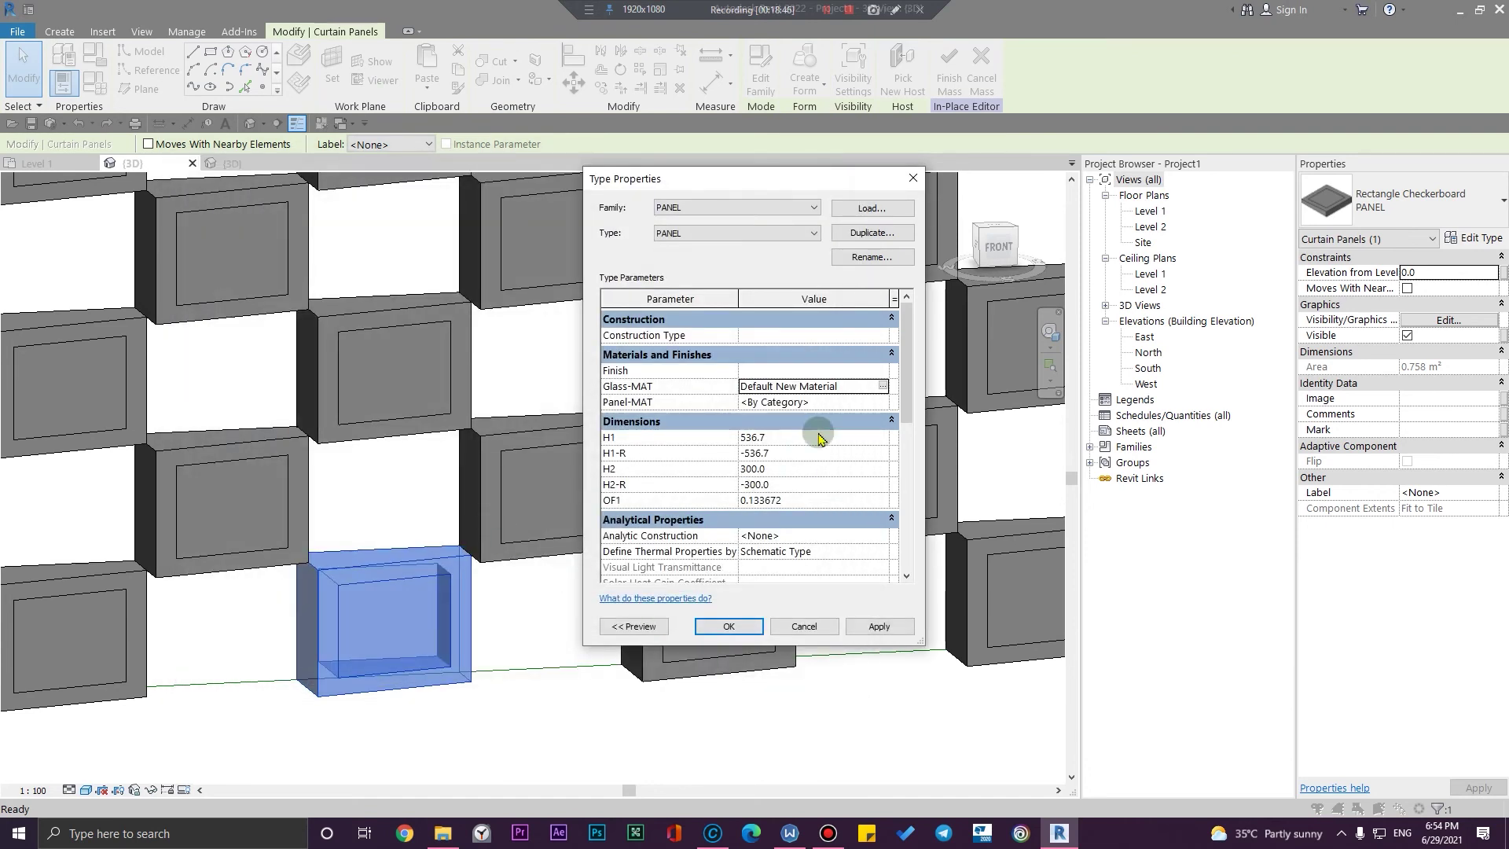
Create another new material for the Panel-MAT parameter and open the appearance asset library for it
click(878, 403)
click(881, 401)
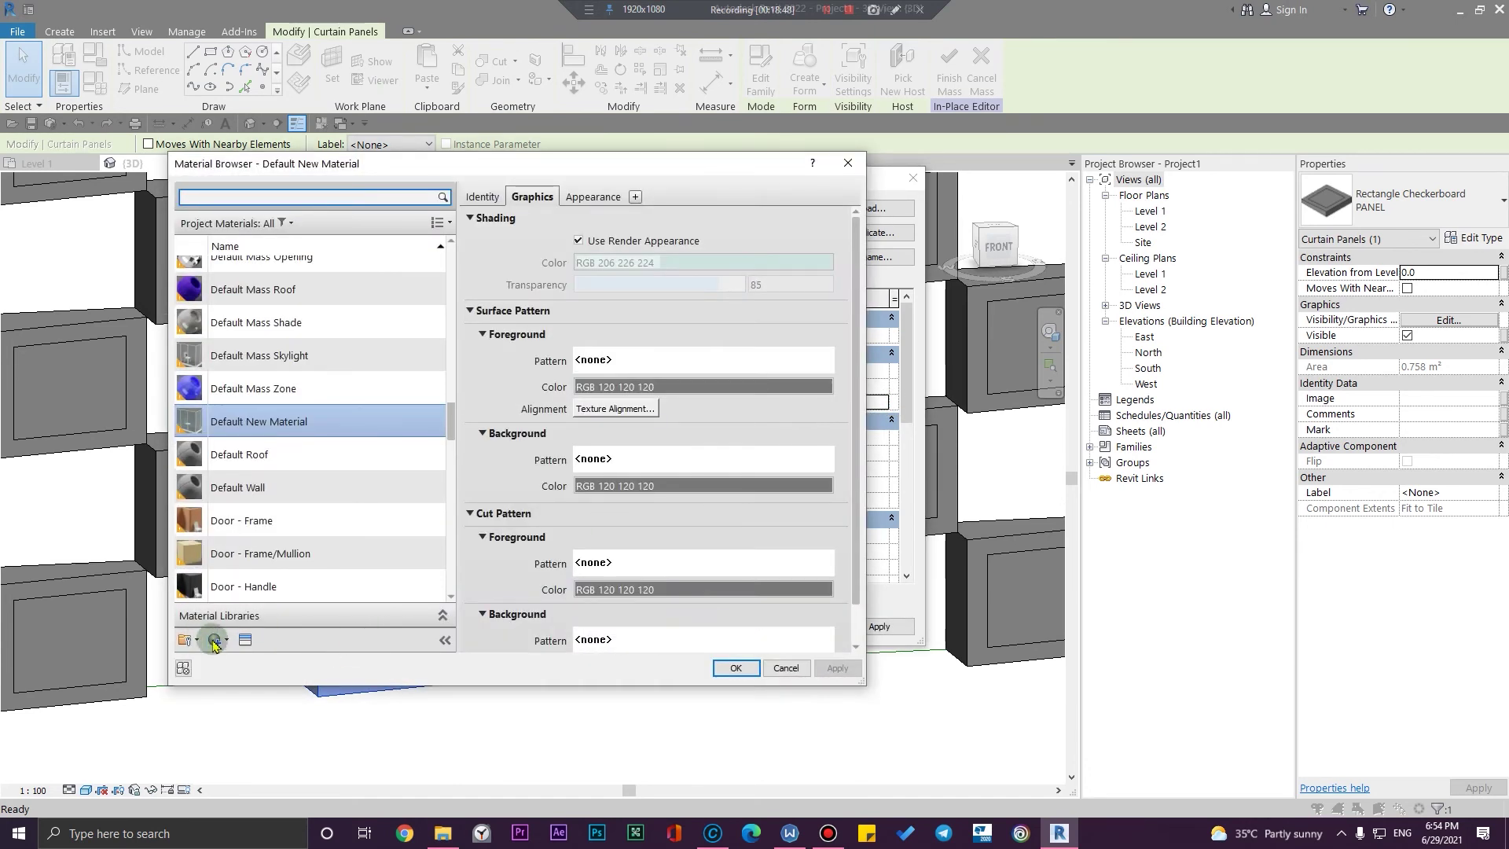
click(239, 662)
click(245, 639)
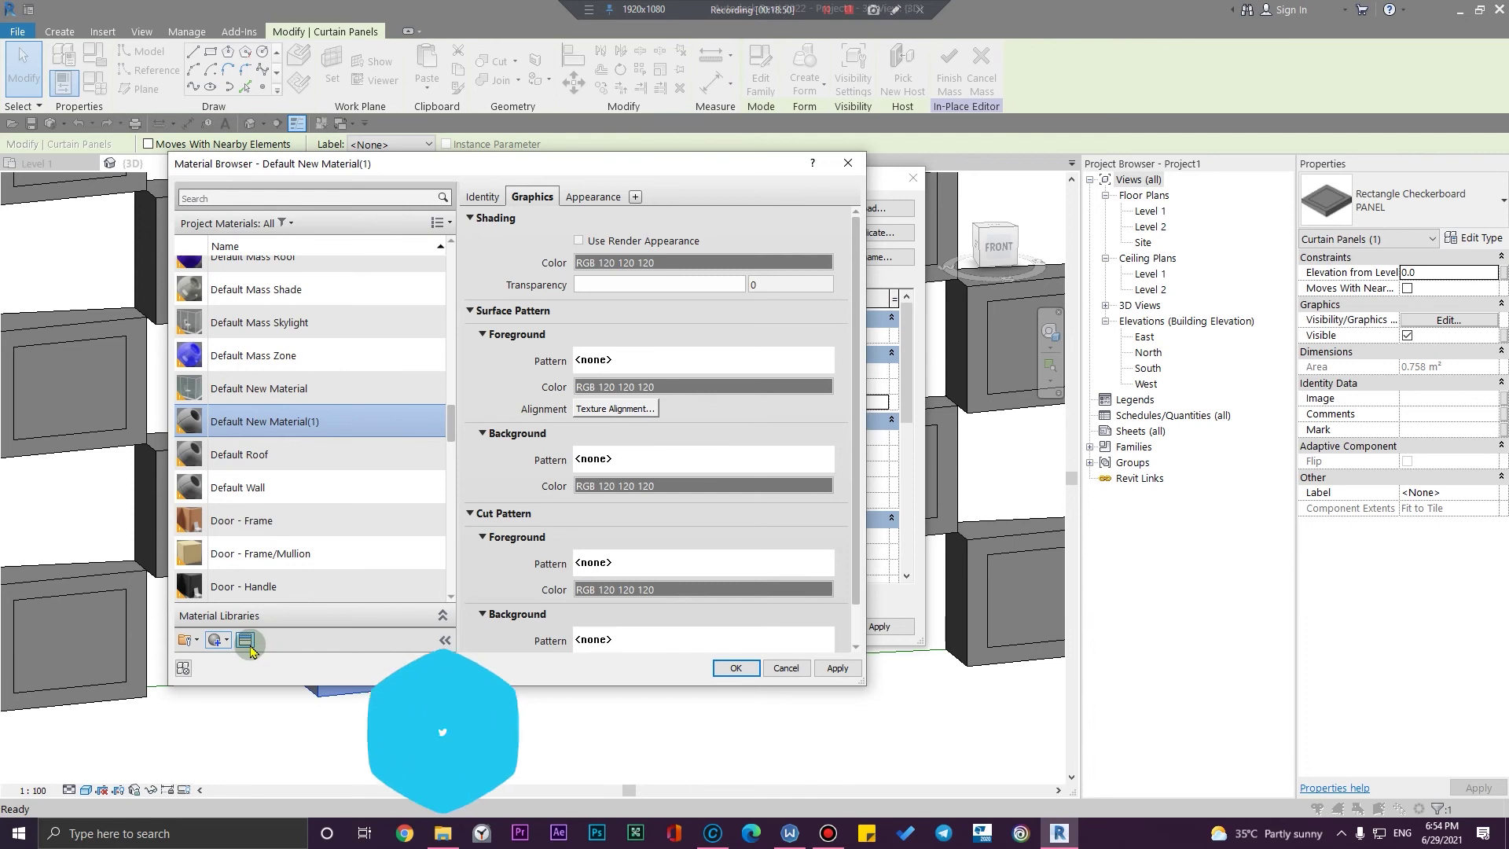
Replace the frame material's appearance with the Ice White asset from the Ceramic Porcelain library
double_click(612, 372)
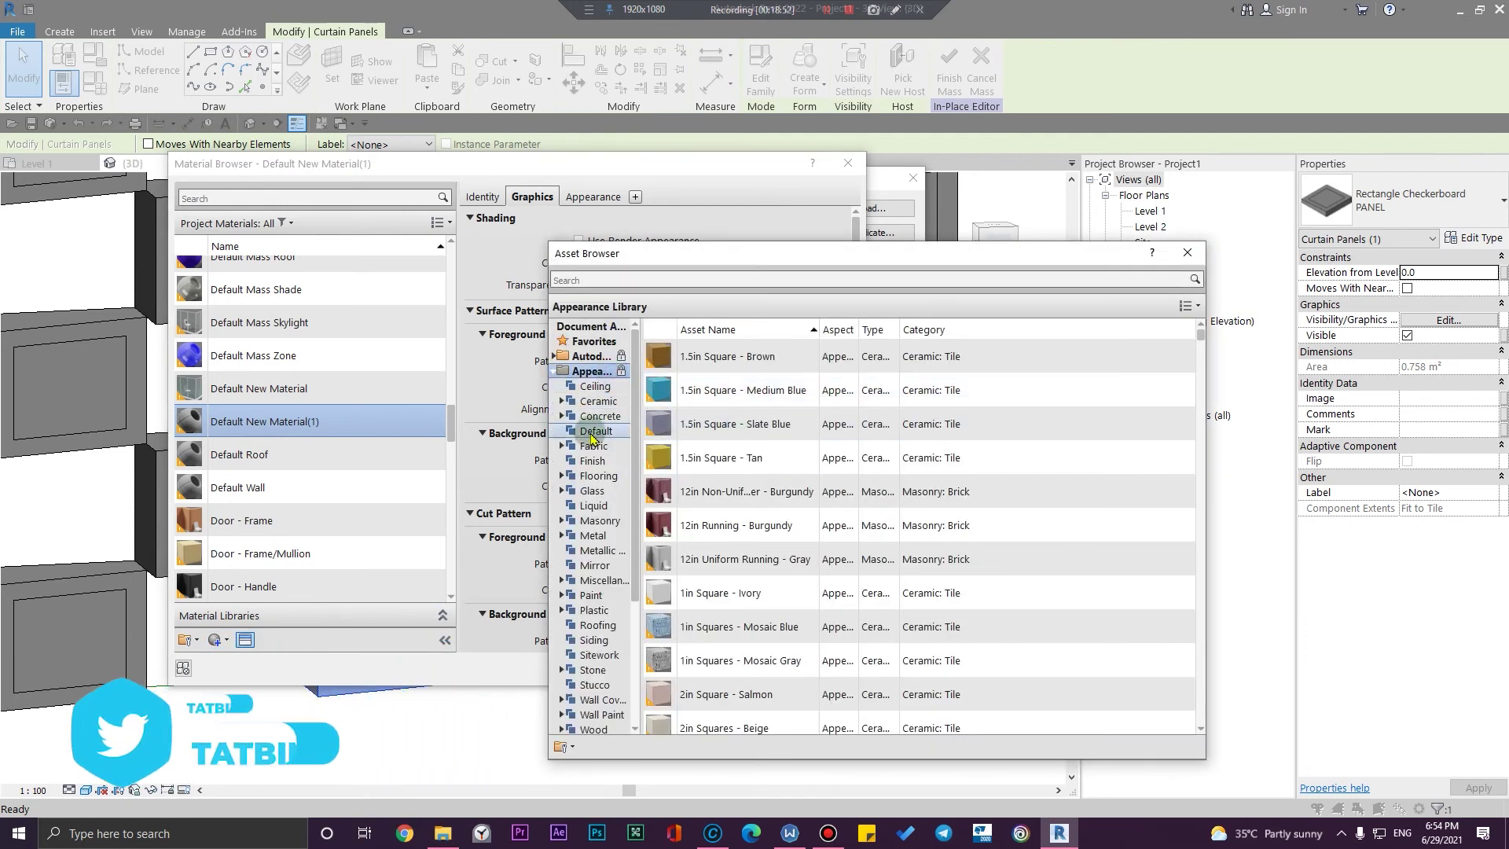
click(599, 404)
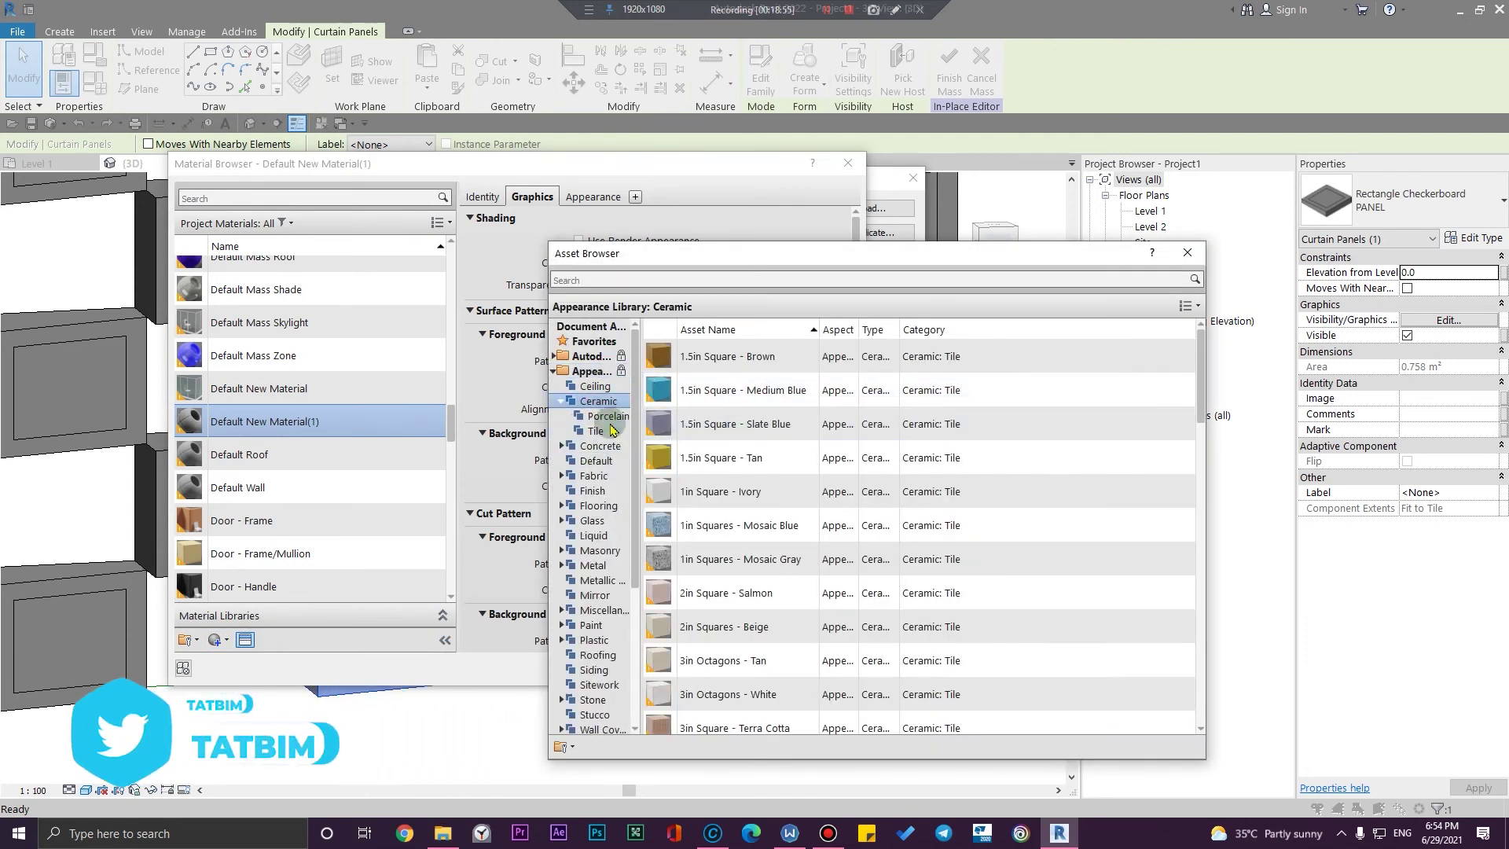
click(613, 418)
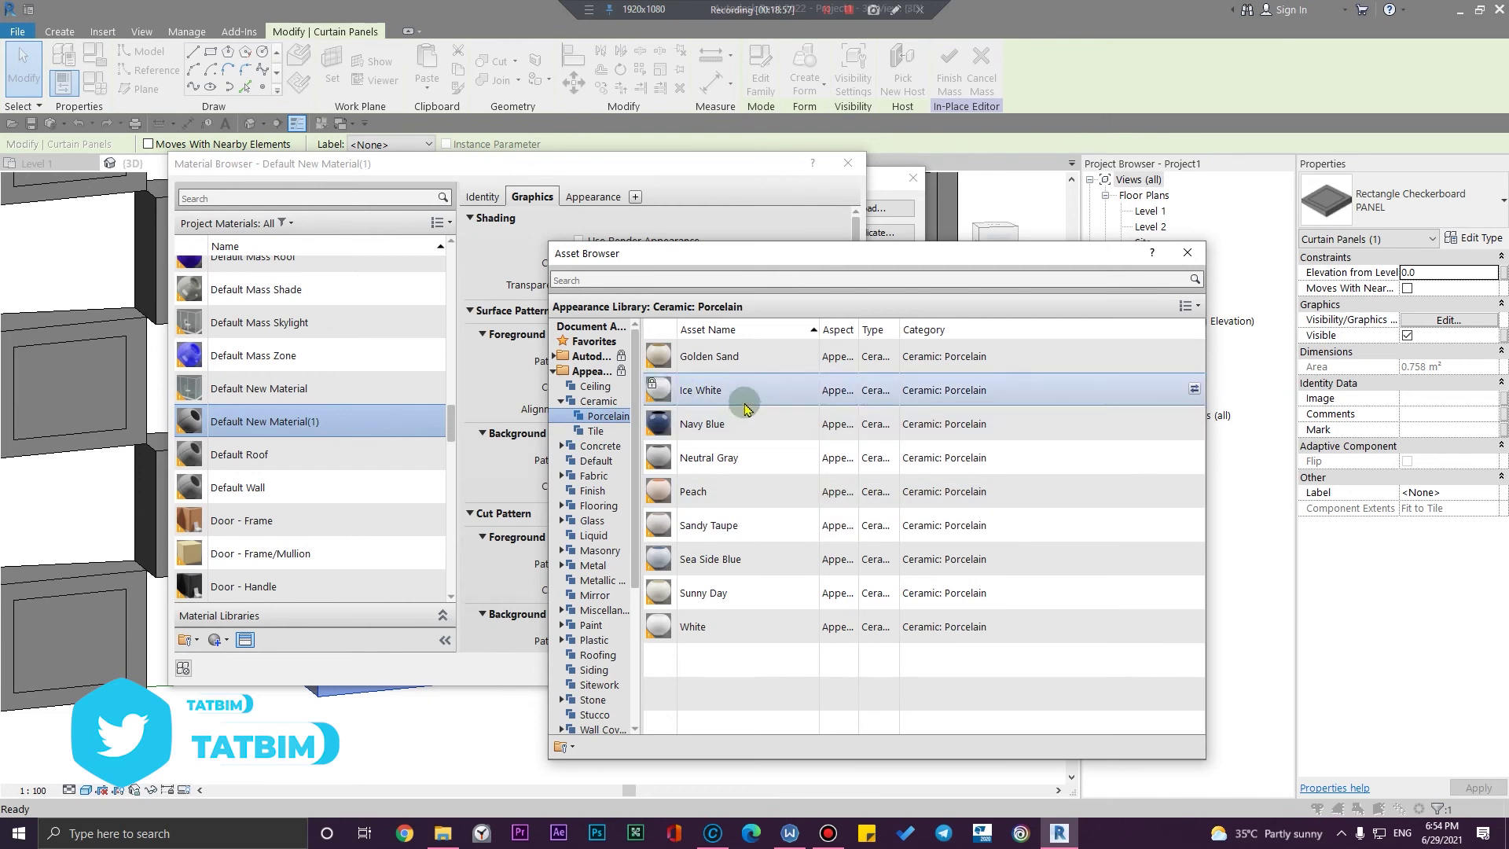
click(1194, 388)
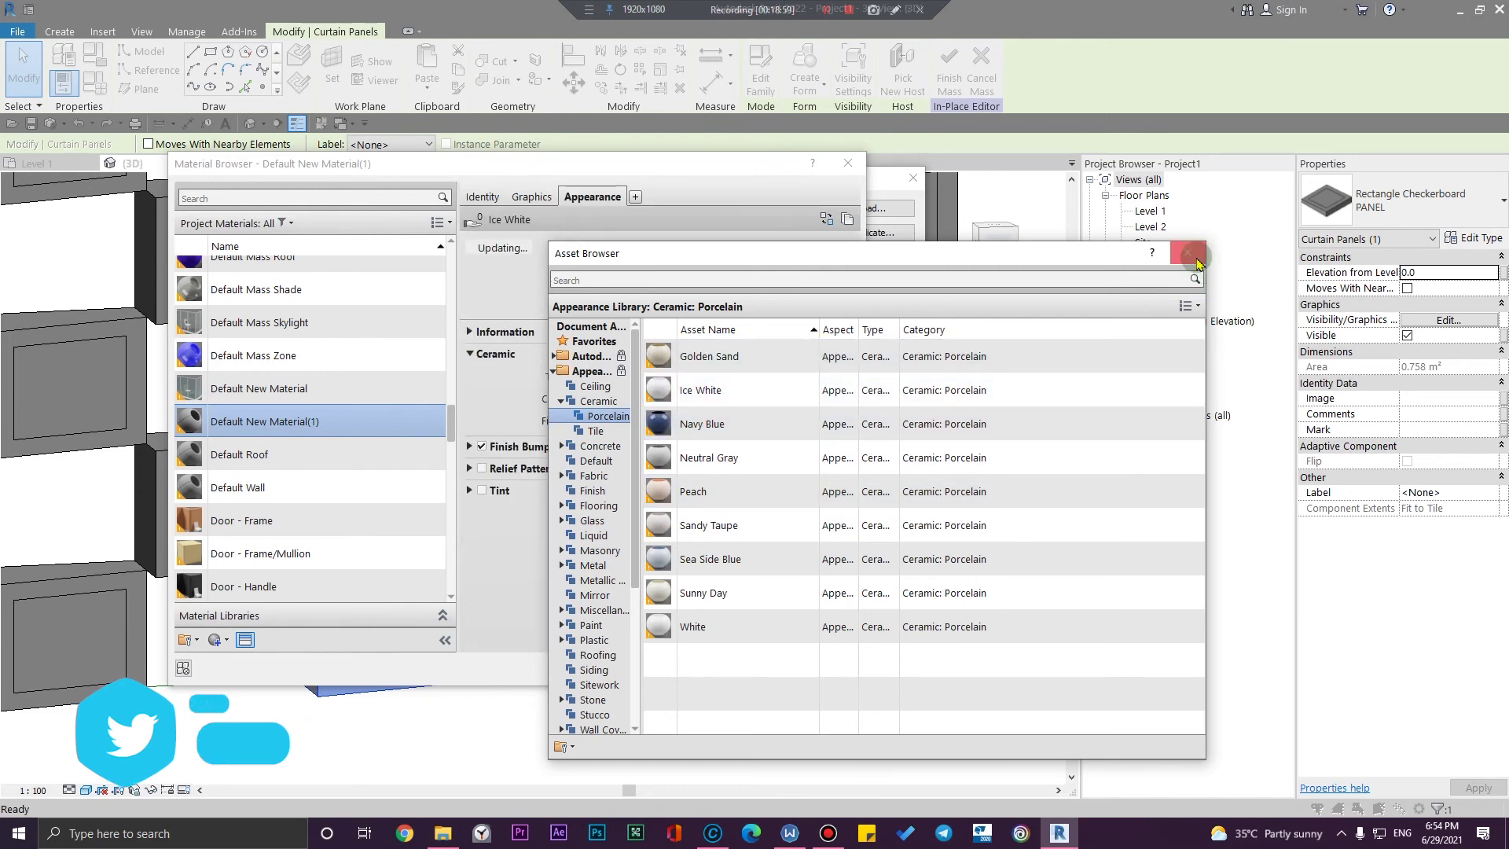
click(1188, 253)
Set the Ice White ceramic finish to Matte, assign the material to Panel-MAT and accept the type properties
click(668, 419)
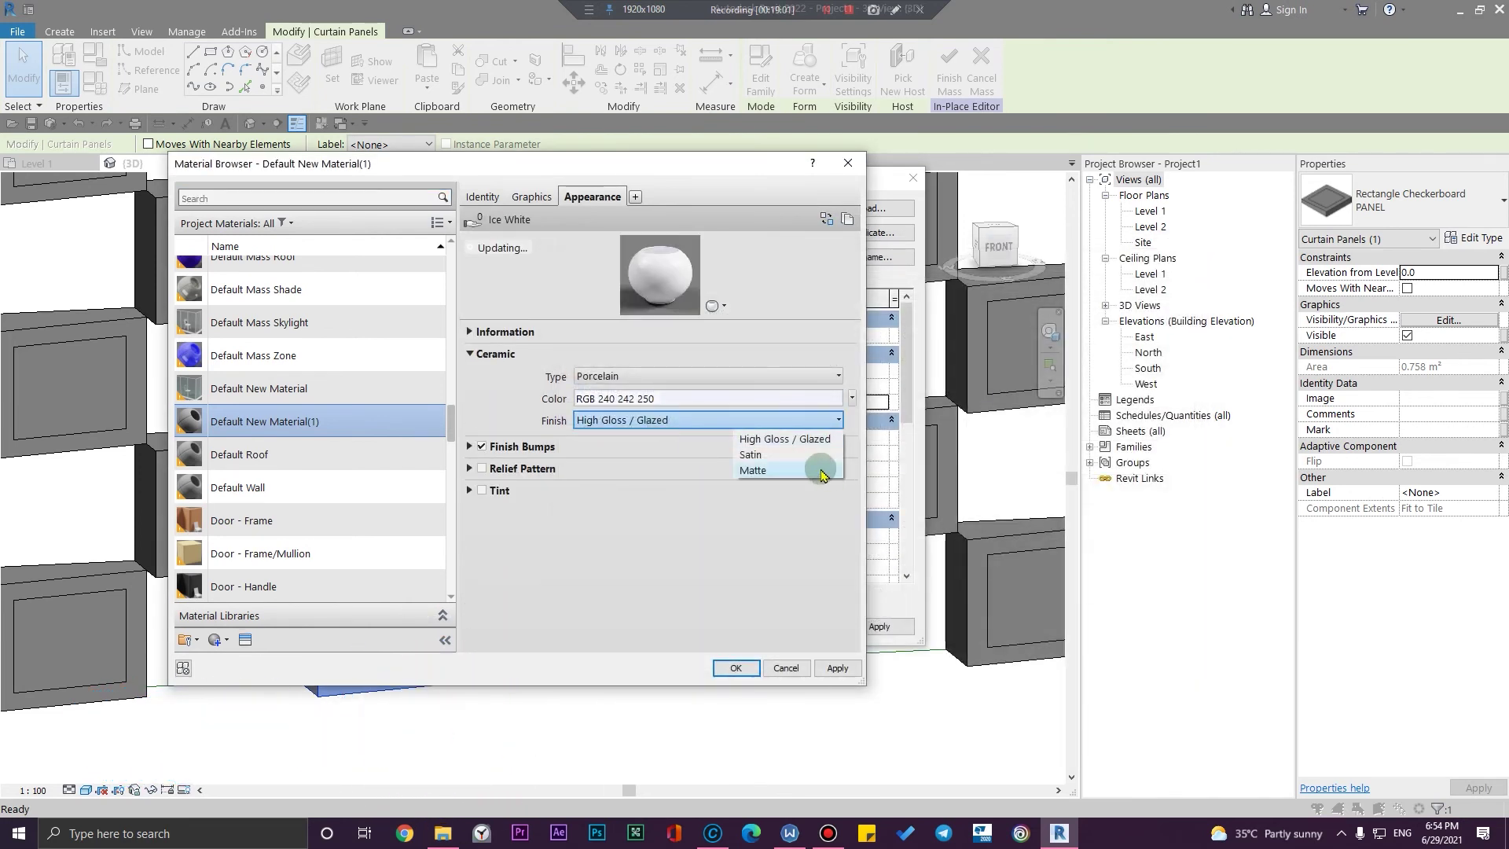
click(792, 469)
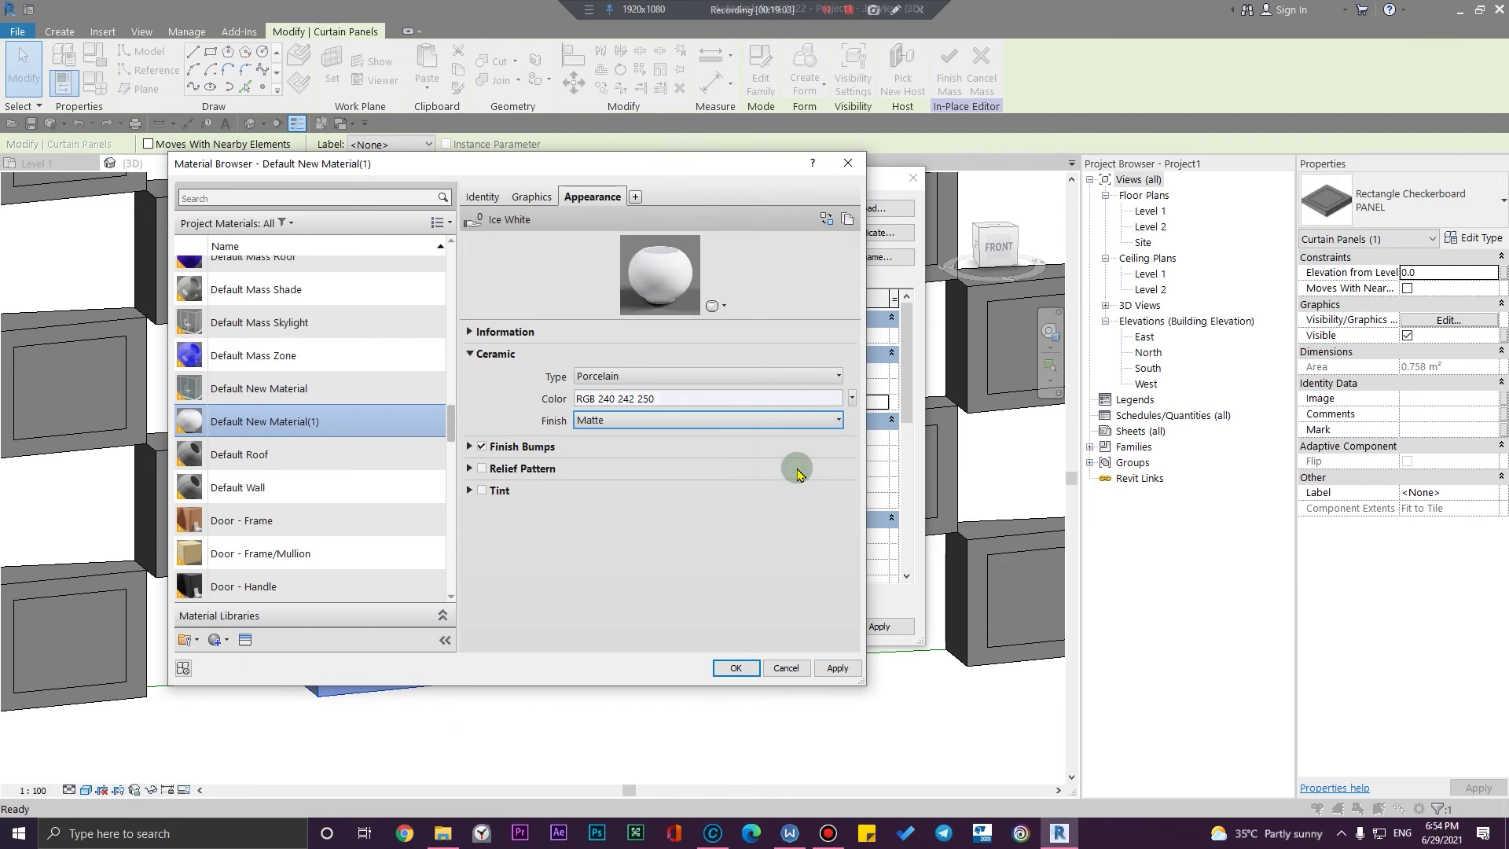
click(532, 198)
click(745, 668)
click(718, 624)
Examine the new frame and glass materials across the checkerboard facade and select the divided surface
click(853, 736)
scroll(835, 709, down, 6)
middle_drag(723, 674, 652, 588)
scroll(623, 665, up, 4)
scroll(714, 611, down, 4)
middle_drag(773, 658, 744, 721)
scroll(731, 712, up, 4)
click(605, 494)
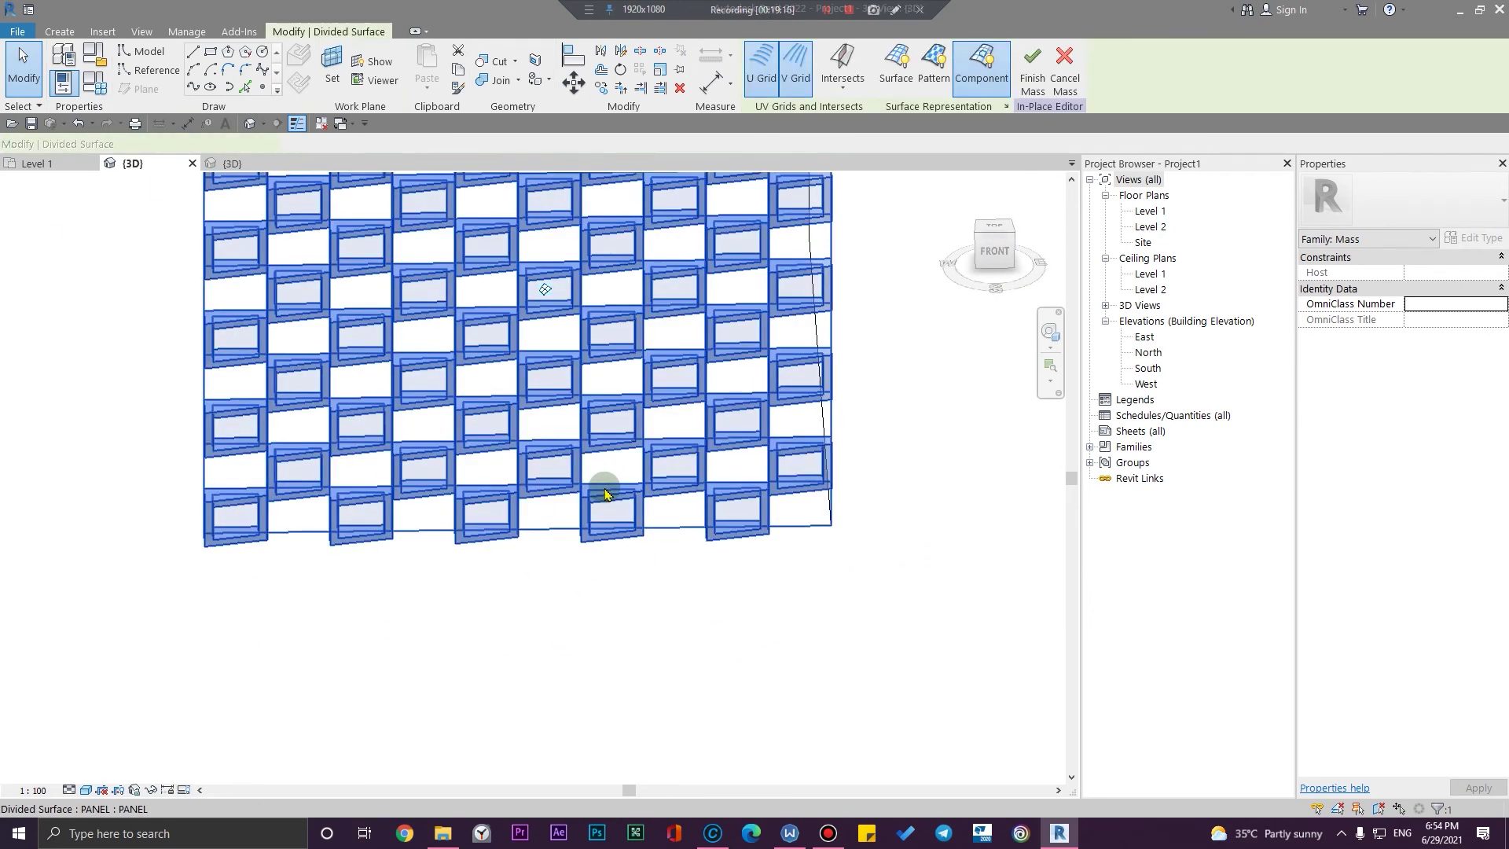
Set both the U grid and V grid numbers of the selected front divided surface to 5
shift+middle_drag(600, 495, 673, 674)
double_click(315, 144)
text(5)
key(Return)
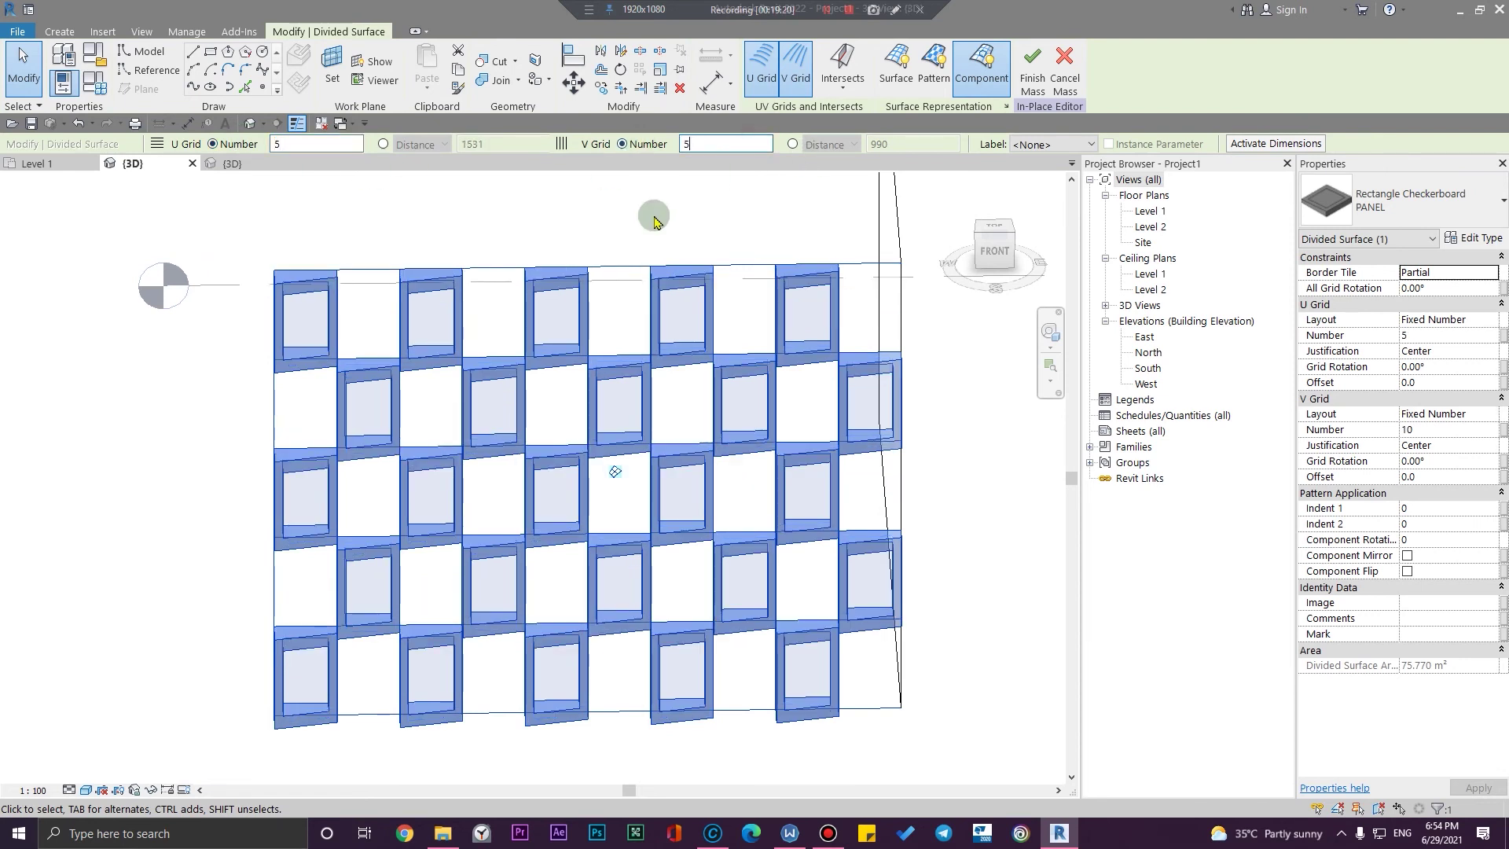
click(654, 216)
scroll(654, 216, down, 4)
scroll(655, 386, up, 4)
scroll(635, 397, down, 3)
shift+middle_drag(600, 519, 593, 579)
scroll(665, 546, up, 3)
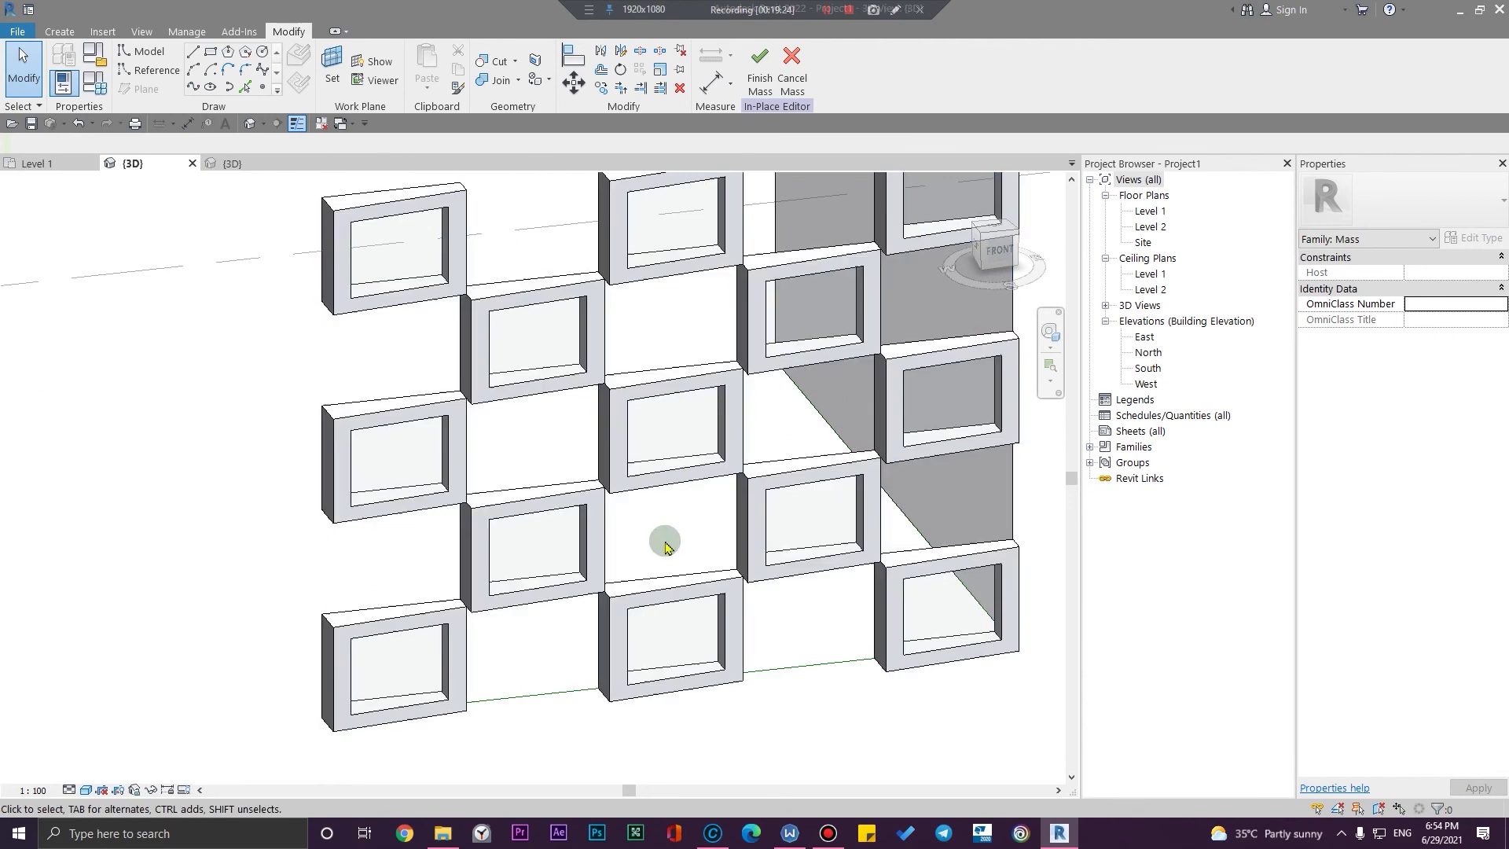
Try a new OF1 value in the PANEL type properties of the front surface and undo it
click(741, 312)
click(1477, 240)
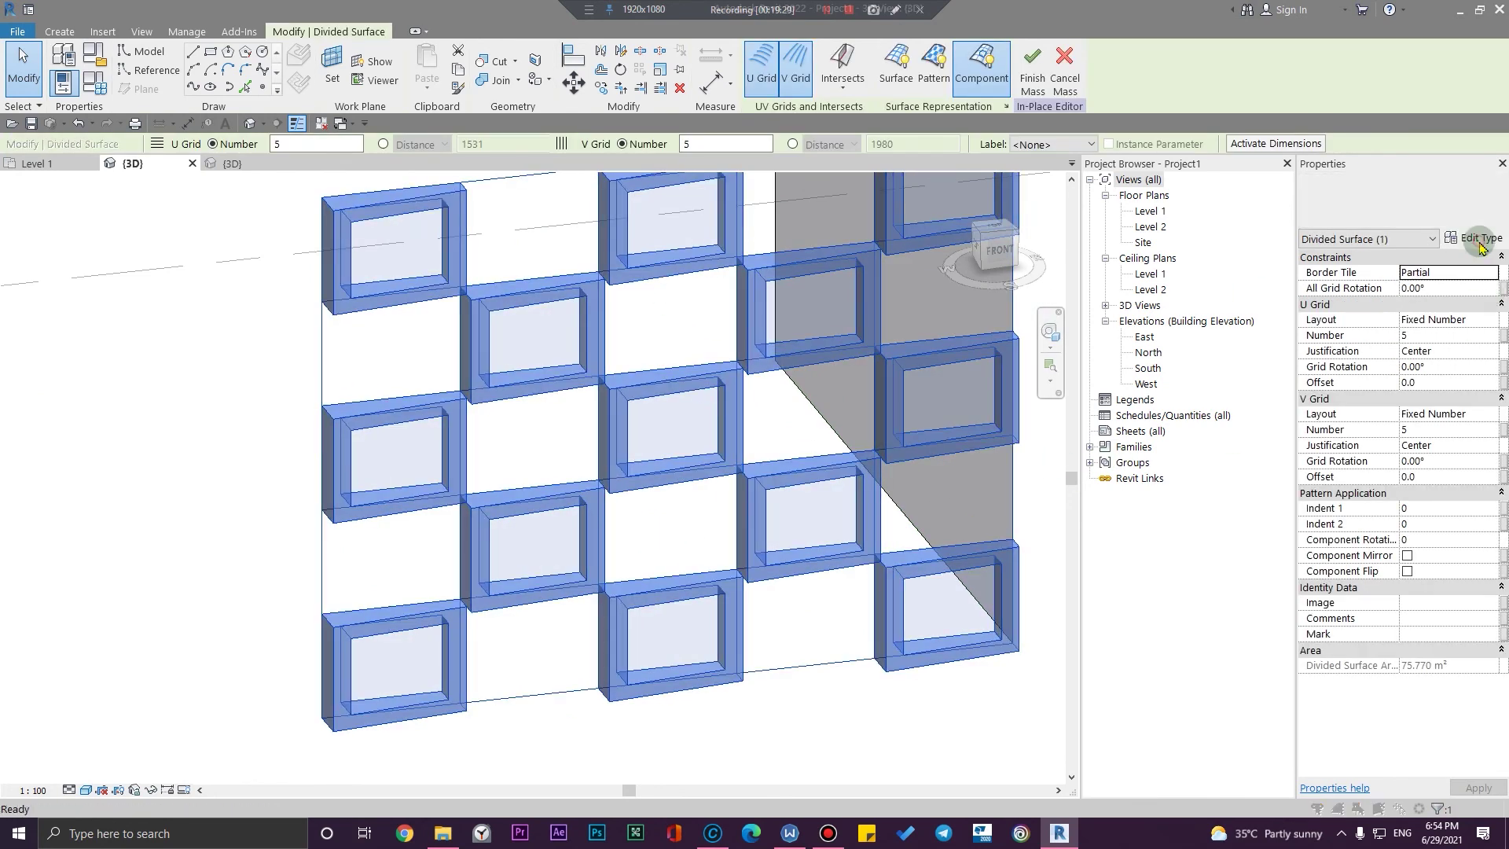
drag(718, 189, 1136, 286)
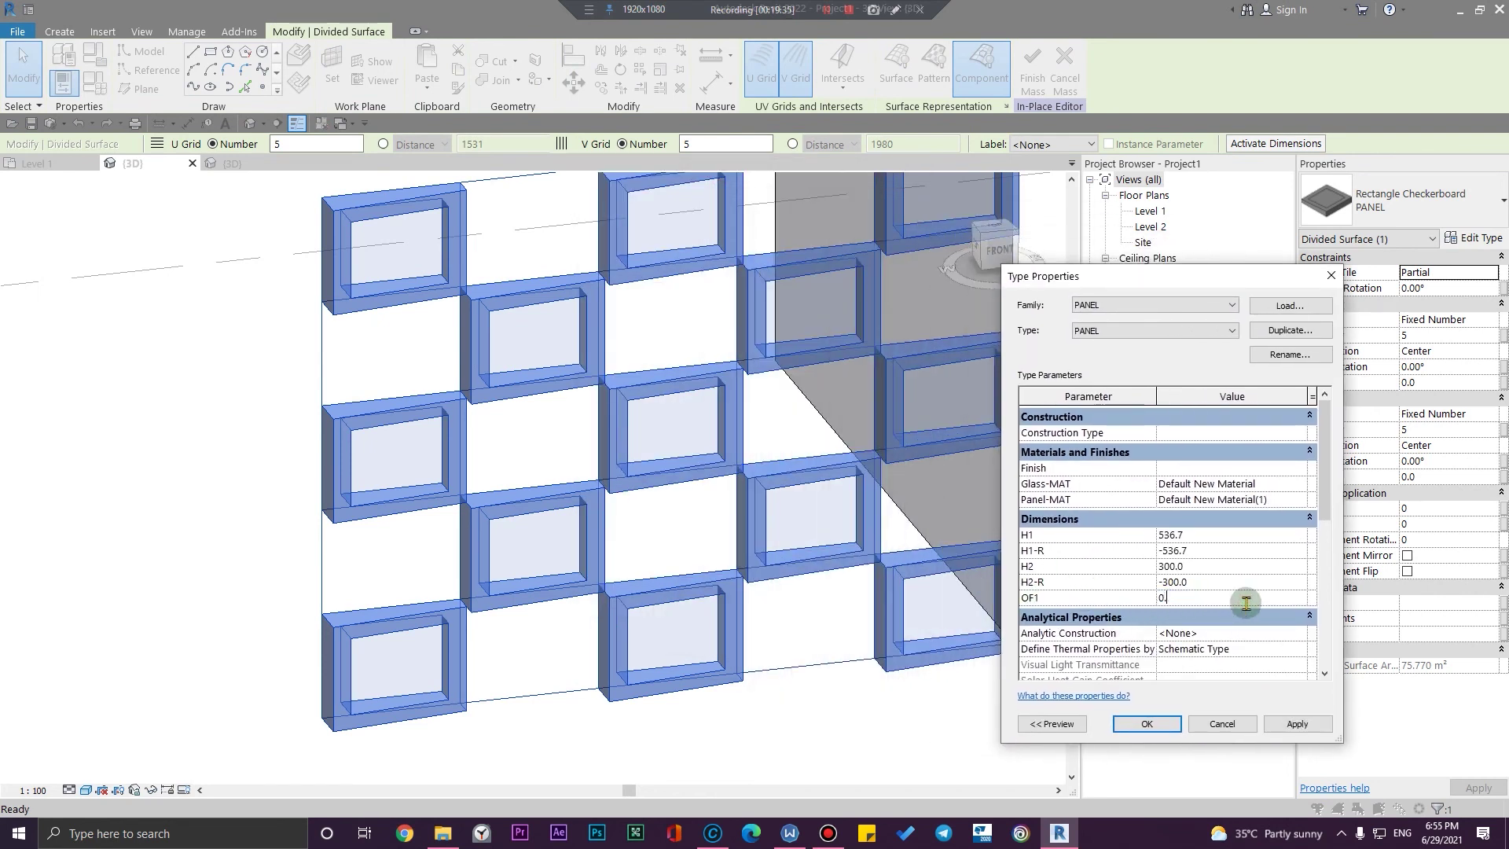
click(1148, 724)
key(Escape)
shift+middle_drag(1053, 711, 879, 592)
key(ctrl+z)
Try a V grid number of 2 on the front divided surface
scroll(879, 591, down, 2)
shift+middle_drag(759, 650, 832, 528)
click(831, 528)
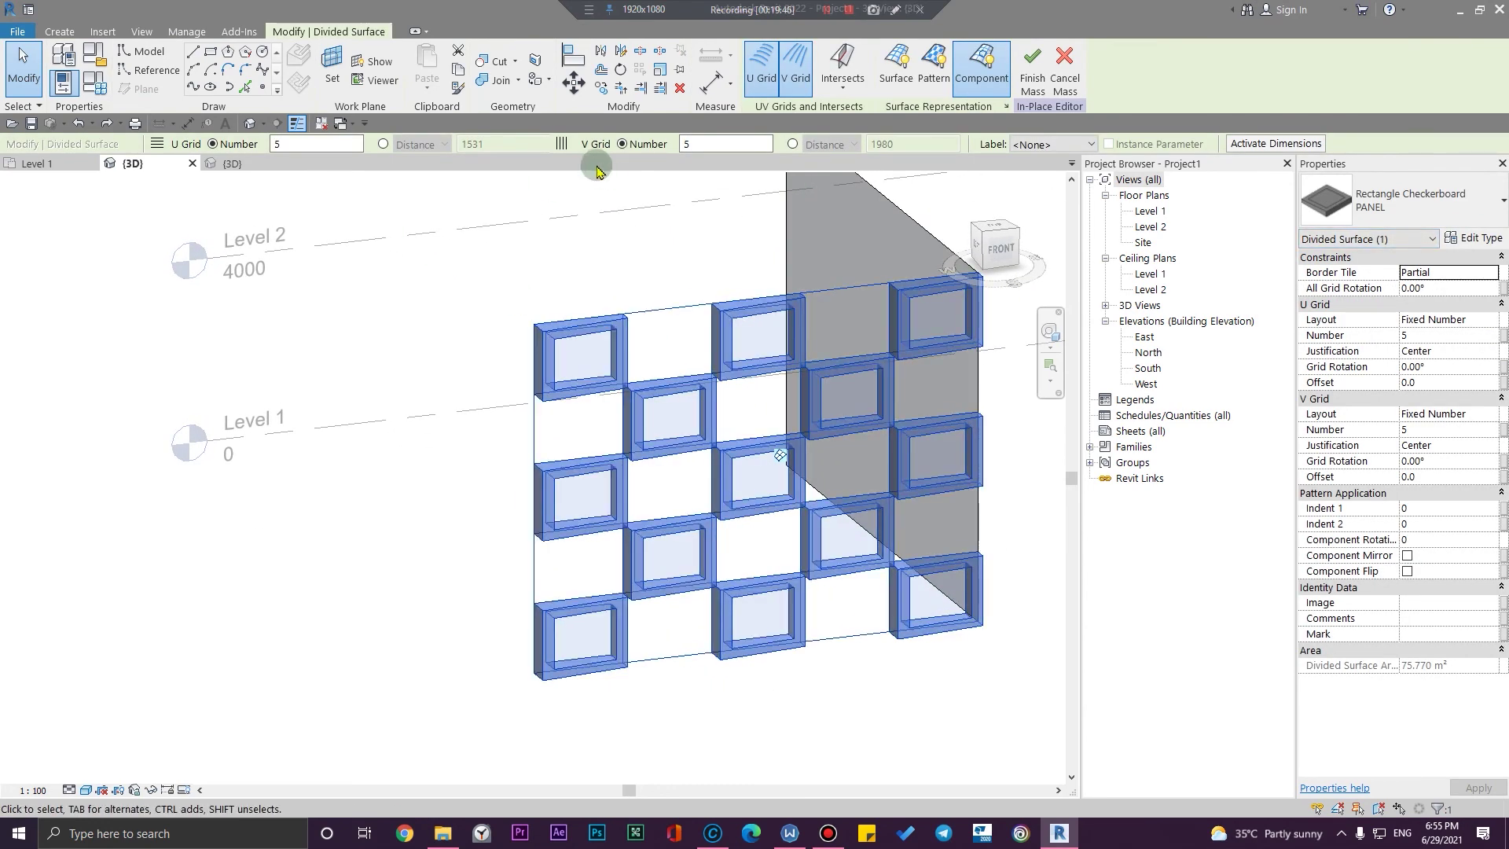
text(2)
key(Return)
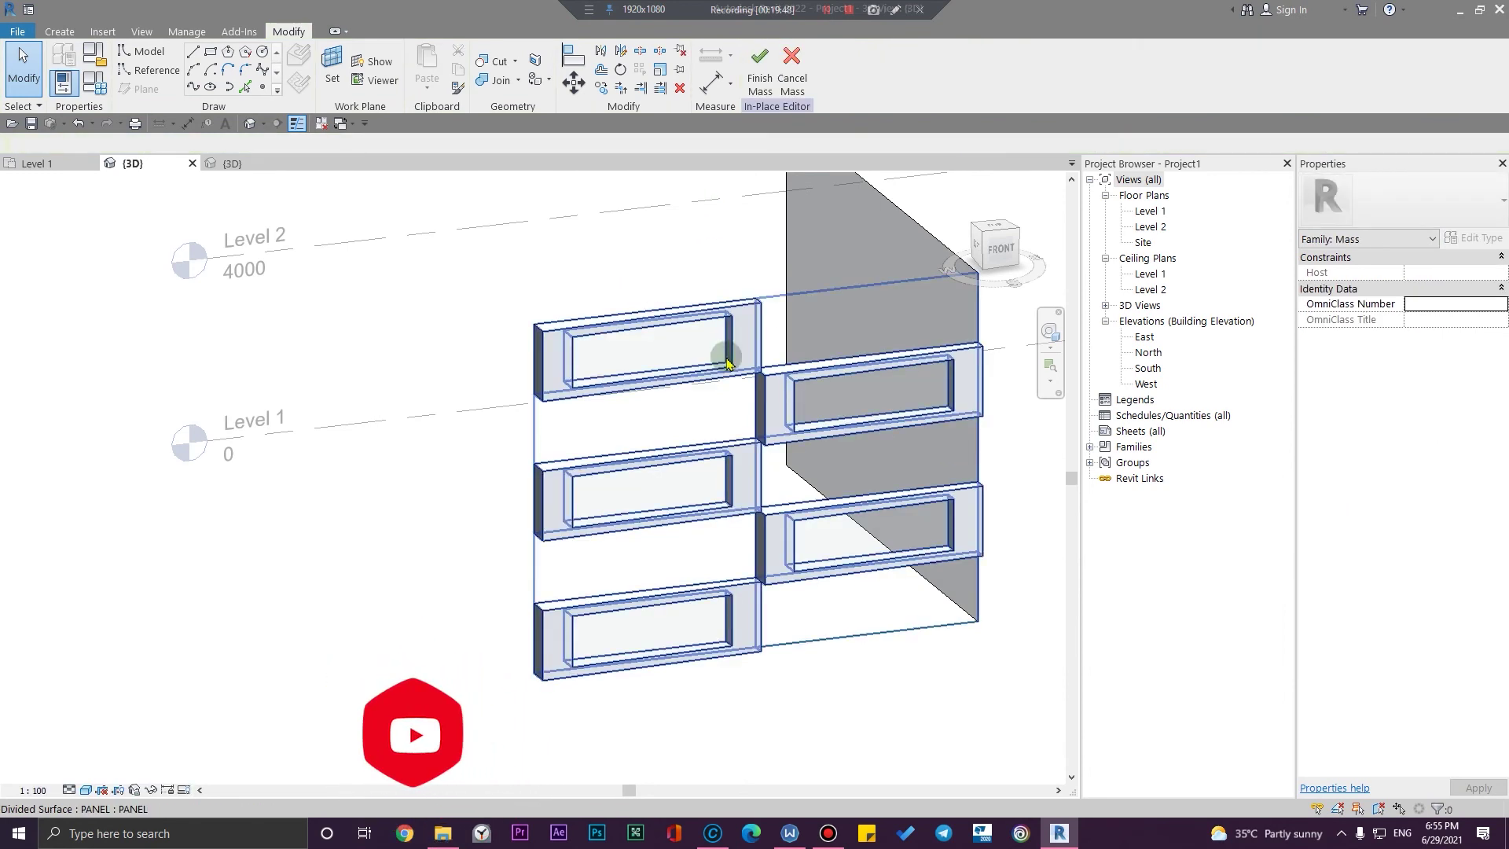
scroll(562, 198, up, 2)
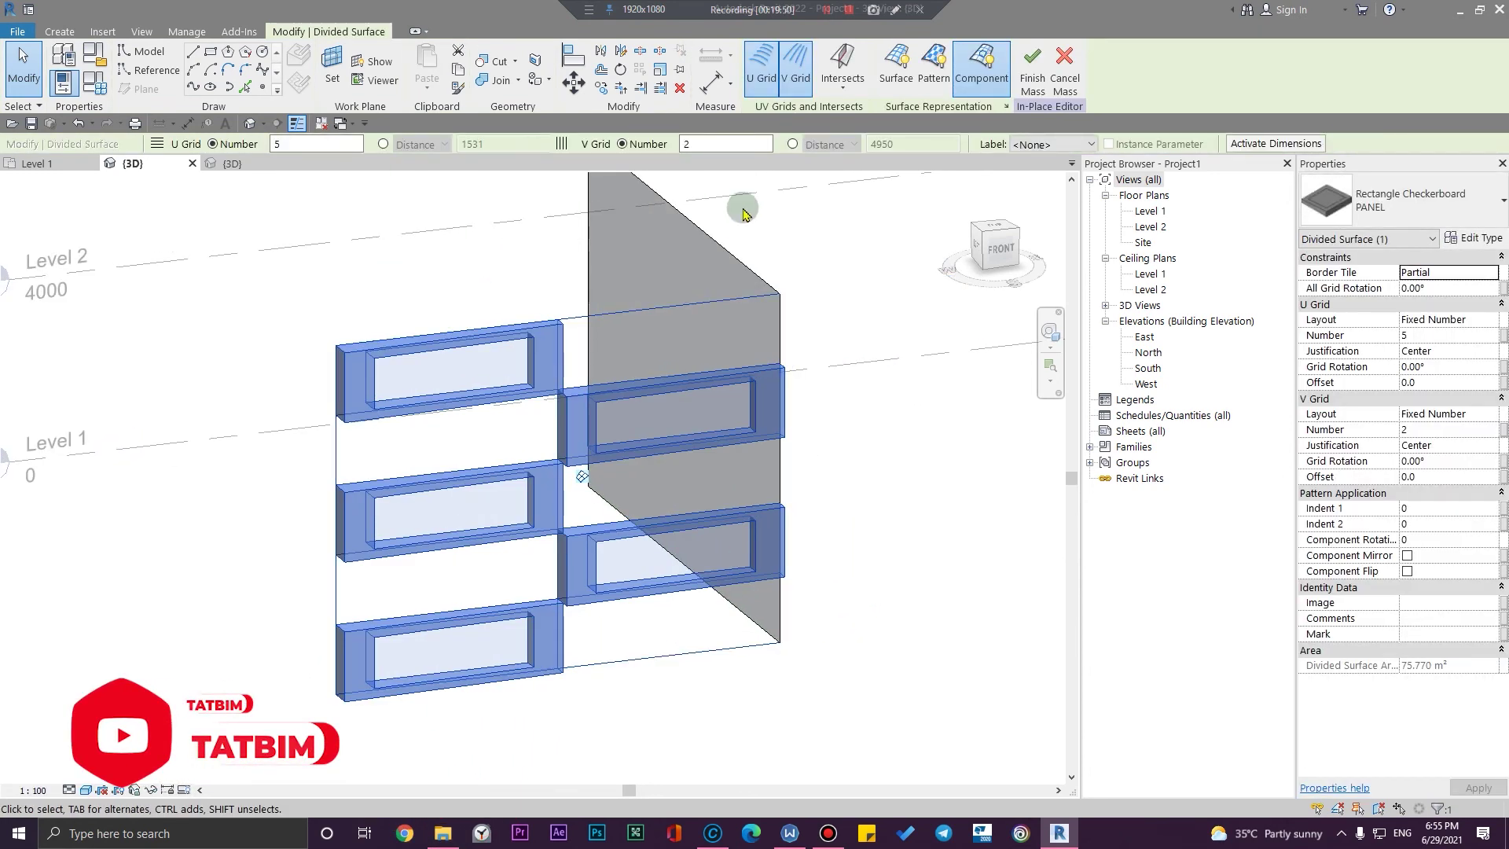
Set the front divided surface's V grid number to 5 and its U grid number to 2
key(Return)
double_click(314, 144)
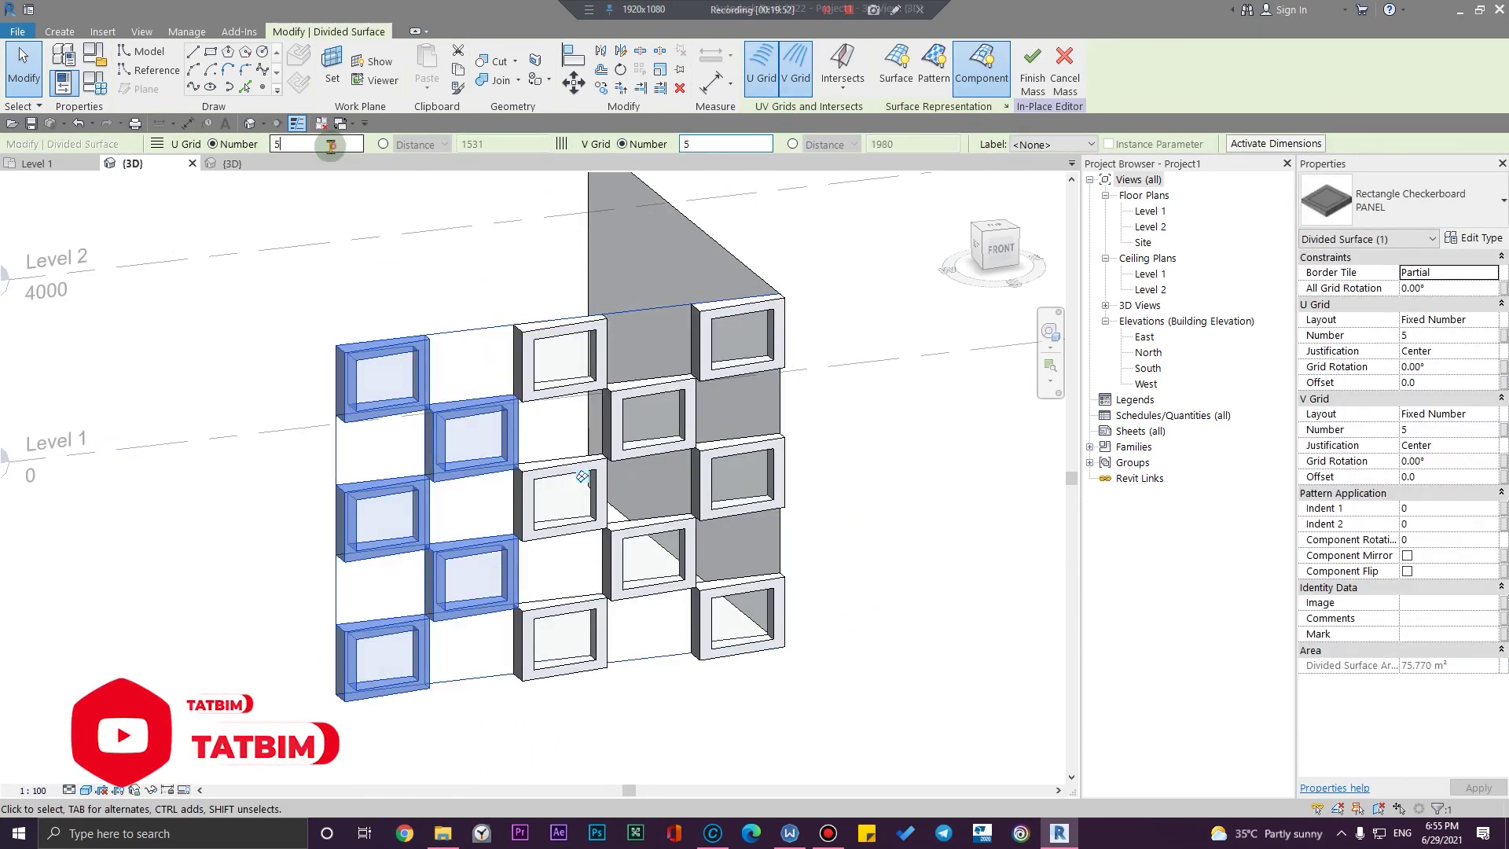
text(2)
key(Return)
click(436, 281)
shift+middle_drag(436, 281, 592, 566)
shift+middle_drag(686, 539, 452, 606)
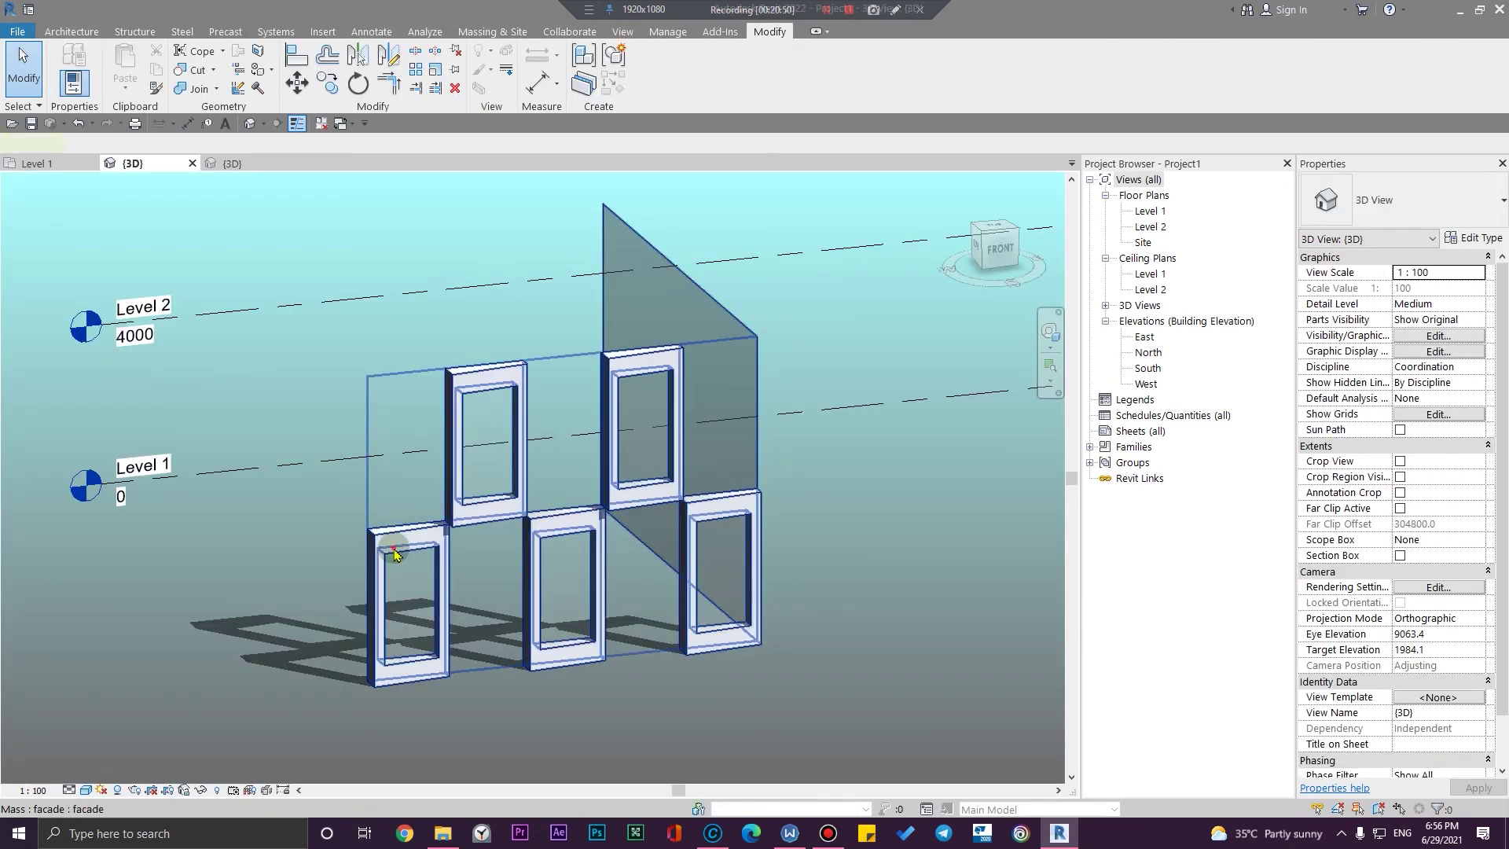
Open the facade mass for in-place editing and select its front divided surface
click(394, 555)
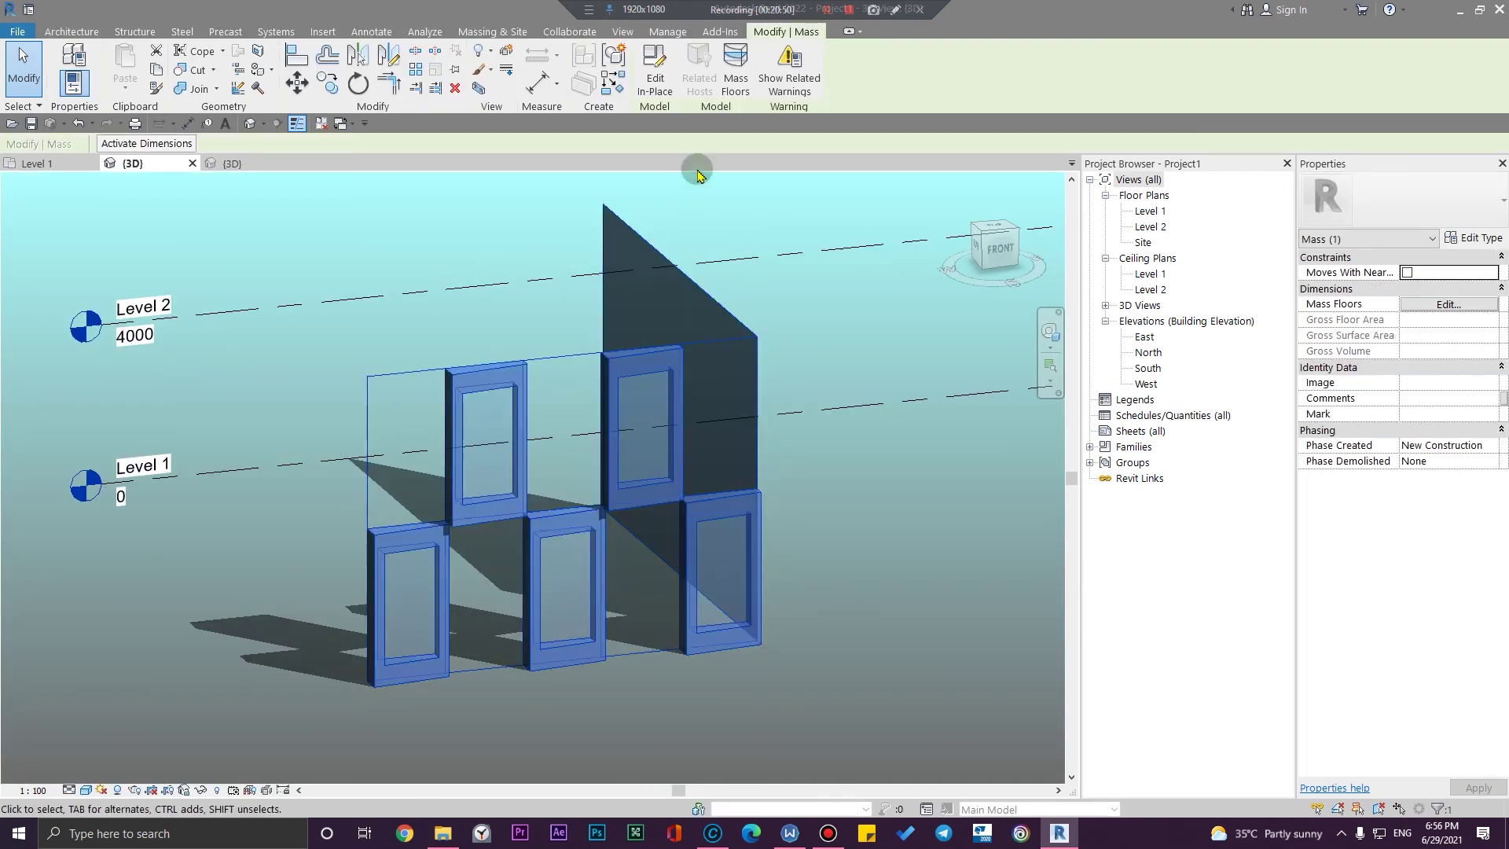
click(654, 93)
scroll(586, 514, up, 3)
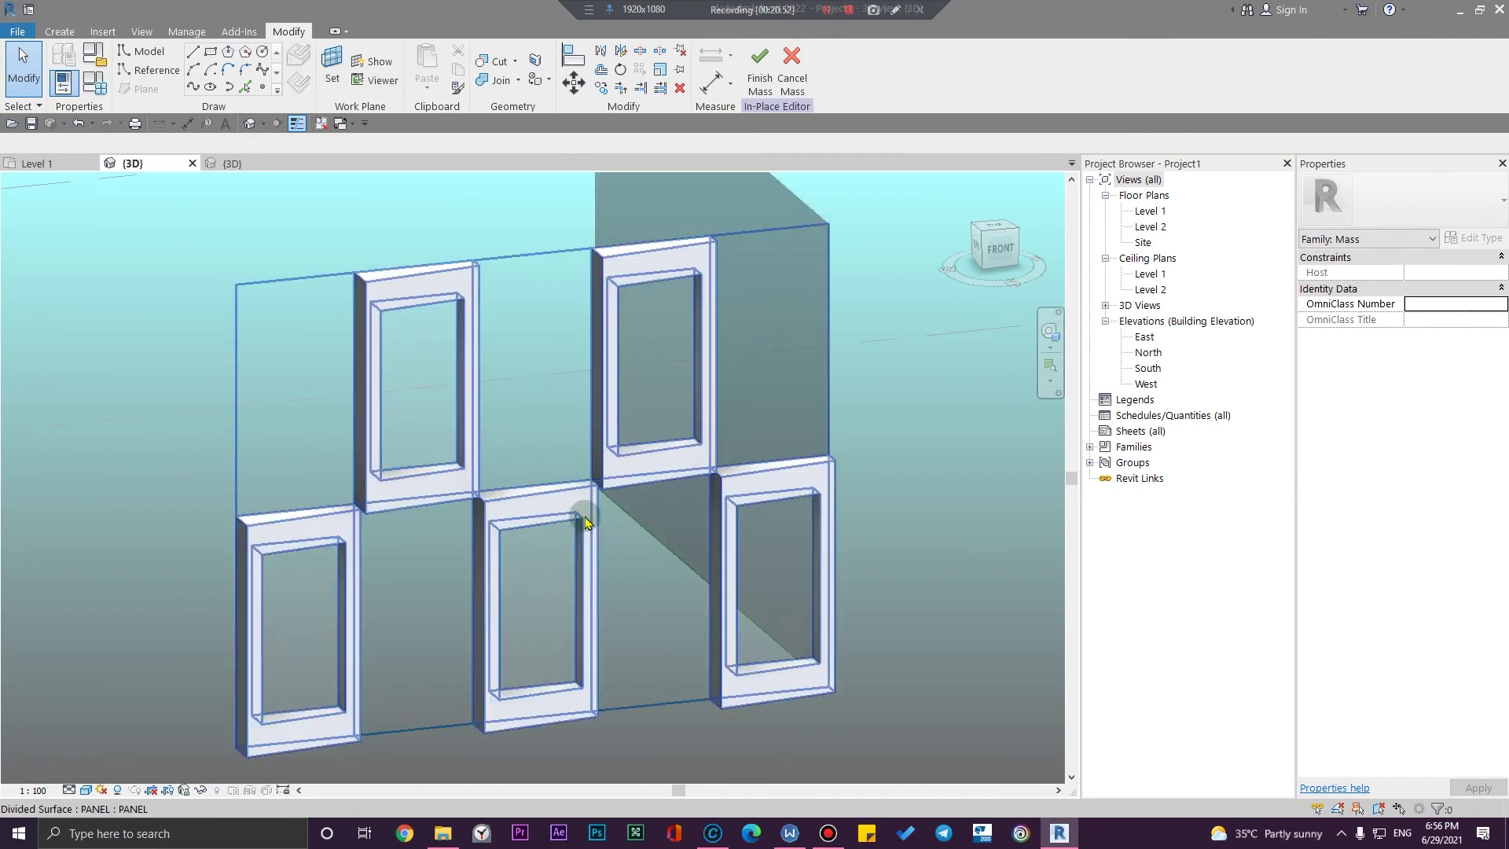
click(585, 521)
scroll(586, 521, down, 3)
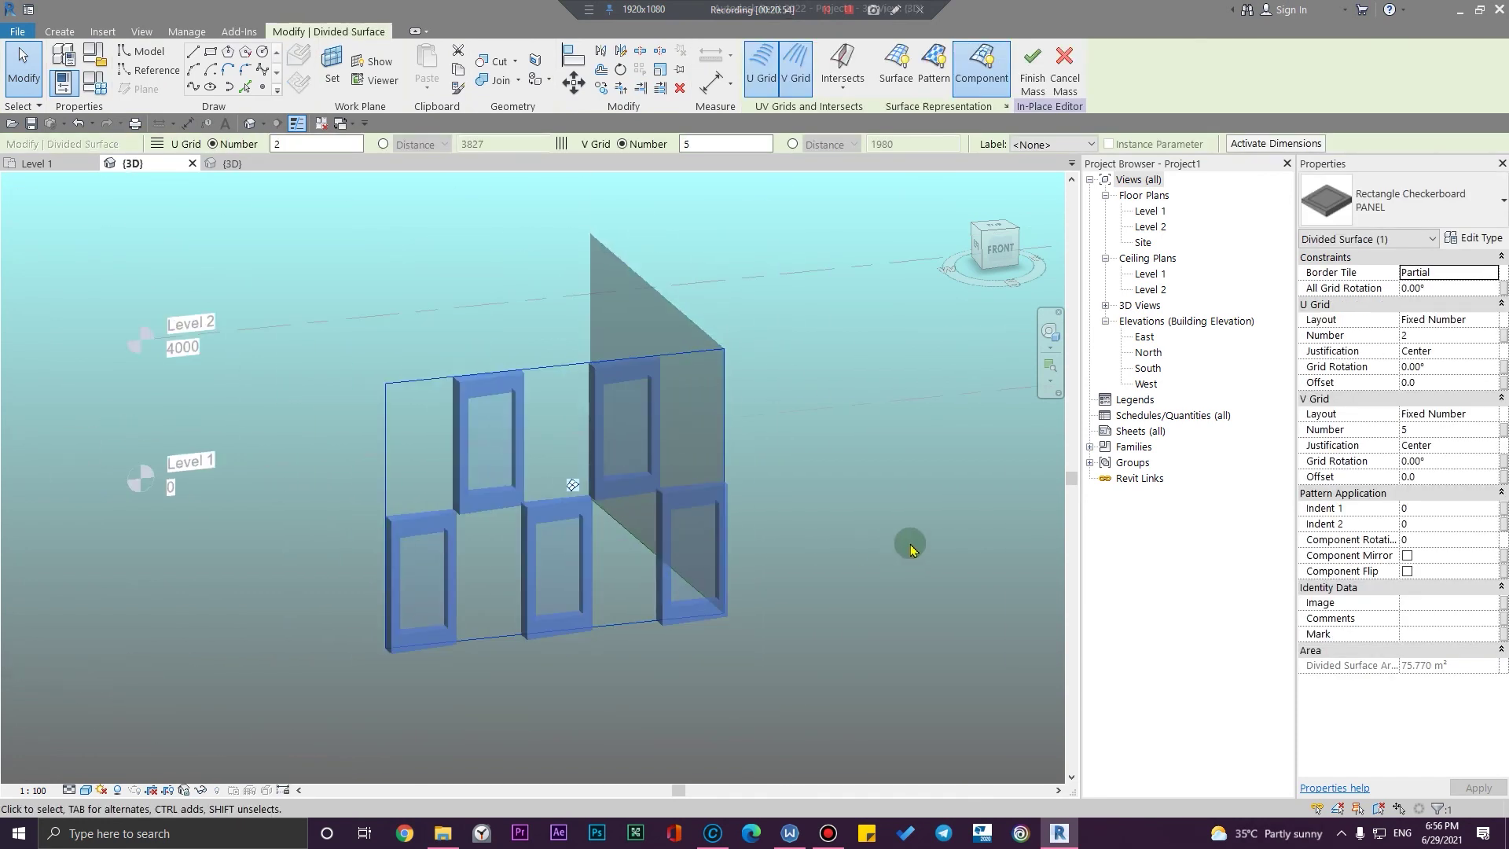
Divide the plain side face of the mass, adjoining the panelled front, with Divide Surface
click(980, 579)
shift+middle_drag(980, 579, 646, 471)
click(677, 525)
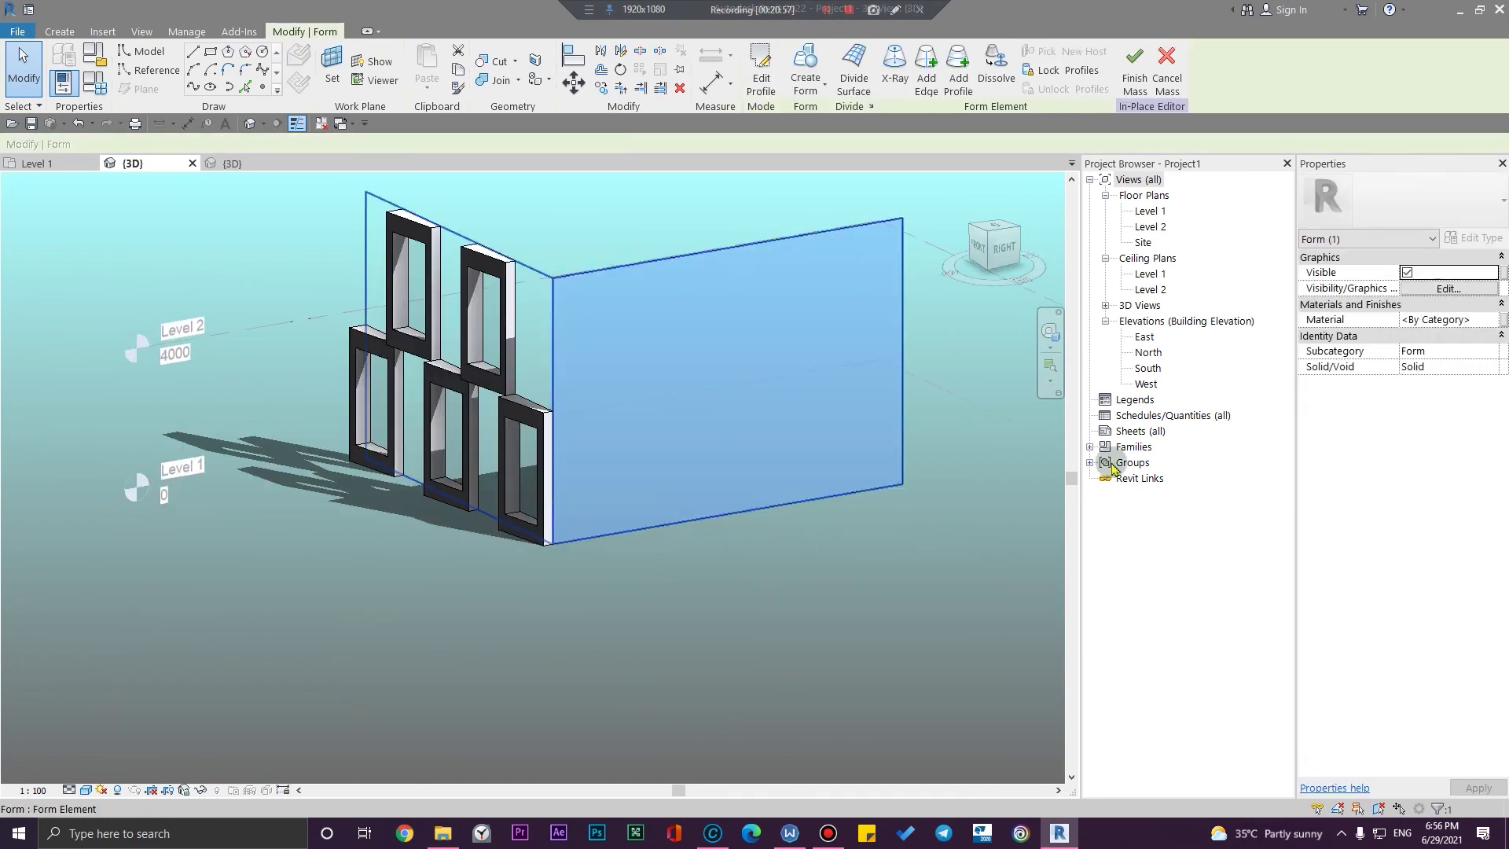
click(853, 75)
click(788, 563)
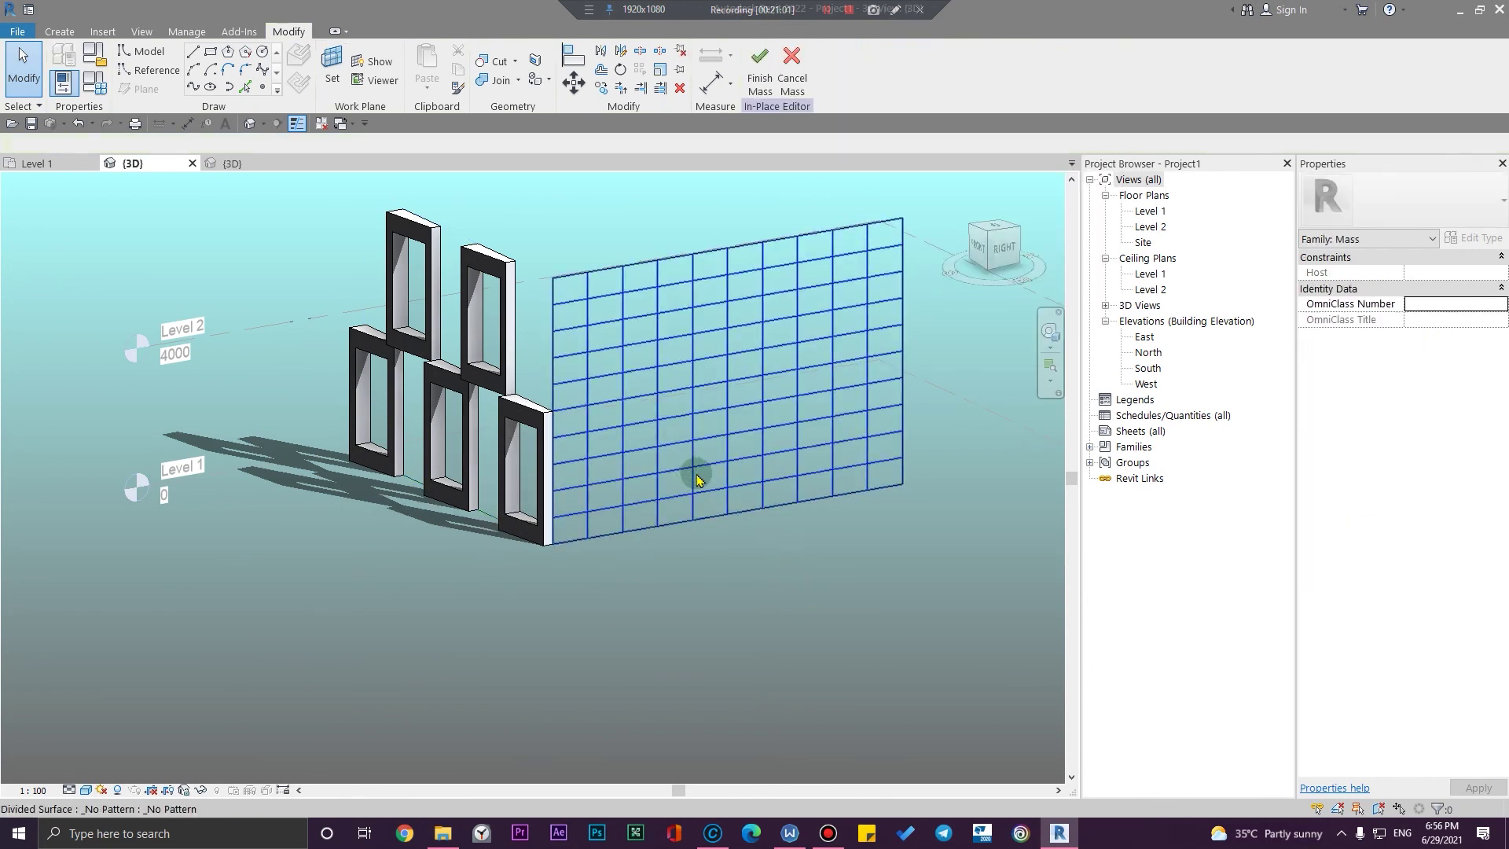
Apply the Rectangle Checkerboard PANEL type to the side face's divided surface
click(684, 469)
click(1403, 201)
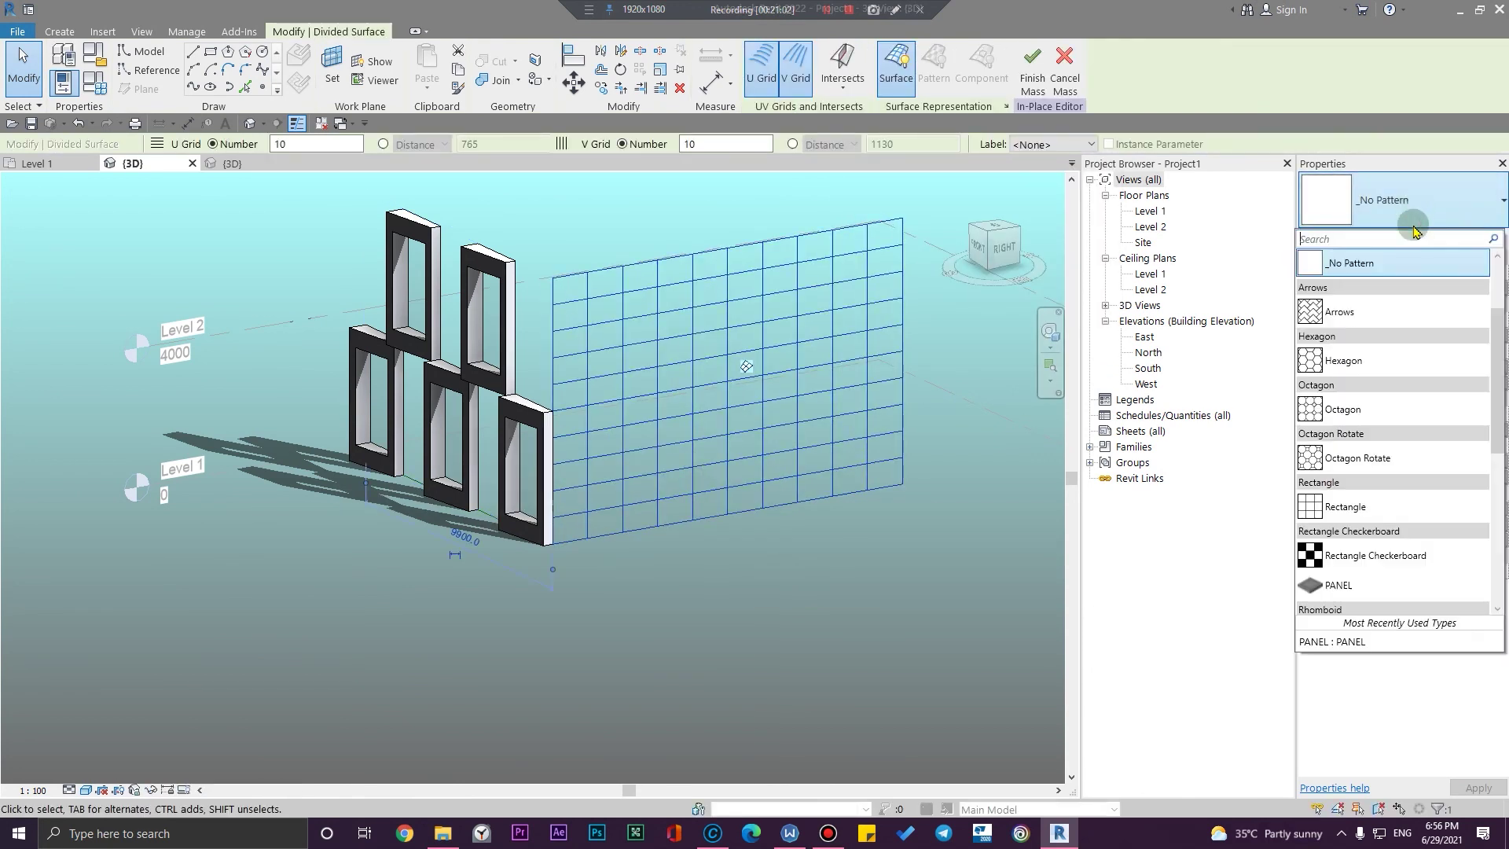
click(1383, 583)
click(656, 554)
shift+middle_drag(656, 554, 733, 603)
scroll(759, 696, up, 4)
scroll(760, 695, down, 4)
Try a U grid number of 8 on the side divided surface and settle on 6
click(747, 525)
double_click(315, 144)
text(8)
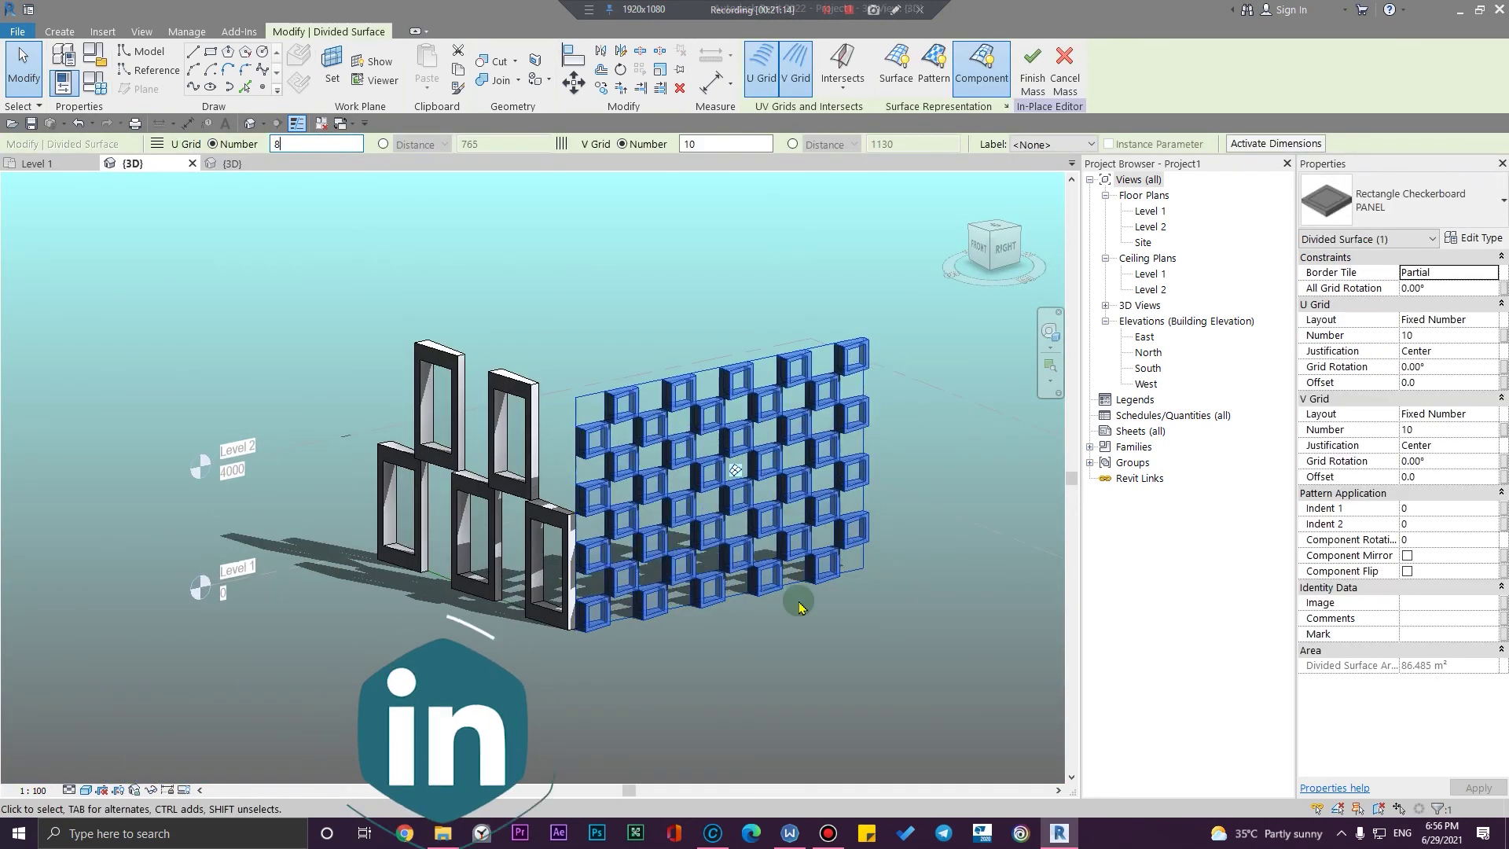
key(Return)
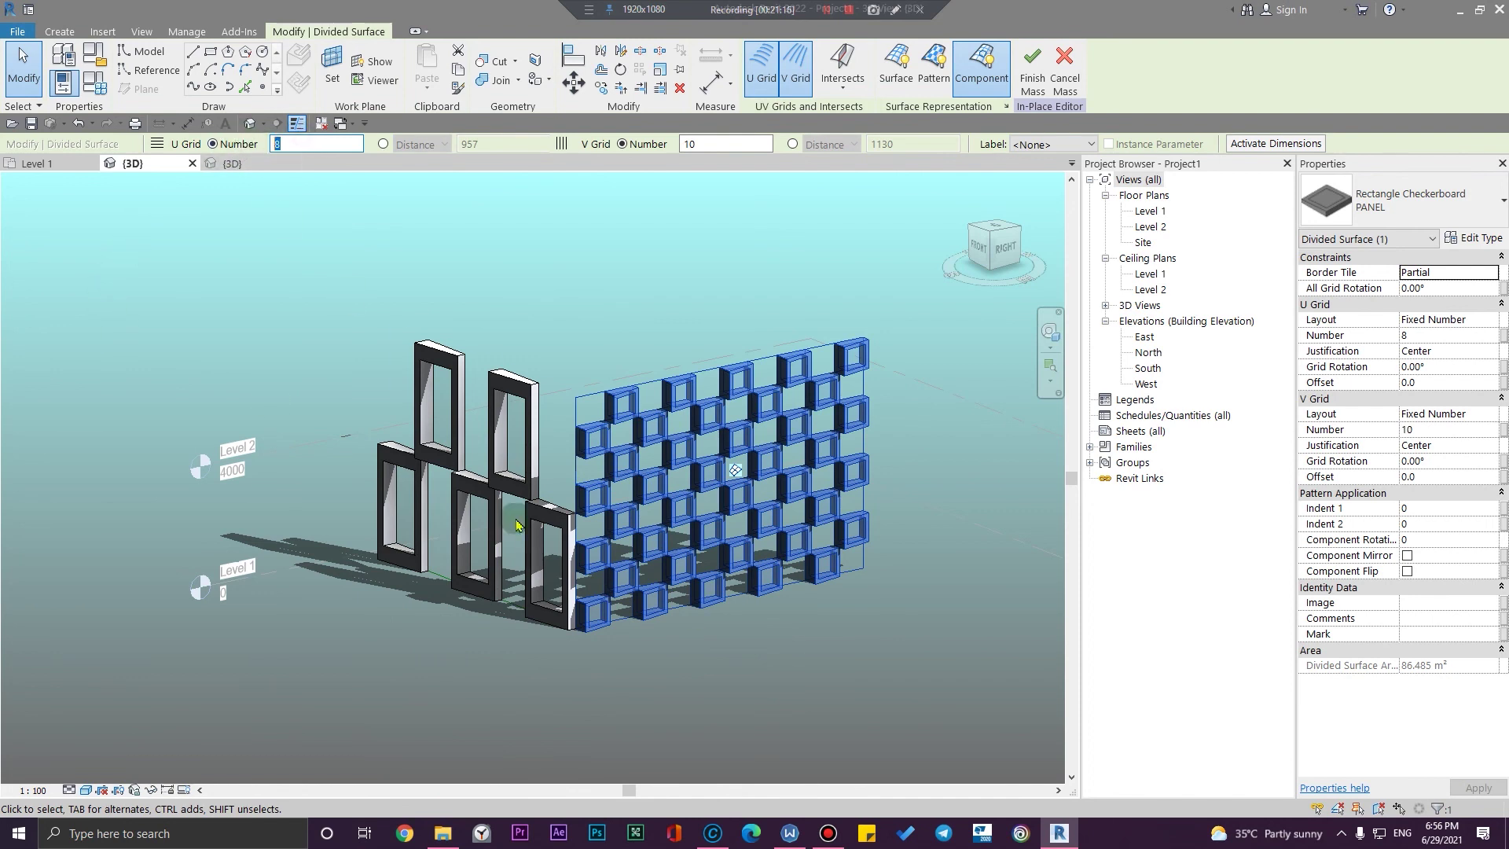
key(Escape)
click(751, 534)
click(781, 711)
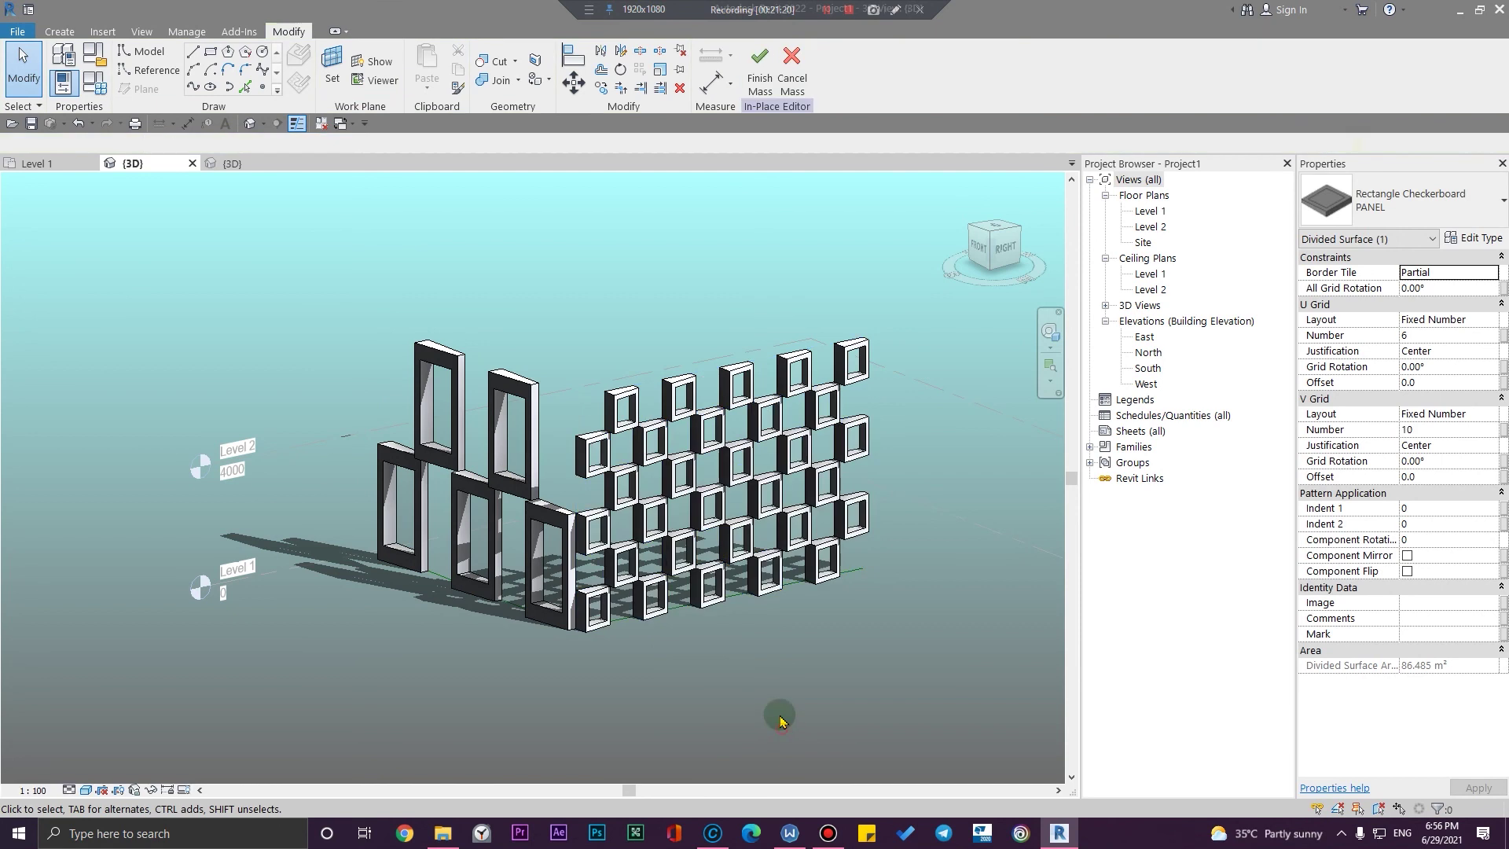
Change the OF1 dimension in the PANEL type properties from the side surface, accept it and inspect the frames
scroll(750, 574, up, 4)
click(935, 590)
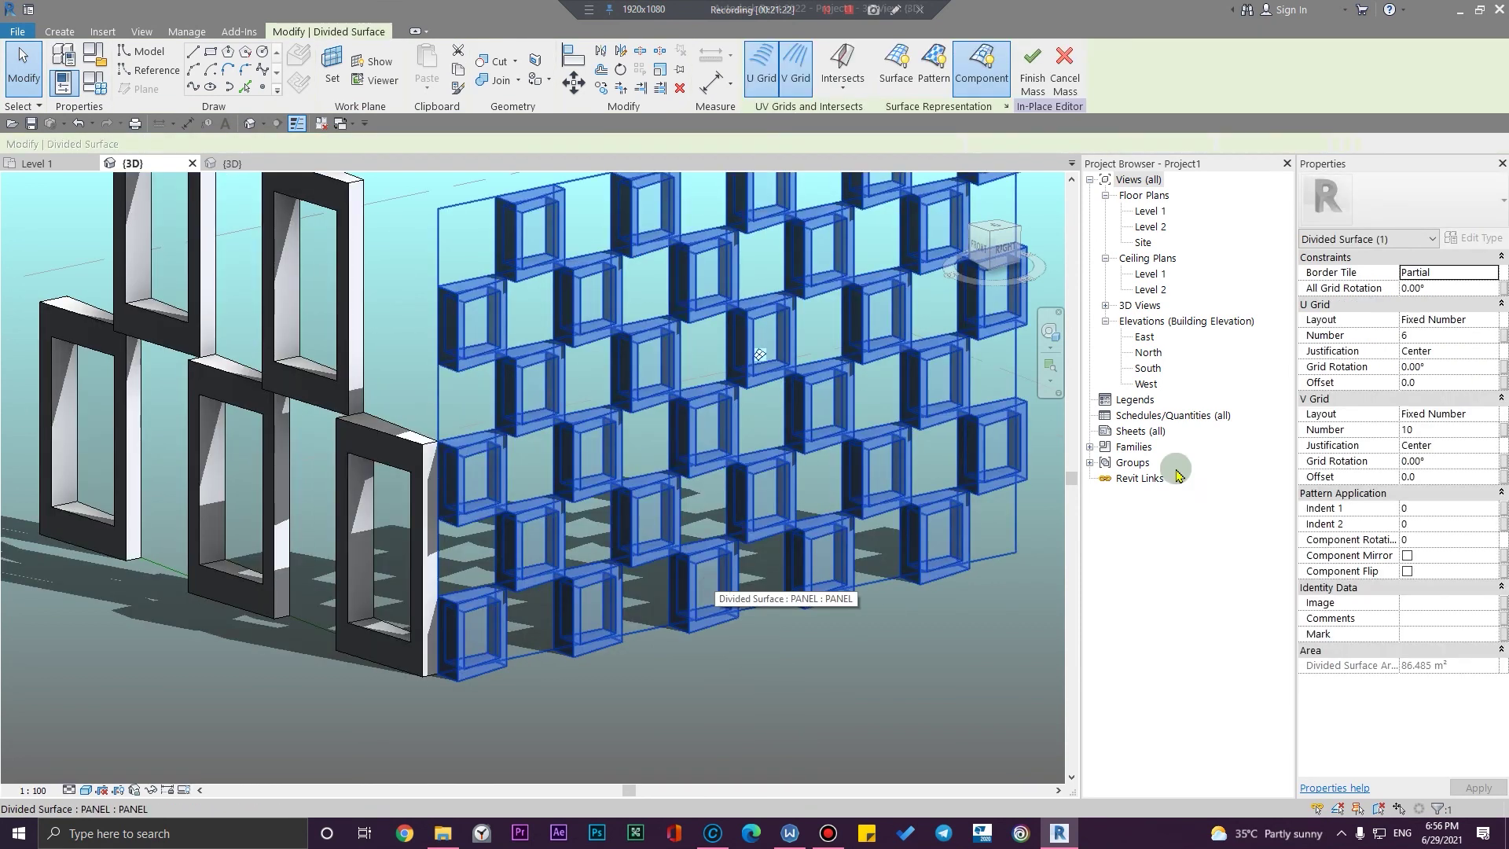
click(1455, 238)
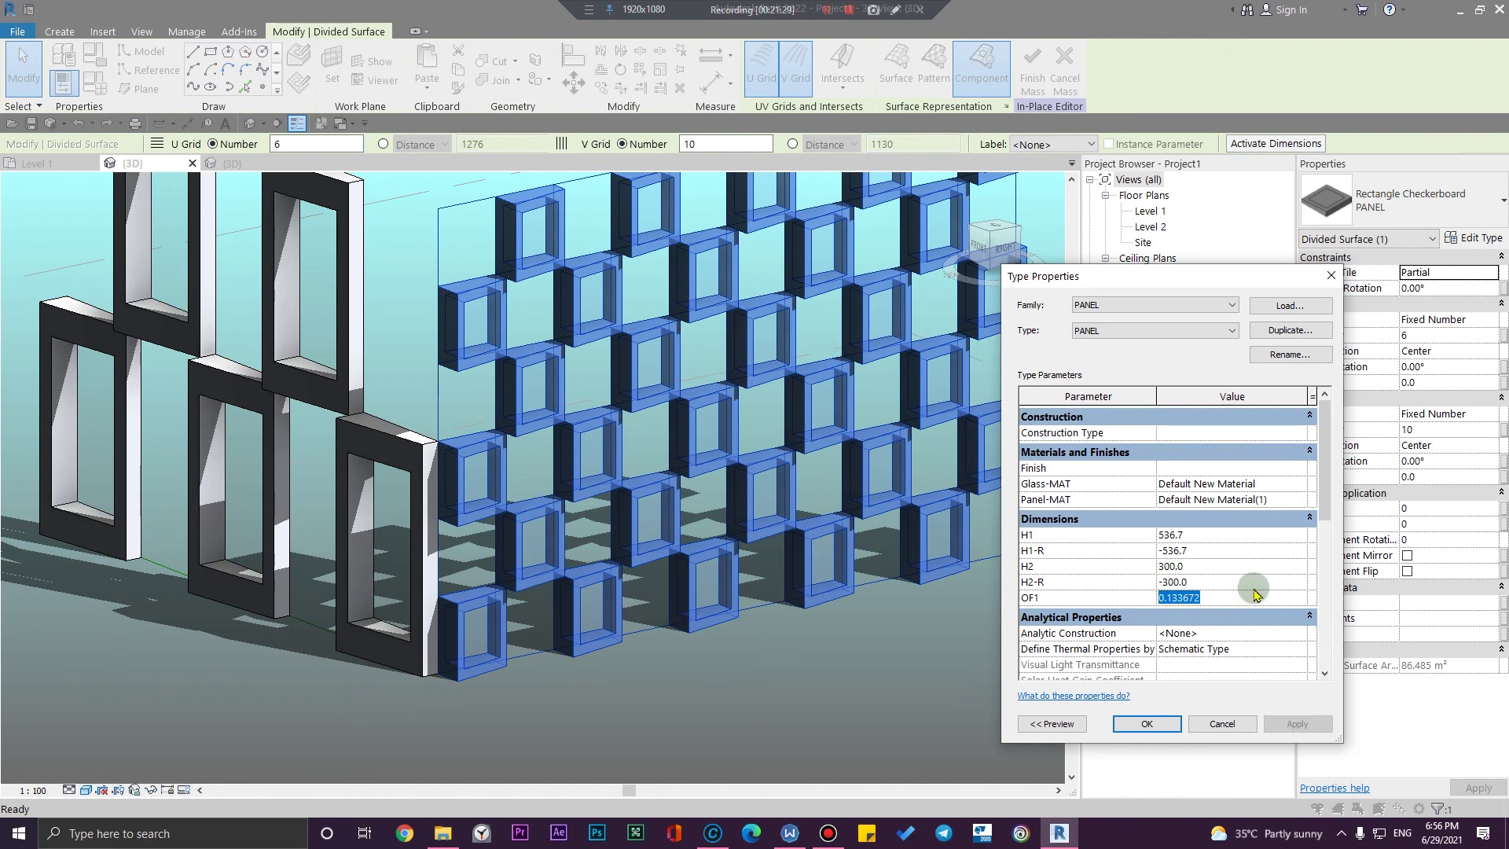
click(1148, 724)
scroll(717, 650, down, 5)
key(Escape)
shift+middle_drag(724, 660, 768, 720)
scroll(760, 705, up, 3)
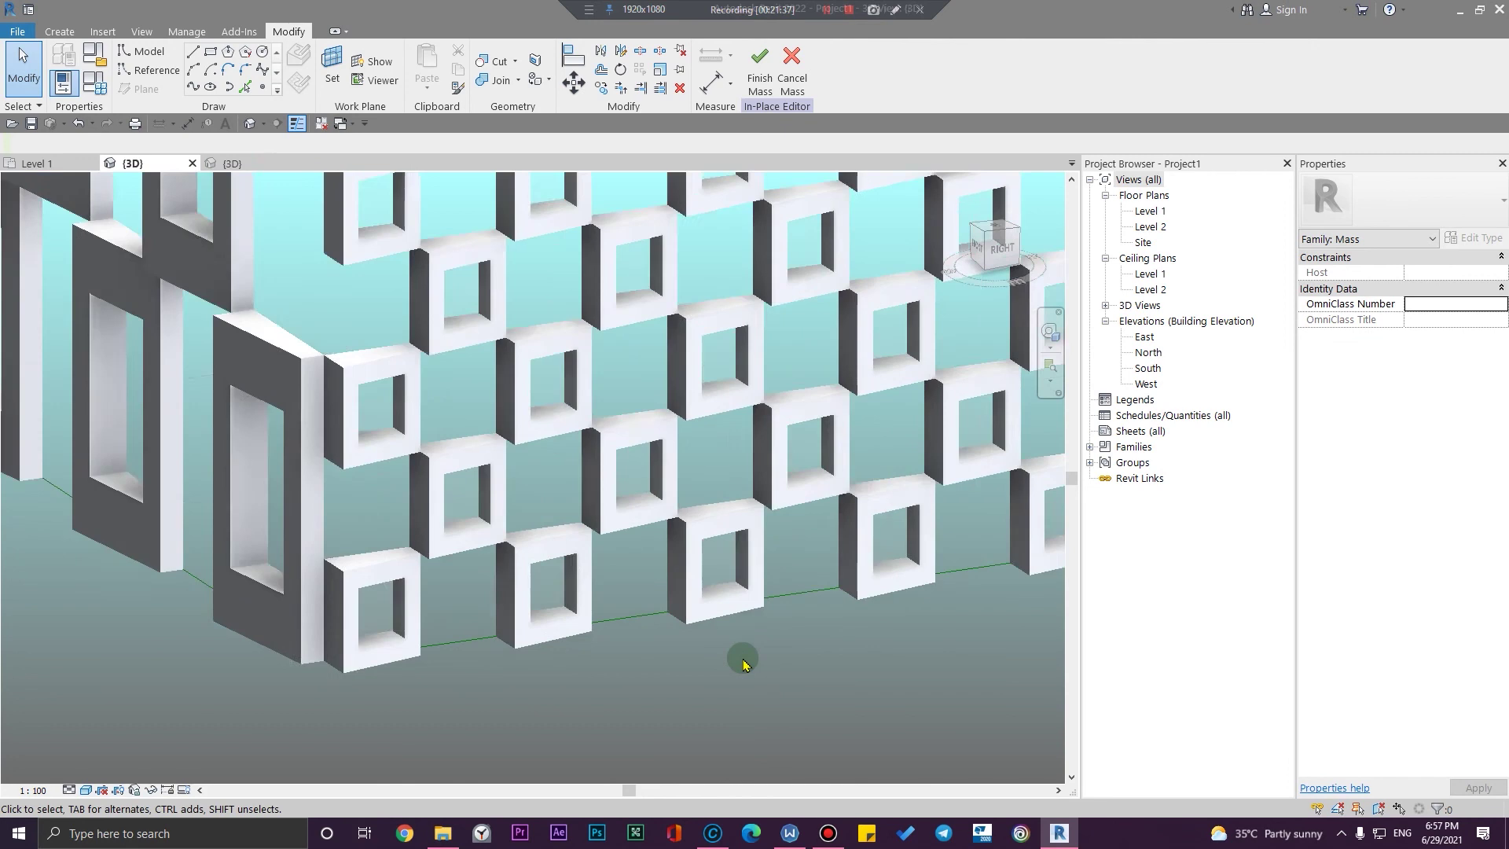
scroll(737, 657, down, 2)
scroll(781, 666, up, 4)
scroll(811, 642, down, 3)
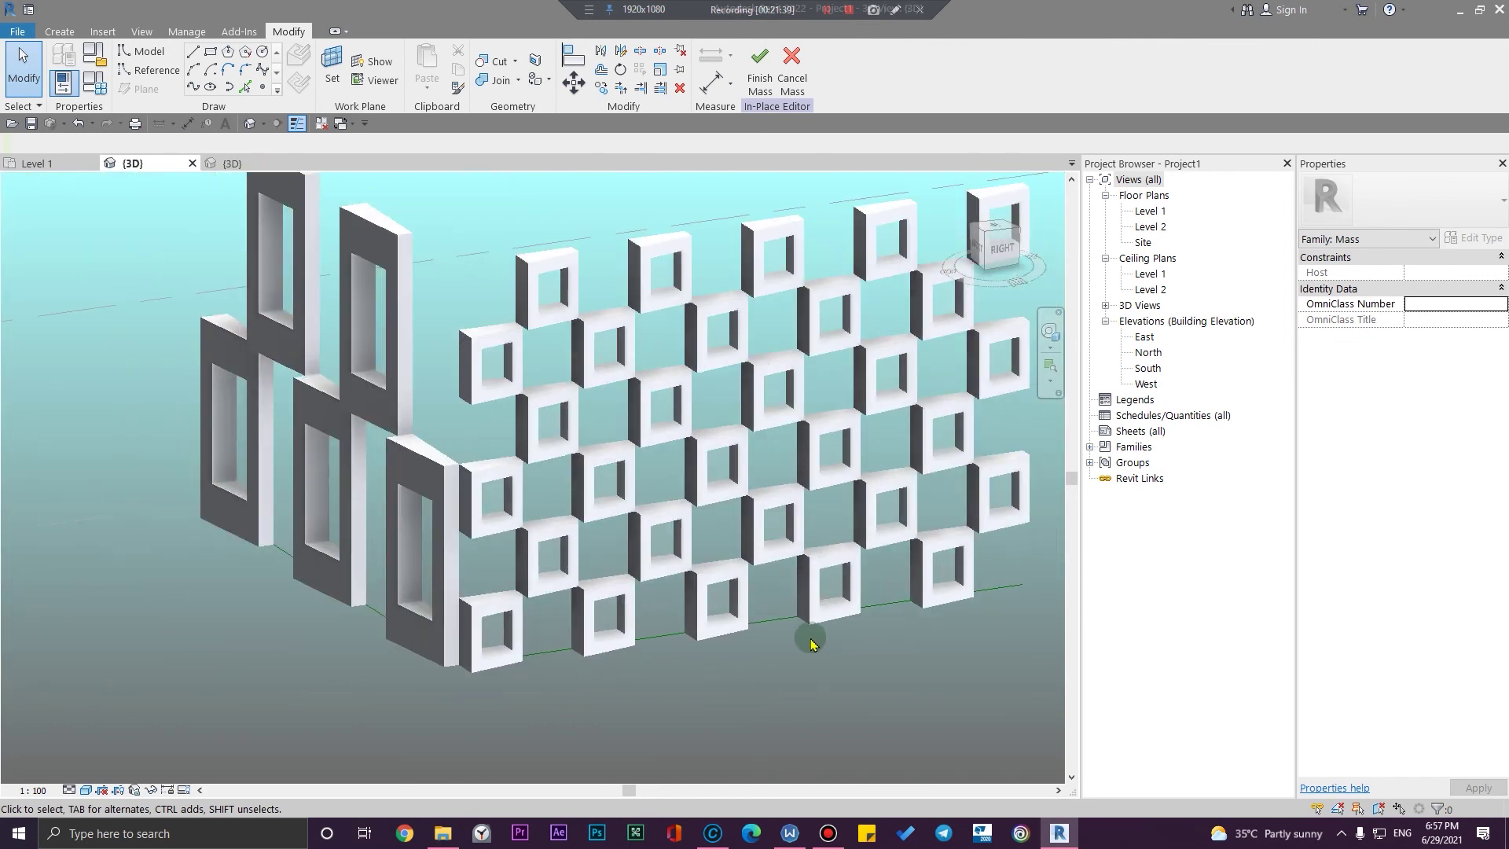